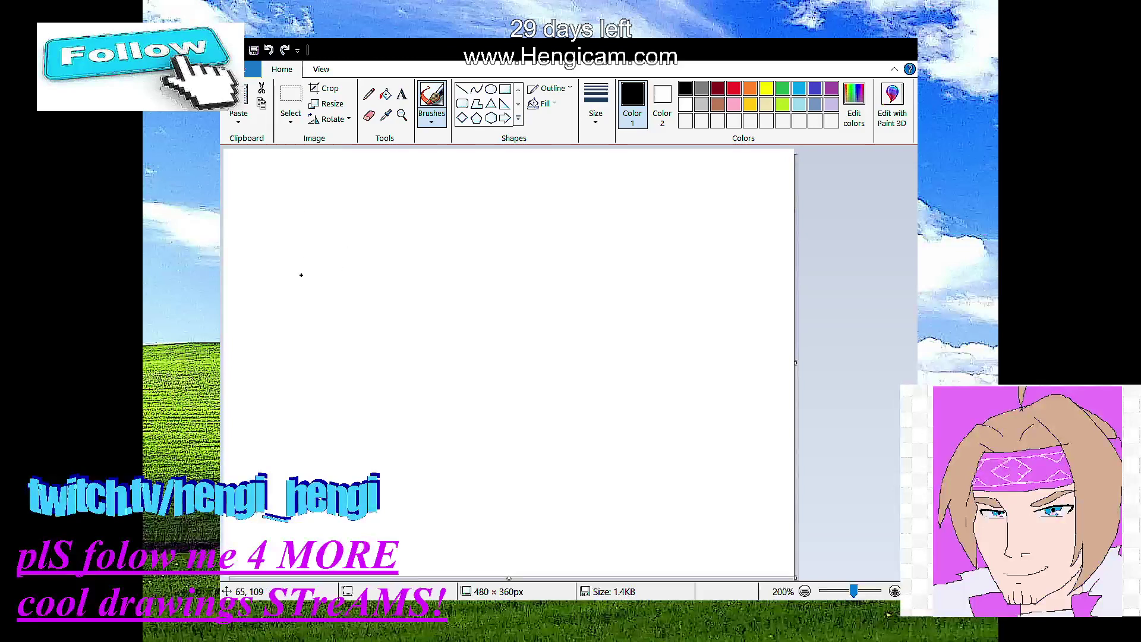
Step: Handwrite the word REALLY in large black brush letters across the upper part of the canvas
{"action": "left_click_drag", "start_coordinate": [288, 198], "coordinate": [316, 298]}
{"action": "mouse_move", "coordinate": [286, 216]}
{"action": "left_mouse_down"}
{"action": "mouse_move", "coordinate": [334, 200]}
{"action": "mouse_move", "coordinate": [313, 247]}
{"action": "mouse_move", "coordinate": [376, 290]}
{"action": "left_mouse_up"}
{"action": "mouse_move", "coordinate": [374, 206]}
{"action": "left_mouse_down"}
{"action": "mouse_move", "coordinate": [363, 274]}
{"action": "mouse_move", "coordinate": [402, 263]}
{"action": "mouse_move", "coordinate": [403, 235]}
{"action": "left_mouse_up"}
{"action": "left_click_drag", "start_coordinate": [367, 208], "coordinate": [446, 208]}
{"action": "mouse_move", "coordinate": [453, 199]}
{"action": "left_mouse_down"}
{"action": "mouse_move", "coordinate": [406, 276]}
{"action": "mouse_move", "coordinate": [490, 297]}
{"action": "left_mouse_up"}
{"action": "left_click_drag", "start_coordinate": [409, 244], "coordinate": [479, 252]}
{"action": "mouse_move", "coordinate": [501, 209]}
{"action": "left_mouse_down"}
{"action": "mouse_move", "coordinate": [487, 295]}
{"action": "mouse_move", "coordinate": [533, 292]}
{"action": "left_mouse_up"}
{"action": "left_click_drag", "start_coordinate": [537, 207], "coordinate": [566, 285]}
{"action": "left_click_drag", "start_coordinate": [581, 192], "coordinate": [620, 266]}
{"action": "left_click_drag", "start_coordinate": [644, 193], "coordinate": [604, 320]}
Step: Handwrite the word GOOD in black brush letters underneath REALLY
{"action": "mouse_move", "coordinate": [408, 313]}
{"action": "left_mouse_down"}
{"action": "mouse_move", "coordinate": [372, 376]}
{"action": "mouse_move", "coordinate": [412, 347]}
{"action": "mouse_move", "coordinate": [423, 392]}
{"action": "left_mouse_up"}
{"action": "mouse_move", "coordinate": [389, 357]}
{"action": "left_mouse_down"}
{"action": "mouse_move", "coordinate": [455, 341]}
{"action": "mouse_move", "coordinate": [470, 309]}
{"action": "left_mouse_up"}
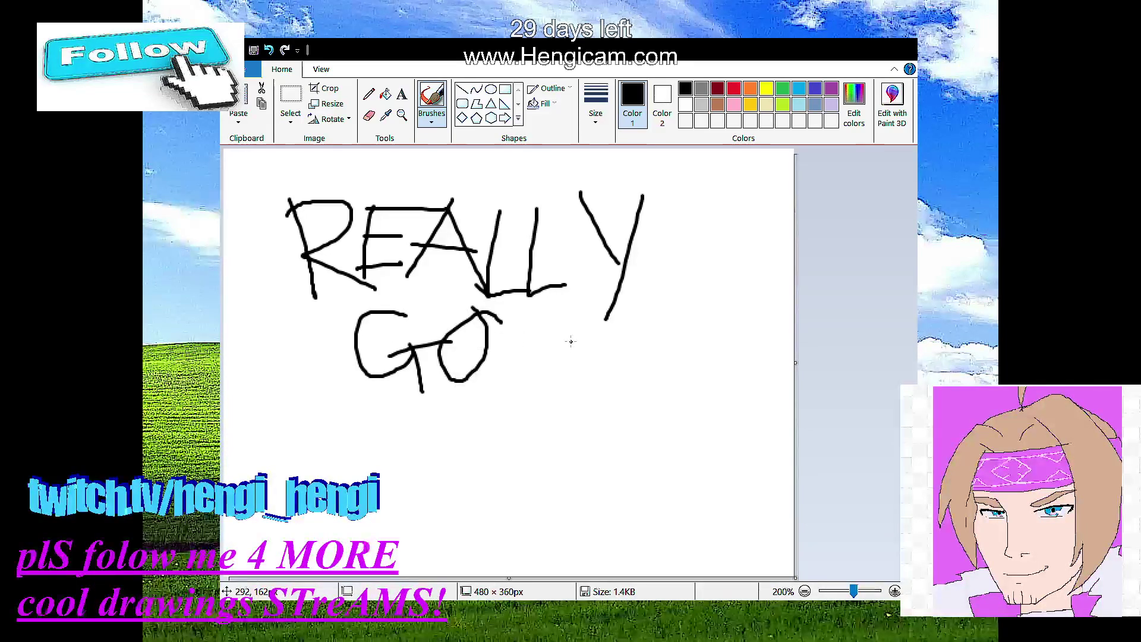
{"action": "mouse_move", "coordinate": [552, 325]}
{"action": "left_mouse_down"}
{"action": "mouse_move", "coordinate": [510, 317]}
{"action": "mouse_move", "coordinate": [544, 315]}
{"action": "mouse_move", "coordinate": [561, 371]}
{"action": "left_mouse_up"}
{"action": "mouse_move", "coordinate": [567, 318]}
{"action": "left_mouse_down"}
{"action": "mouse_move", "coordinate": [629, 321]}
{"action": "mouse_move", "coordinate": [542, 390]}
{"action": "left_mouse_up"}
Step: Handwrite the word DRAWING in black brush letters as the third line, below GOOD
{"action": "left_click_drag", "start_coordinate": [251, 396], "coordinate": [271, 470]}
{"action": "mouse_move", "coordinate": [251, 395]}
{"action": "left_mouse_down"}
{"action": "mouse_move", "coordinate": [346, 426]}
{"action": "mouse_move", "coordinate": [270, 478]}
{"action": "left_mouse_up"}
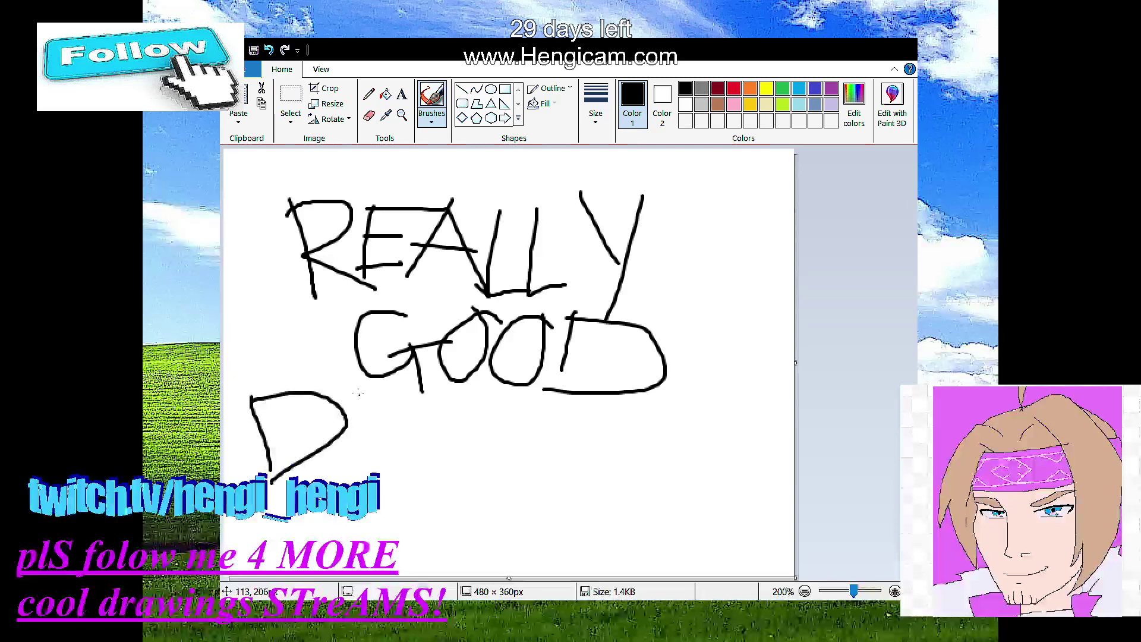
{"action": "left_click_drag", "start_coordinate": [346, 395], "coordinate": [369, 467]}
{"action": "mouse_move", "coordinate": [383, 397]}
{"action": "left_mouse_down"}
{"action": "mouse_move", "coordinate": [357, 431]}
{"action": "mouse_move", "coordinate": [390, 464]}
{"action": "left_mouse_up"}
{"action": "mouse_move", "coordinate": [413, 392]}
{"action": "left_mouse_down"}
{"action": "mouse_move", "coordinate": [391, 476]}
{"action": "mouse_move", "coordinate": [445, 464]}
{"action": "mouse_move", "coordinate": [445, 437]}
{"action": "mouse_move", "coordinate": [469, 484]}
{"action": "mouse_move", "coordinate": [512, 403]}
{"action": "mouse_move", "coordinate": [539, 470]}
{"action": "left_mouse_up"}
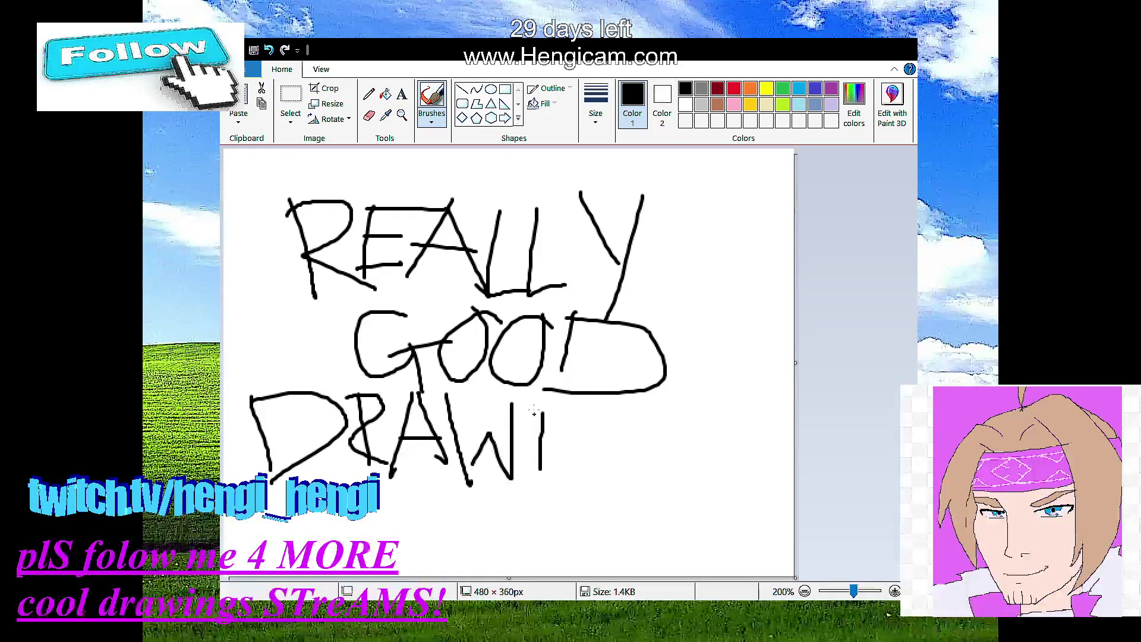
{"action": "mouse_move", "coordinate": [529, 393]}
{"action": "left_mouse_down"}
{"action": "mouse_move", "coordinate": [592, 410]}
{"action": "mouse_move", "coordinate": [624, 469]}
{"action": "left_mouse_up"}
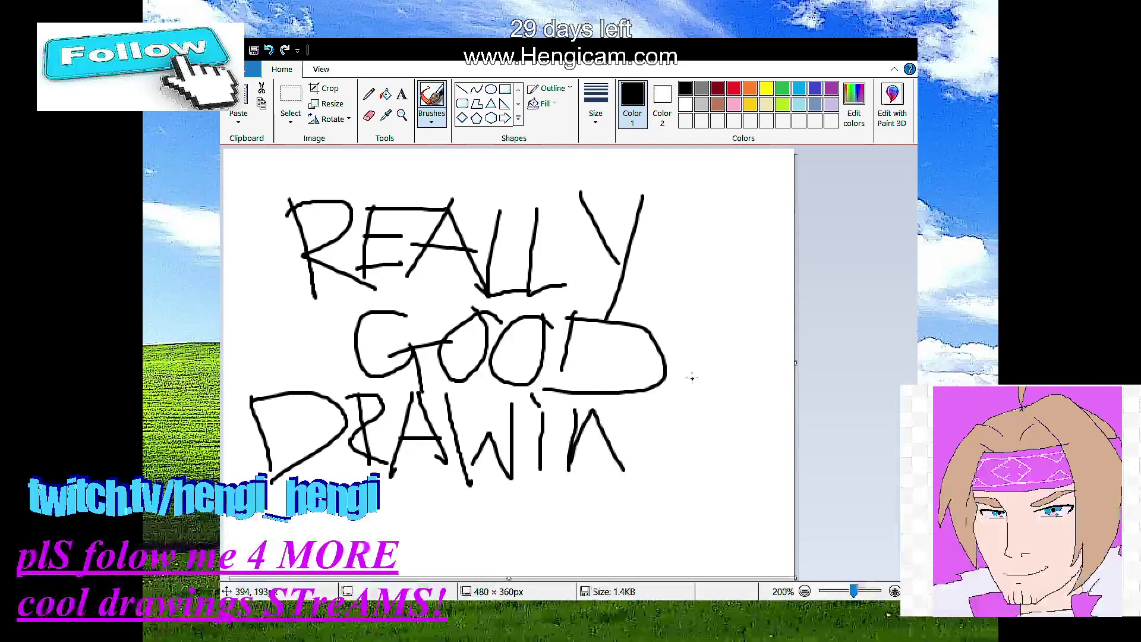
{"action": "mouse_move", "coordinate": [692, 378]}
{"action": "left_mouse_down"}
{"action": "mouse_move", "coordinate": [636, 464]}
{"action": "mouse_move", "coordinate": [689, 453]}
{"action": "left_mouse_up"}
{"action": "mouse_move", "coordinate": [691, 419]}
{"action": "left_mouse_down"}
{"action": "mouse_move", "coordinate": [695, 477]}
{"action": "mouse_move", "coordinate": [700, 418]}
{"action": "left_mouse_up"}
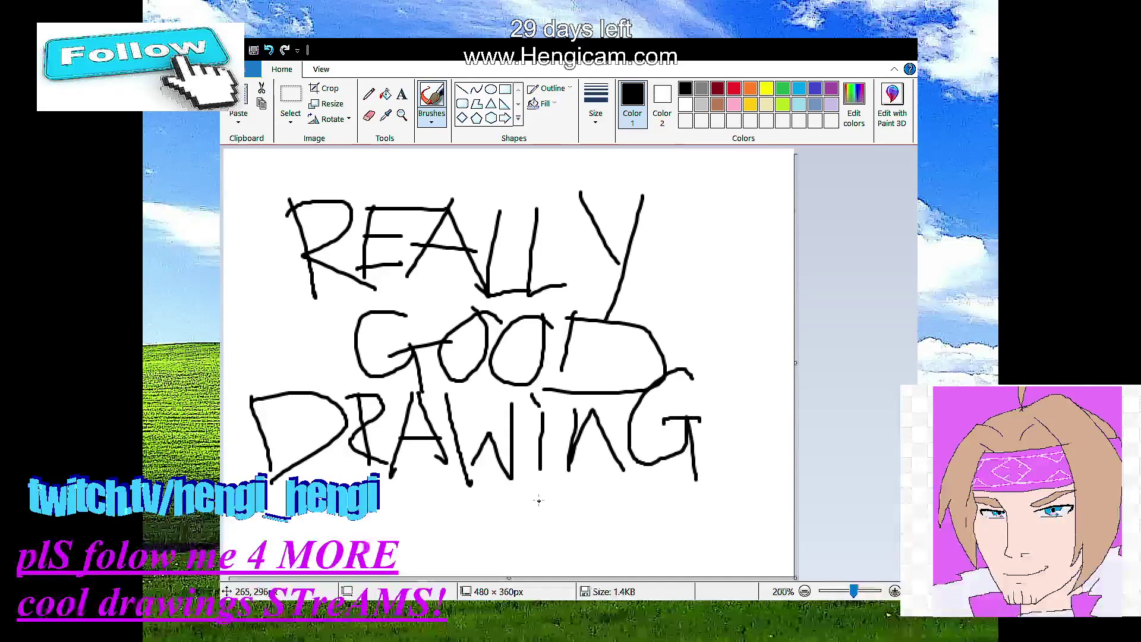
Step: Handwrite STREAM followed by exclamation marks in black brush letters below DRAWING
{"action": "mouse_move", "coordinate": [536, 497]}
{"action": "left_mouse_down"}
{"action": "mouse_move", "coordinate": [512, 545]}
{"action": "mouse_move", "coordinate": [565, 546]}
{"action": "mouse_move", "coordinate": [565, 569]}
{"action": "left_mouse_up"}
{"action": "mouse_move", "coordinate": [529, 499]}
{"action": "left_mouse_down"}
{"action": "mouse_move", "coordinate": [628, 497]}
{"action": "mouse_move", "coordinate": [610, 552]}
{"action": "left_mouse_up"}
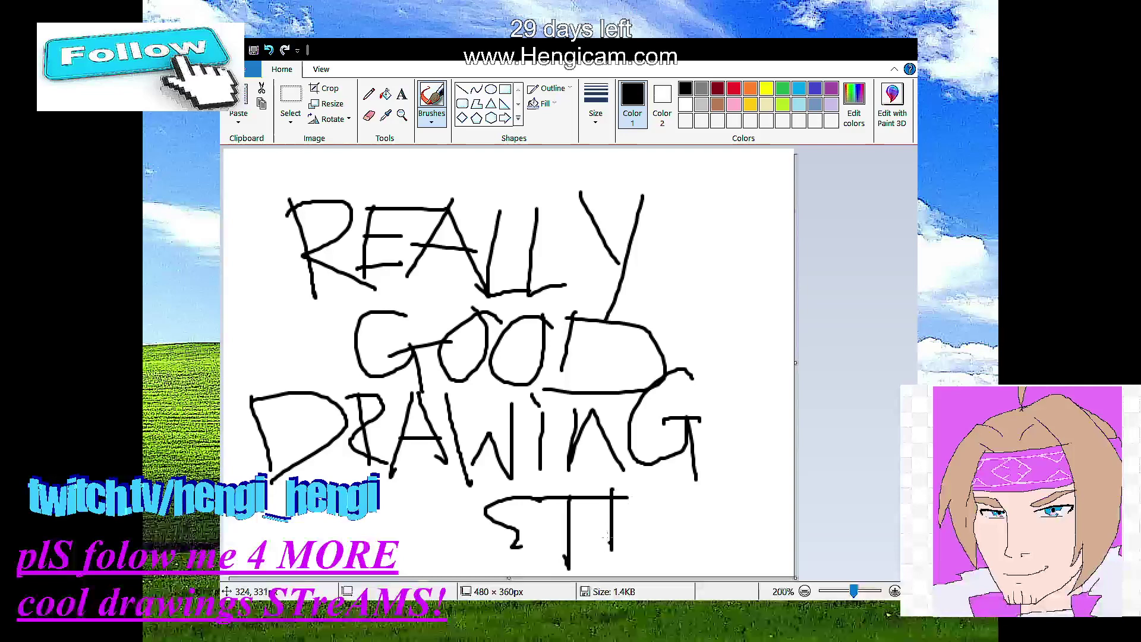
{"action": "mouse_move", "coordinate": [604, 488]}
{"action": "left_mouse_down"}
{"action": "mouse_move", "coordinate": [615, 523]}
{"action": "mouse_move", "coordinate": [657, 564]}
{"action": "left_mouse_up"}
{"action": "mouse_move", "coordinate": [658, 493]}
{"action": "left_mouse_down"}
{"action": "mouse_move", "coordinate": [695, 549]}
{"action": "mouse_move", "coordinate": [689, 524]}
{"action": "left_mouse_up"}
{"action": "left_click_drag", "start_coordinate": [662, 500], "coordinate": [704, 496]}
{"action": "mouse_move", "coordinate": [684, 554]}
{"action": "left_mouse_down"}
{"action": "mouse_move", "coordinate": [712, 479]}
{"action": "mouse_move", "coordinate": [741, 546]}
{"action": "left_mouse_up"}
{"action": "mouse_move", "coordinate": [747, 481]}
{"action": "left_mouse_down"}
{"action": "mouse_move", "coordinate": [737, 546]}
{"action": "mouse_move", "coordinate": [761, 542]}
{"action": "mouse_move", "coordinate": [777, 473]}
{"action": "mouse_move", "coordinate": [795, 552]}
{"action": "left_mouse_up"}
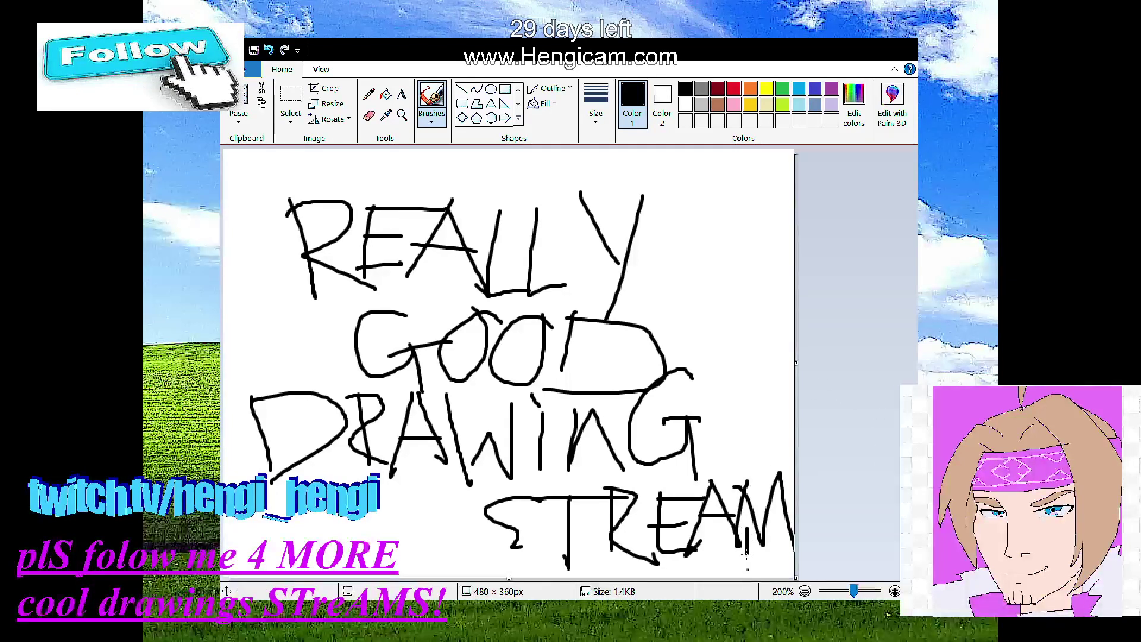
{"action": "left_click_drag", "start_coordinate": [775, 526], "coordinate": [779, 553]}
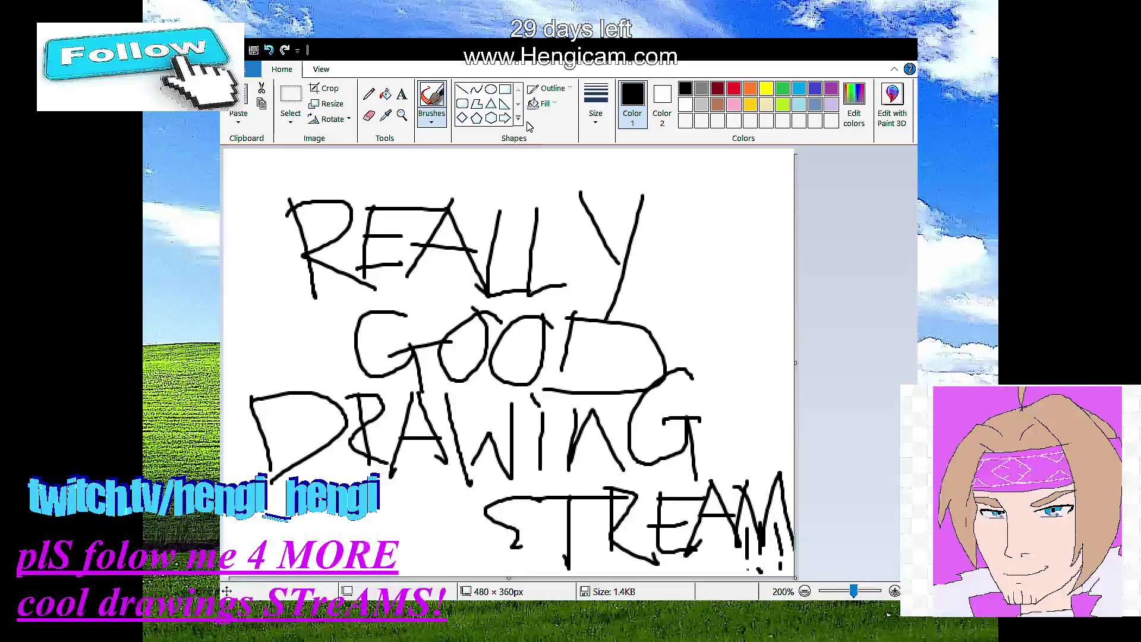
Step: Erase all the handwritten lettering from the canvas and switch back to the brush
{"action": "left_click", "coordinate": [368, 116]}
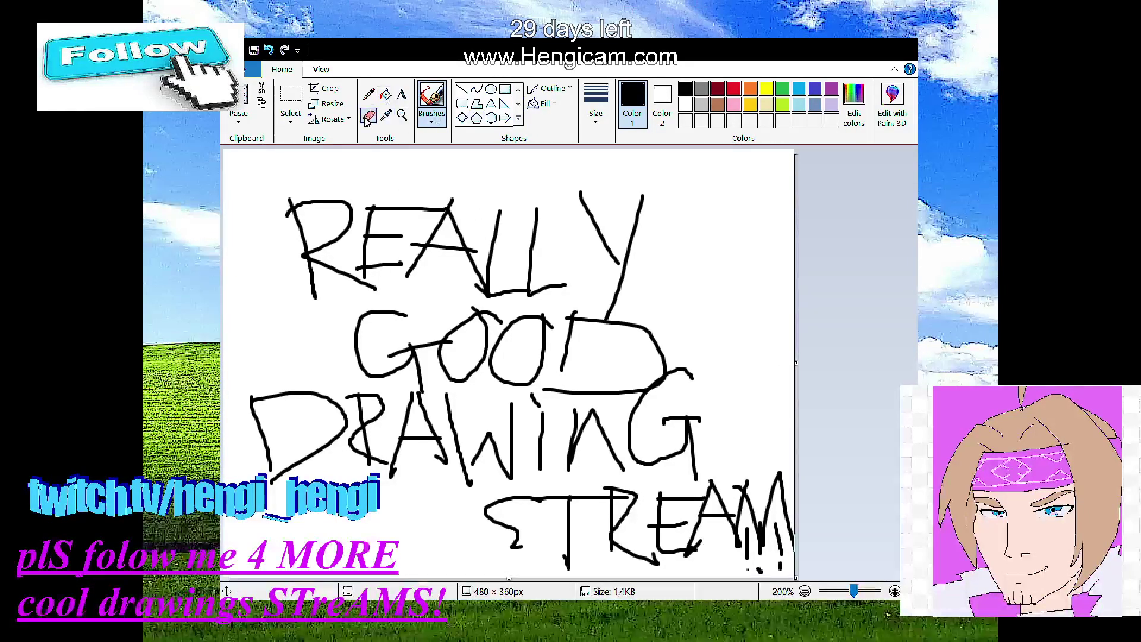
{"action": "mouse_move", "coordinate": [474, 214]}
{"action": "left_mouse_down"}
{"action": "mouse_move", "coordinate": [428, 217]}
{"action": "mouse_move", "coordinate": [635, 222]}
{"action": "mouse_move", "coordinate": [533, 199]}
{"action": "mouse_move", "coordinate": [715, 190]}
{"action": "mouse_move", "coordinate": [740, 200]}
{"action": "mouse_move", "coordinate": [482, 253]}
{"action": "mouse_move", "coordinate": [573, 222]}
{"action": "mouse_move", "coordinate": [663, 228]}
{"action": "mouse_move", "coordinate": [630, 238]}
{"action": "mouse_move", "coordinate": [663, 258]}
{"action": "mouse_move", "coordinate": [698, 233]}
{"action": "mouse_move", "coordinate": [645, 276]}
{"action": "mouse_move", "coordinate": [666, 255]}
{"action": "mouse_move", "coordinate": [669, 327]}
{"action": "mouse_move", "coordinate": [709, 282]}
{"action": "mouse_move", "coordinate": [726, 297]}
{"action": "mouse_move", "coordinate": [691, 280]}
{"action": "mouse_move", "coordinate": [621, 308]}
{"action": "mouse_move", "coordinate": [354, 342]}
{"action": "mouse_move", "coordinate": [457, 311]}
{"action": "mouse_move", "coordinate": [261, 418]}
{"action": "mouse_move", "coordinate": [268, 413]}
{"action": "mouse_move", "coordinate": [235, 417]}
{"action": "mouse_move", "coordinate": [420, 424]}
{"action": "mouse_move", "coordinate": [558, 398]}
{"action": "mouse_move", "coordinate": [705, 345]}
{"action": "mouse_move", "coordinate": [709, 386]}
{"action": "mouse_move", "coordinate": [607, 363]}
{"action": "mouse_move", "coordinate": [316, 381]}
{"action": "mouse_move", "coordinate": [247, 437]}
{"action": "mouse_move", "coordinate": [479, 385]}
{"action": "mouse_move", "coordinate": [582, 346]}
{"action": "mouse_move", "coordinate": [623, 386]}
{"action": "mouse_move", "coordinate": [720, 439]}
{"action": "mouse_move", "coordinate": [737, 418]}
{"action": "mouse_move", "coordinate": [695, 423]}
{"action": "mouse_move", "coordinate": [713, 386]}
{"action": "mouse_move", "coordinate": [710, 432]}
{"action": "mouse_move", "coordinate": [679, 508]}
{"action": "mouse_move", "coordinate": [731, 555]}
{"action": "mouse_move", "coordinate": [735, 530]}
{"action": "mouse_move", "coordinate": [779, 513]}
{"action": "mouse_move", "coordinate": [761, 526]}
{"action": "mouse_move", "coordinate": [619, 545]}
{"action": "mouse_move", "coordinate": [620, 458]}
{"action": "mouse_move", "coordinate": [652, 448]}
{"action": "mouse_move", "coordinate": [664, 392]}
{"action": "mouse_move", "coordinate": [696, 596]}
{"action": "mouse_move", "coordinate": [663, 503]}
{"action": "mouse_move", "coordinate": [652, 422]}
{"action": "mouse_move", "coordinate": [641, 555]}
{"action": "mouse_move", "coordinate": [601, 428]}
{"action": "mouse_move", "coordinate": [563, 364]}
{"action": "mouse_move", "coordinate": [677, 384]}
{"action": "left_mouse_up"}
{"action": "mouse_move", "coordinate": [583, 429]}
{"action": "left_mouse_down"}
{"action": "mouse_move", "coordinate": [560, 490]}
{"action": "mouse_move", "coordinate": [603, 499]}
{"action": "left_mouse_up"}
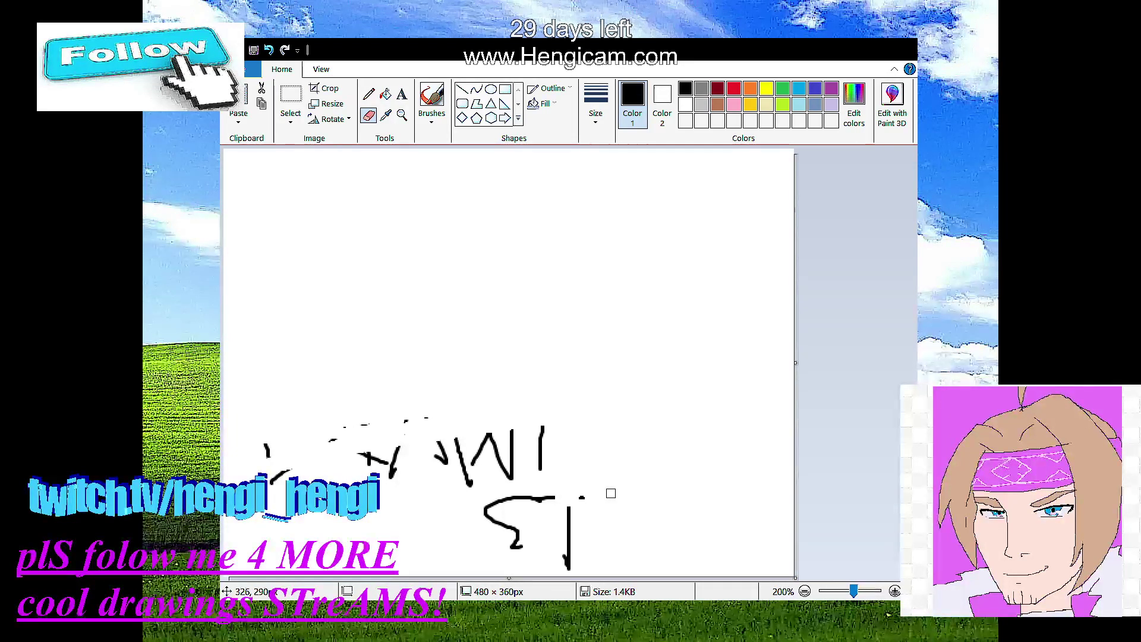
{"action": "mouse_move", "coordinate": [581, 497]}
{"action": "left_mouse_down"}
{"action": "mouse_move", "coordinate": [574, 580]}
{"action": "mouse_move", "coordinate": [551, 478]}
{"action": "mouse_move", "coordinate": [570, 485]}
{"action": "mouse_move", "coordinate": [568, 565]}
{"action": "mouse_move", "coordinate": [542, 560]}
{"action": "mouse_move", "coordinate": [542, 425]}
{"action": "left_mouse_up"}
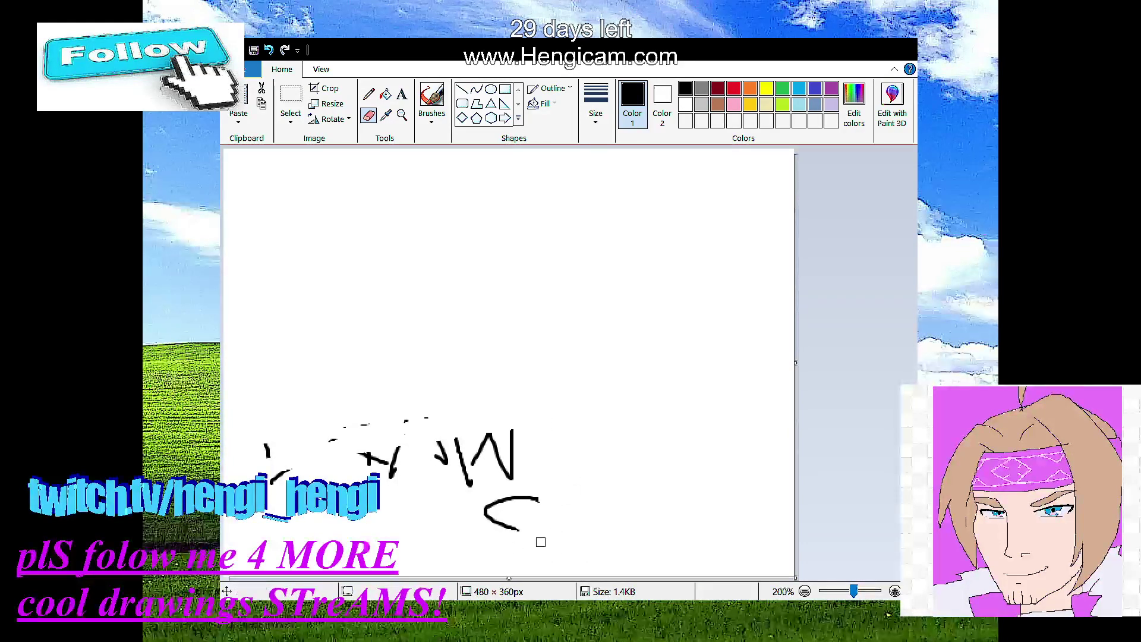
{"action": "mouse_move", "coordinate": [540, 540]}
{"action": "left_mouse_down"}
{"action": "mouse_move", "coordinate": [453, 507]}
{"action": "mouse_move", "coordinate": [469, 494]}
{"action": "mouse_move", "coordinate": [462, 488]}
{"action": "mouse_move", "coordinate": [555, 504]}
{"action": "mouse_move", "coordinate": [500, 456]}
{"action": "mouse_move", "coordinate": [518, 467]}
{"action": "mouse_move", "coordinate": [525, 442]}
{"action": "mouse_move", "coordinate": [500, 487]}
{"action": "mouse_move", "coordinate": [487, 442]}
{"action": "mouse_move", "coordinate": [495, 409]}
{"action": "mouse_move", "coordinate": [512, 465]}
{"action": "mouse_move", "coordinate": [476, 454]}
{"action": "mouse_move", "coordinate": [482, 472]}
{"action": "mouse_move", "coordinate": [452, 483]}
{"action": "mouse_move", "coordinate": [467, 484]}
{"action": "mouse_move", "coordinate": [435, 455]}
{"action": "mouse_move", "coordinate": [419, 415]}
{"action": "left_mouse_up"}
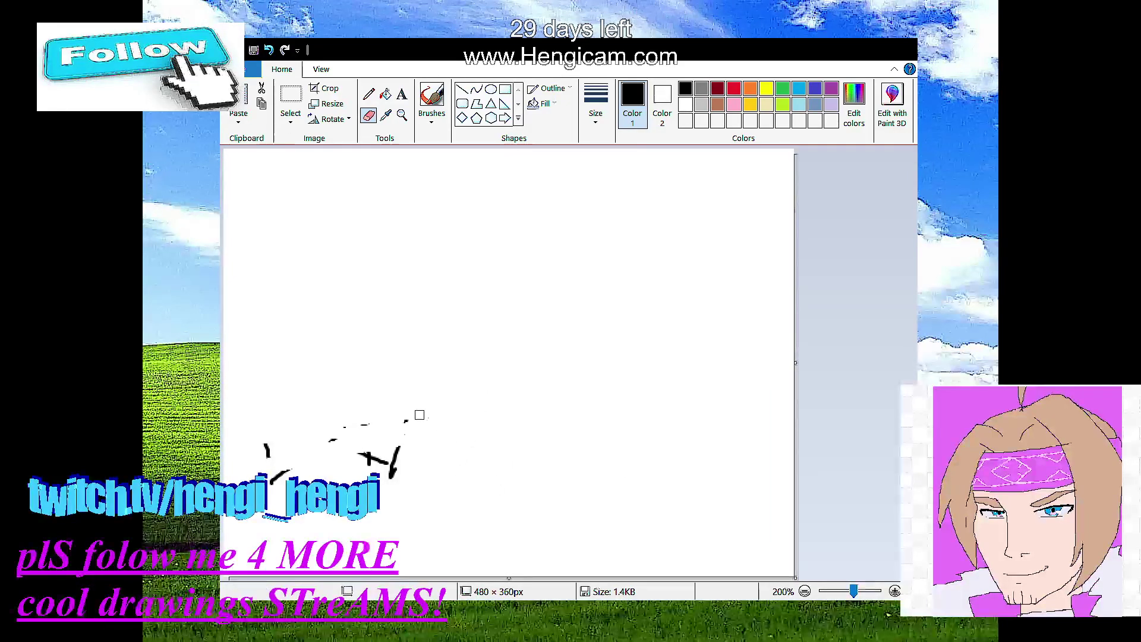
{"action": "mouse_move", "coordinate": [419, 466]}
{"action": "left_mouse_down"}
{"action": "mouse_move", "coordinate": [389, 504]}
{"action": "mouse_move", "coordinate": [377, 455]}
{"action": "mouse_move", "coordinate": [409, 456]}
{"action": "mouse_move", "coordinate": [370, 457]}
{"action": "mouse_move", "coordinate": [373, 469]}
{"action": "mouse_move", "coordinate": [292, 435]}
{"action": "left_mouse_up"}
{"action": "left_click_drag", "start_coordinate": [289, 518], "coordinate": [271, 454]}
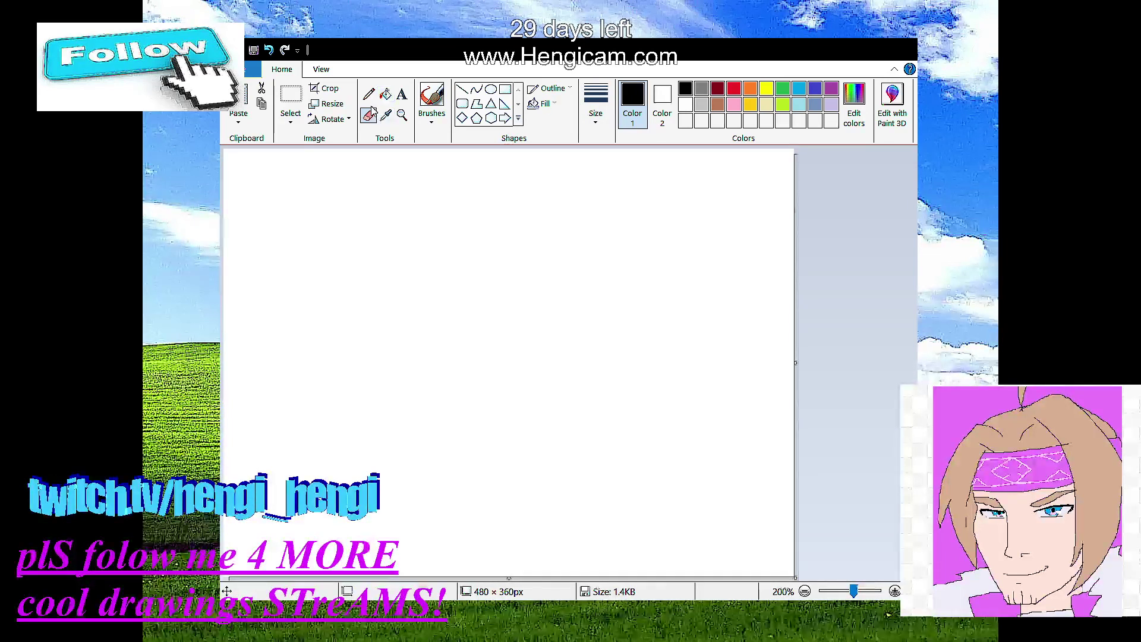
{"action": "left_click", "coordinate": [429, 106]}
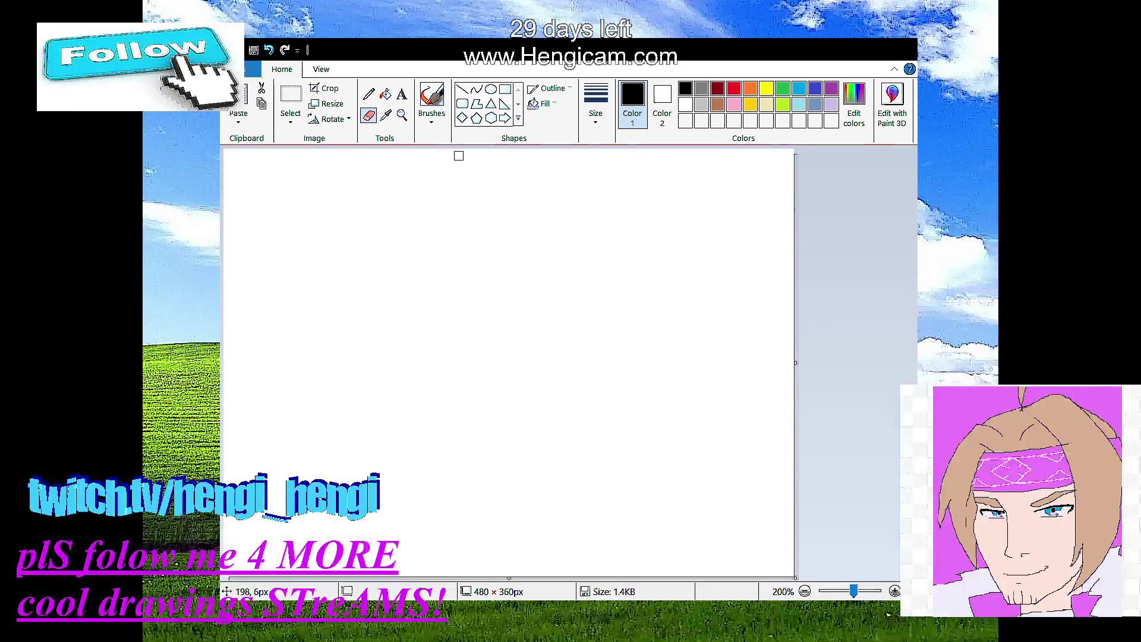
{"action": "left_click", "coordinate": [432, 98]}
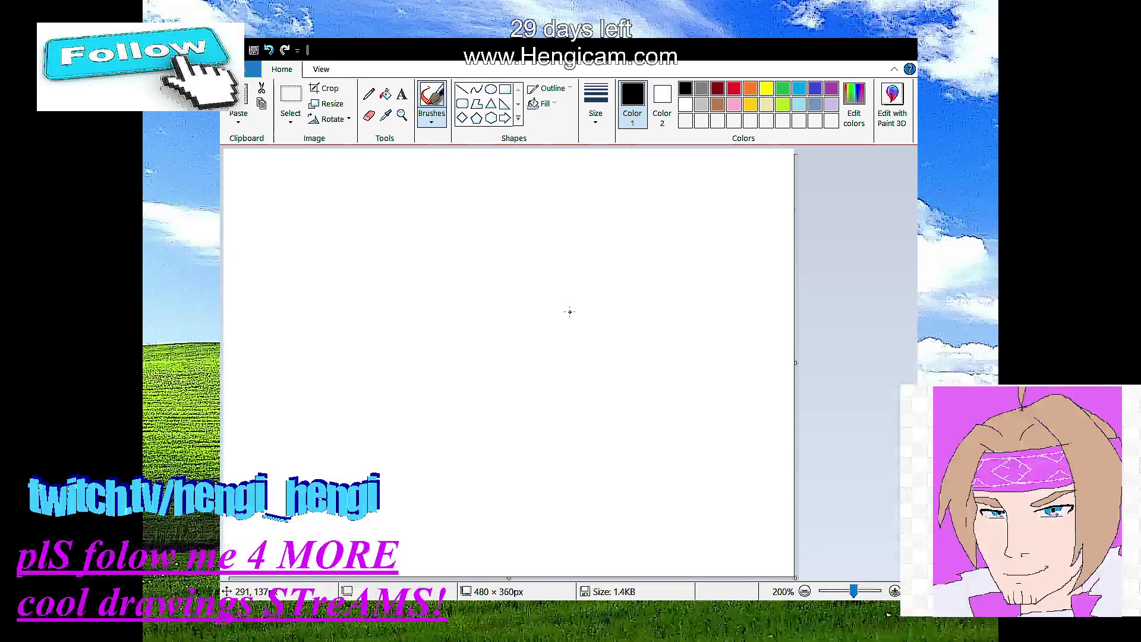
{"action": "left_click", "coordinate": [569, 311]}
{"action": "left_click", "coordinate": [268, 50]}
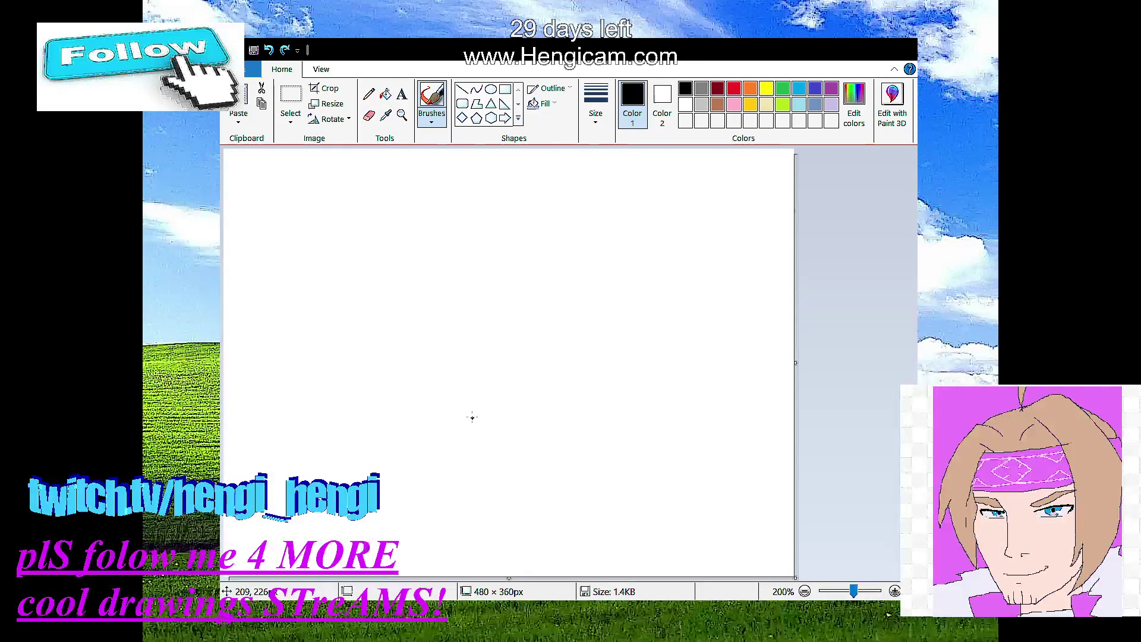
{"action": "mouse_move", "coordinate": [427, 359]}
{"action": "left_mouse_down"}
{"action": "mouse_move", "coordinate": [452, 431]}
{"action": "mouse_move", "coordinate": [538, 480]}
{"action": "mouse_move", "coordinate": [635, 456]}
{"action": "mouse_move", "coordinate": [684, 403]}
{"action": "mouse_move", "coordinate": [687, 377]}
{"action": "left_mouse_up"}
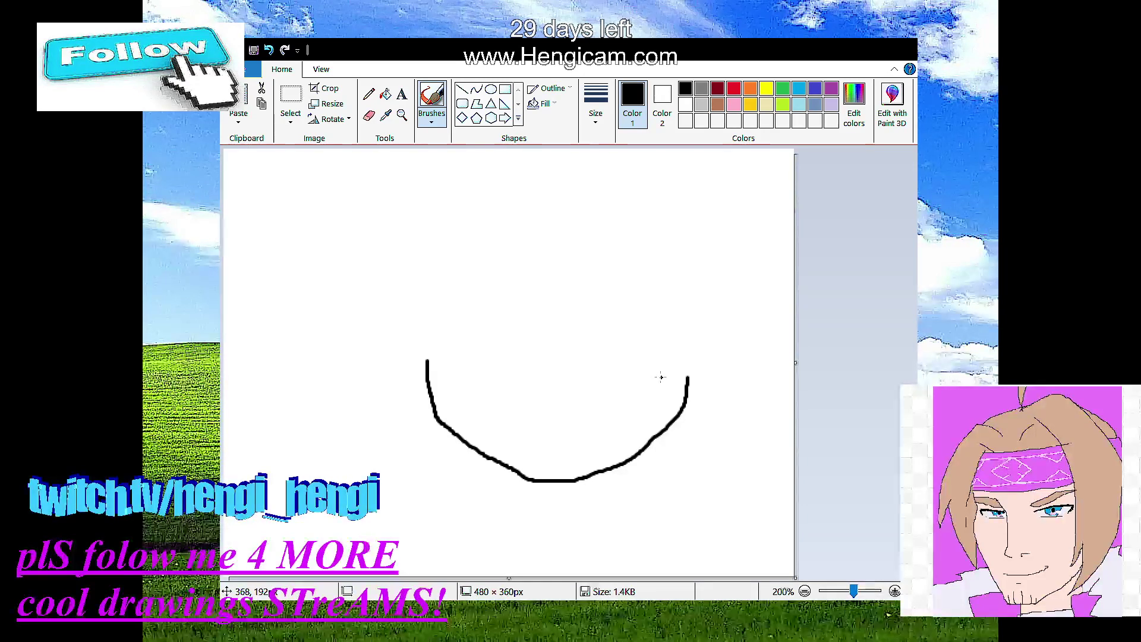
{"action": "left_click", "coordinate": [269, 51]}
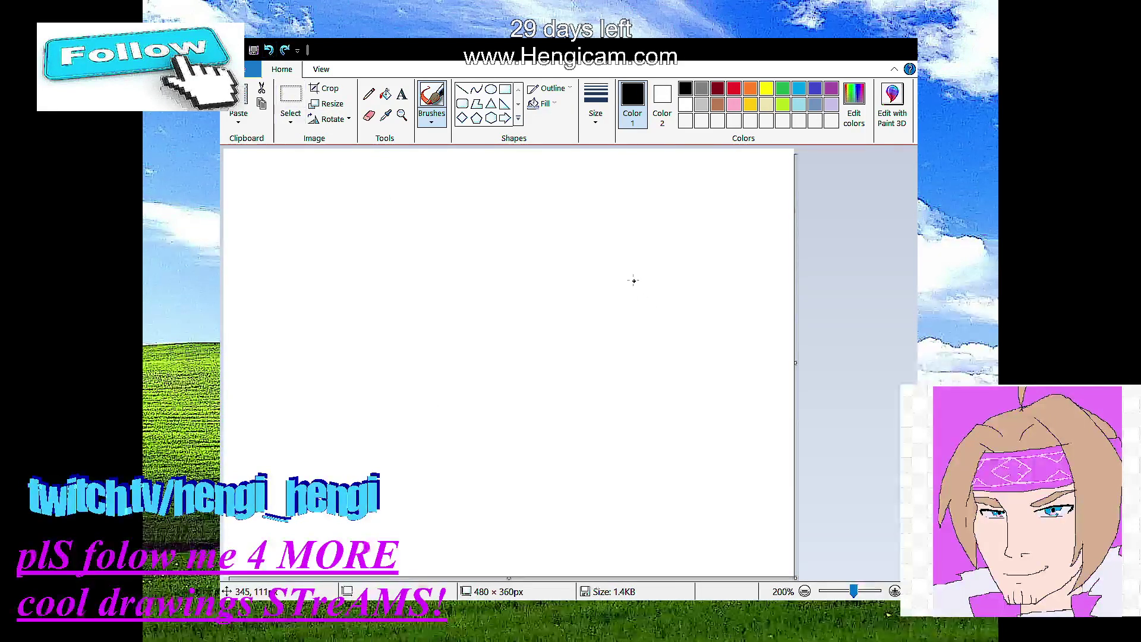
{"action": "mouse_move", "coordinate": [633, 262]}
{"action": "left_mouse_down"}
{"action": "mouse_move", "coordinate": [535, 222]}
{"action": "mouse_move", "coordinate": [490, 374]}
{"action": "mouse_move", "coordinate": [664, 294]}
{"action": "mouse_move", "coordinate": [489, 222]}
{"action": "mouse_move", "coordinate": [455, 232]}
{"action": "left_mouse_up"}
{"action": "mouse_move", "coordinate": [553, 213]}
{"action": "left_mouse_down"}
{"action": "mouse_move", "coordinate": [515, 312]}
{"action": "mouse_move", "coordinate": [519, 379]}
{"action": "mouse_move", "coordinate": [541, 403]}
{"action": "left_mouse_up"}
{"action": "mouse_move", "coordinate": [451, 331]}
{"action": "left_mouse_down"}
{"action": "mouse_move", "coordinate": [493, 276]}
{"action": "mouse_move", "coordinate": [586, 263]}
{"action": "mouse_move", "coordinate": [657, 291]}
{"action": "mouse_move", "coordinate": [686, 338]}
{"action": "left_mouse_up"}
{"action": "mouse_move", "coordinate": [439, 314]}
{"action": "left_mouse_down"}
{"action": "mouse_move", "coordinate": [474, 399]}
{"action": "mouse_move", "coordinate": [606, 482]}
{"action": "mouse_move", "coordinate": [698, 312]}
{"action": "left_mouse_up"}
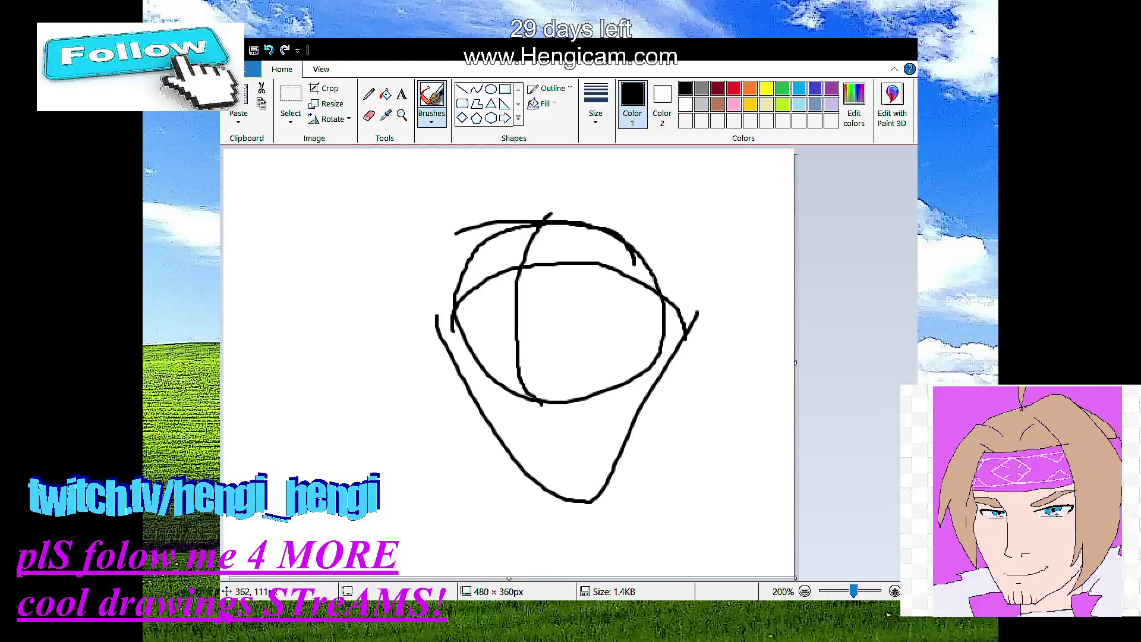
{"action": "left_click", "coordinate": [270, 50]}
{"action": "left_click", "coordinate": [270, 52]}
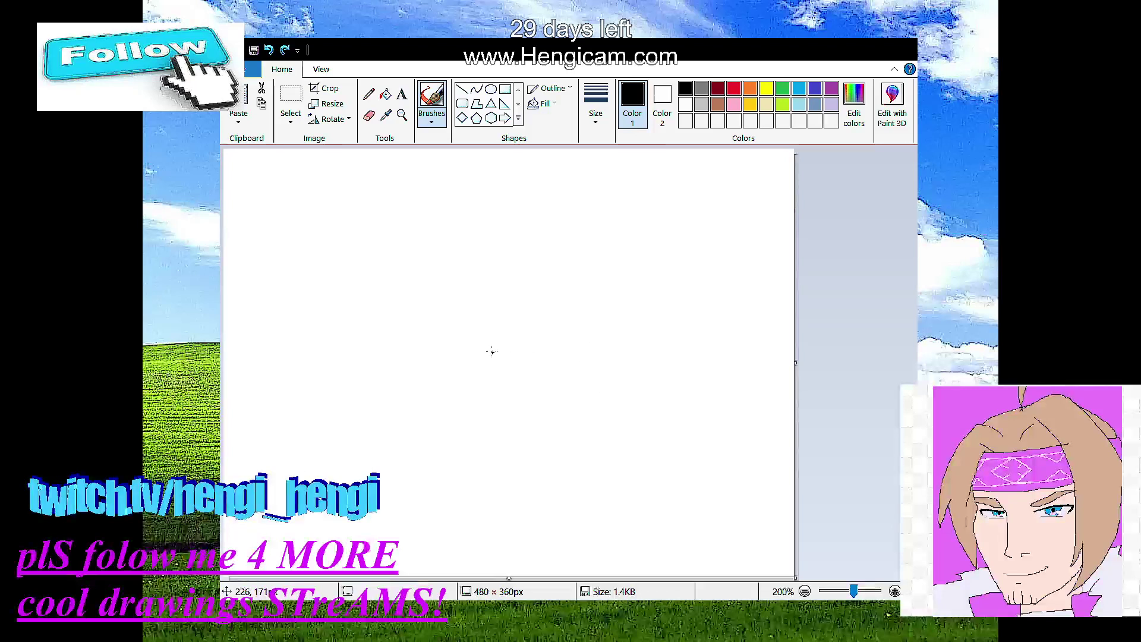
Step: Draw the lower face in black: a pointed jawline with a thick curved smile and a small nose inside
{"action": "mouse_move", "coordinate": [423, 324]}
{"action": "left_mouse_down"}
{"action": "mouse_move", "coordinate": [441, 417]}
{"action": "mouse_move", "coordinate": [536, 489]}
{"action": "mouse_move", "coordinate": [635, 435]}
{"action": "mouse_move", "coordinate": [659, 342]}
{"action": "left_mouse_up"}
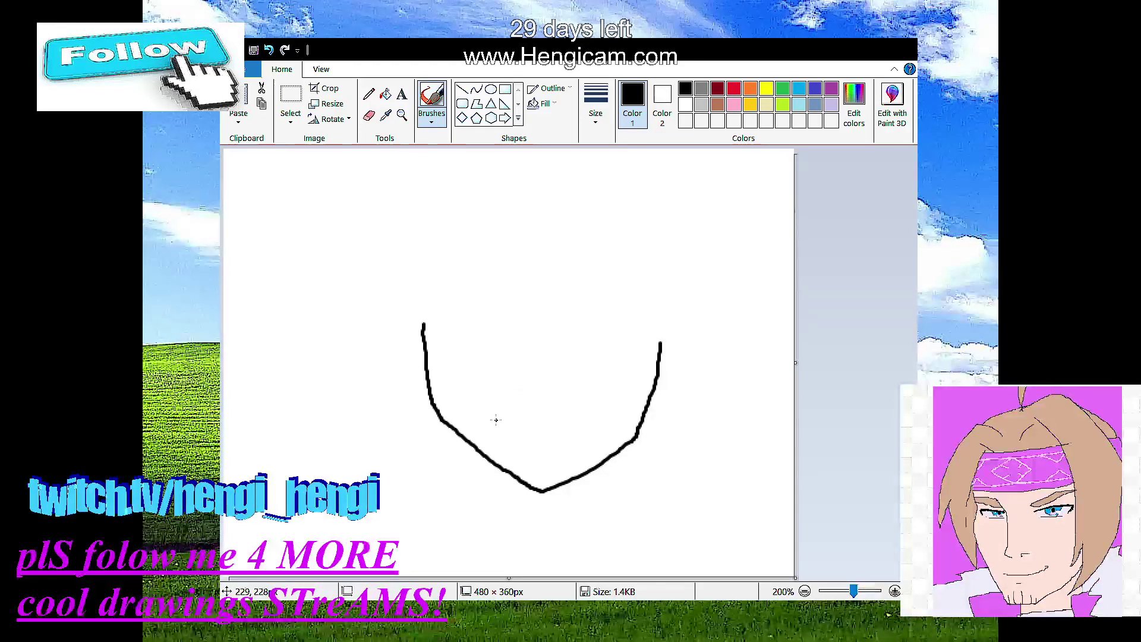
{"action": "left_click_drag", "start_coordinate": [494, 419], "coordinate": [592, 412]}
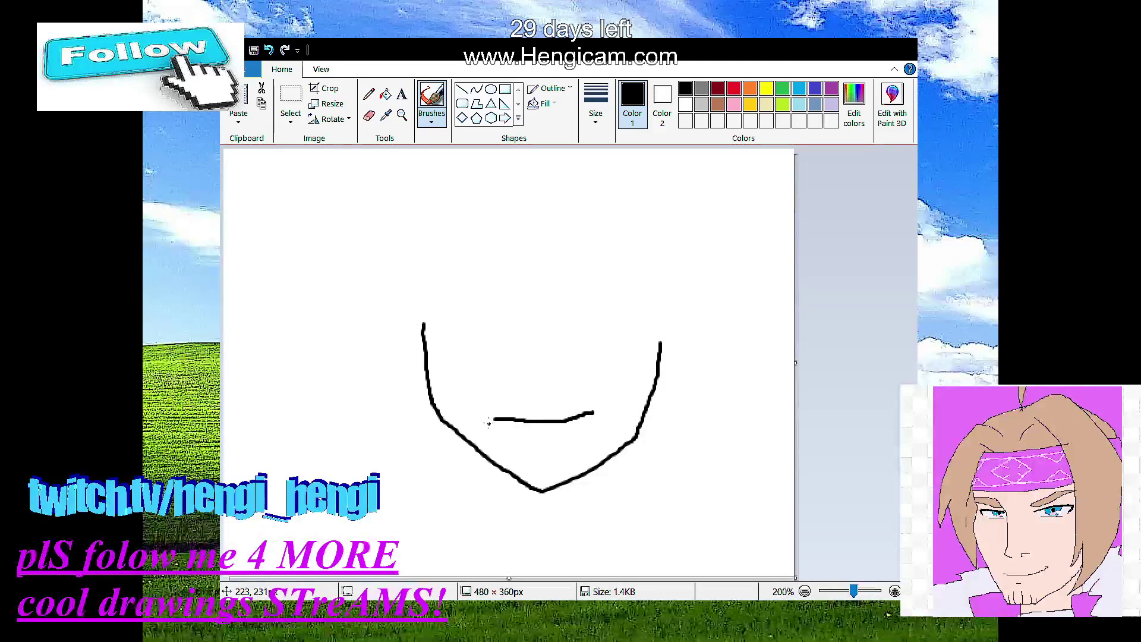
{"action": "mouse_move", "coordinate": [485, 413]}
{"action": "left_mouse_down"}
{"action": "mouse_move", "coordinate": [585, 417]}
{"action": "mouse_move", "coordinate": [603, 402]}
{"action": "left_mouse_up"}
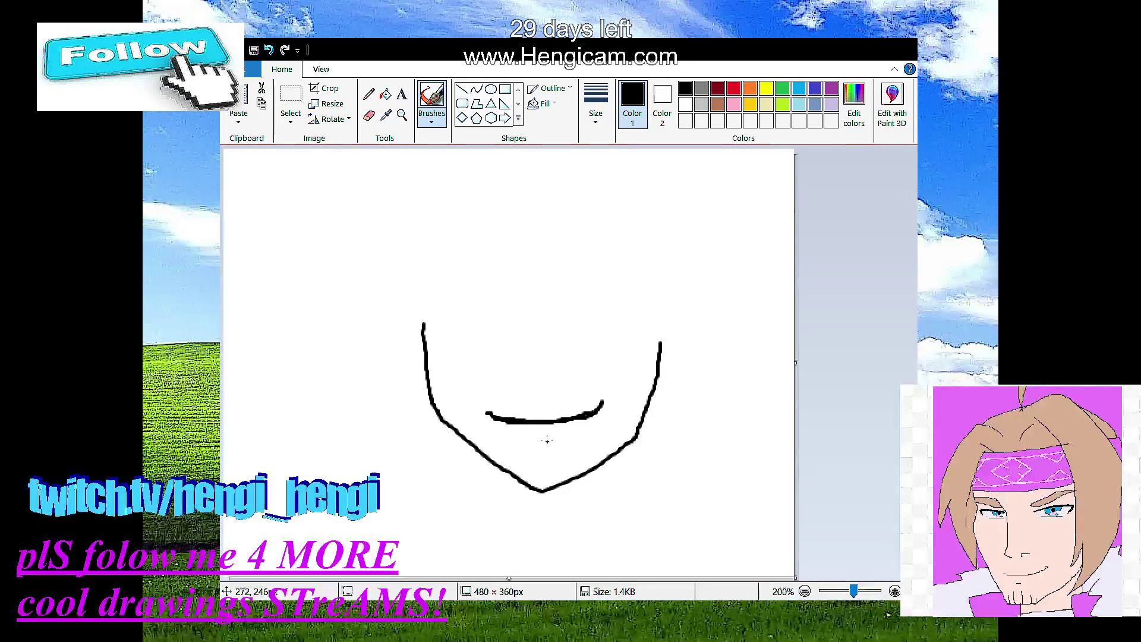
{"action": "left_click", "coordinate": [538, 384]}
{"action": "mouse_move", "coordinate": [515, 358]}
{"action": "left_mouse_down"}
{"action": "mouse_move", "coordinate": [541, 382]}
{"action": "mouse_move", "coordinate": [557, 370]}
{"action": "left_mouse_up"}
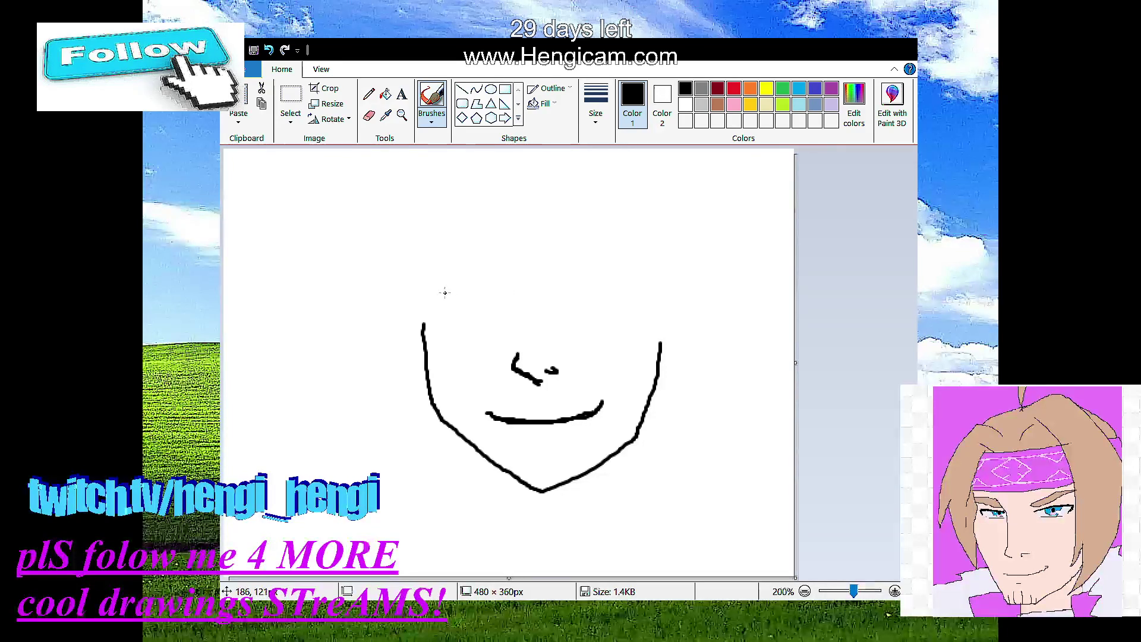
Step: Draw two angry, inward-slanting eyebrows above the nose, outlining each as a narrow tapered shape
{"action": "left_click_drag", "start_coordinate": [444, 291], "coordinate": [487, 308]}
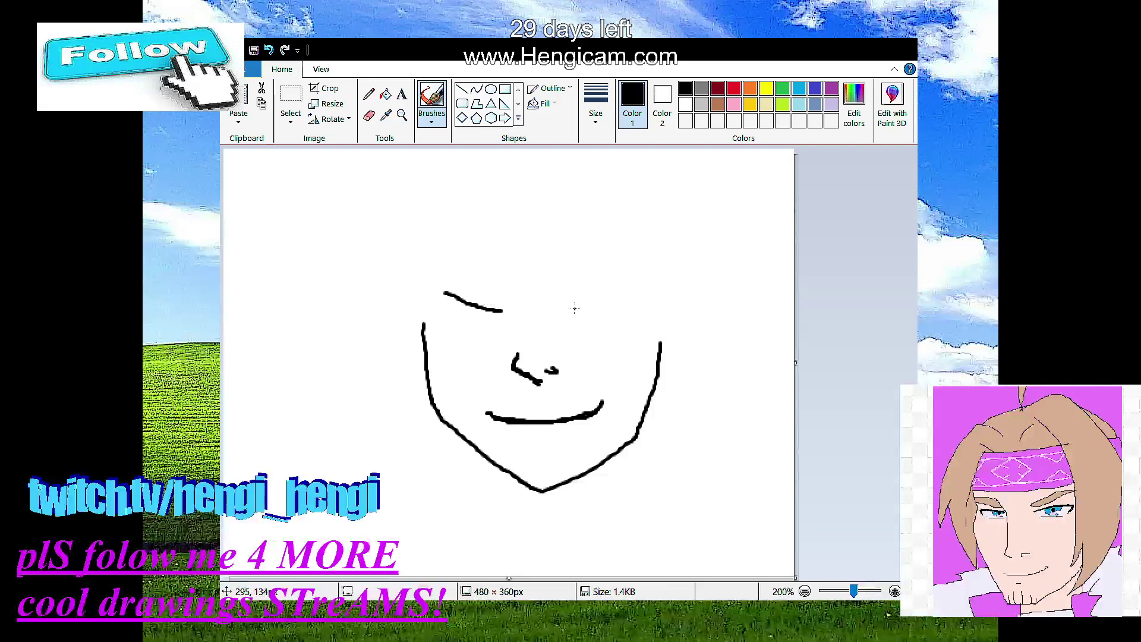
{"action": "left_click_drag", "start_coordinate": [559, 307], "coordinate": [641, 276]}
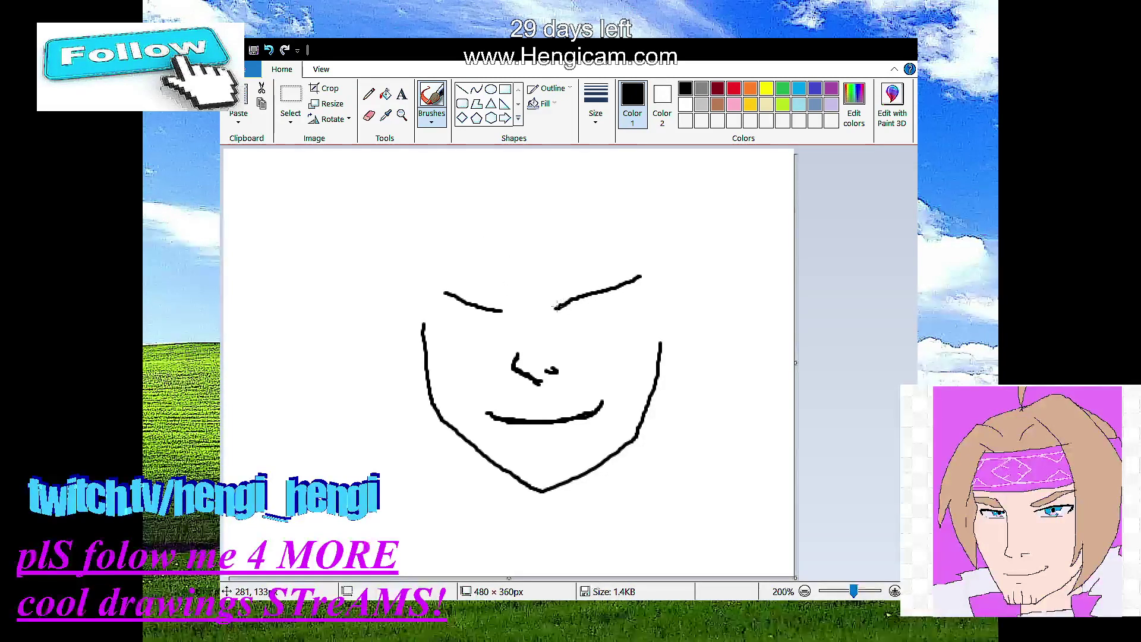
{"action": "mouse_move", "coordinate": [562, 302]}
{"action": "left_mouse_down"}
{"action": "mouse_move", "coordinate": [572, 310]}
{"action": "mouse_move", "coordinate": [633, 280]}
{"action": "left_mouse_up"}
{"action": "mouse_move", "coordinate": [440, 290]}
{"action": "left_mouse_down"}
{"action": "mouse_move", "coordinate": [502, 312]}
{"action": "mouse_move", "coordinate": [492, 321]}
{"action": "mouse_move", "coordinate": [433, 289]}
{"action": "left_mouse_up"}
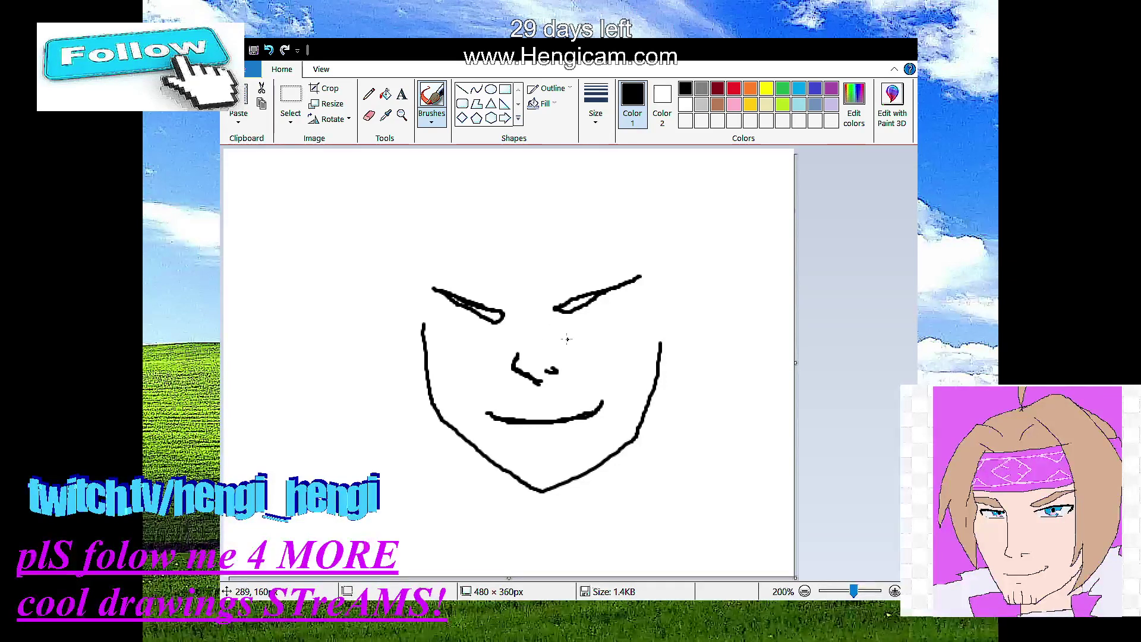
Step: Draw the right-hand eye below its eyebrow with a curved upper lid, thick outer lashes, a lower lid and a round iris
{"action": "mouse_move", "coordinate": [565, 343]}
{"action": "left_mouse_down"}
{"action": "mouse_move", "coordinate": [637, 319]}
{"action": "mouse_move", "coordinate": [592, 317]}
{"action": "mouse_move", "coordinate": [566, 340]}
{"action": "mouse_move", "coordinate": [611, 317]}
{"action": "mouse_move", "coordinate": [641, 321]}
{"action": "mouse_move", "coordinate": [600, 319]}
{"action": "mouse_move", "coordinate": [634, 338]}
{"action": "left_mouse_up"}
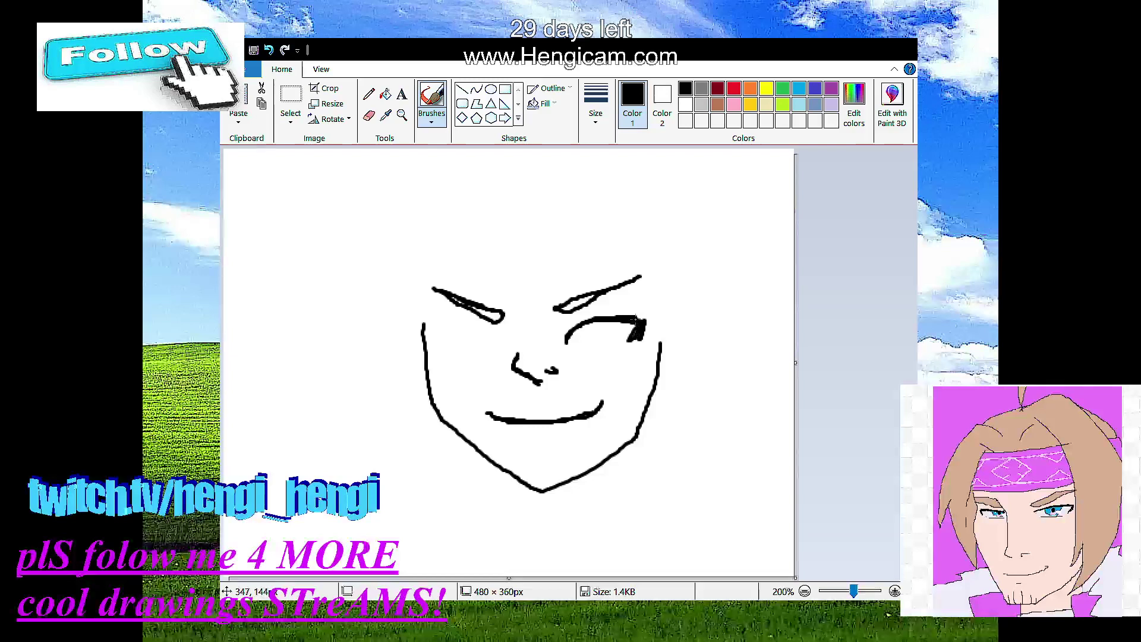
{"action": "mouse_move", "coordinate": [576, 359]}
{"action": "left_mouse_down"}
{"action": "mouse_move", "coordinate": [614, 358]}
{"action": "mouse_move", "coordinate": [571, 359]}
{"action": "left_mouse_up"}
{"action": "left_click_drag", "start_coordinate": [653, 314], "coordinate": [656, 312]}
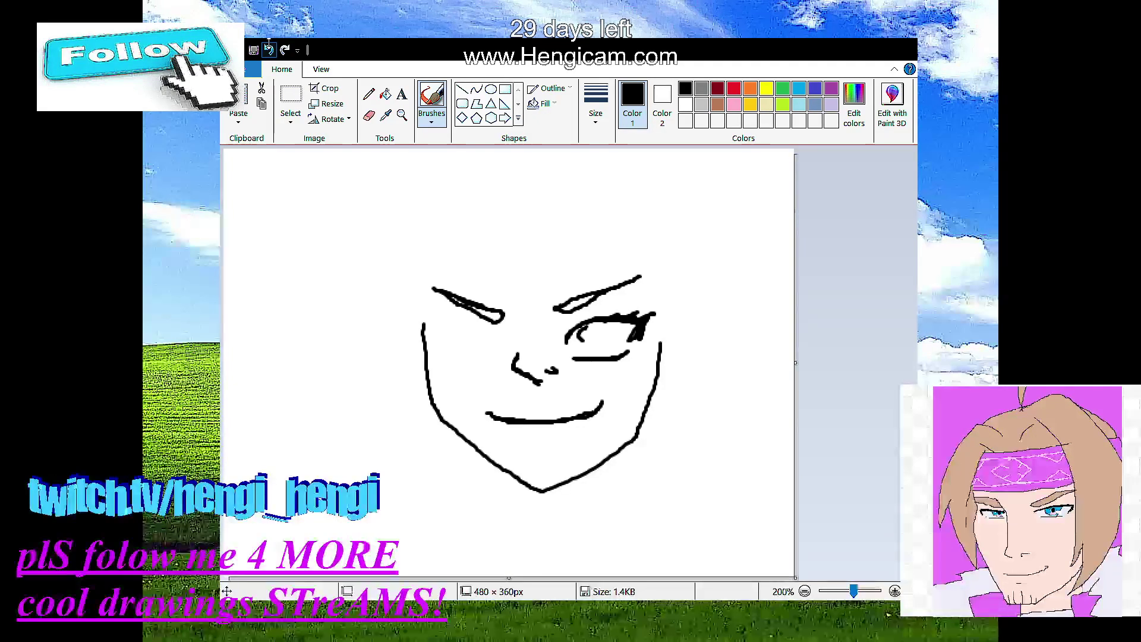
{"action": "left_click", "coordinate": [269, 50]}
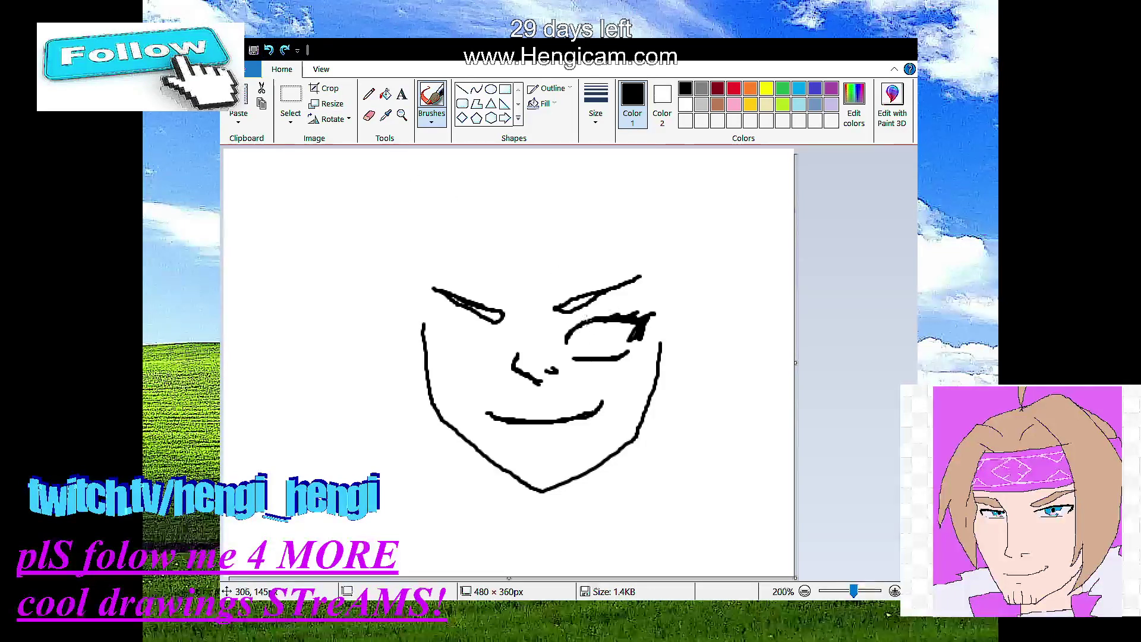
{"action": "mouse_move", "coordinate": [583, 351]}
{"action": "left_mouse_down"}
{"action": "mouse_move", "coordinate": [624, 346]}
{"action": "mouse_move", "coordinate": [626, 322]}
{"action": "left_mouse_up"}
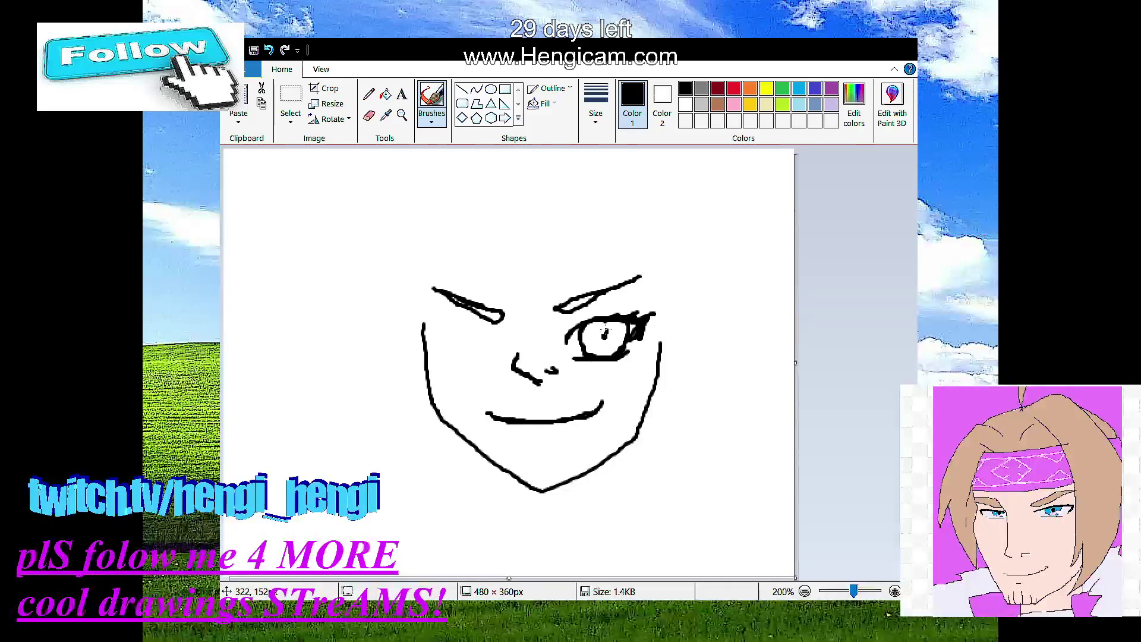
Step: Paint a small solid black pupil in the middle of the iris and thicken the right-hand eye's upper lid
{"action": "left_click_drag", "start_coordinate": [603, 336], "coordinate": [597, 333]}
{"action": "left_click", "coordinate": [269, 50]}
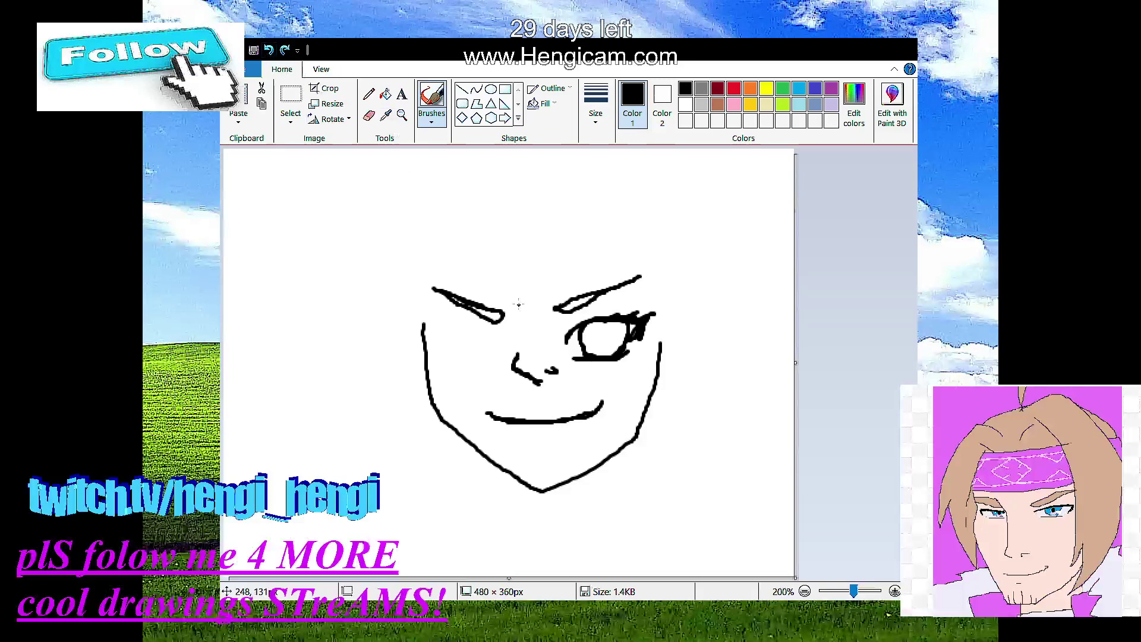
{"action": "left_click", "coordinate": [604, 337]}
{"action": "left_click_drag", "start_coordinate": [604, 337], "coordinate": [605, 339]}
{"action": "key", "text": "ctrl+z"}
{"action": "key", "text": "ctrl+z"}
{"action": "left_click_drag", "start_coordinate": [604, 336], "coordinate": [606, 335]}
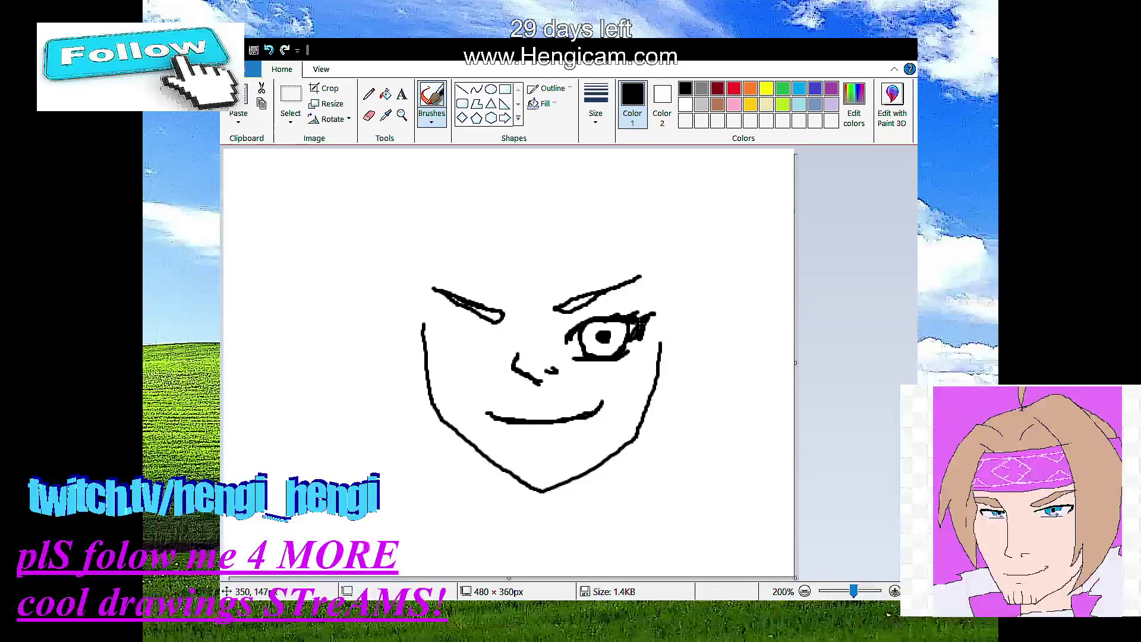
{"action": "left_click_drag", "start_coordinate": [573, 323], "coordinate": [616, 317]}
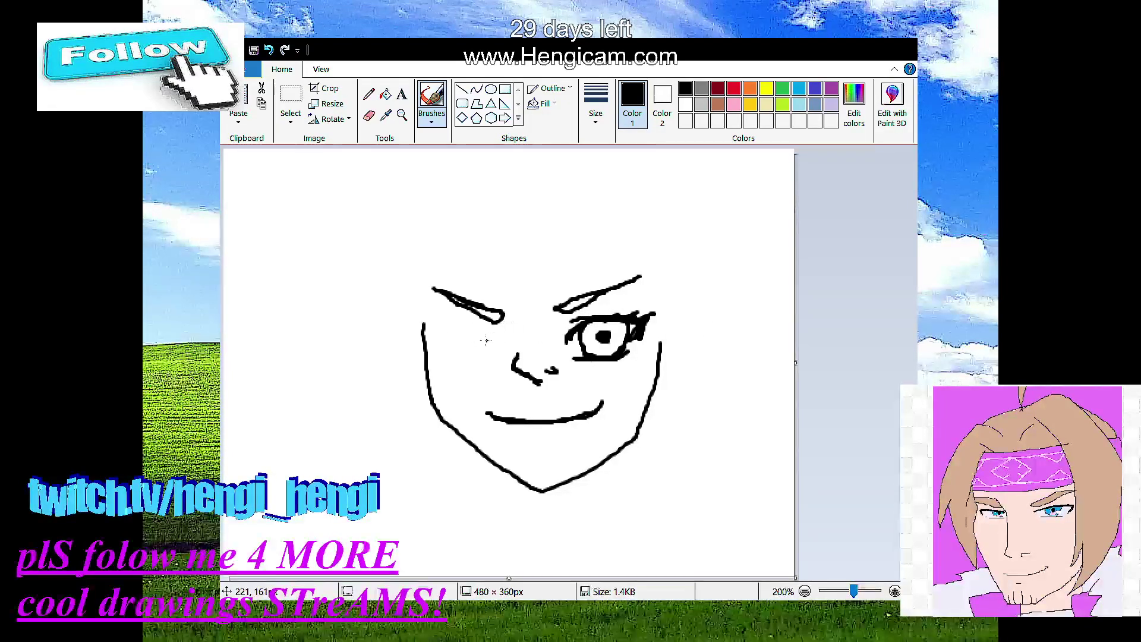
Step: Draw the left-hand eye below its eyebrow with a thick upper lid, outer lashes, a lower lid, a round iris and a solid black pupil
{"action": "mouse_move", "coordinate": [502, 341]}
{"action": "left_mouse_down"}
{"action": "mouse_move", "coordinate": [439, 328]}
{"action": "mouse_move", "coordinate": [476, 338]}
{"action": "mouse_move", "coordinate": [434, 347]}
{"action": "left_mouse_up"}
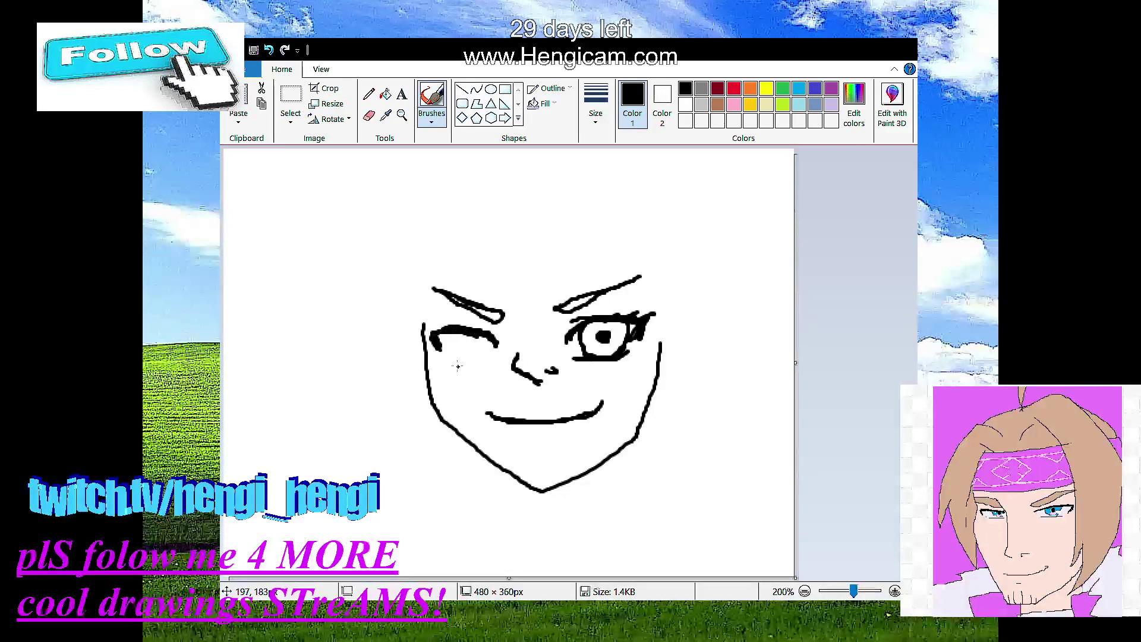
{"action": "left_click_drag", "start_coordinate": [447, 365], "coordinate": [482, 365]}
{"action": "mouse_move", "coordinate": [449, 349]}
{"action": "left_mouse_down"}
{"action": "mouse_move", "coordinate": [453, 360]}
{"action": "mouse_move", "coordinate": [491, 348]}
{"action": "mouse_move", "coordinate": [485, 335]}
{"action": "mouse_move", "coordinate": [468, 344]}
{"action": "left_mouse_up"}
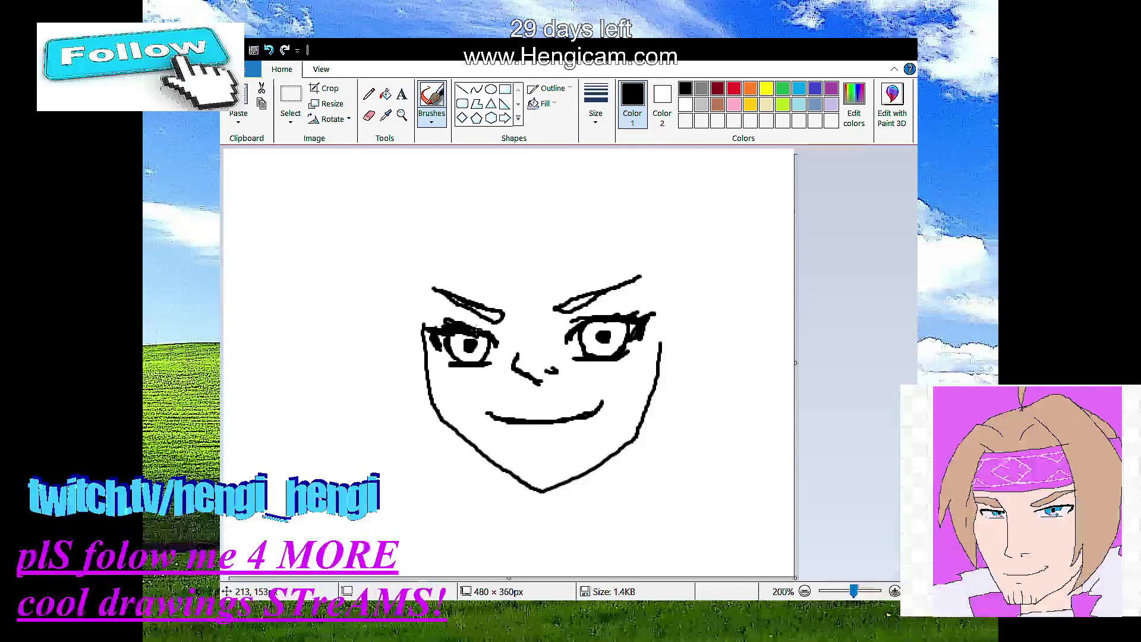
{"action": "left_click_drag", "start_coordinate": [471, 331], "coordinate": [494, 331]}
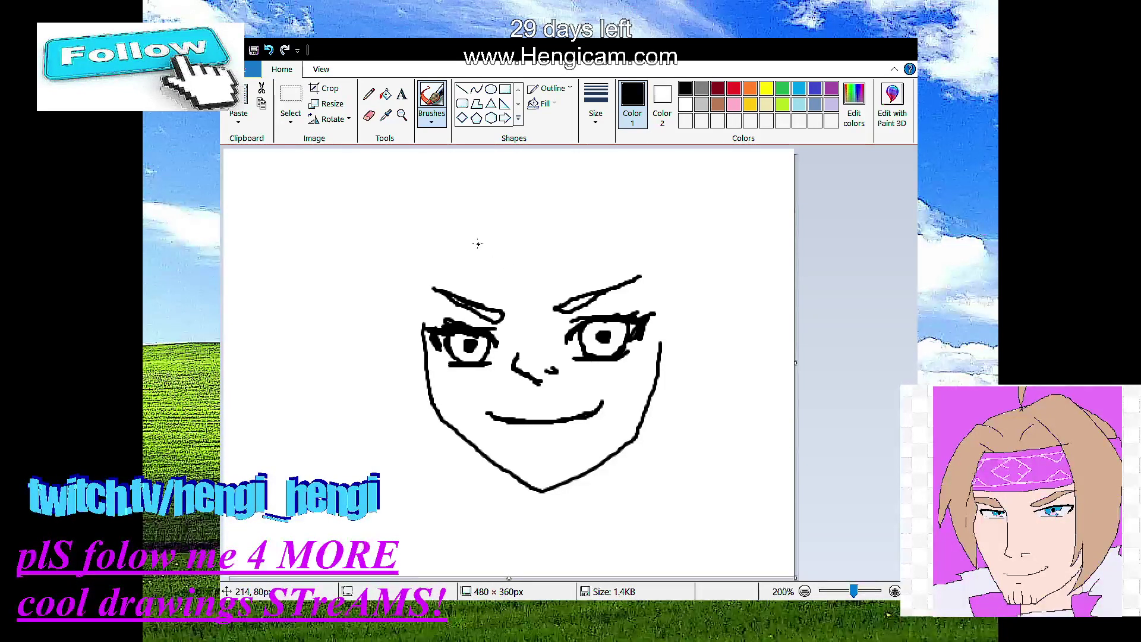
Step: Draw a slightly arched line across the forehead and frame it with a long curved hair strand on each side, ending in outward-flicking tips
{"action": "left_click_drag", "start_coordinate": [450, 249], "coordinate": [609, 237]}
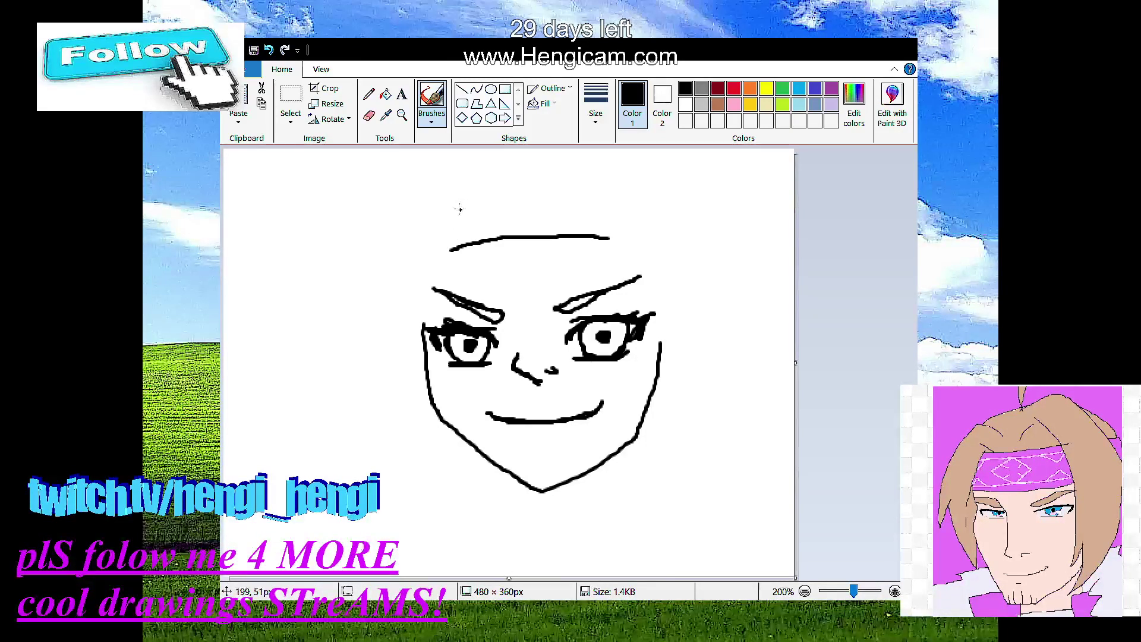
{"action": "mouse_move", "coordinate": [461, 209]}
{"action": "left_mouse_down"}
{"action": "mouse_move", "coordinate": [440, 270]}
{"action": "mouse_move", "coordinate": [449, 314]}
{"action": "left_mouse_up"}
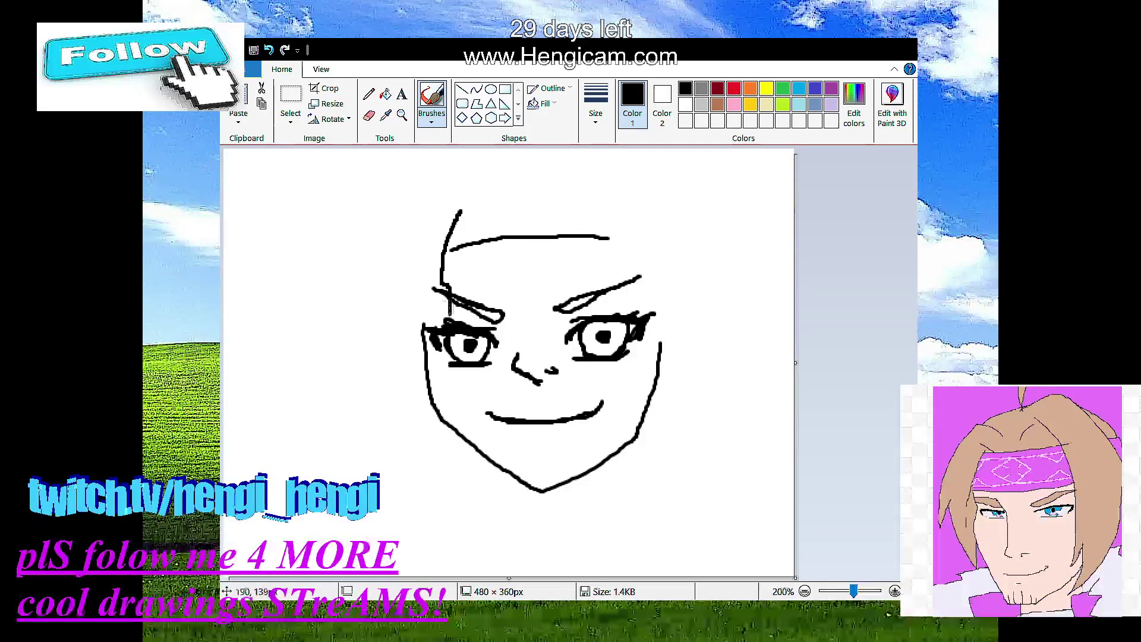
{"action": "left_click", "coordinate": [268, 50]}
{"action": "mouse_move", "coordinate": [467, 200]}
{"action": "left_mouse_down"}
{"action": "mouse_move", "coordinate": [441, 319]}
{"action": "mouse_move", "coordinate": [409, 275]}
{"action": "left_mouse_up"}
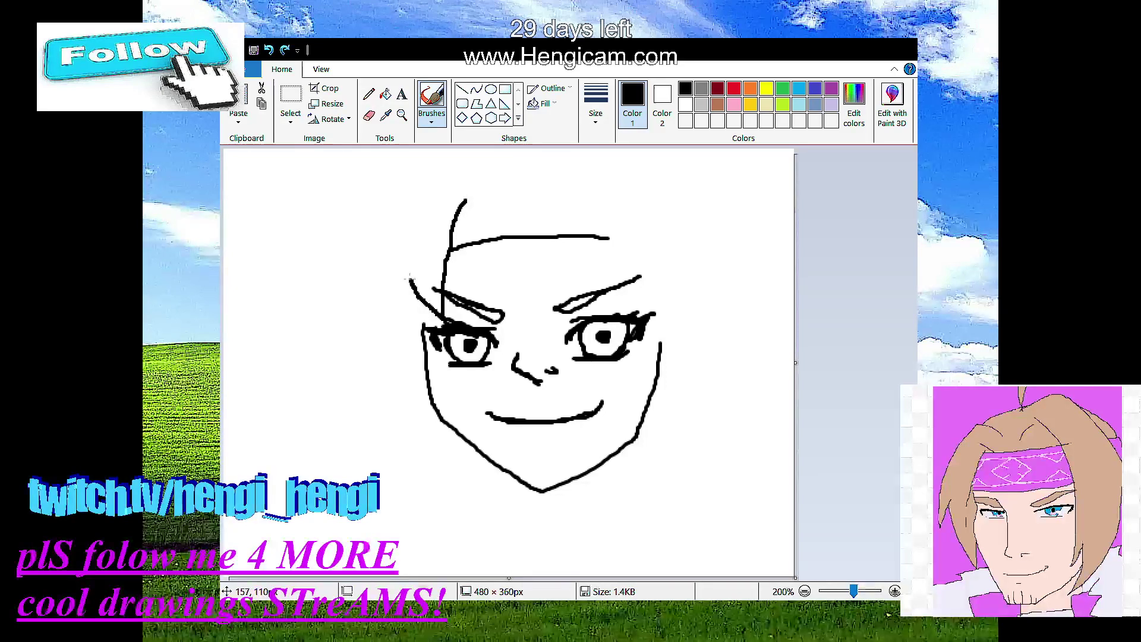
{"action": "left_click_drag", "start_coordinate": [587, 199], "coordinate": [613, 312]}
{"action": "left_click", "coordinate": [269, 50]}
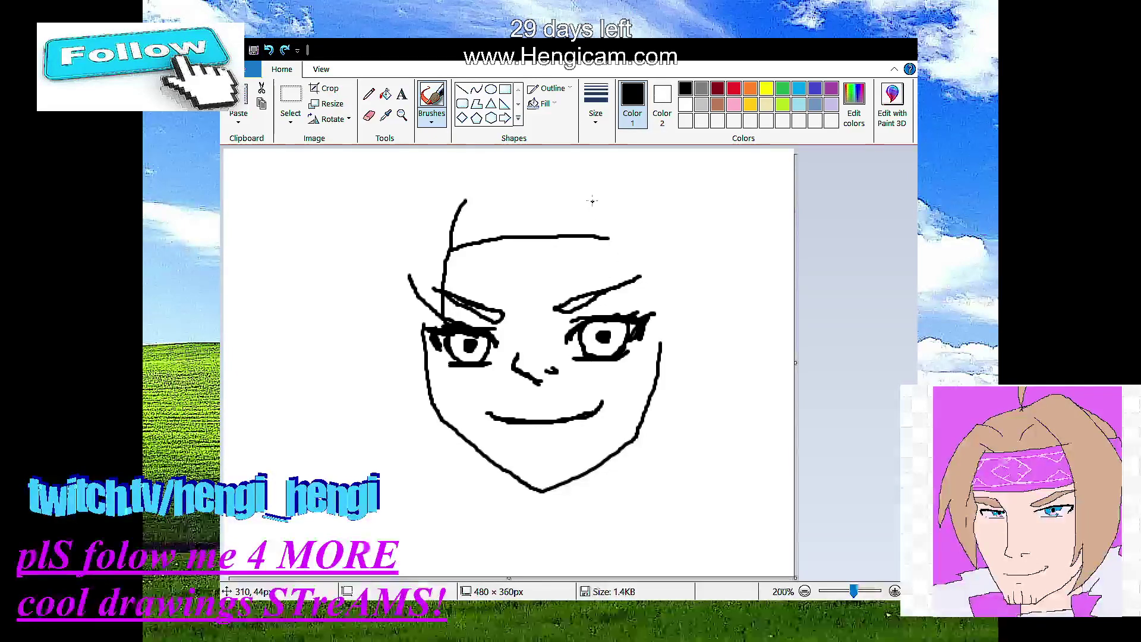
{"action": "mouse_move", "coordinate": [591, 198]}
{"action": "left_mouse_down"}
{"action": "mouse_move", "coordinate": [617, 252]}
{"action": "mouse_move", "coordinate": [626, 310]}
{"action": "mouse_move", "coordinate": [644, 275]}
{"action": "mouse_move", "coordinate": [648, 209]}
{"action": "left_mouse_up"}
{"action": "left_click_drag", "start_coordinate": [607, 240], "coordinate": [617, 239]}
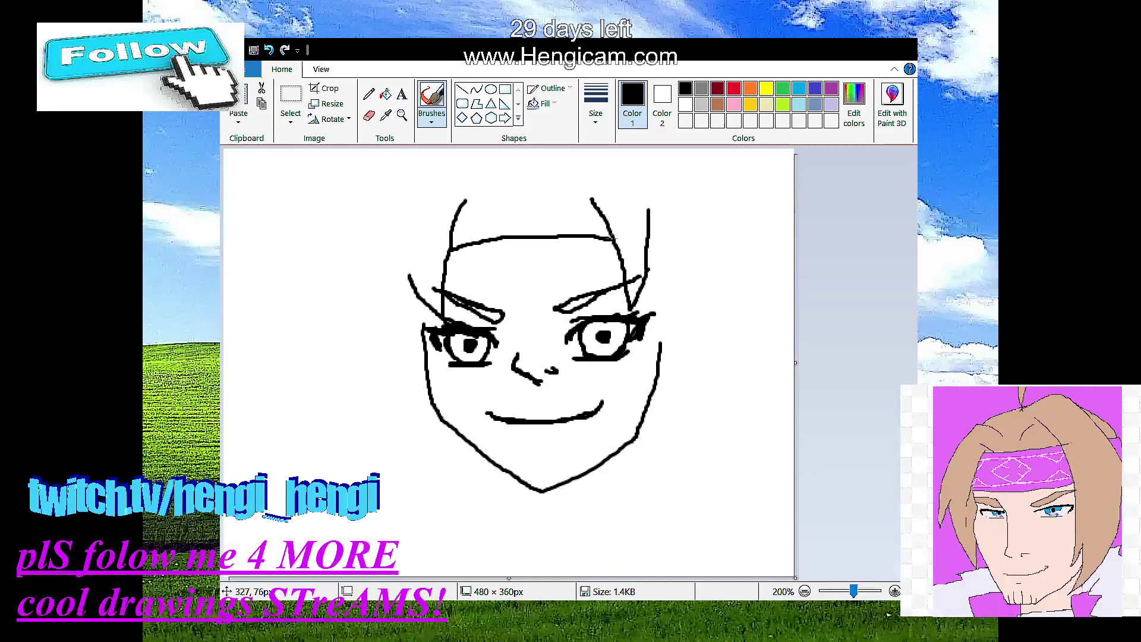
Step: Draw two rounded peaks meeting in a central dip above the forehead line and fill each with slanted inner lines
{"action": "mouse_move", "coordinate": [466, 202]}
{"action": "left_mouse_down"}
{"action": "mouse_move", "coordinate": [541, 238]}
{"action": "mouse_move", "coordinate": [579, 199]}
{"action": "mouse_move", "coordinate": [608, 229]}
{"action": "mouse_move", "coordinate": [602, 217]}
{"action": "left_mouse_up"}
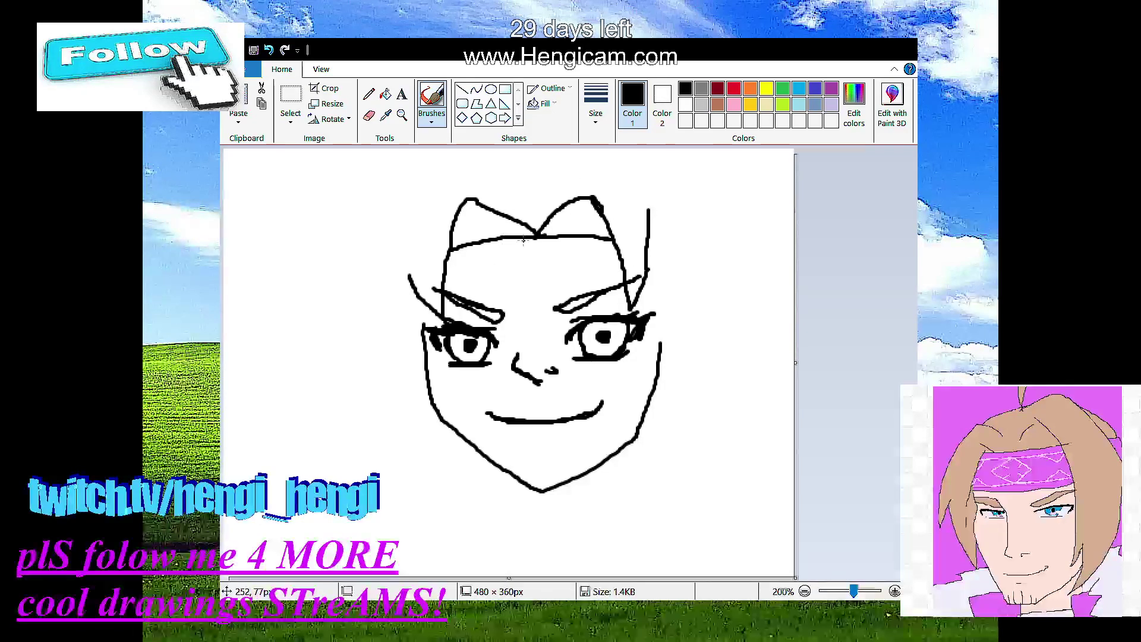
{"action": "left_click_drag", "start_coordinate": [512, 237], "coordinate": [501, 233]}
{"action": "key", "text": "ctrl+z"}
{"action": "key", "text": "ctrl+z"}
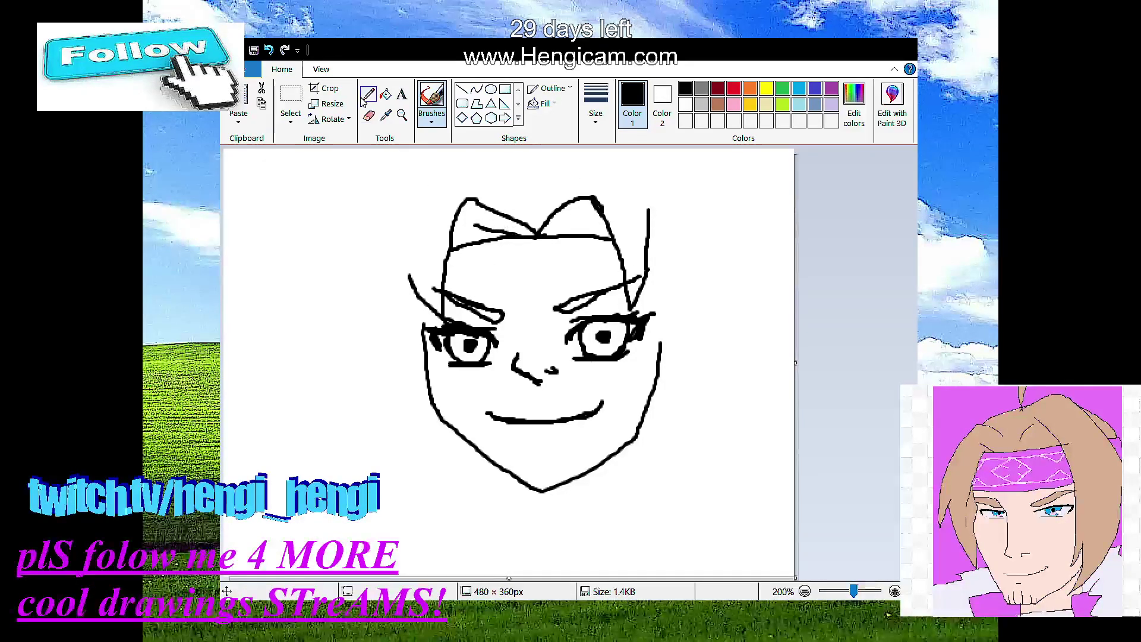
{"action": "left_click_drag", "start_coordinate": [520, 236], "coordinate": [458, 206]}
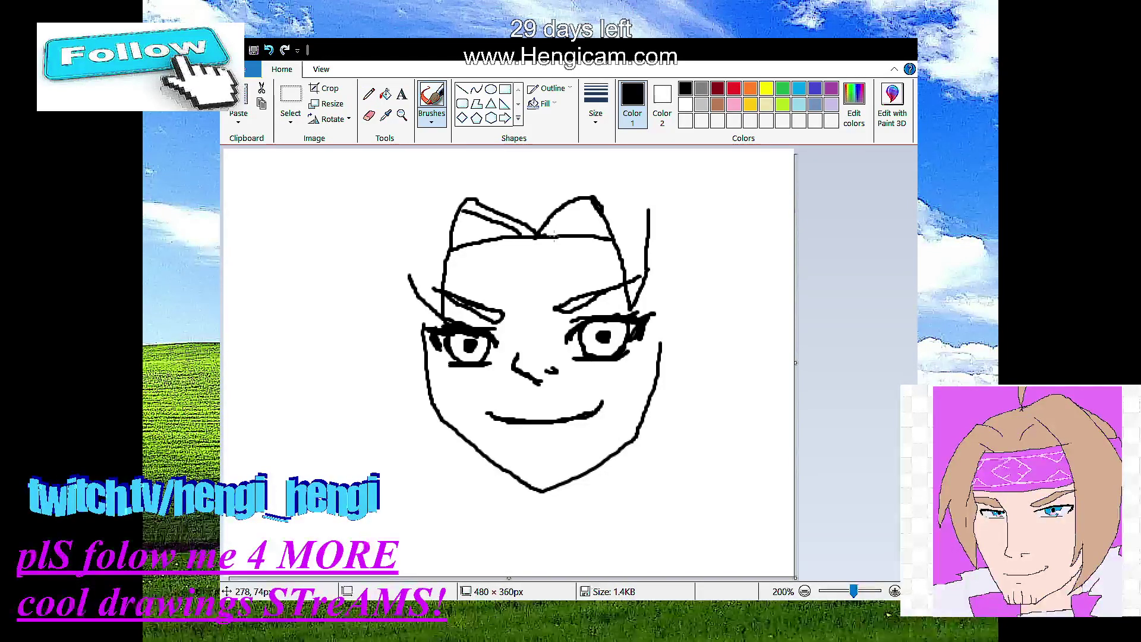
{"action": "mouse_move", "coordinate": [556, 233]}
{"action": "left_mouse_down"}
{"action": "mouse_move", "coordinate": [594, 205]}
{"action": "mouse_move", "coordinate": [604, 226]}
{"action": "left_mouse_up"}
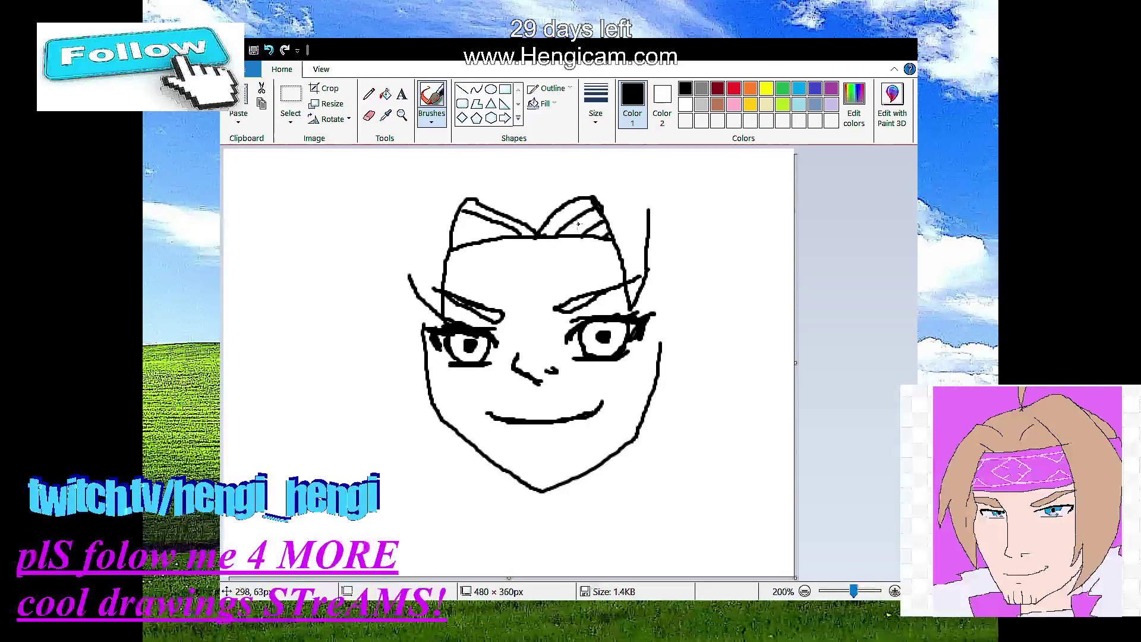
{"action": "mouse_move", "coordinate": [504, 240]}
{"action": "left_mouse_down"}
{"action": "mouse_move", "coordinate": [462, 223]}
{"action": "mouse_move", "coordinate": [477, 244]}
{"action": "mouse_move", "coordinate": [451, 236]}
{"action": "mouse_move", "coordinate": [466, 210]}
{"action": "left_mouse_up"}
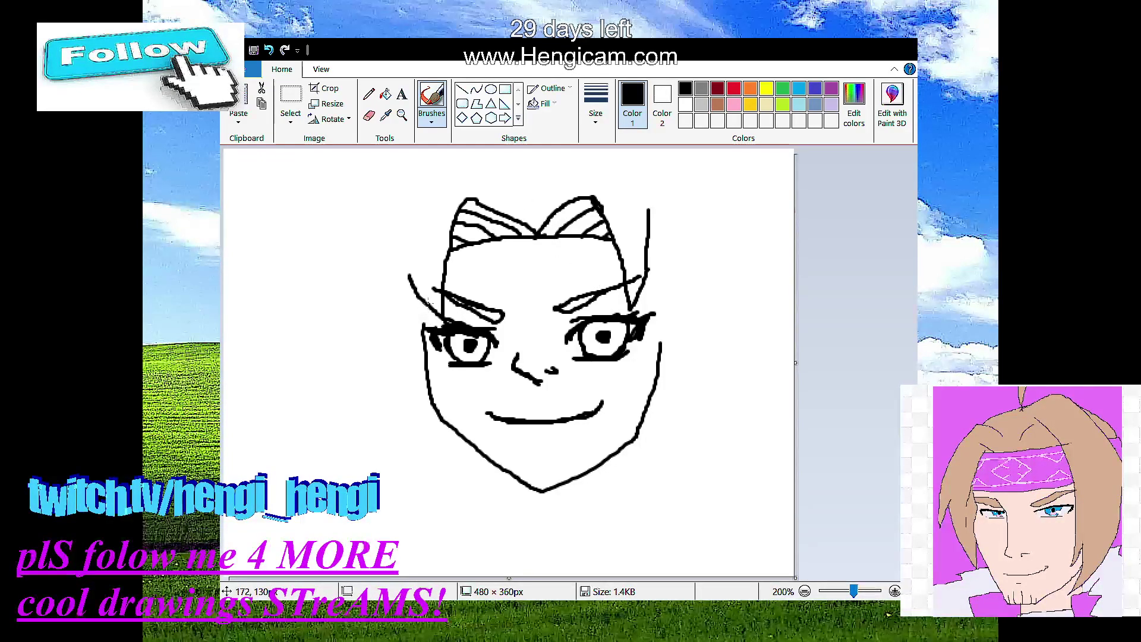
Step: Draw long hair locks down both sides of the face to below the jaw, turning each outward and upward from a pointed tip
{"action": "left_click_drag", "start_coordinate": [427, 304], "coordinate": [422, 386]}
{"action": "left_click_drag", "start_coordinate": [416, 428], "coordinate": [425, 469]}
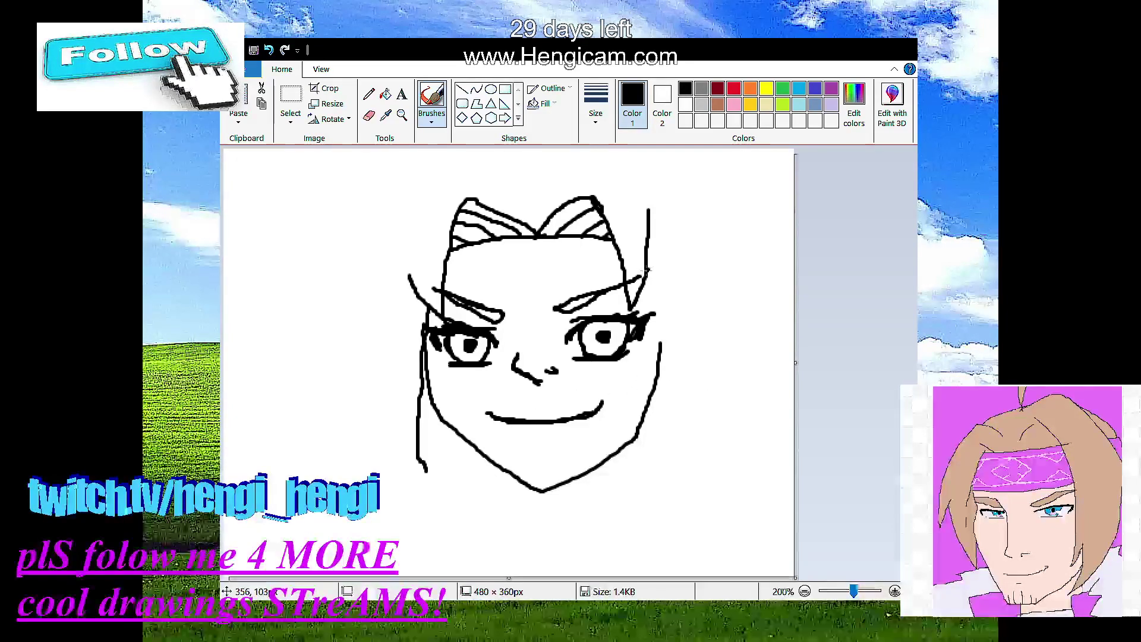
{"action": "left_click_drag", "start_coordinate": [647, 269], "coordinate": [660, 453]}
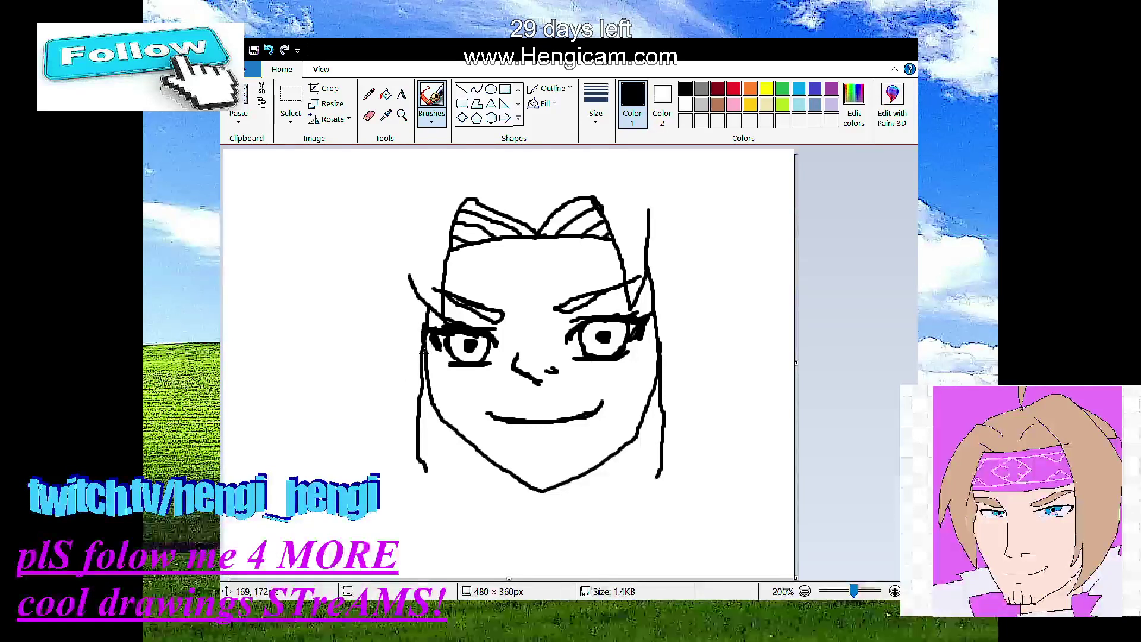
{"action": "left_click_drag", "start_coordinate": [424, 354], "coordinate": [421, 472]}
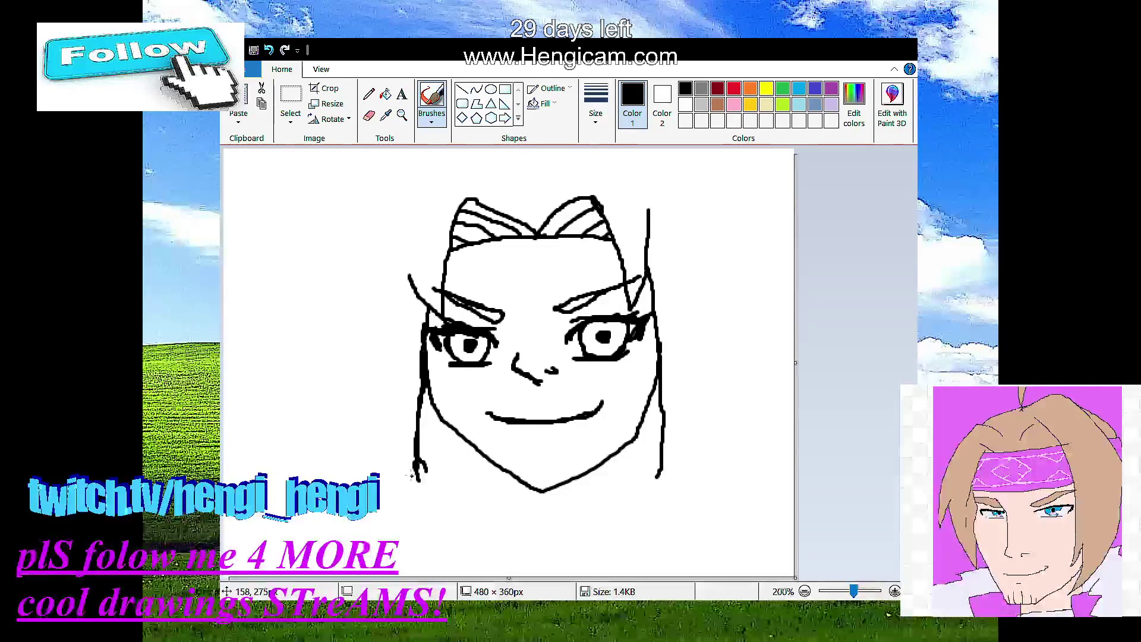
{"action": "mouse_move", "coordinate": [422, 484]}
{"action": "left_mouse_down"}
{"action": "mouse_move", "coordinate": [387, 415]}
{"action": "mouse_move", "coordinate": [424, 488]}
{"action": "left_mouse_up"}
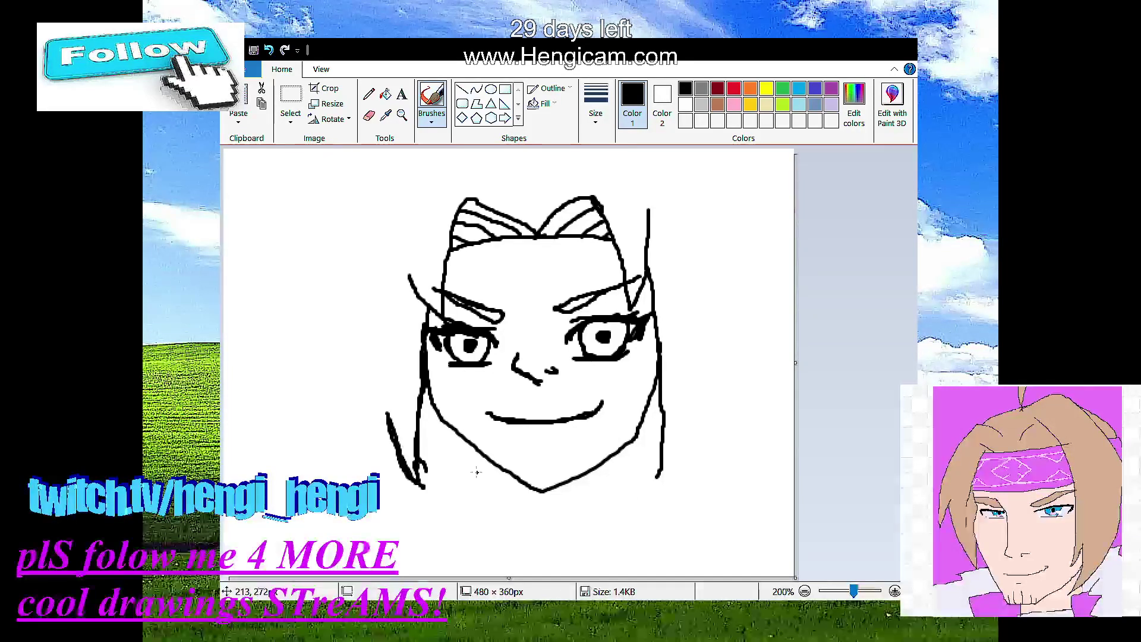
{"action": "left_click_drag", "start_coordinate": [656, 480], "coordinate": [704, 392]}
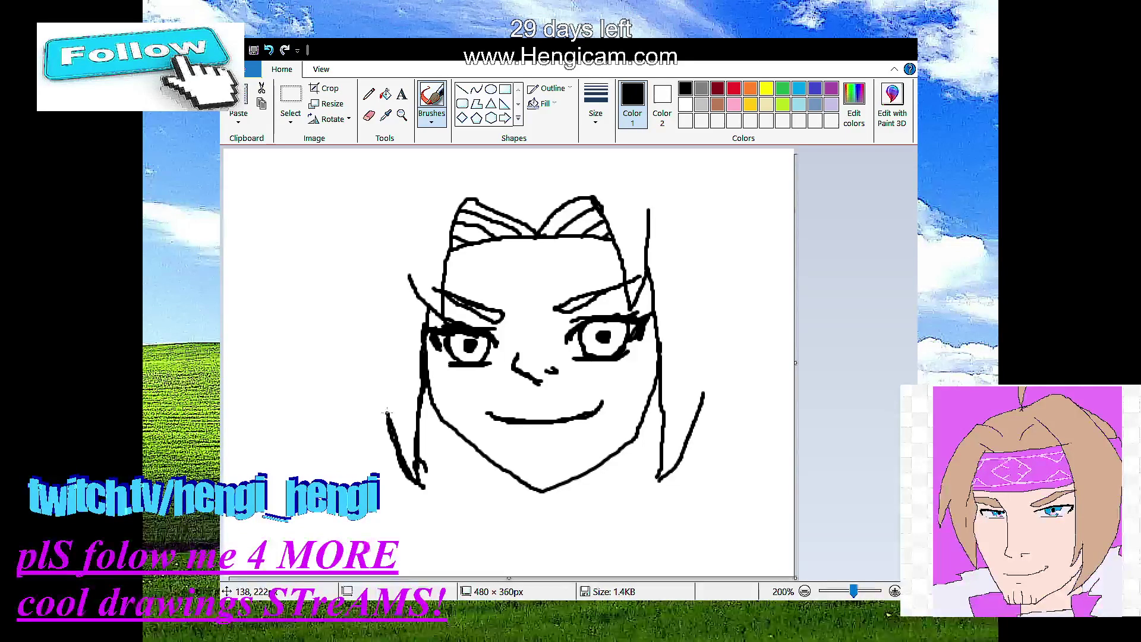
Step: Outline the outer hair with jagged pointed ends on both sides, curving up to the canvas's upper edge with a shallow notch at the crown
{"action": "mouse_move", "coordinate": [387, 412]}
{"action": "left_mouse_down"}
{"action": "mouse_move", "coordinate": [376, 447]}
{"action": "mouse_move", "coordinate": [359, 339]}
{"action": "left_mouse_up"}
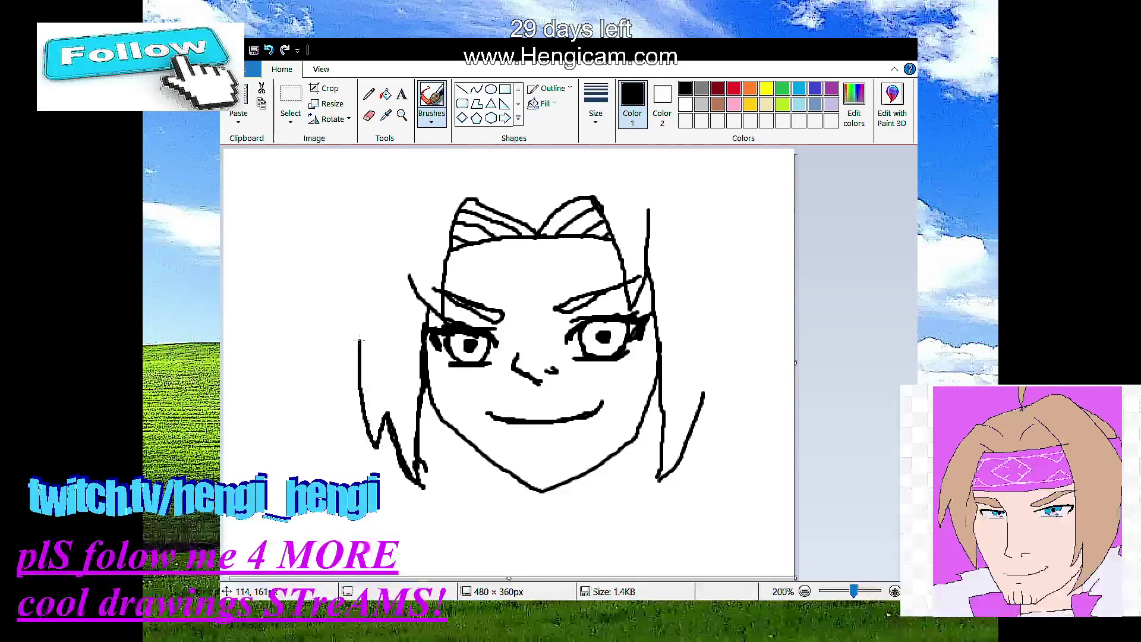
{"action": "mouse_move", "coordinate": [699, 397]}
{"action": "left_mouse_down"}
{"action": "mouse_move", "coordinate": [710, 441]}
{"action": "mouse_move", "coordinate": [723, 340]}
{"action": "left_mouse_up"}
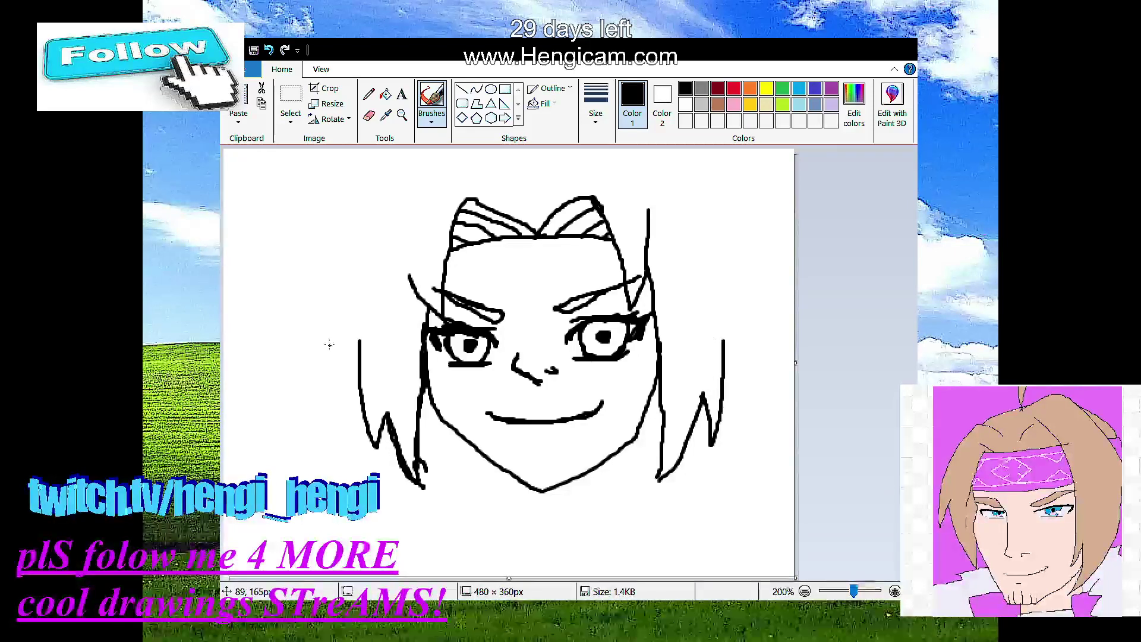
{"action": "mouse_move", "coordinate": [359, 343]}
{"action": "left_mouse_down"}
{"action": "mouse_move", "coordinate": [363, 328]}
{"action": "mouse_move", "coordinate": [341, 375]}
{"action": "mouse_move", "coordinate": [372, 234]}
{"action": "mouse_move", "coordinate": [435, 149]}
{"action": "left_mouse_up"}
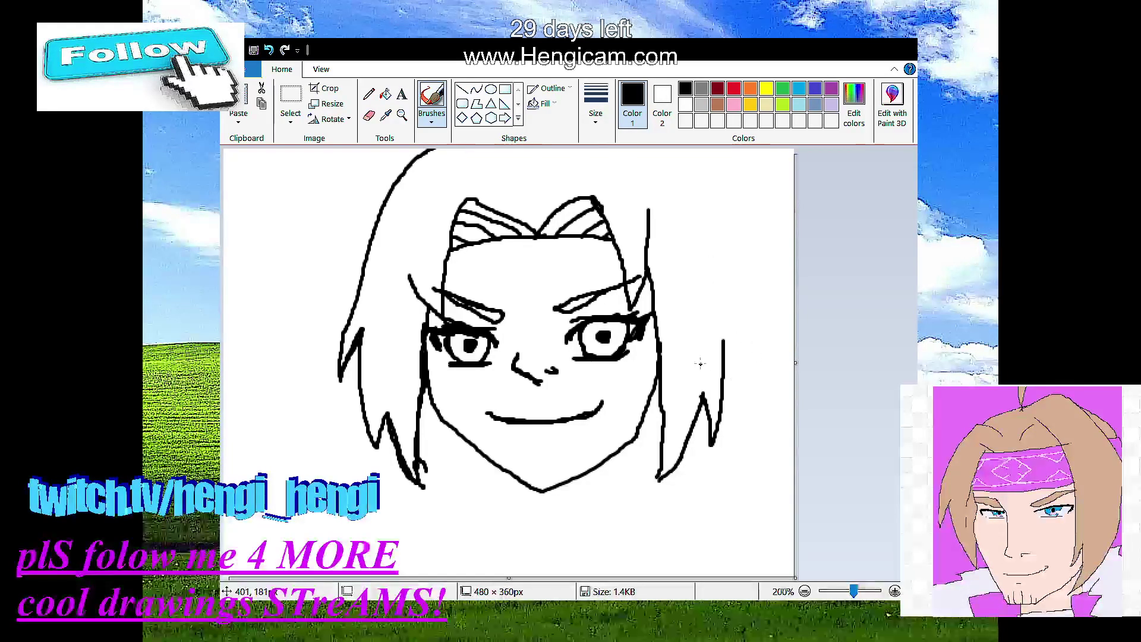
{"action": "mouse_move", "coordinate": [736, 365]}
{"action": "left_mouse_down"}
{"action": "mouse_move", "coordinate": [746, 383]}
{"action": "mouse_move", "coordinate": [741, 297]}
{"action": "mouse_move", "coordinate": [713, 214]}
{"action": "mouse_move", "coordinate": [662, 148]}
{"action": "left_mouse_up"}
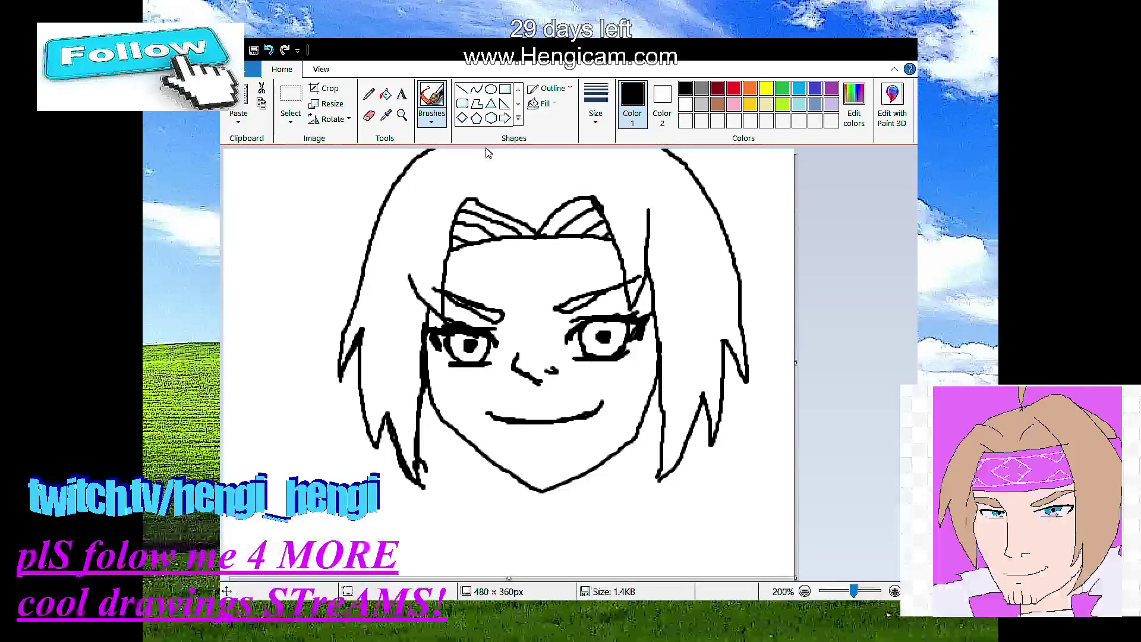
{"action": "mouse_move", "coordinate": [490, 150]}
{"action": "left_mouse_down"}
{"action": "mouse_move", "coordinate": [516, 161]}
{"action": "mouse_move", "coordinate": [587, 149]}
{"action": "left_mouse_up"}
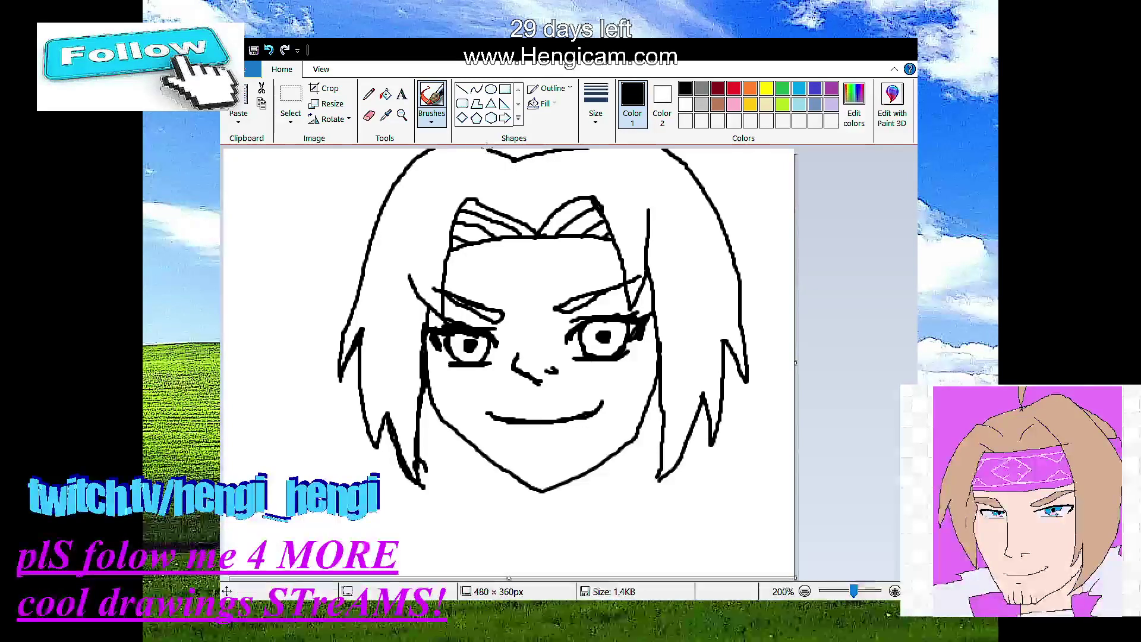
{"action": "left_click_drag", "start_coordinate": [490, 152], "coordinate": [483, 150]}
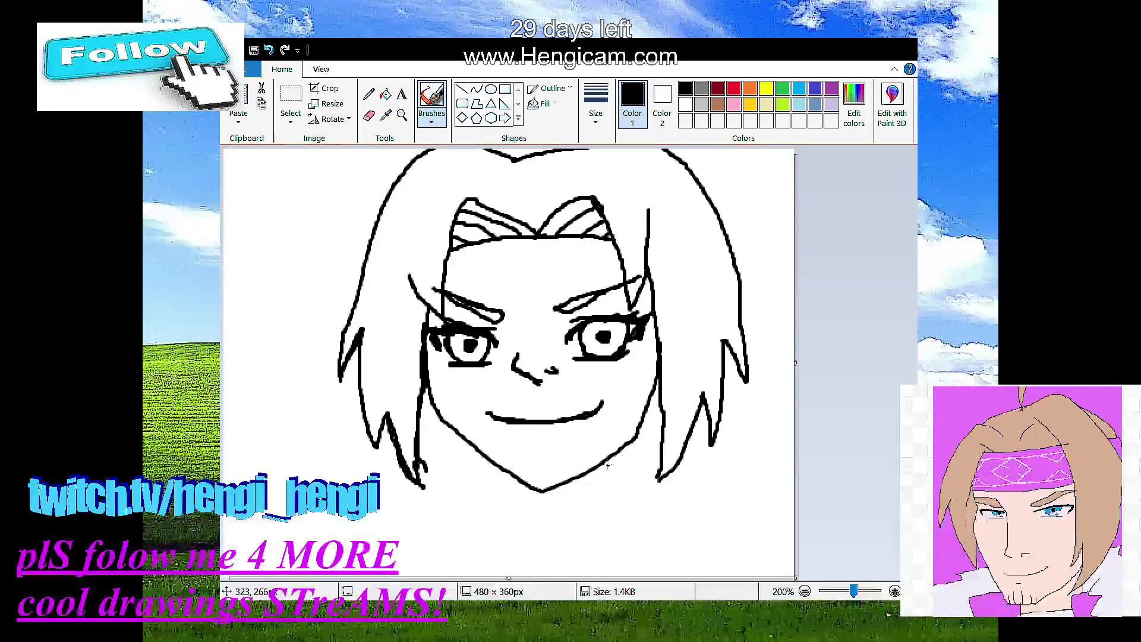
Step: Draw the neck below the jaw and a V-shaped open collar with folded edges on both sides
{"action": "left_click_drag", "start_coordinate": [607, 479], "coordinate": [608, 499]}
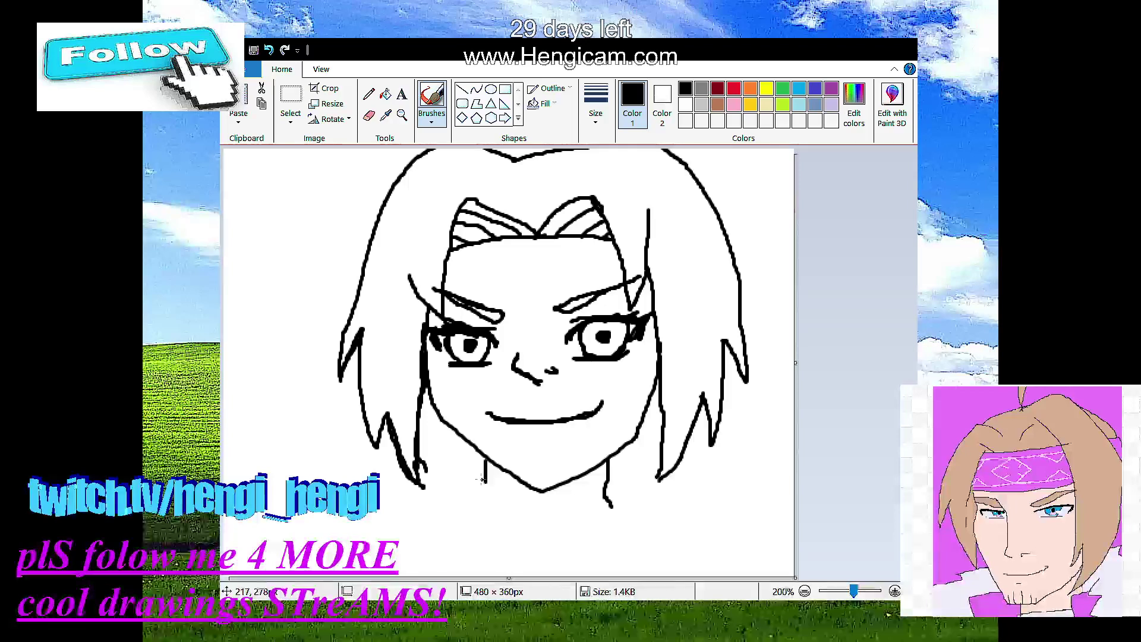
{"action": "mouse_move", "coordinate": [480, 481]}
{"action": "left_mouse_down"}
{"action": "mouse_move", "coordinate": [527, 541]}
{"action": "mouse_move", "coordinate": [559, 511]}
{"action": "mouse_move", "coordinate": [607, 496]}
{"action": "left_mouse_up"}
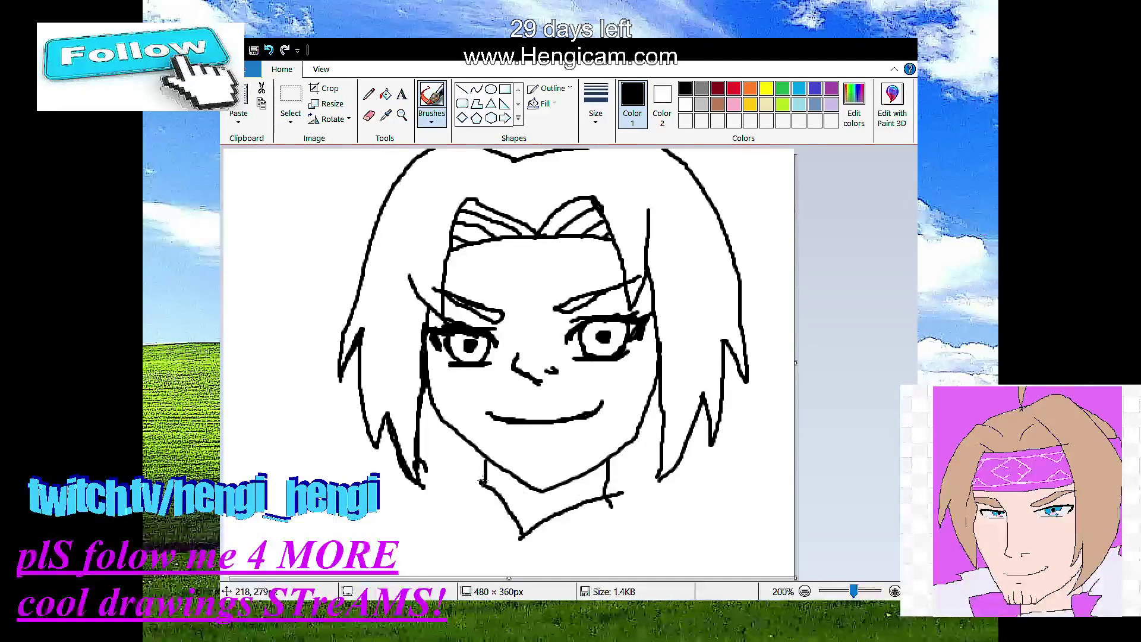
{"action": "mouse_move", "coordinate": [479, 472]}
{"action": "left_mouse_down"}
{"action": "mouse_move", "coordinate": [462, 483]}
{"action": "mouse_move", "coordinate": [476, 520]}
{"action": "left_mouse_up"}
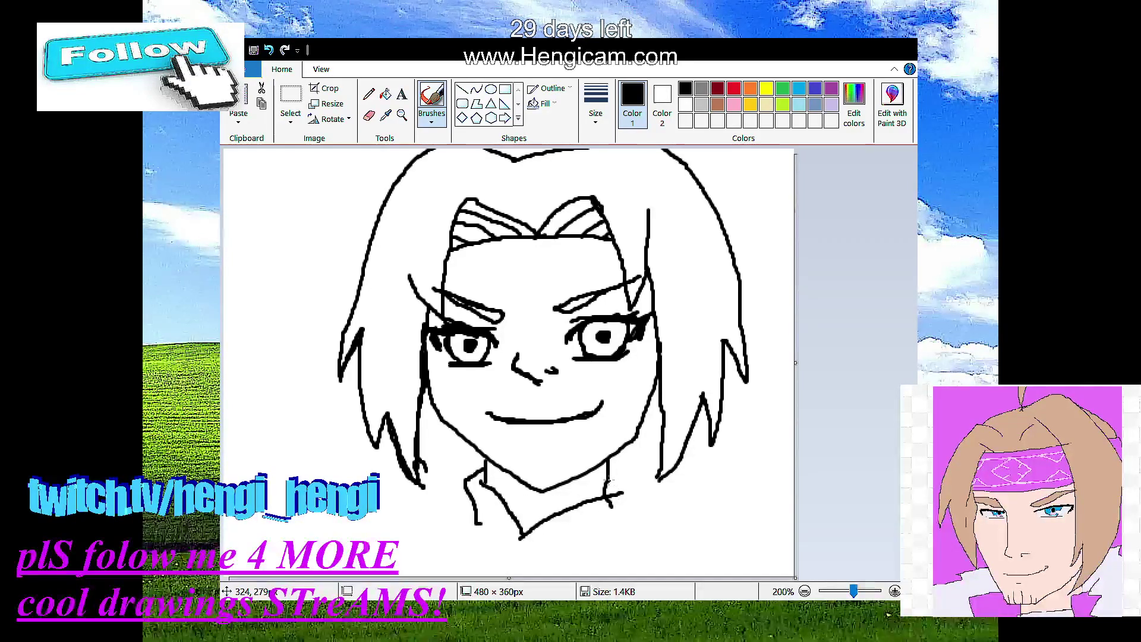
{"action": "mouse_move", "coordinate": [608, 479]}
{"action": "left_mouse_down"}
{"action": "mouse_move", "coordinate": [631, 479]}
{"action": "mouse_move", "coordinate": [639, 514]}
{"action": "left_mouse_up"}
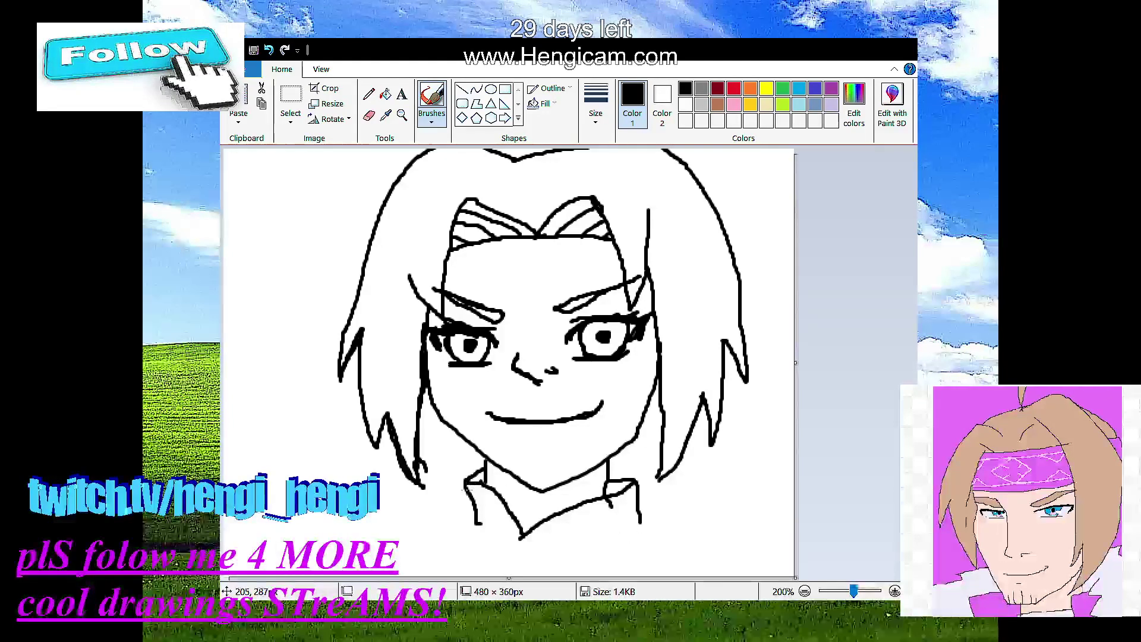
Step: Draw a zipper pull at the point of the collar: a small square link, a larger tab and a dot inside it
{"action": "mouse_move", "coordinate": [479, 523]}
{"action": "left_mouse_down"}
{"action": "mouse_move", "coordinate": [498, 553]}
{"action": "mouse_move", "coordinate": [499, 526]}
{"action": "mouse_move", "coordinate": [532, 538]}
{"action": "left_mouse_up"}
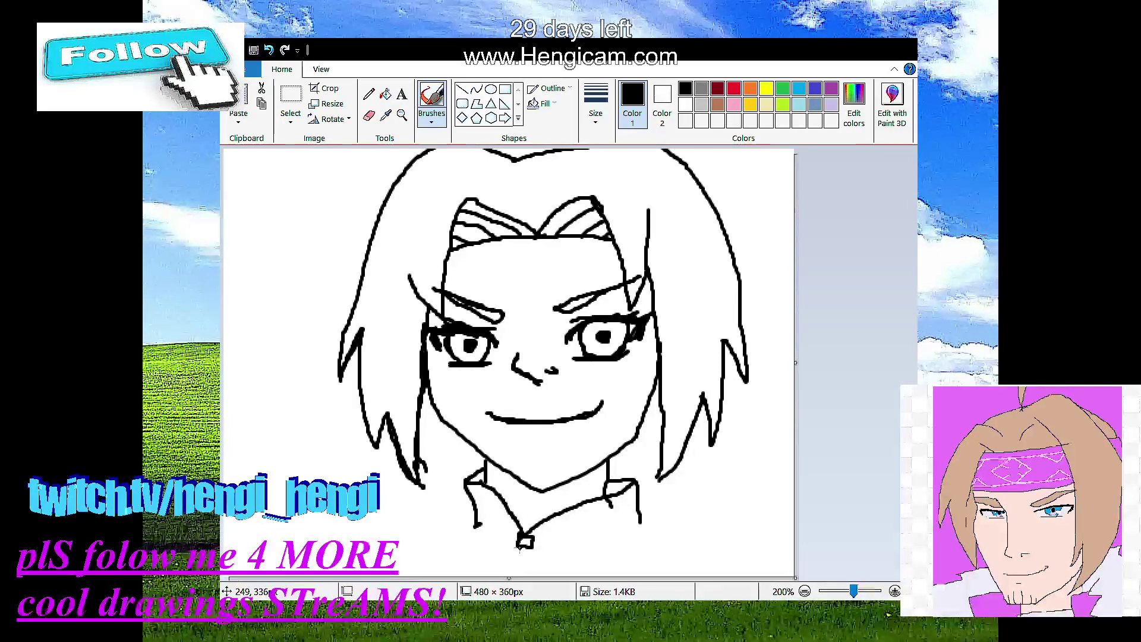
{"action": "left_click_drag", "start_coordinate": [507, 572], "coordinate": [536, 567]}
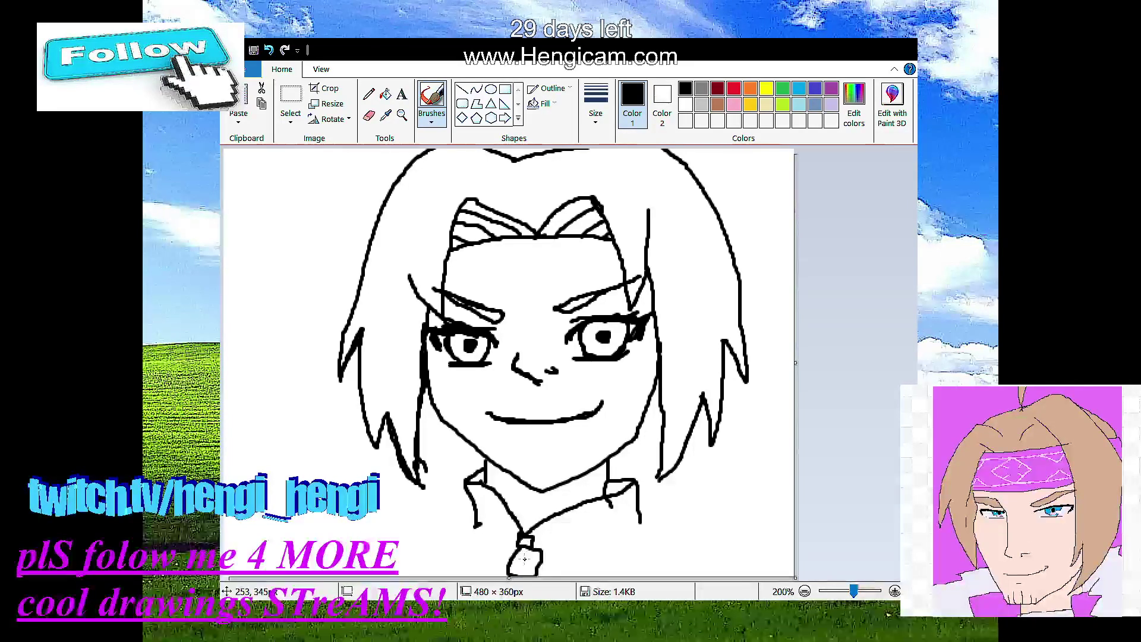
{"action": "left_click_drag", "start_coordinate": [524, 561], "coordinate": [526, 565]}
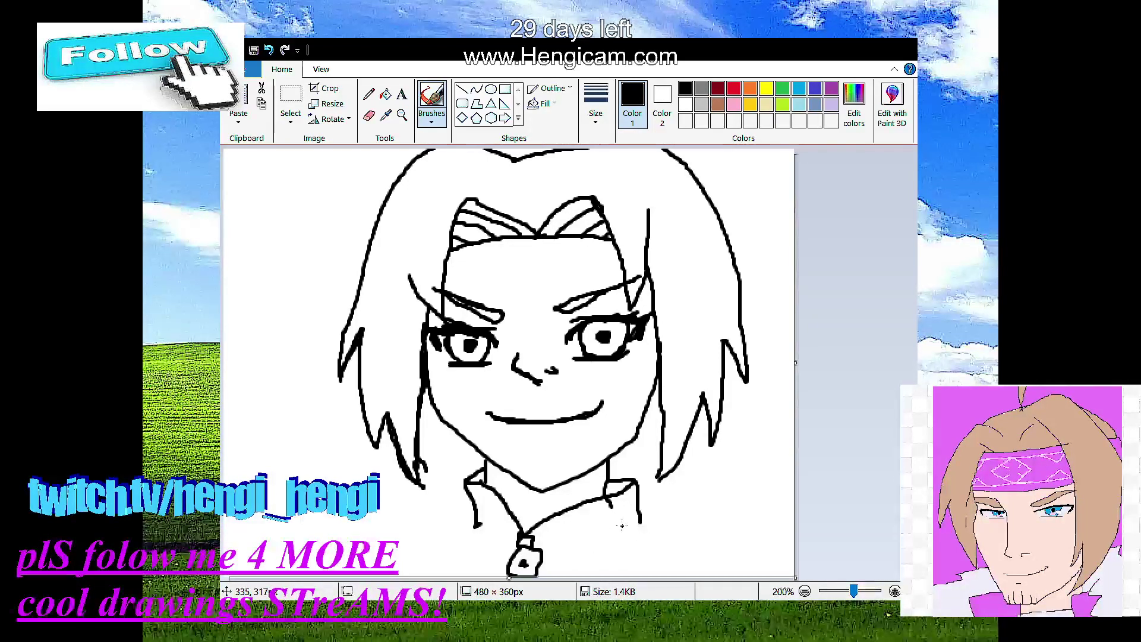
Step: Draw the shoulder lines outward from both sides of the collar, adding sleeve seams down to the canvas's lower edge
{"action": "left_click_drag", "start_coordinate": [667, 524], "coordinate": [694, 529]}
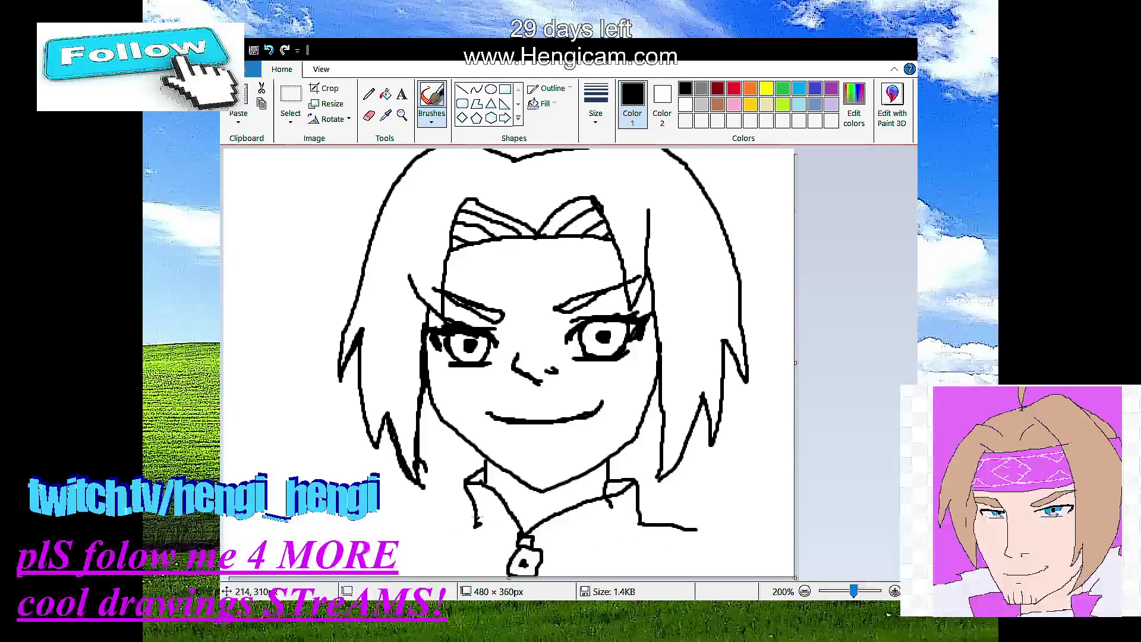
{"action": "left_click_drag", "start_coordinate": [458, 520], "coordinate": [386, 540]}
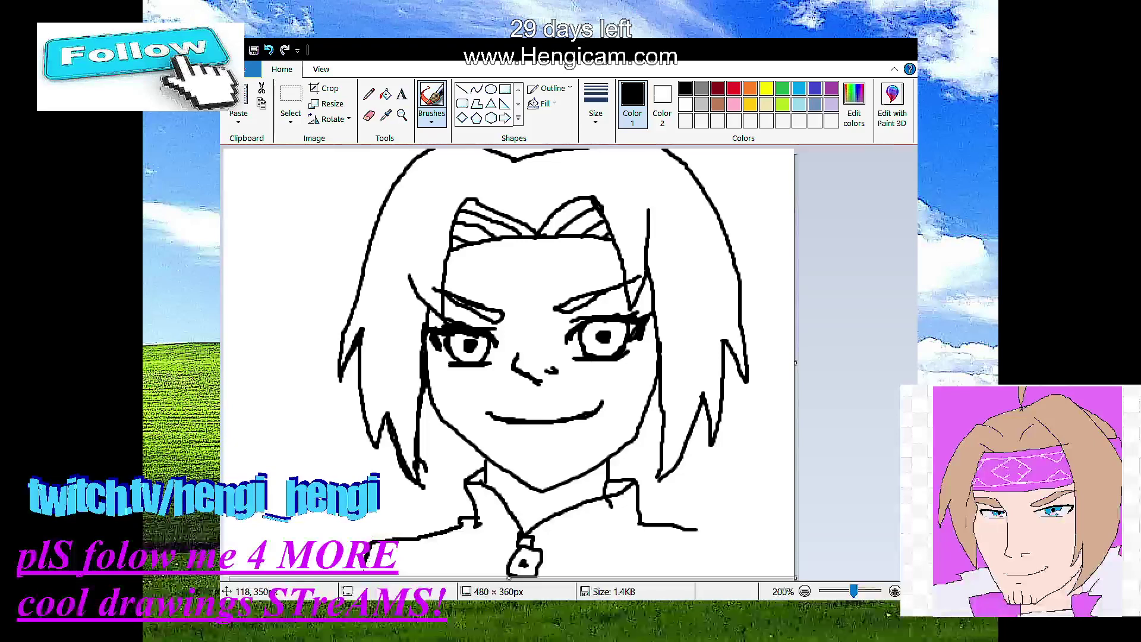
{"action": "mouse_move", "coordinate": [683, 531]}
{"action": "left_mouse_down"}
{"action": "mouse_move", "coordinate": [728, 531]}
{"action": "mouse_move", "coordinate": [725, 591]}
{"action": "left_mouse_up"}
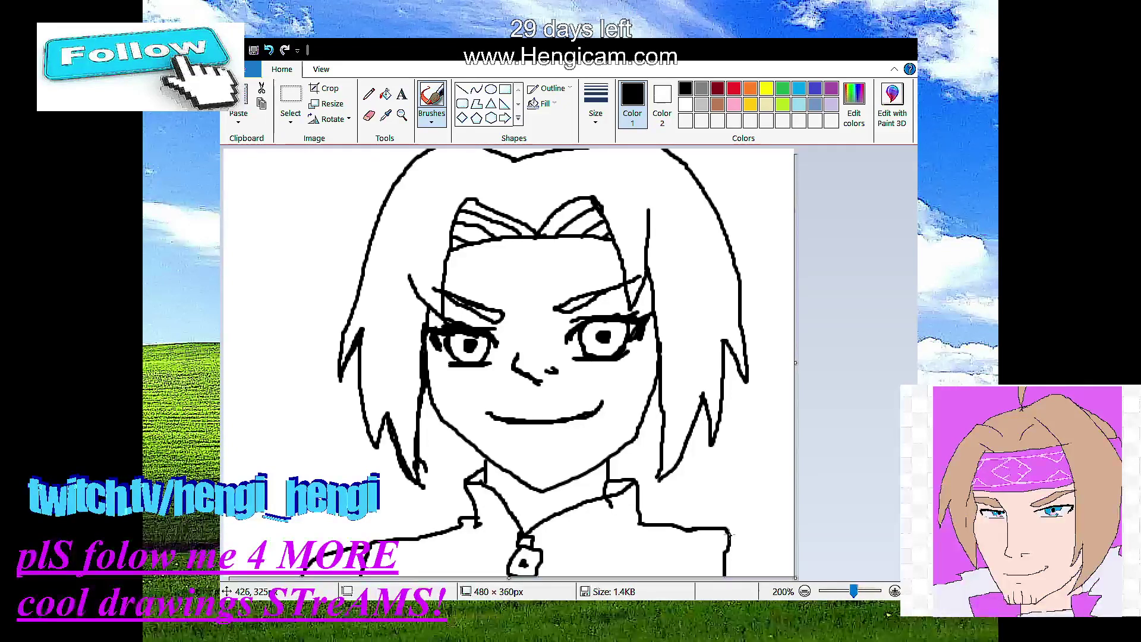
{"action": "mouse_move", "coordinate": [728, 532]}
{"action": "left_mouse_down"}
{"action": "mouse_move", "coordinate": [757, 533]}
{"action": "mouse_move", "coordinate": [802, 568]}
{"action": "left_mouse_up"}
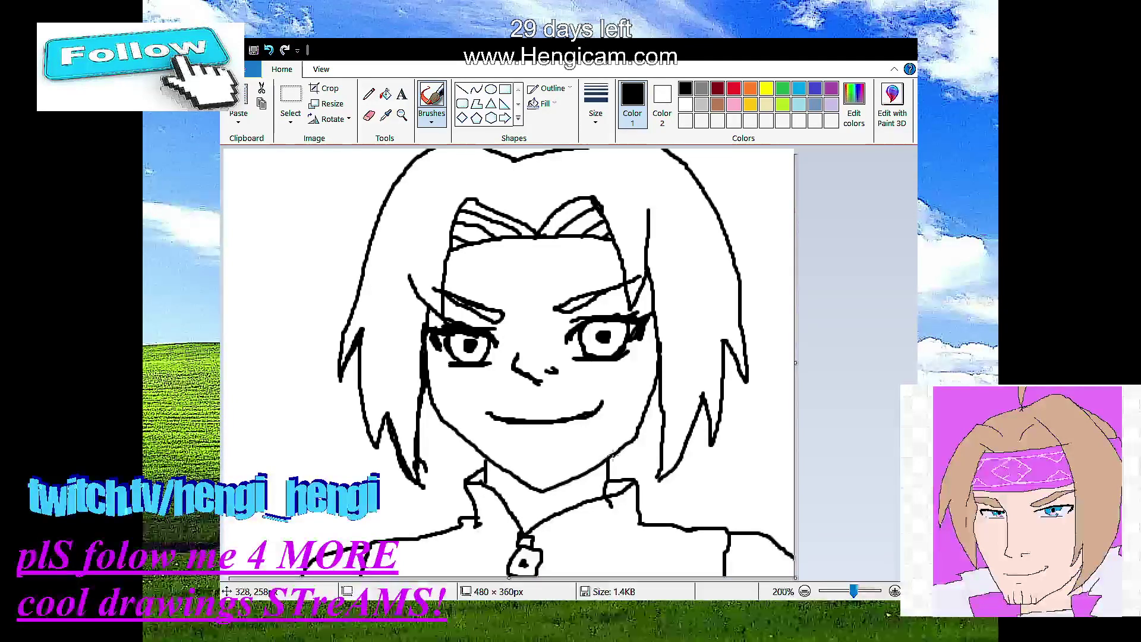
Step: Draw a large pointed cloth flap behind the neck on each side, with a short fold line inside each
{"action": "mouse_move", "coordinate": [612, 461]}
{"action": "left_mouse_down"}
{"action": "mouse_move", "coordinate": [661, 493]}
{"action": "mouse_move", "coordinate": [734, 506]}
{"action": "mouse_move", "coordinate": [707, 442]}
{"action": "mouse_move", "coordinate": [640, 429]}
{"action": "left_mouse_up"}
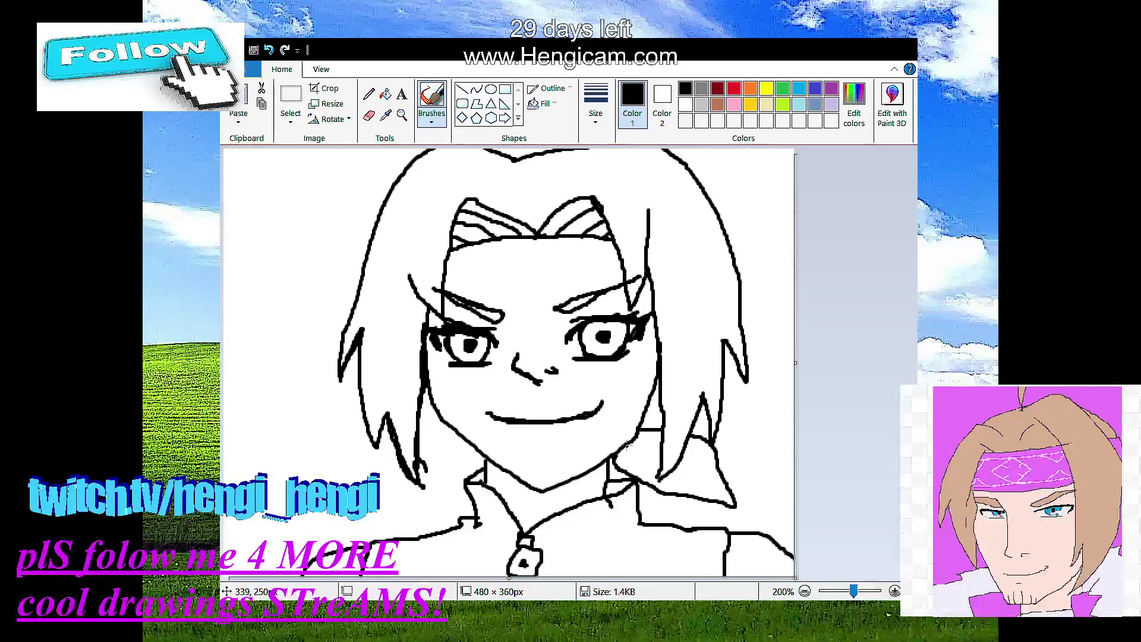
{"action": "left_click_drag", "start_coordinate": [618, 449], "coordinate": [653, 461]}
{"action": "mouse_move", "coordinate": [443, 424]}
{"action": "left_mouse_down"}
{"action": "mouse_move", "coordinate": [382, 475]}
{"action": "mouse_move", "coordinate": [374, 505]}
{"action": "mouse_move", "coordinate": [446, 500]}
{"action": "left_mouse_up"}
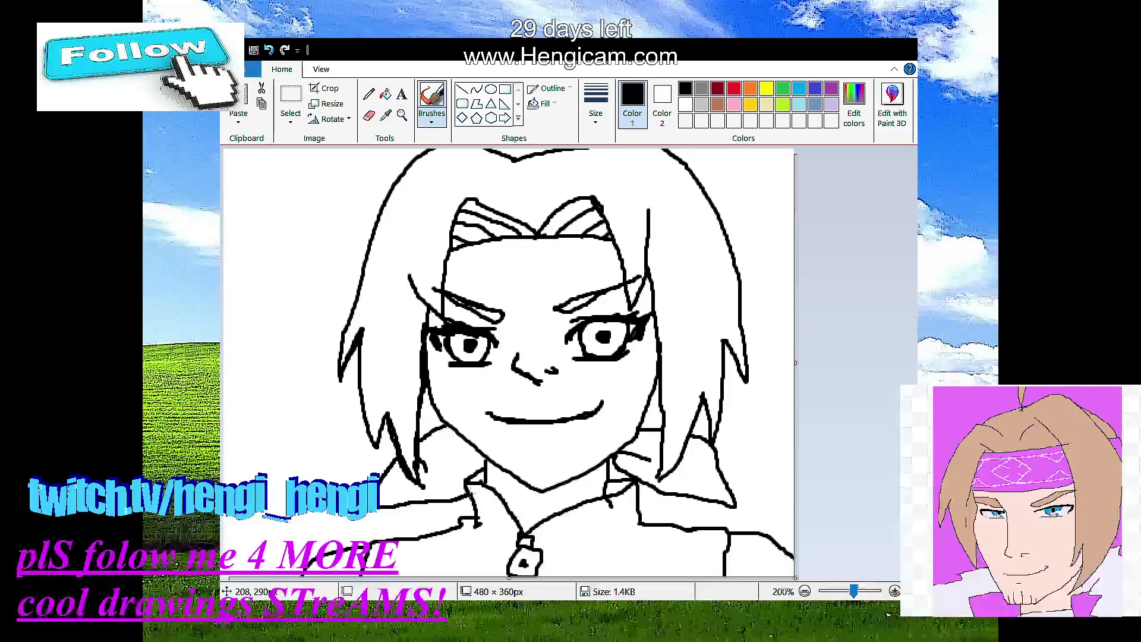
{"action": "left_click_drag", "start_coordinate": [474, 444], "coordinate": [433, 472]}
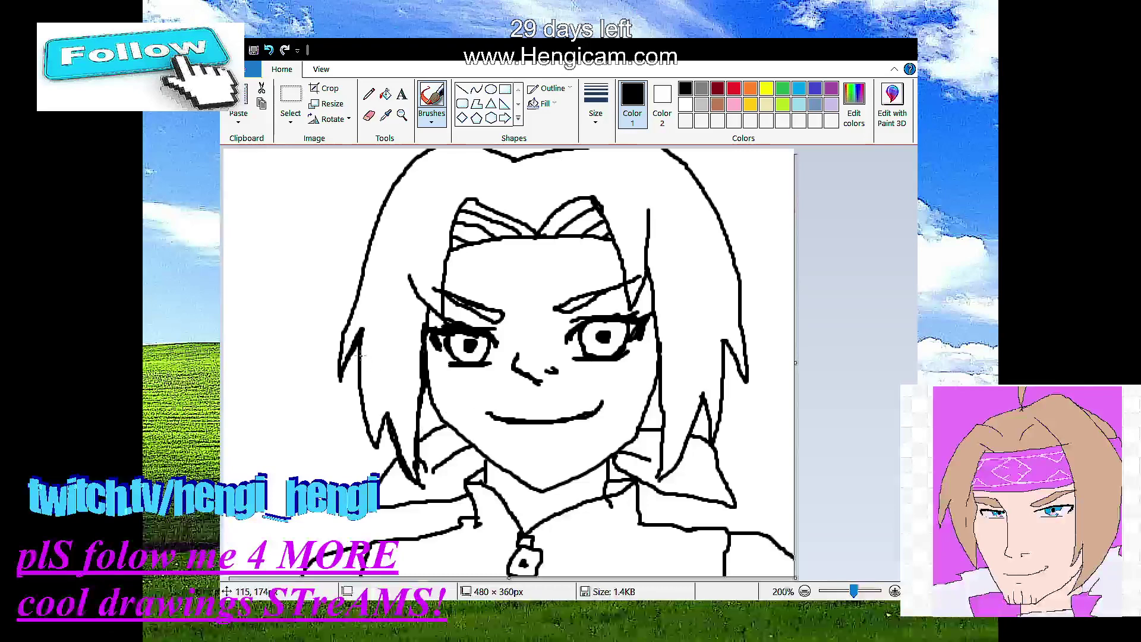
Step: Draw jagged back-hair locks behind the front hair on both sides, plus smaller hair tips showing below the cloth flaps
{"action": "mouse_move", "coordinate": [359, 365]}
{"action": "left_mouse_down"}
{"action": "mouse_move", "coordinate": [329, 475]}
{"action": "mouse_move", "coordinate": [370, 452]}
{"action": "mouse_move", "coordinate": [381, 484]}
{"action": "left_mouse_up"}
{"action": "key", "text": "ctrl+z"}
{"action": "mouse_move", "coordinate": [722, 364]}
{"action": "left_mouse_down"}
{"action": "mouse_move", "coordinate": [755, 478]}
{"action": "mouse_move", "coordinate": [732, 461]}
{"action": "mouse_move", "coordinate": [732, 486]}
{"action": "left_mouse_up"}
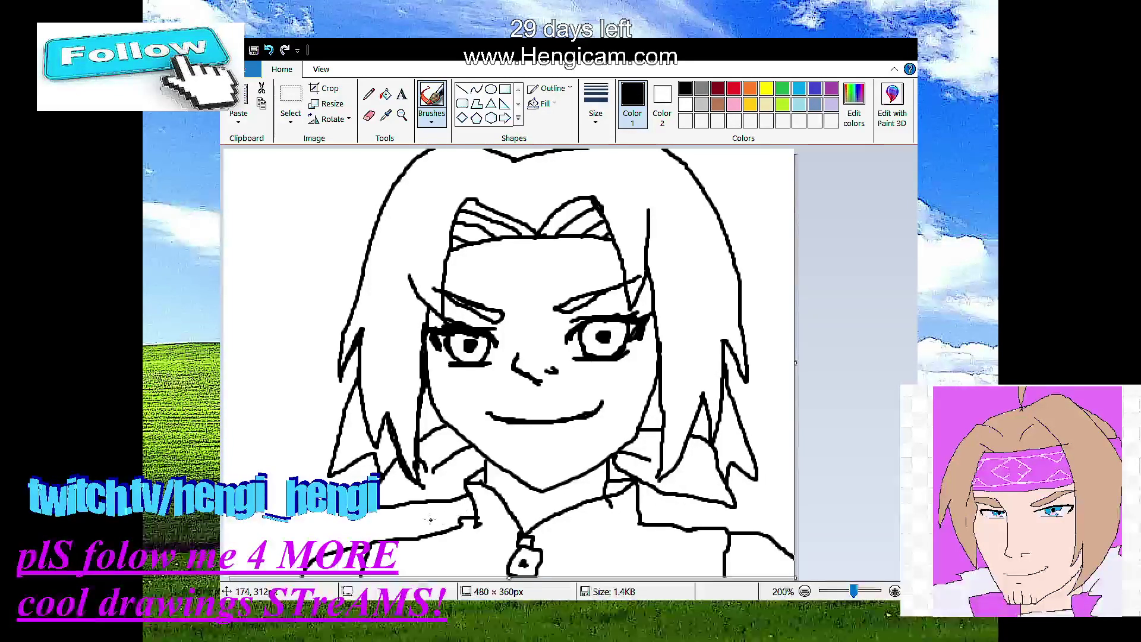
{"action": "mouse_move", "coordinate": [392, 505]}
{"action": "left_mouse_down"}
{"action": "mouse_move", "coordinate": [409, 530]}
{"action": "mouse_move", "coordinate": [433, 502]}
{"action": "left_mouse_up"}
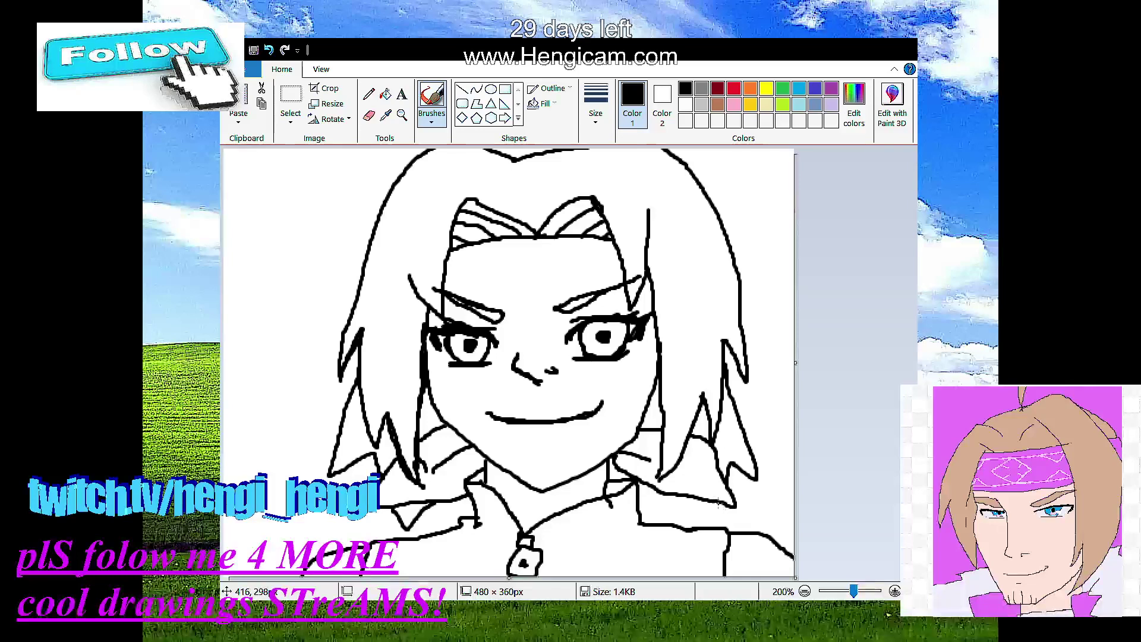
{"action": "mouse_move", "coordinate": [717, 507]}
{"action": "left_mouse_down"}
{"action": "mouse_move", "coordinate": [710, 525]}
{"action": "mouse_move", "coordinate": [636, 489]}
{"action": "mouse_move", "coordinate": [636, 510]}
{"action": "left_mouse_up"}
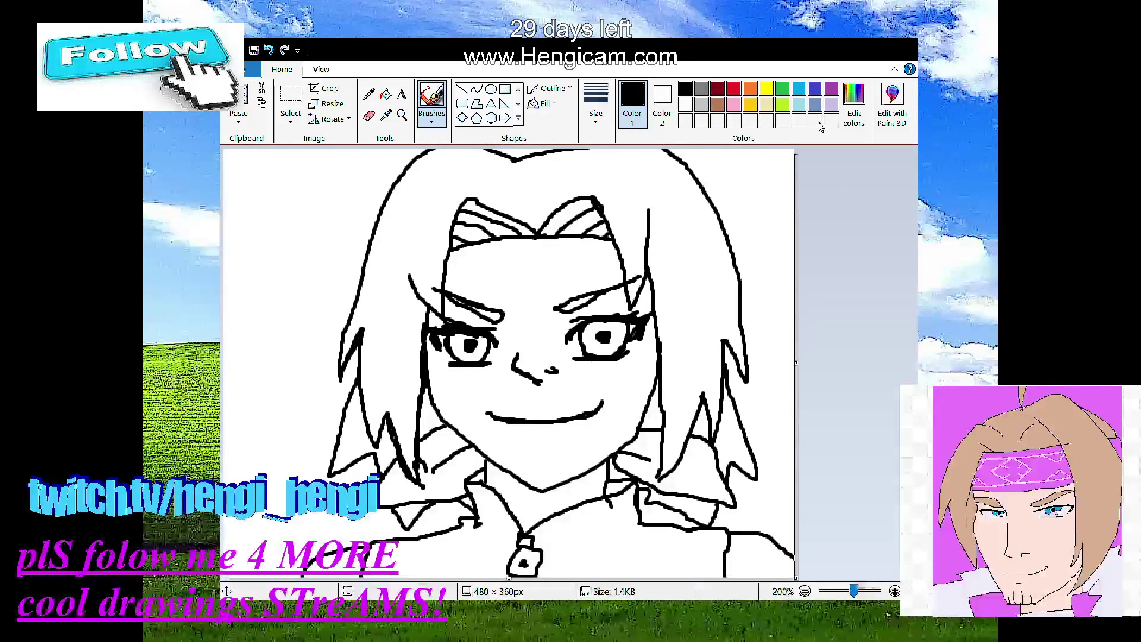
Step: Add a pale cream custom colour and flood-fill the face and neck with it
{"action": "left_click", "coordinate": [766, 107]}
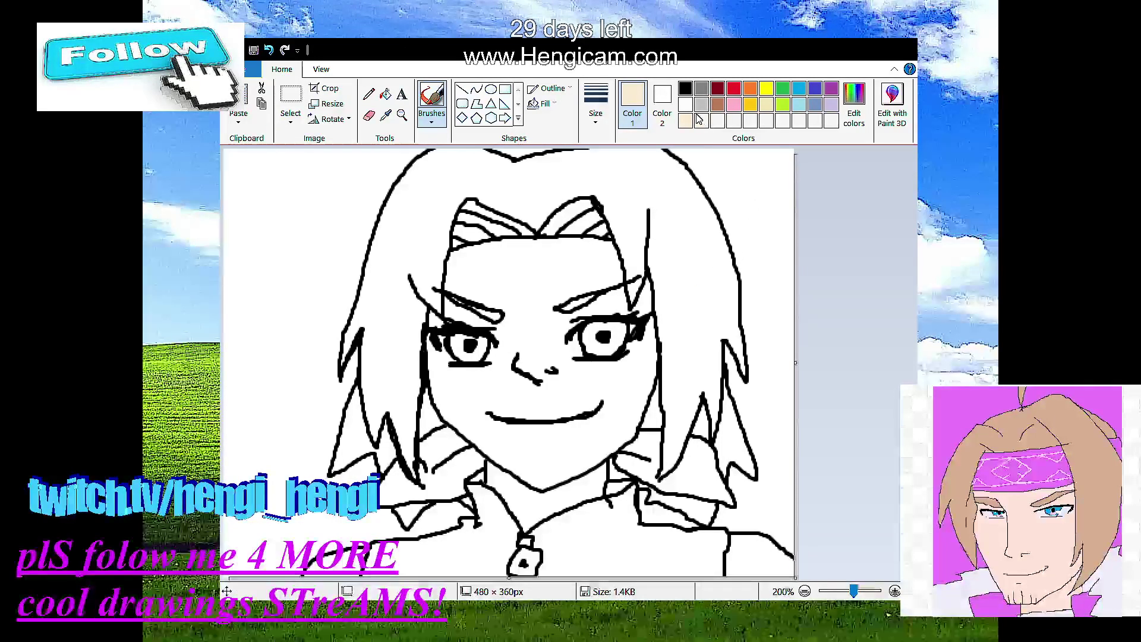
{"action": "left_click", "coordinate": [385, 95]}
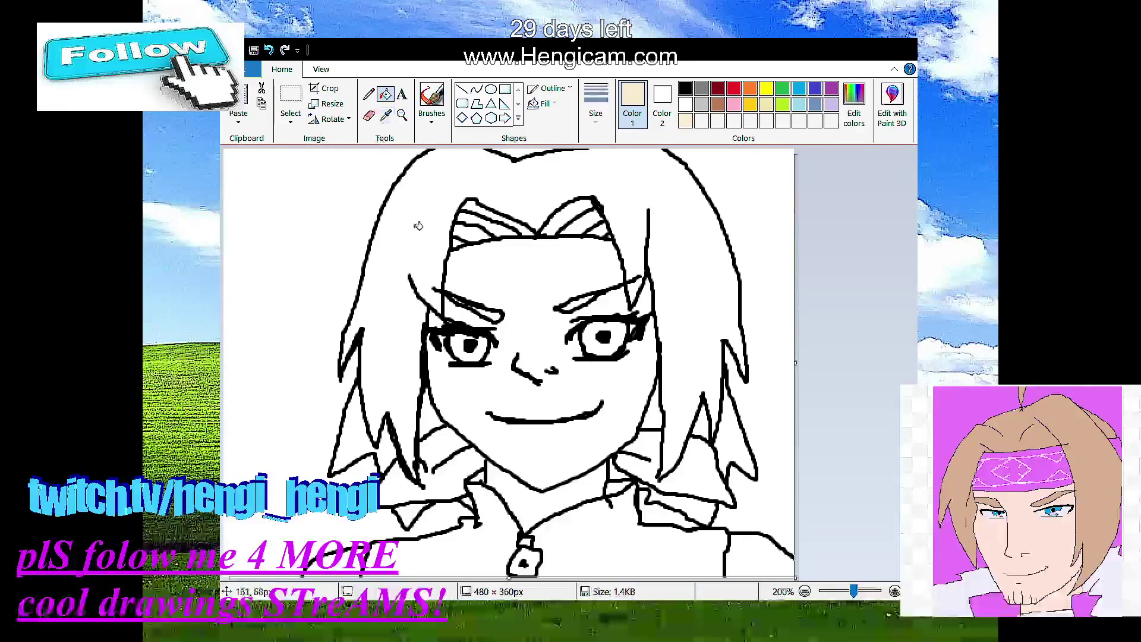
{"action": "left_click", "coordinate": [545, 285]}
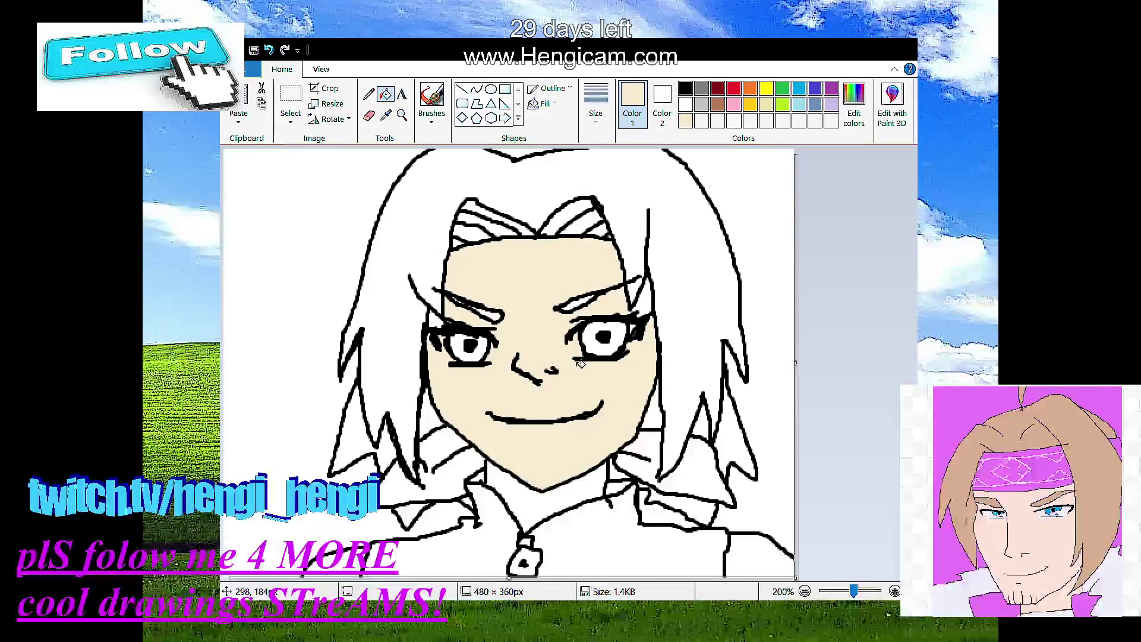
{"action": "left_click", "coordinate": [587, 491]}
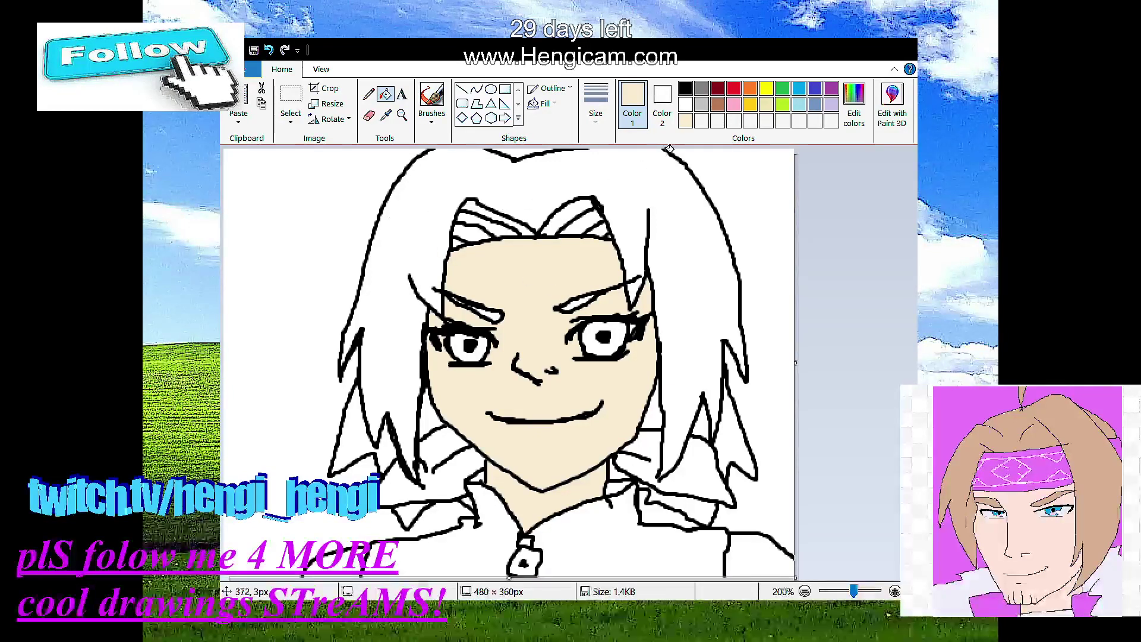
Step: Flood-fill the main hair and a back lock on the right with light pink, undoing the fill that recoloured the outlines
{"action": "left_click", "coordinate": [735, 105]}
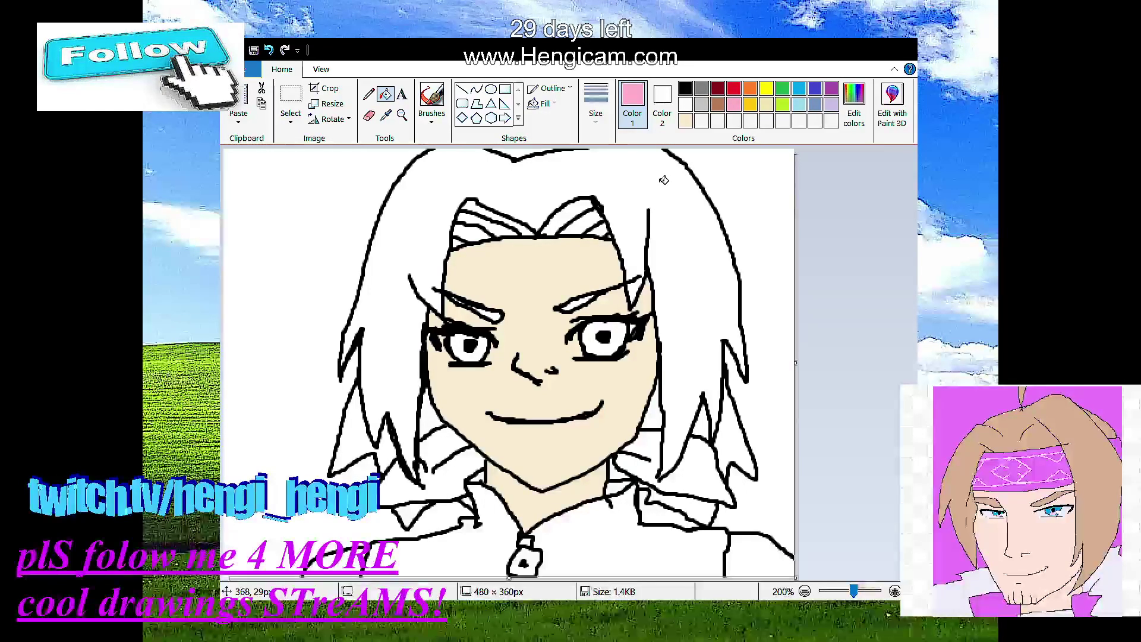
{"action": "left_click", "coordinate": [664, 180]}
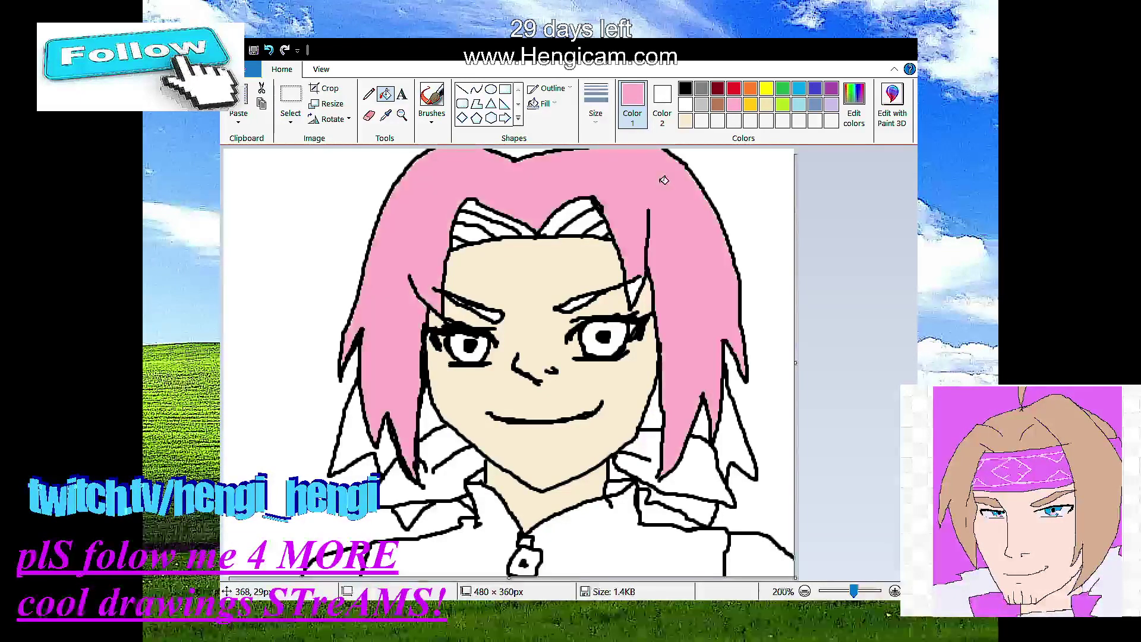
{"action": "left_click", "coordinate": [694, 425]}
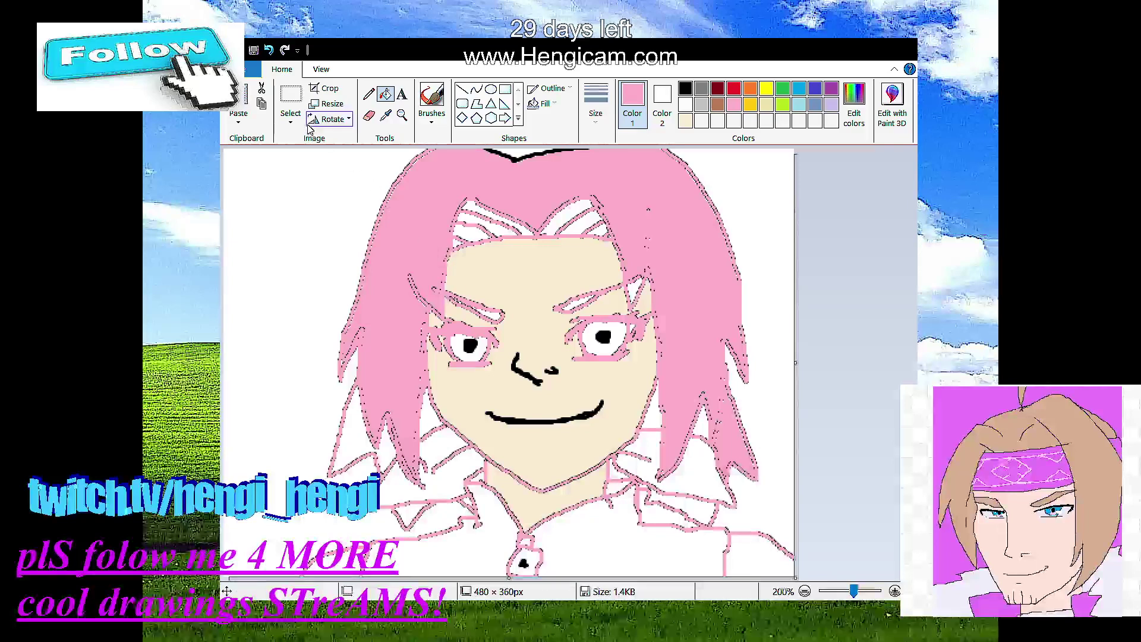
{"action": "left_click", "coordinate": [275, 55]}
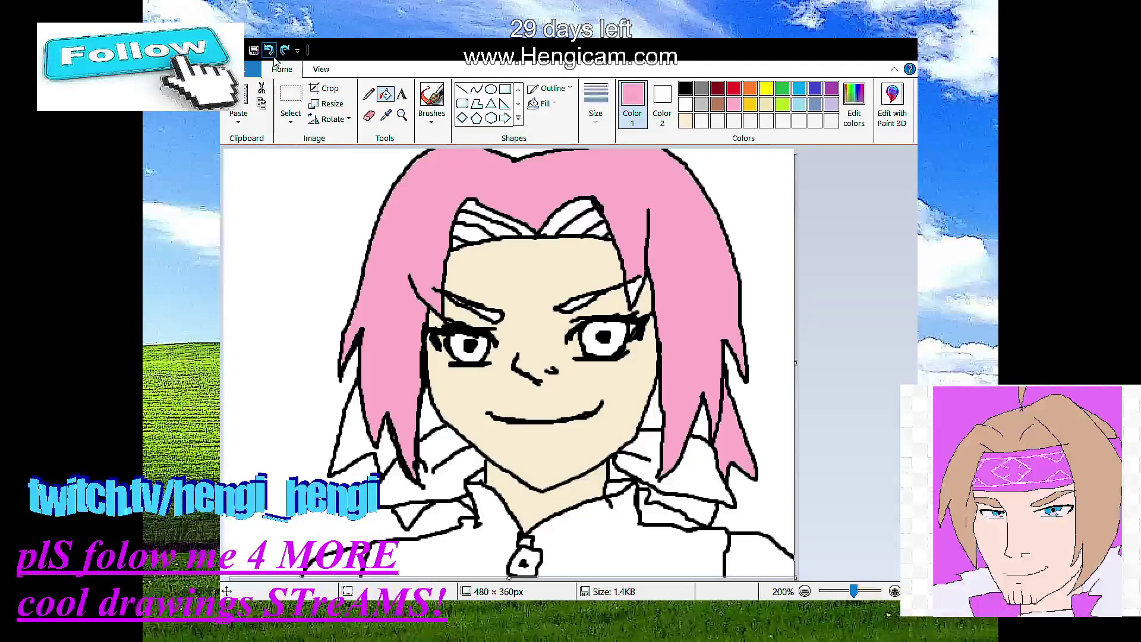
Step: Fill the left back-hair locks and the small hair pieces around both cloth flaps with light pink
{"action": "left_click", "coordinate": [352, 429]}
{"action": "left_click", "coordinate": [437, 416]}
{"action": "left_click", "coordinate": [415, 513]}
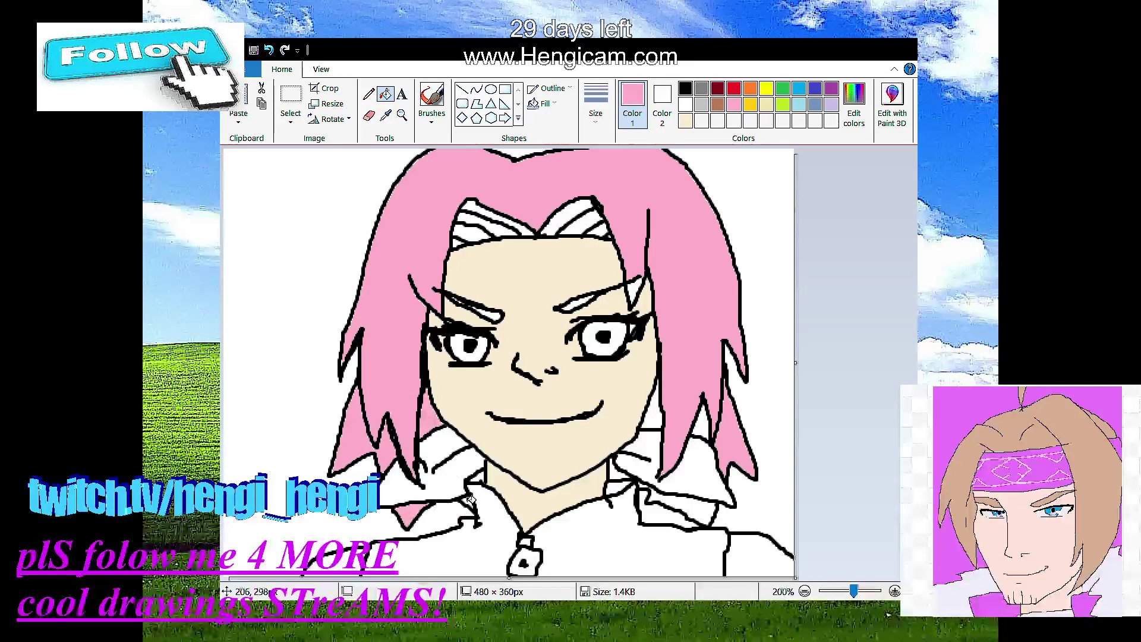
{"action": "left_click", "coordinate": [683, 499]}
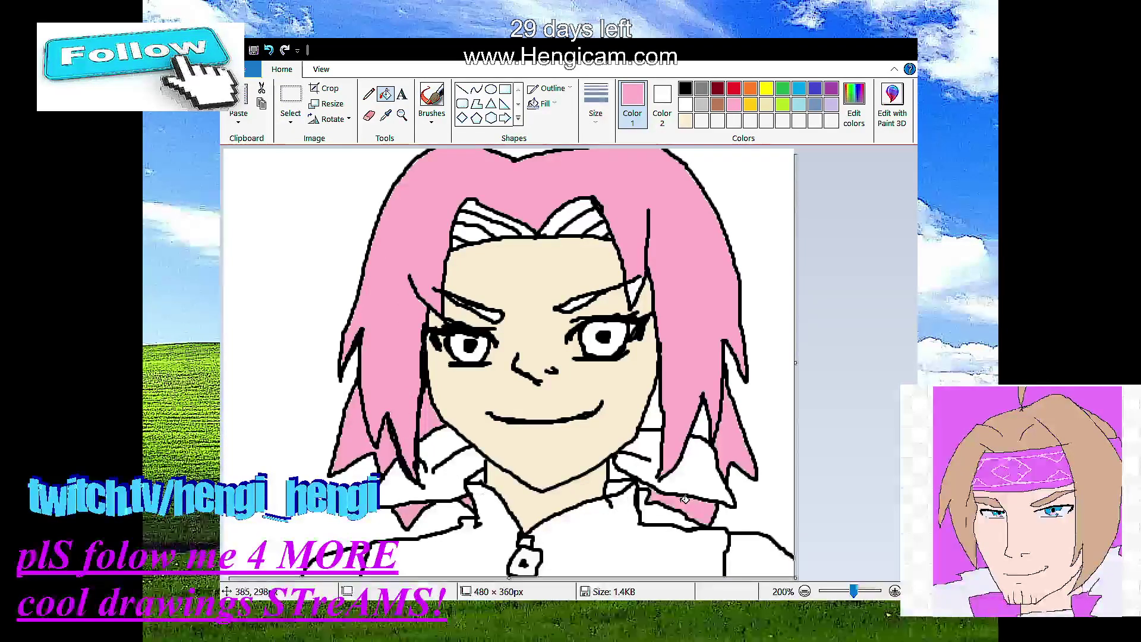
{"action": "left_click", "coordinate": [621, 471]}
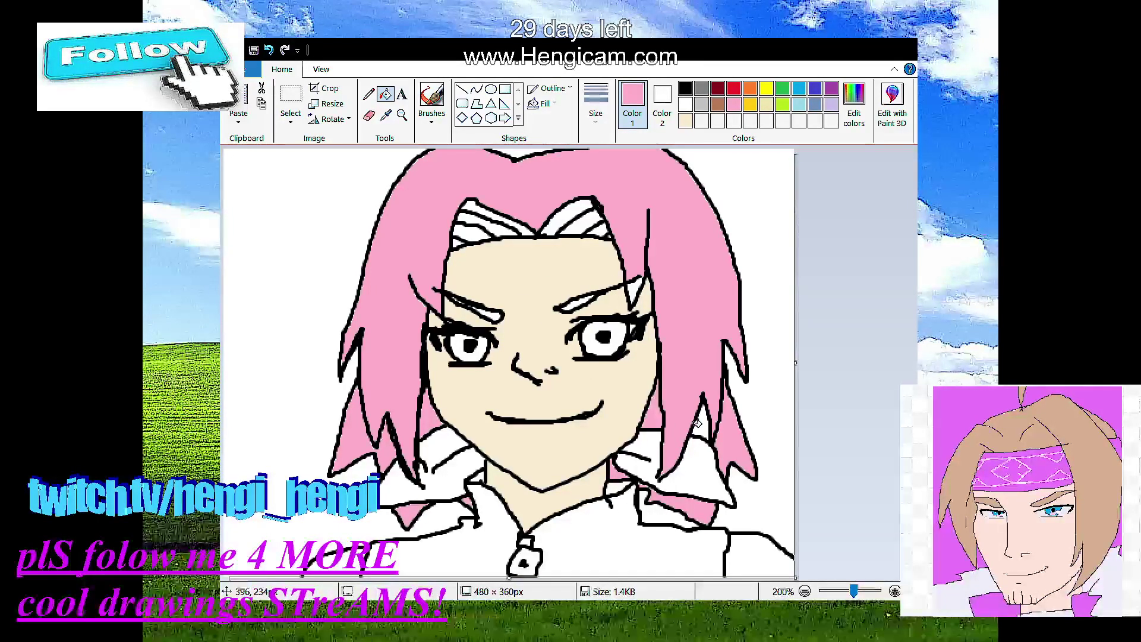
Step: Fill both eyebrows and the hair strands above the forehead's left side light pink, undoing the stray fill on the outlines
{"action": "left_click", "coordinate": [577, 300]}
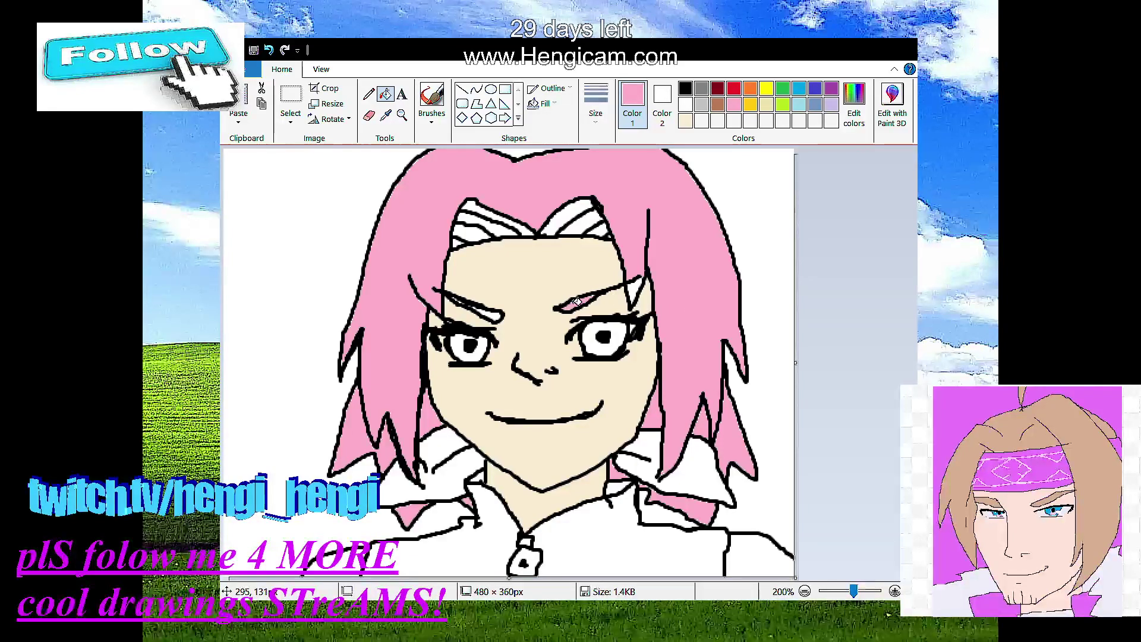
{"action": "left_click", "coordinate": [490, 312]}
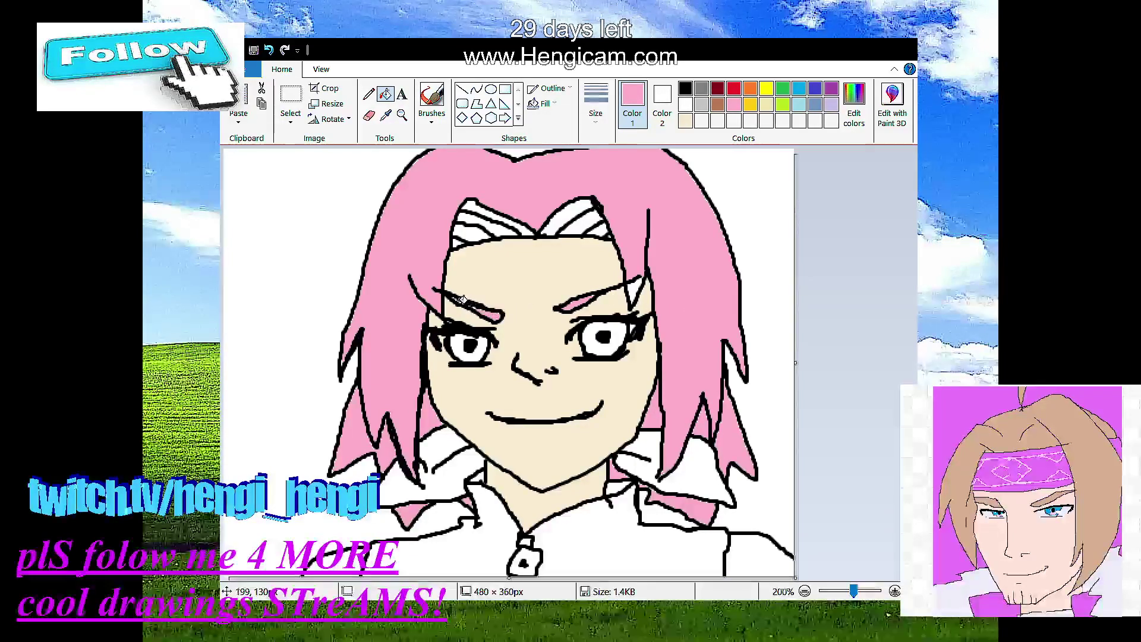
{"action": "left_click", "coordinate": [459, 236]}
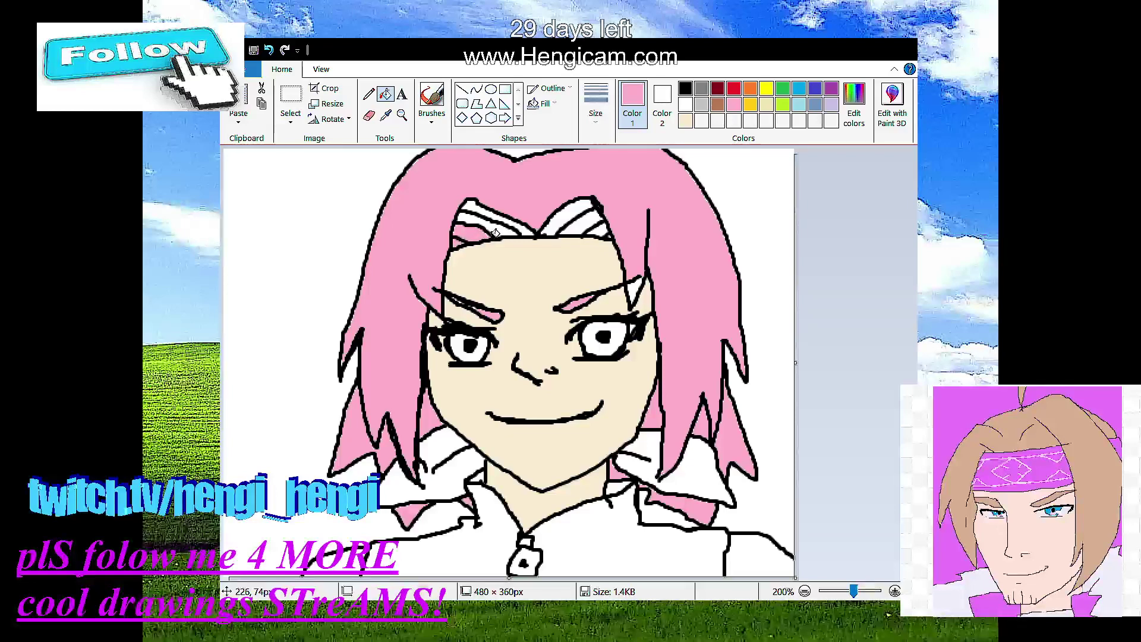
{"action": "left_click", "coordinate": [484, 229]}
{"action": "left_click", "coordinate": [538, 232]}
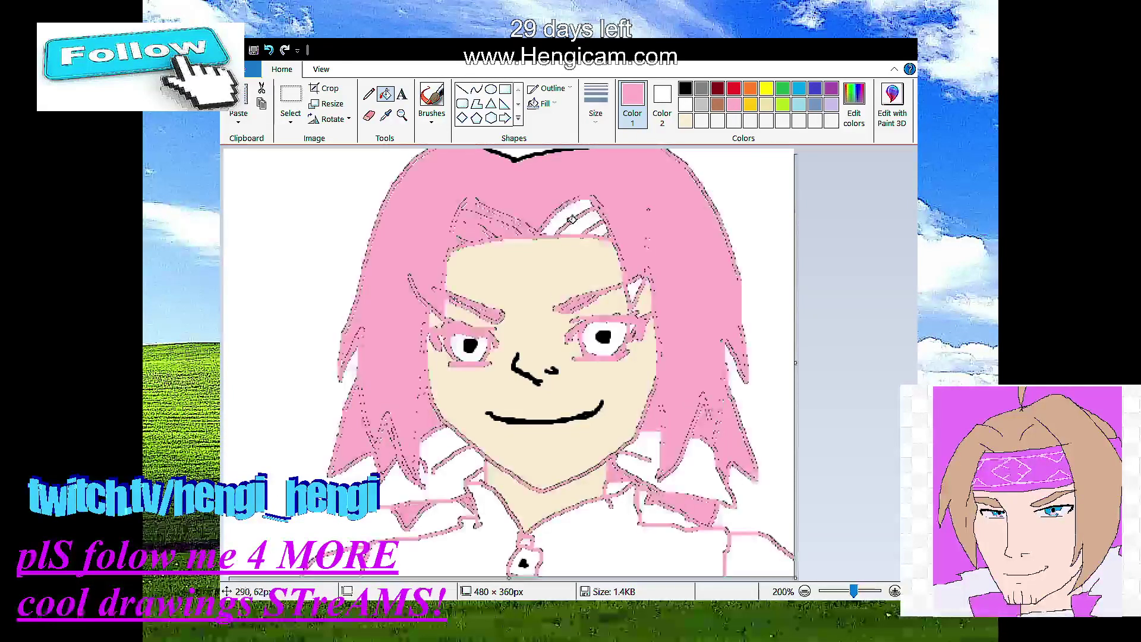
{"action": "left_click", "coordinate": [569, 221]}
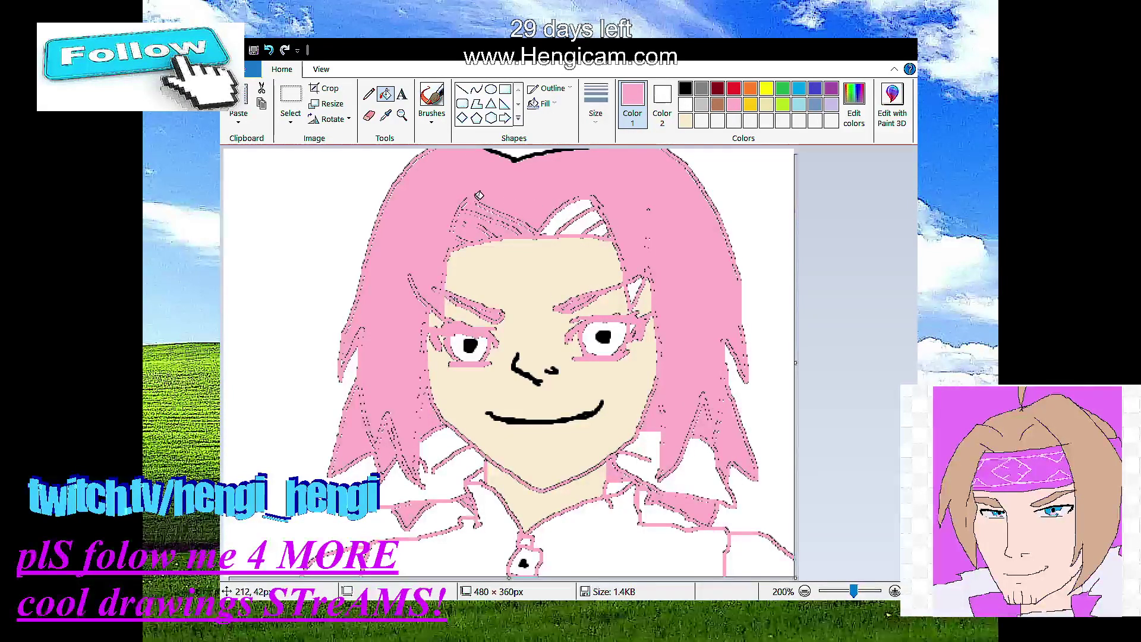
{"action": "left_click", "coordinate": [269, 51]}
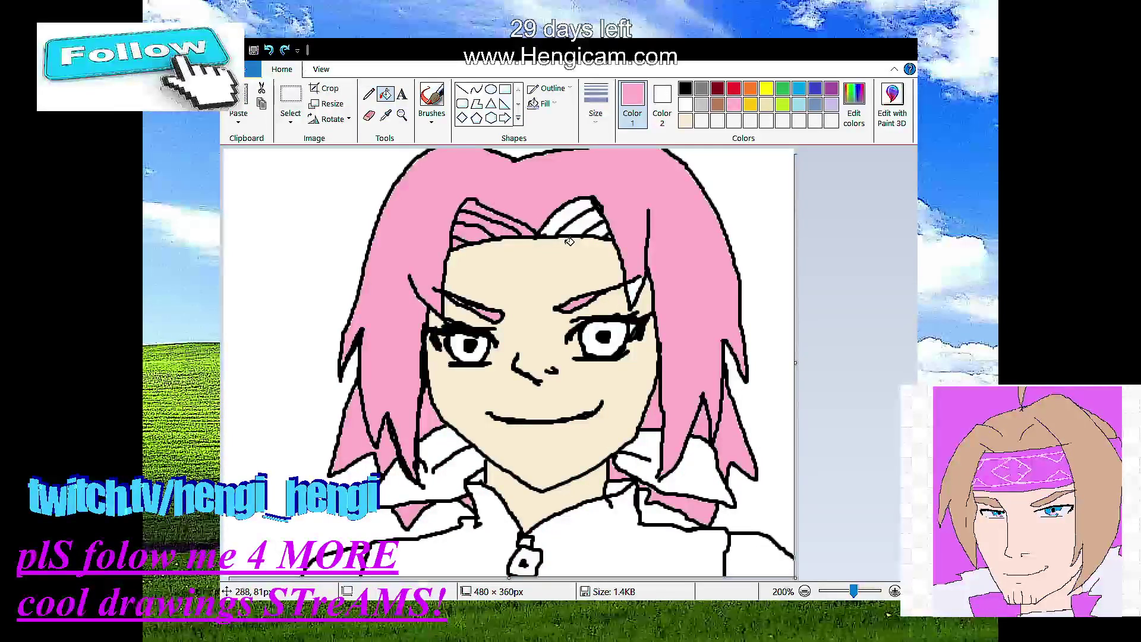
Step: Fill the hair strands above the forehead's right side and the small gap at the right temple with light pink
{"action": "left_click", "coordinate": [572, 212]}
{"action": "left_click", "coordinate": [586, 225]}
{"action": "left_click", "coordinate": [596, 228]}
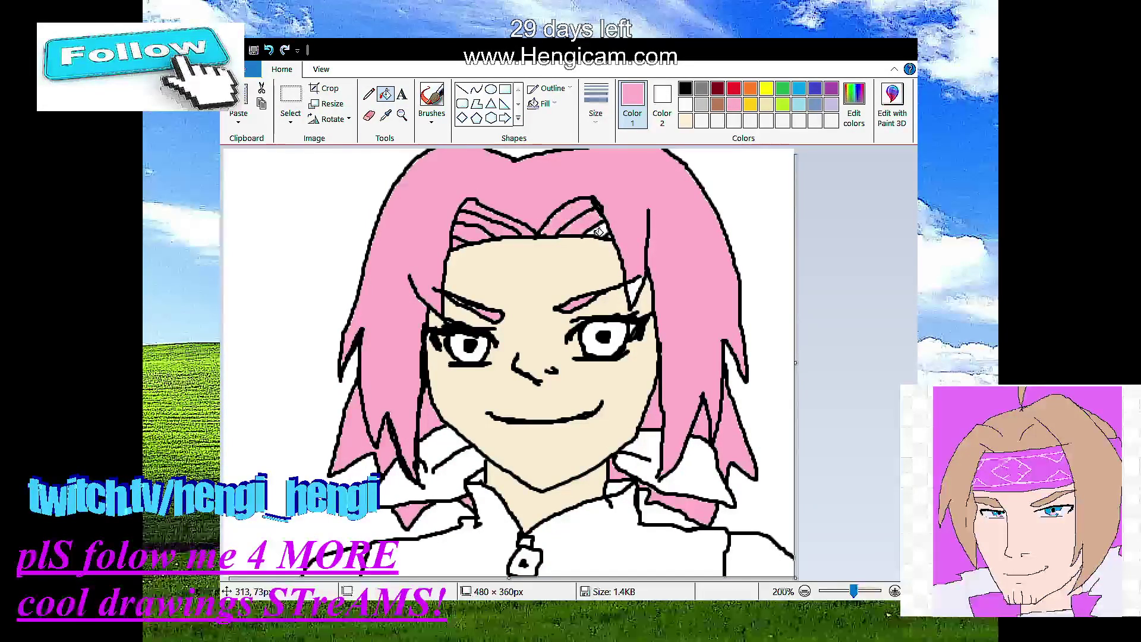
{"action": "left_click", "coordinate": [603, 232]}
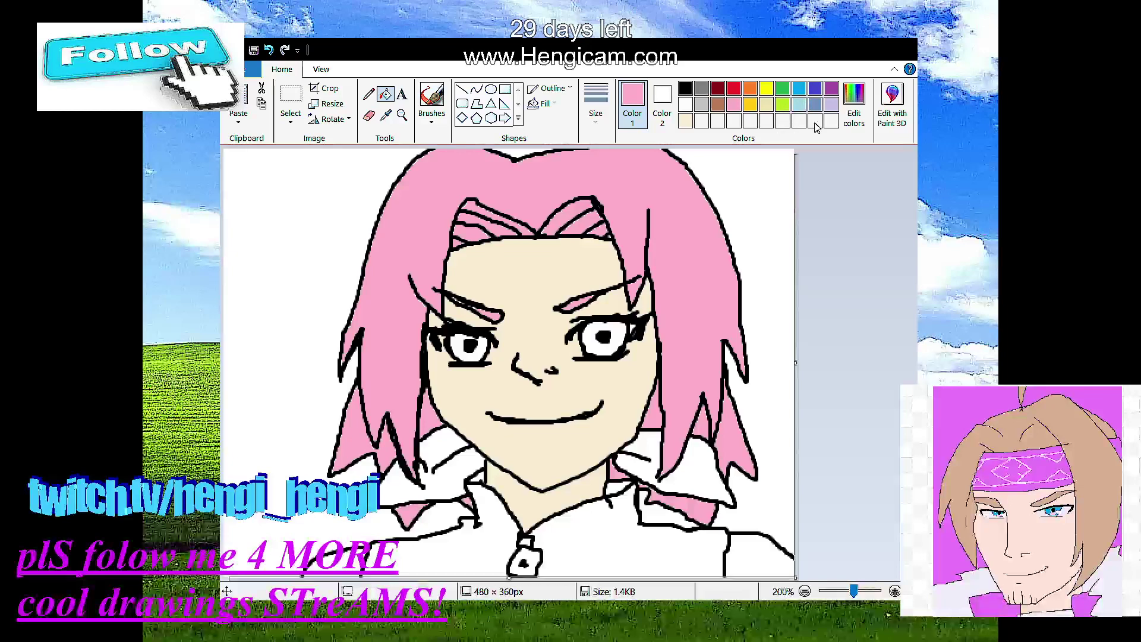
Step: Fill the notch above the crown with light grey, then set the drawing colour to white
{"action": "left_click", "coordinate": [703, 106]}
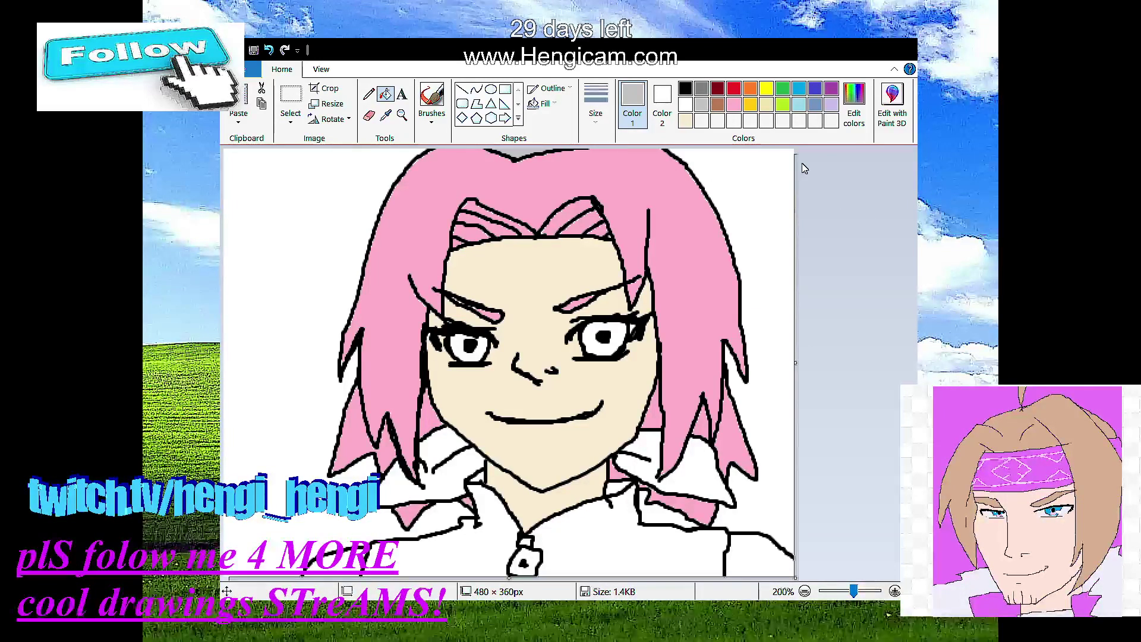
{"action": "left_click", "coordinate": [686, 105]}
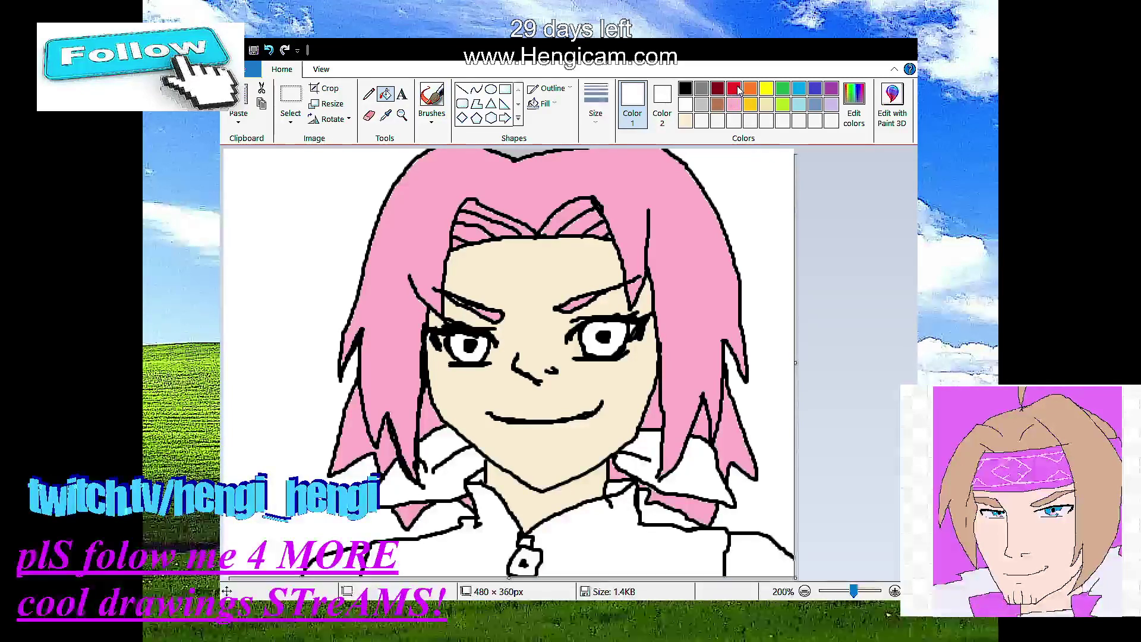
Step: Add a custom crimson colour based on dark red and fill both halves of the jacket and both cloth flaps
{"action": "left_click", "coordinate": [717, 89]}
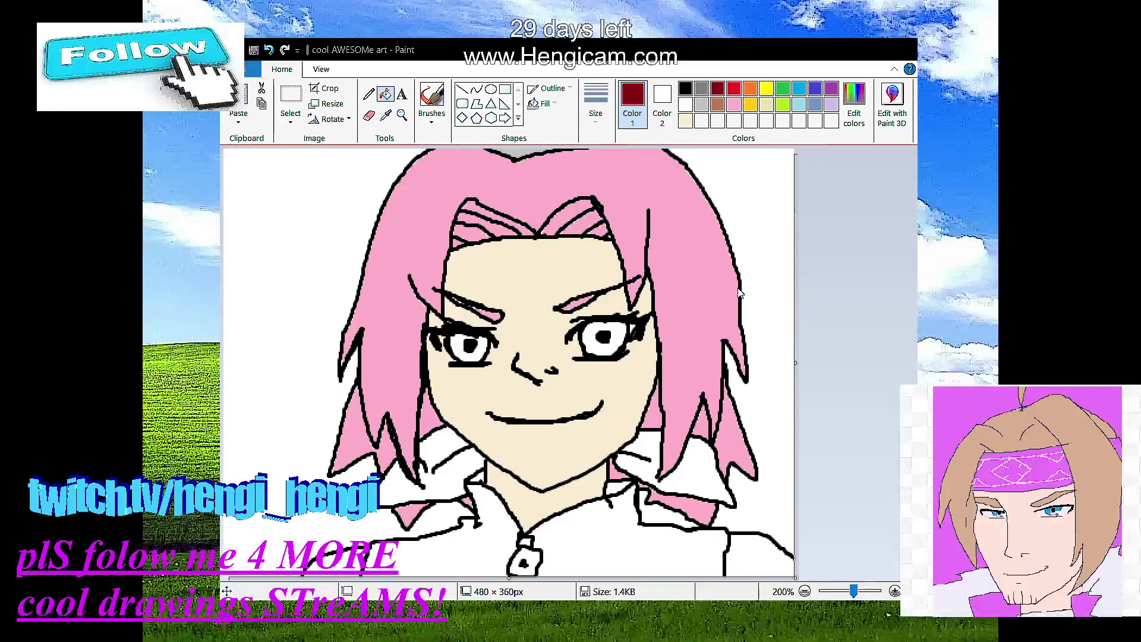
{"action": "key", "text": "Return"}
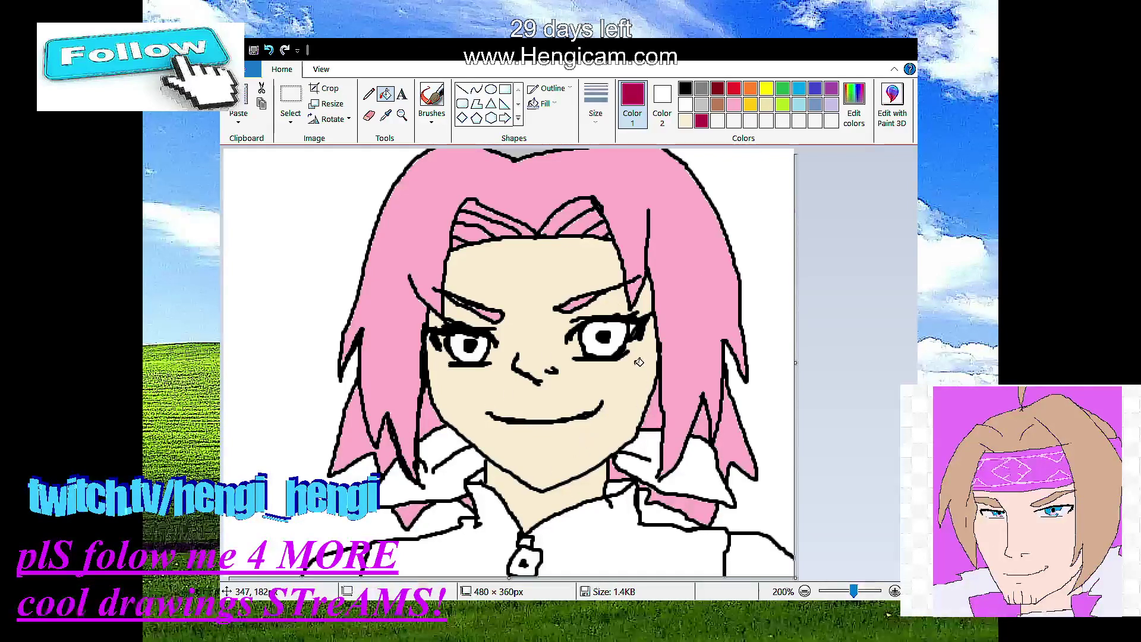
{"action": "left_click", "coordinate": [626, 540]}
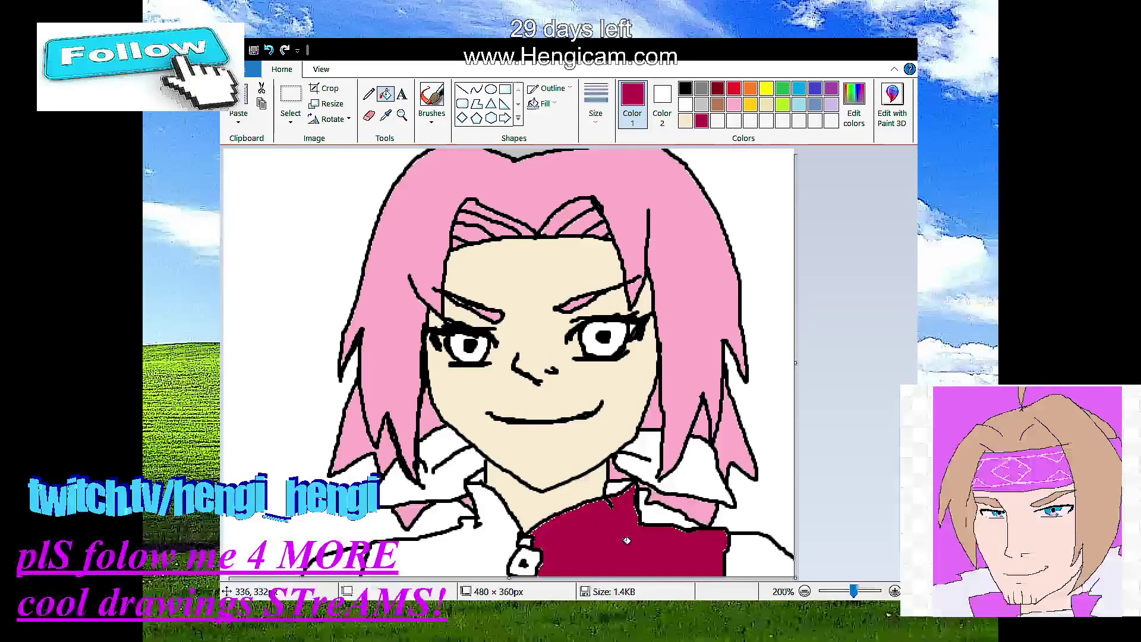
{"action": "left_click", "coordinate": [496, 545]}
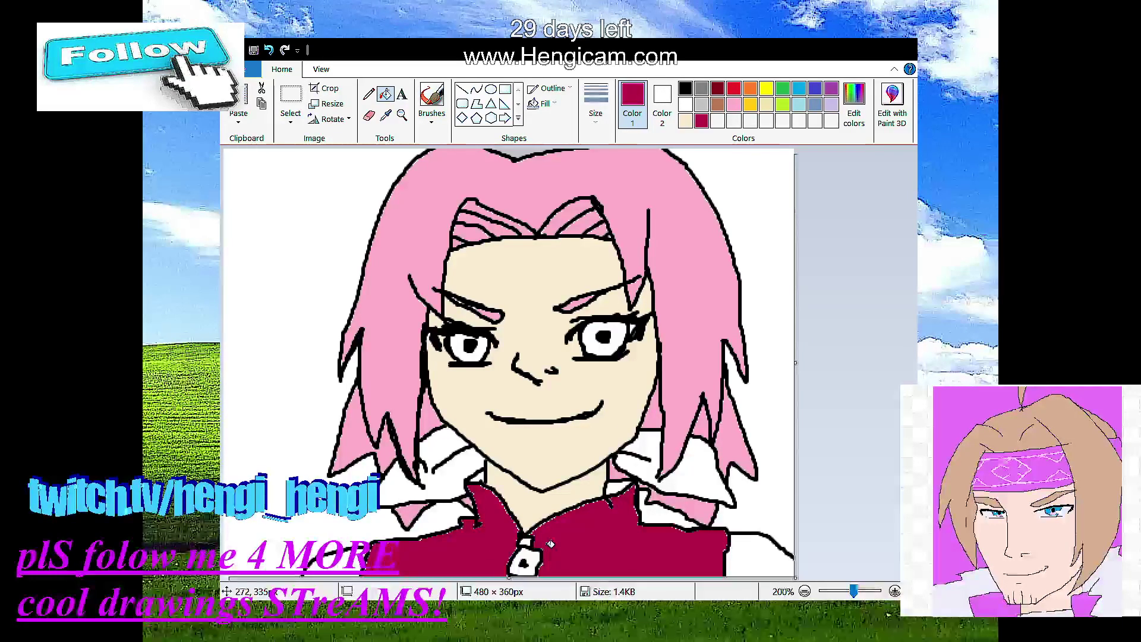
{"action": "left_click", "coordinate": [649, 466]}
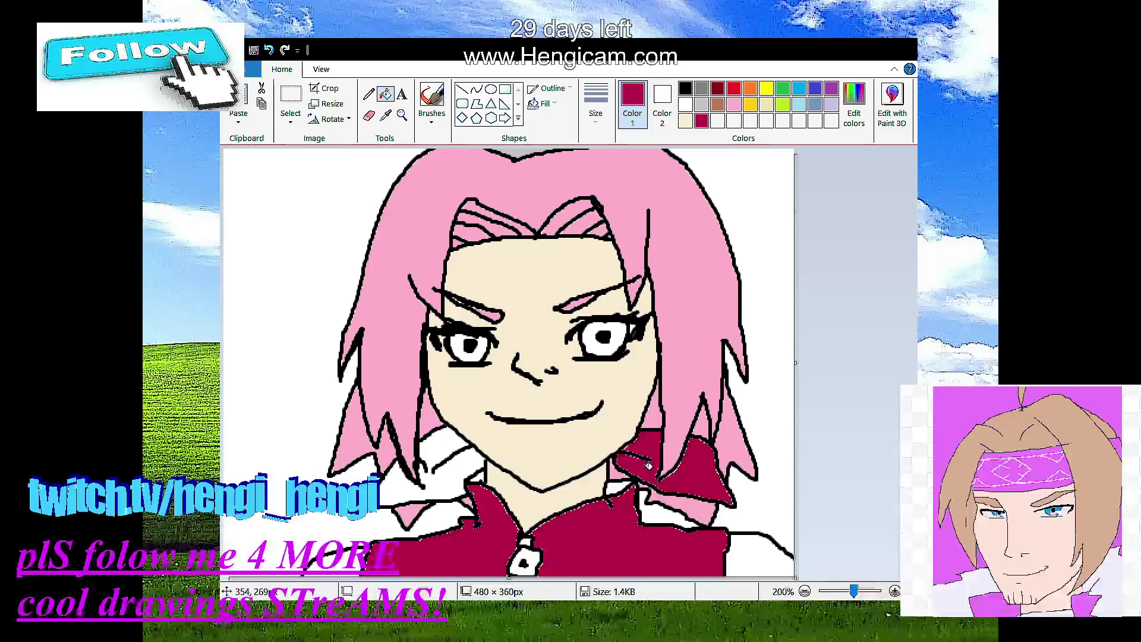
{"action": "left_click", "coordinate": [455, 478]}
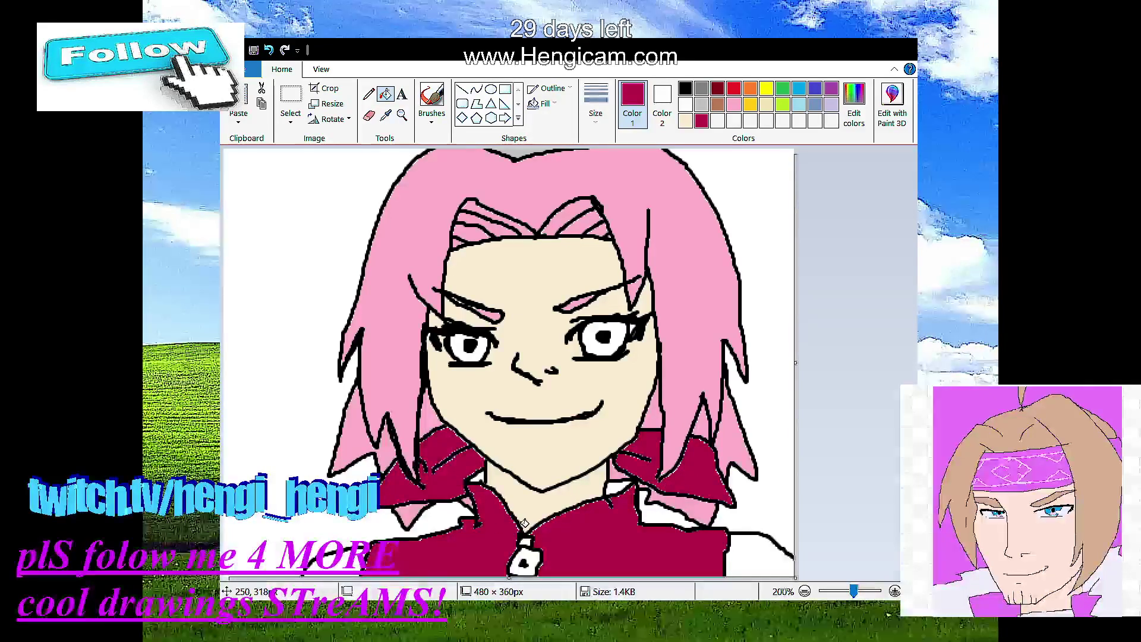
Step: Fill the small gaps between the neck and the collar on both sides with light grey
{"action": "left_click", "coordinate": [702, 104]}
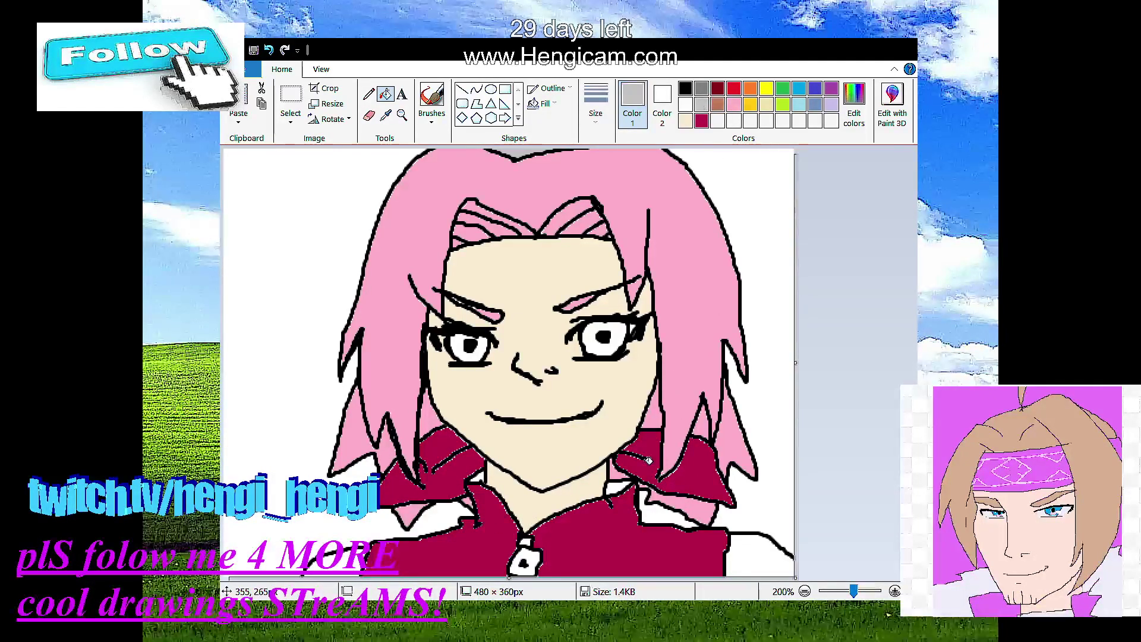
{"action": "left_click", "coordinate": [479, 477]}
{"action": "left_click", "coordinate": [623, 492]}
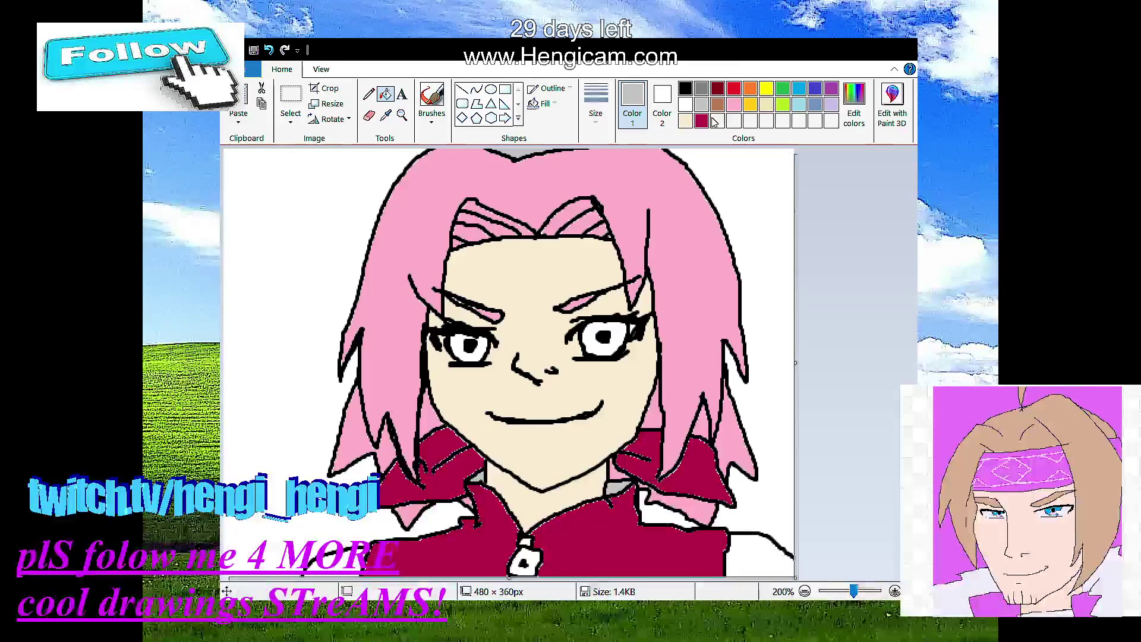
Step: Fill the bare shoulder on the drawing's right side with the custom cream colour and the jacket's zipper pull with light grey
{"action": "left_click", "coordinate": [684, 121]}
{"action": "left_click", "coordinate": [769, 554]}
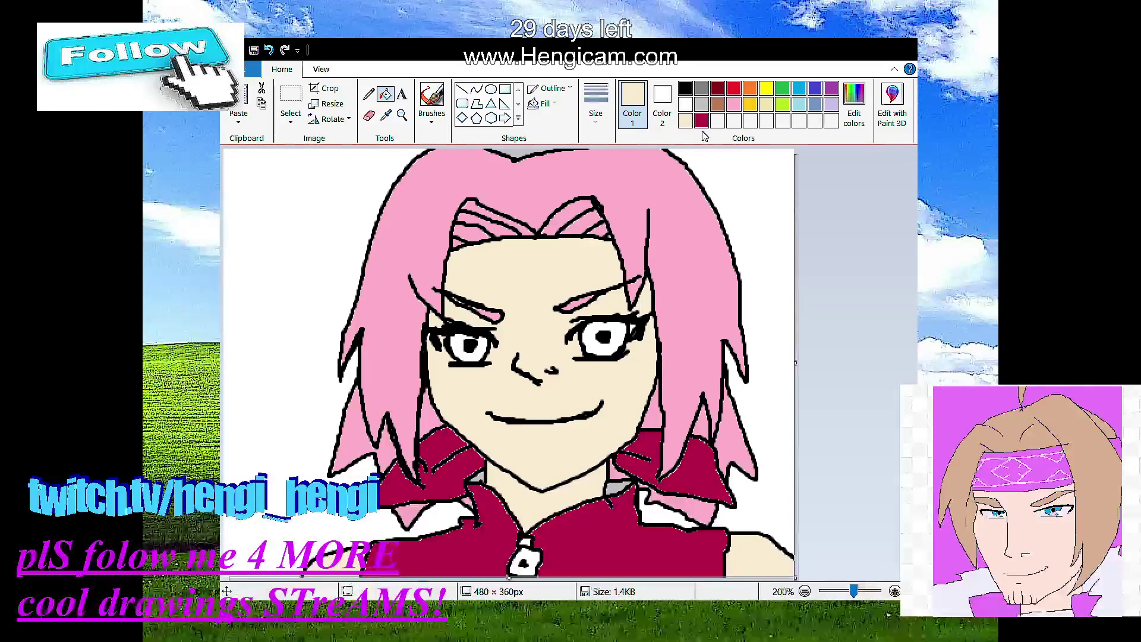
{"action": "left_click", "coordinate": [701, 105]}
{"action": "left_click", "coordinate": [530, 553]}
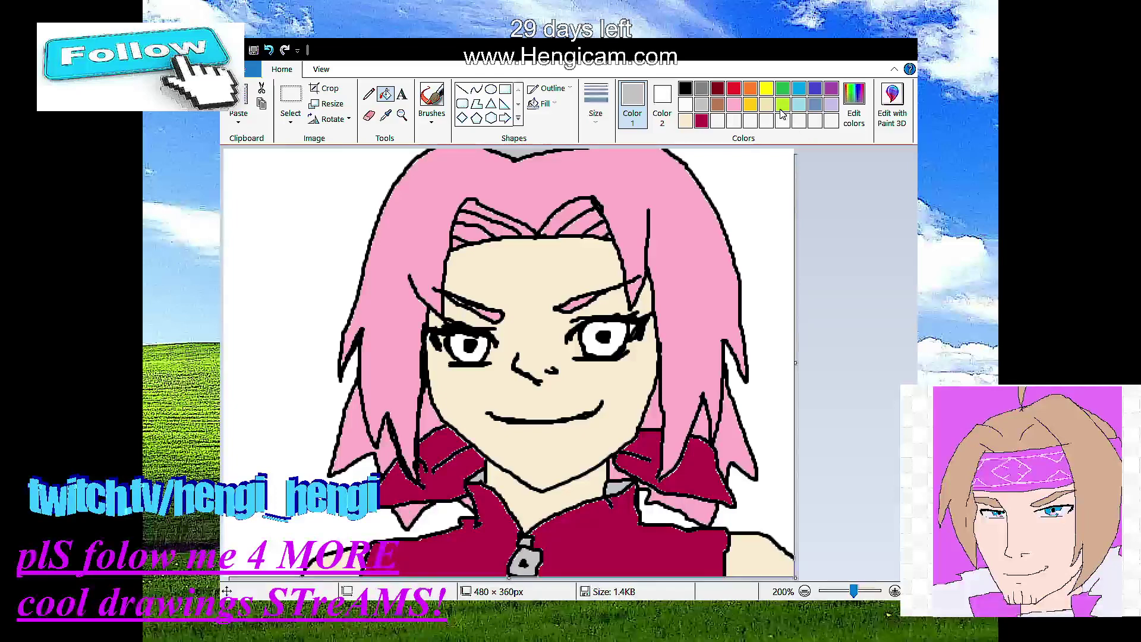
Step: Paint the whites at the corners of both eyes with a white brush
{"action": "left_click", "coordinate": [686, 105]}
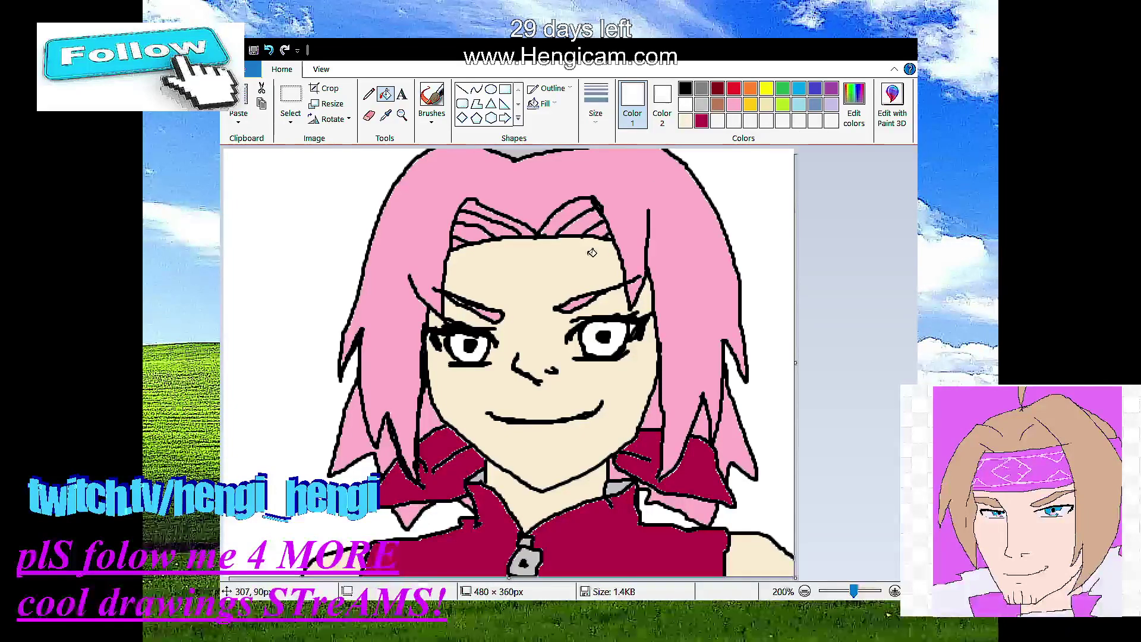
{"action": "left_click", "coordinate": [431, 98]}
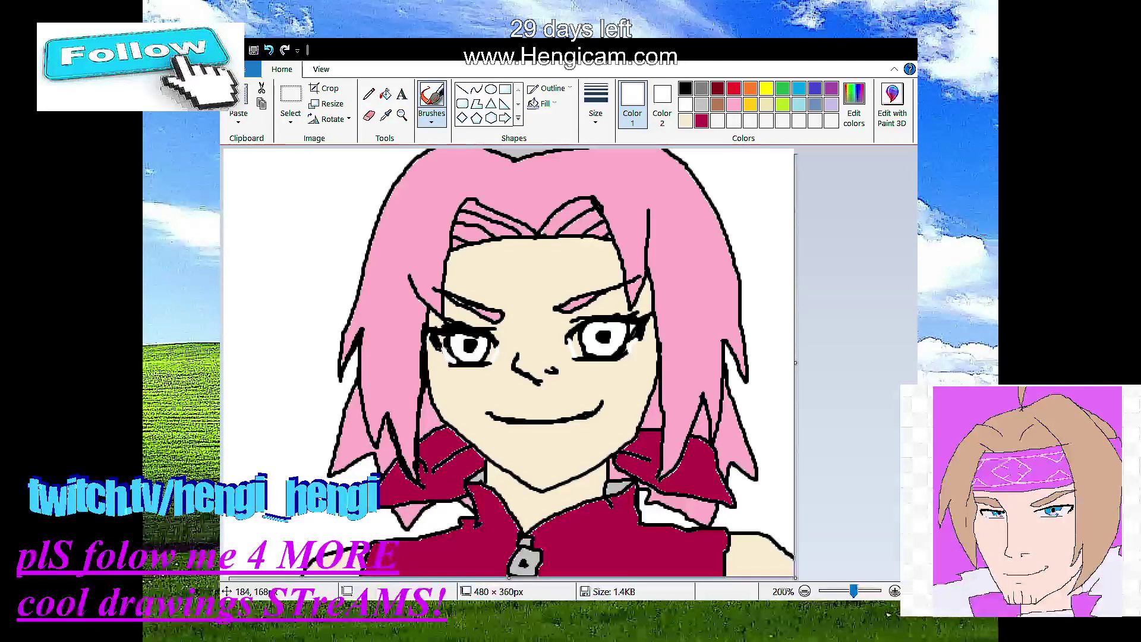
Step: Try to flood-fill the small spot at the left eye's lashes with white, and undo the fill
{"action": "left_click", "coordinate": [385, 93]}
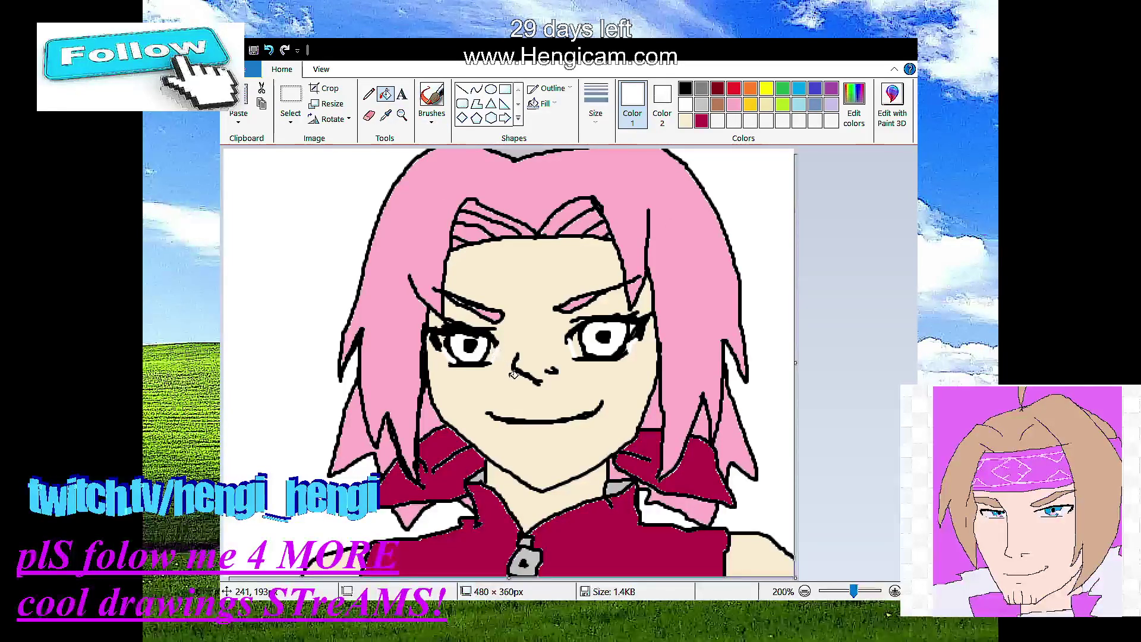
{"action": "left_click", "coordinate": [446, 337]}
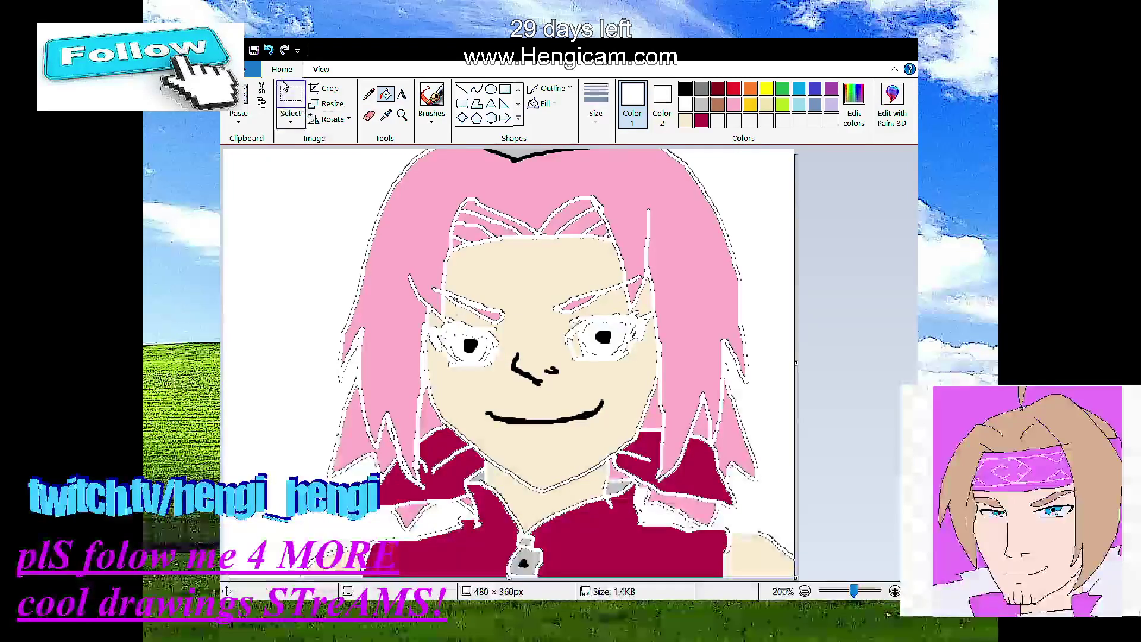
{"action": "left_click", "coordinate": [268, 49]}
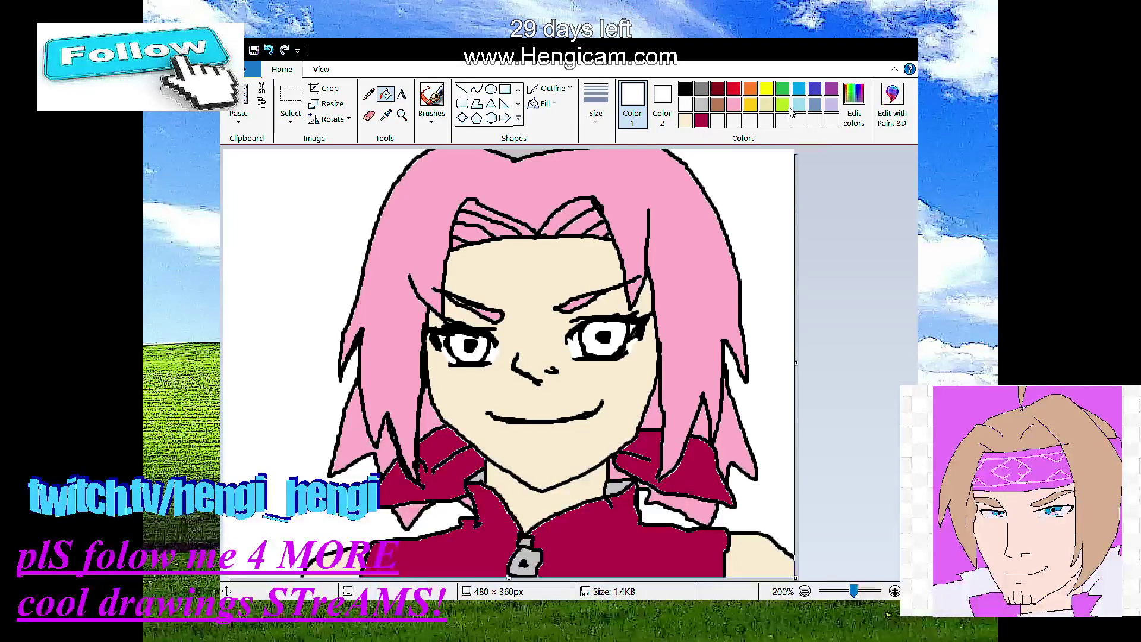
Step: Add a soft custom green based on the standard green and fill the irises of both eyes with it
{"action": "left_click", "coordinate": [782, 89]}
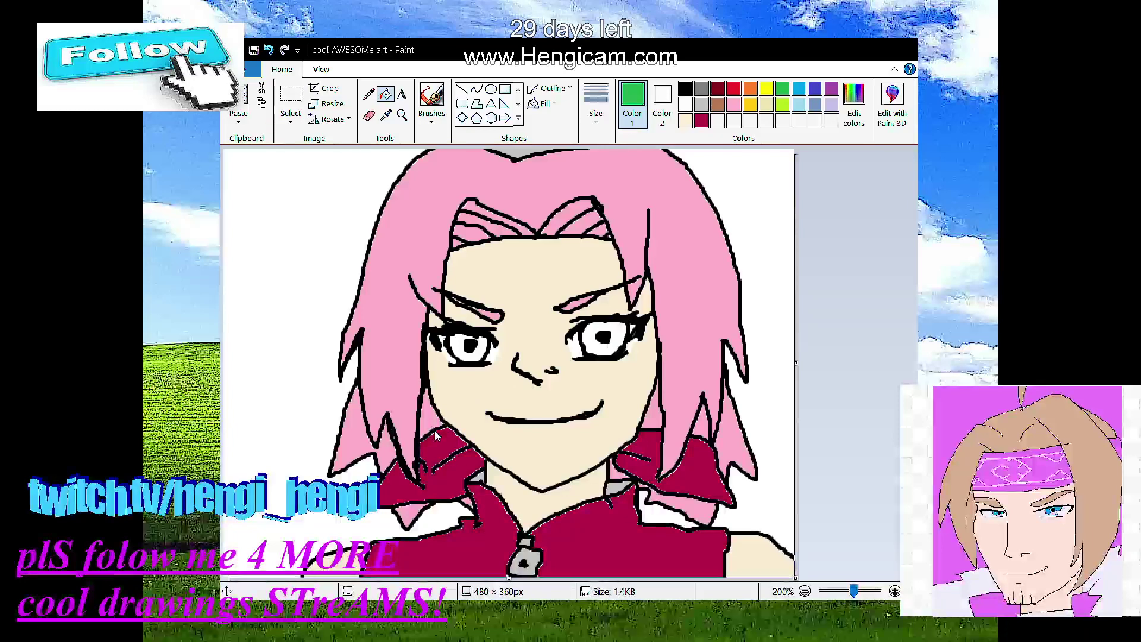
{"action": "left_click", "coordinate": [482, 350]}
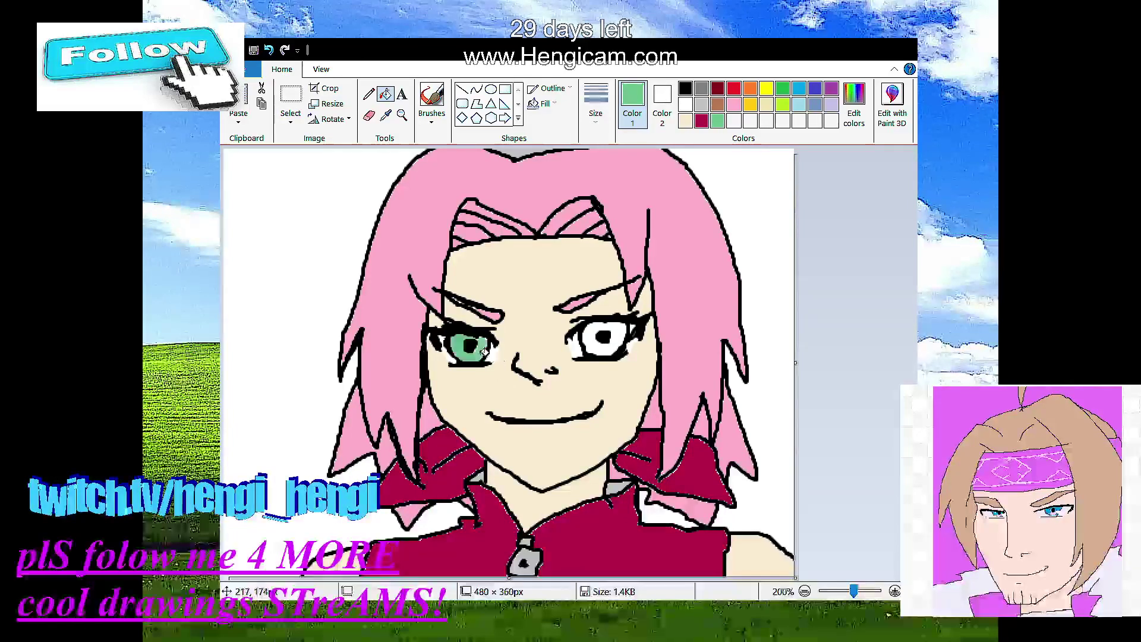
{"action": "left_click", "coordinate": [607, 346]}
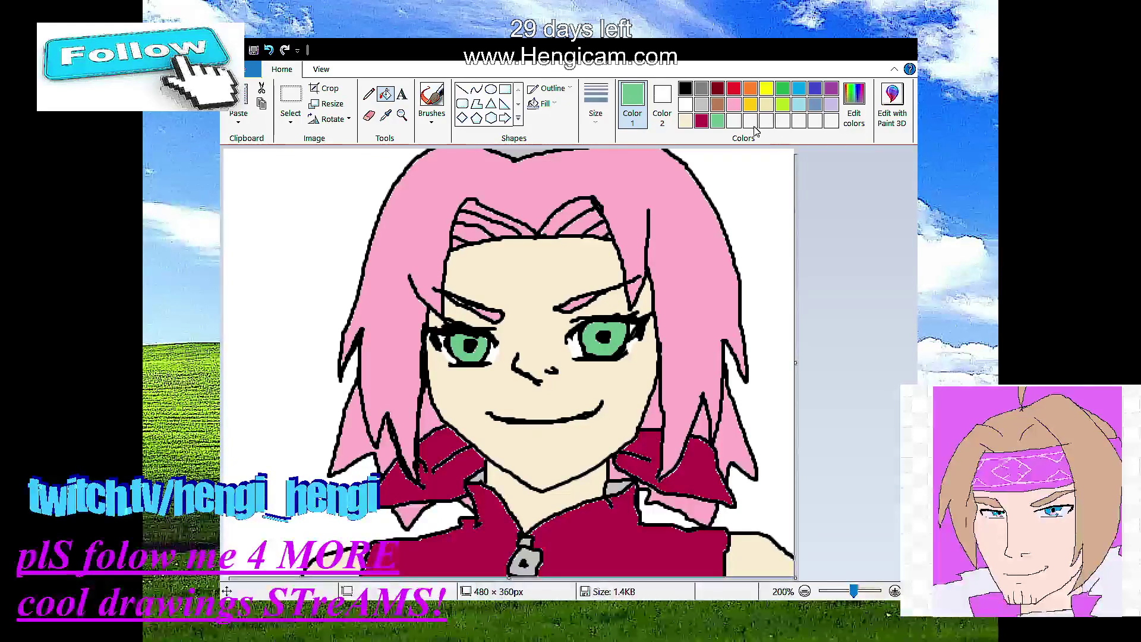
Step: Brush a small white highlight dot onto each eye beside the pupil
{"action": "left_click", "coordinate": [685, 105]}
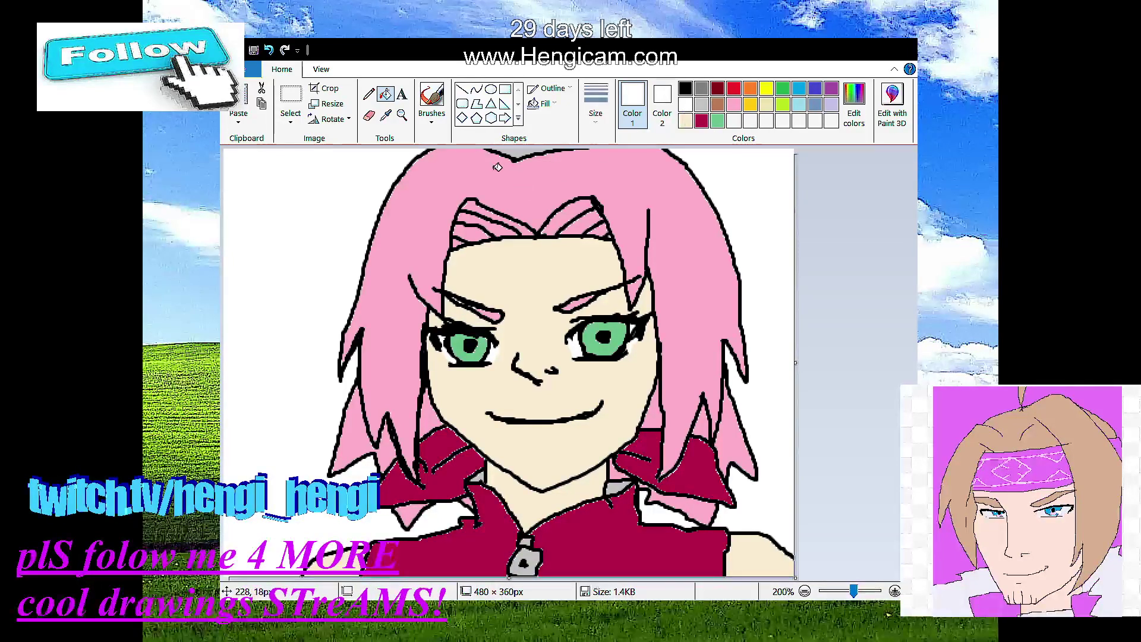
{"action": "left_click", "coordinate": [432, 95]}
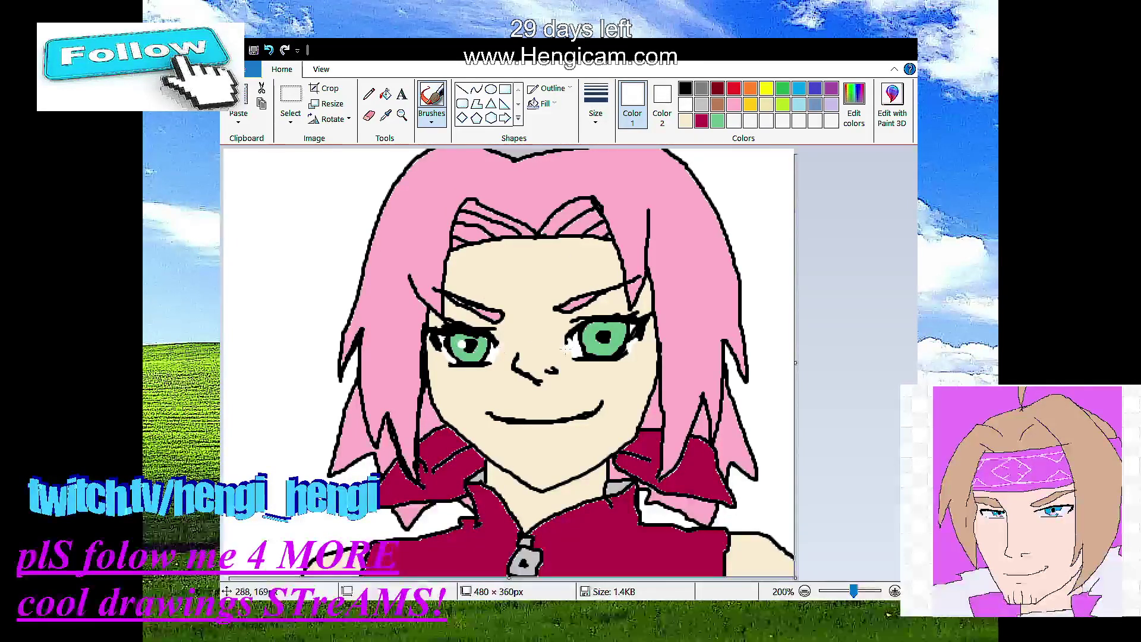
{"action": "left_click", "coordinate": [597, 336]}
Step: Brush slanting white shine strokes onto the upper left side of the hair
{"action": "mouse_move", "coordinate": [391, 202]}
{"action": "left_mouse_down"}
{"action": "mouse_move", "coordinate": [363, 284]}
{"action": "mouse_move", "coordinate": [365, 274]}
{"action": "left_mouse_up"}
{"action": "mouse_move", "coordinate": [395, 198]}
{"action": "left_mouse_down"}
{"action": "mouse_move", "coordinate": [377, 241]}
{"action": "mouse_move", "coordinate": [413, 207]}
{"action": "mouse_move", "coordinate": [400, 248]}
{"action": "mouse_move", "coordinate": [379, 242]}
{"action": "mouse_move", "coordinate": [407, 213]}
{"action": "mouse_move", "coordinate": [376, 255]}
{"action": "left_mouse_up"}
{"action": "left_click_drag", "start_coordinate": [415, 203], "coordinate": [392, 266]}
Step: Try a short white shine stroke on the upper right side of the hair, and undo it
{"action": "left_click", "coordinate": [707, 240]}
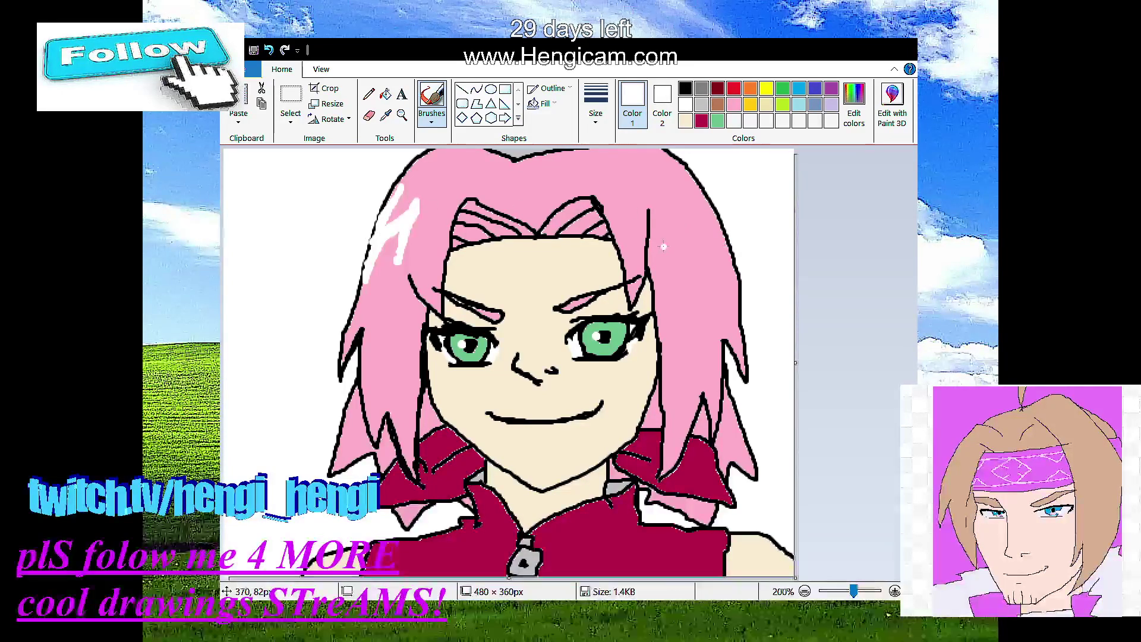
{"action": "left_click_drag", "start_coordinate": [658, 153], "coordinate": [693, 195]}
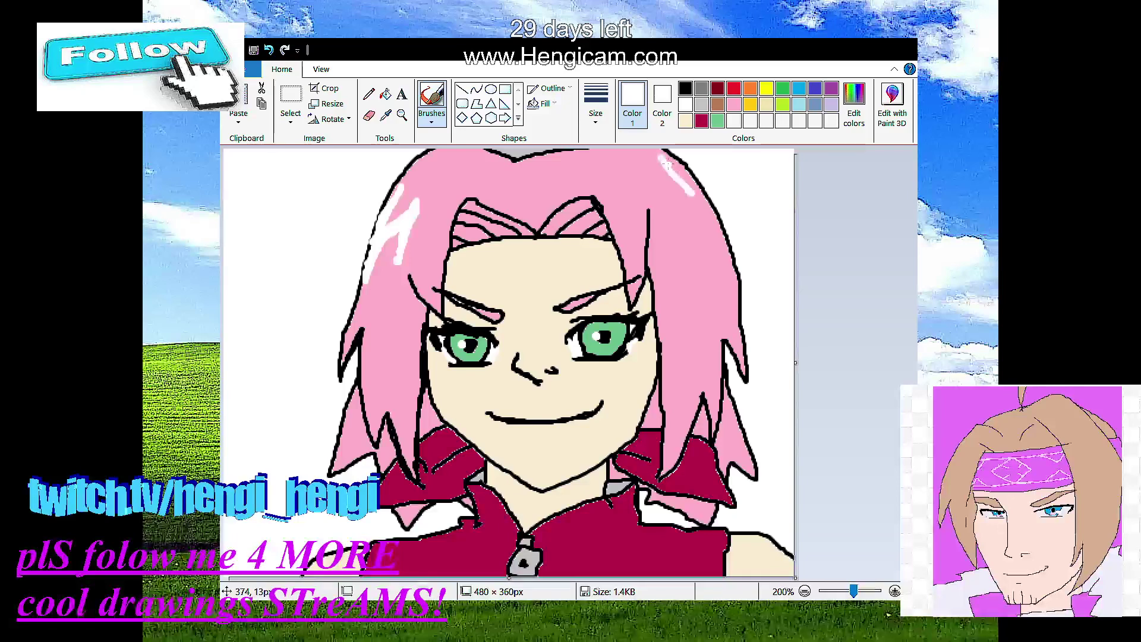
{"action": "left_click", "coordinate": [268, 50]}
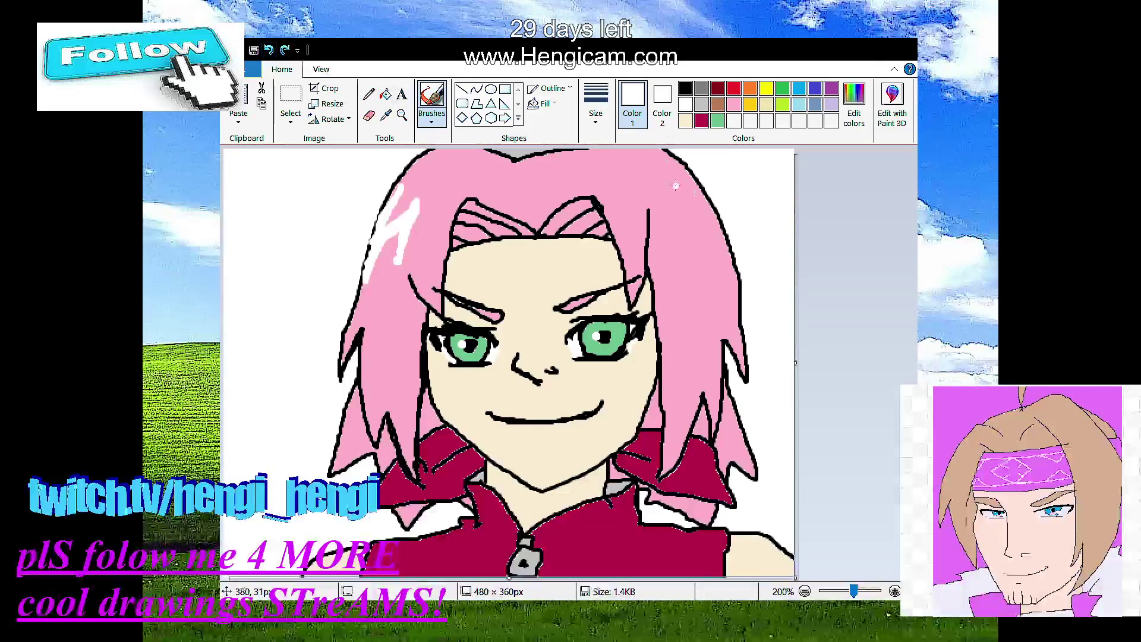
Step: Brush several long white shine strokes along the outer edge of the hair's upper right side
{"action": "mouse_move", "coordinate": [672, 160]}
{"action": "left_mouse_down"}
{"action": "mouse_move", "coordinate": [695, 195]}
{"action": "mouse_move", "coordinate": [669, 153]}
{"action": "mouse_move", "coordinate": [719, 240]}
{"action": "left_mouse_up"}
{"action": "mouse_move", "coordinate": [704, 200]}
{"action": "left_mouse_down"}
{"action": "mouse_move", "coordinate": [728, 268]}
{"action": "mouse_move", "coordinate": [714, 242]}
{"action": "mouse_move", "coordinate": [727, 272]}
{"action": "left_mouse_up"}
{"action": "left_click_drag", "start_coordinate": [683, 212], "coordinate": [666, 200]}
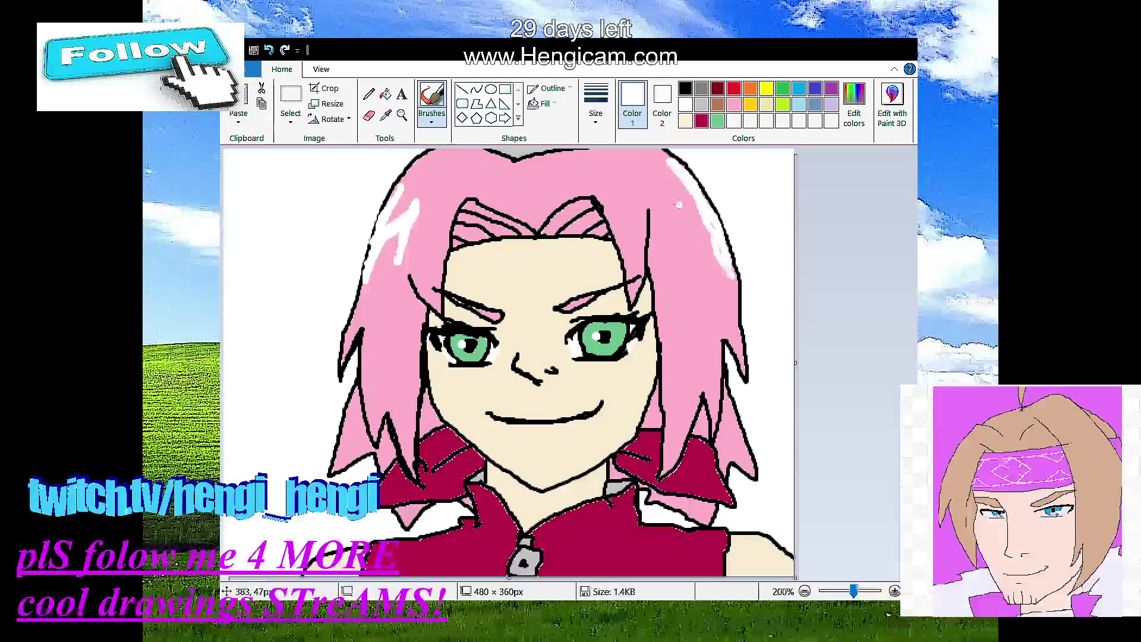
{"action": "mouse_move", "coordinate": [708, 251]}
{"action": "left_mouse_down"}
{"action": "mouse_move", "coordinate": [666, 178]}
{"action": "mouse_move", "coordinate": [702, 238]}
{"action": "left_mouse_up"}
{"action": "left_click_drag", "start_coordinate": [704, 227], "coordinate": [683, 182]}
{"action": "mouse_move", "coordinate": [692, 177]}
{"action": "left_mouse_down"}
{"action": "mouse_move", "coordinate": [680, 161]}
{"action": "mouse_move", "coordinate": [705, 229]}
{"action": "left_mouse_up"}
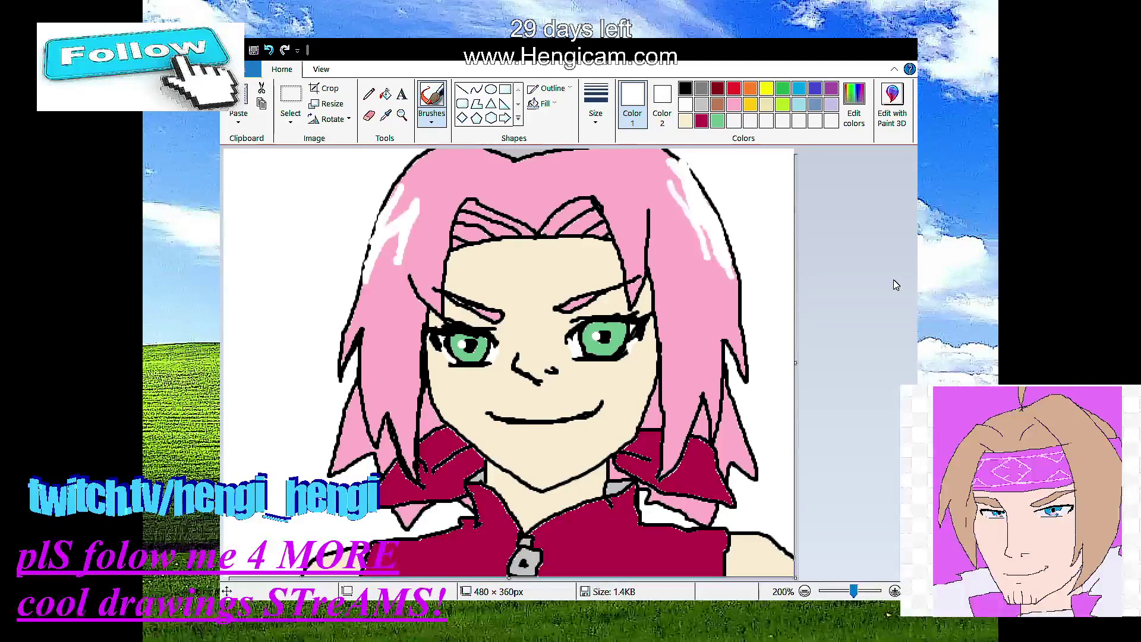
Step: Set the drawing colour to black and rotate the picture right by 90°
{"action": "left_click", "coordinate": [684, 88]}
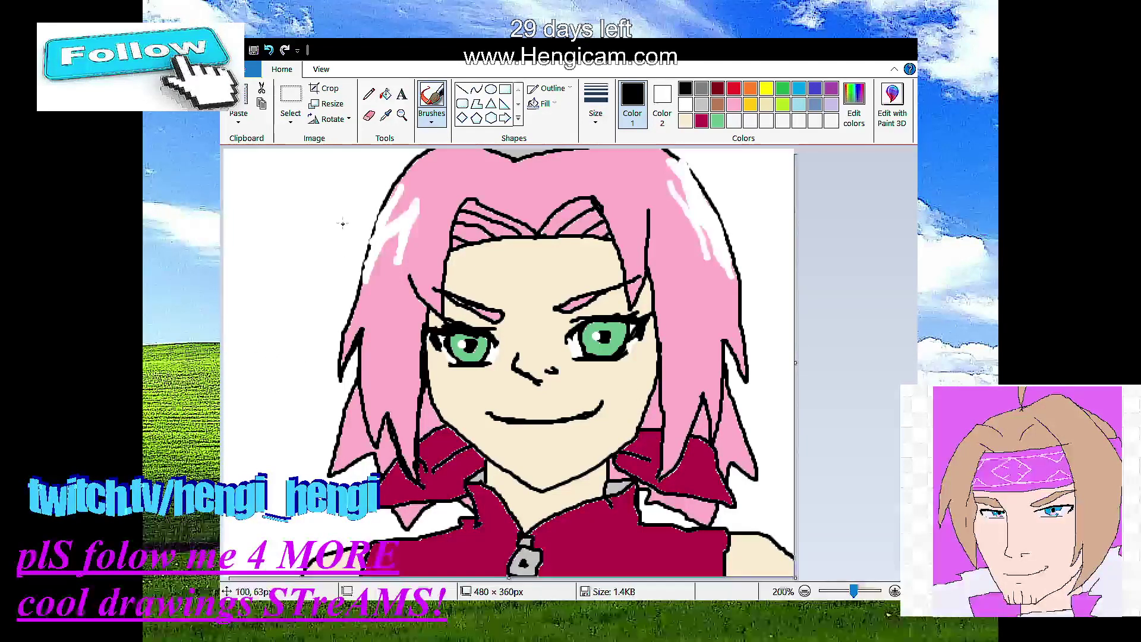
{"action": "left_click", "coordinate": [326, 119]}
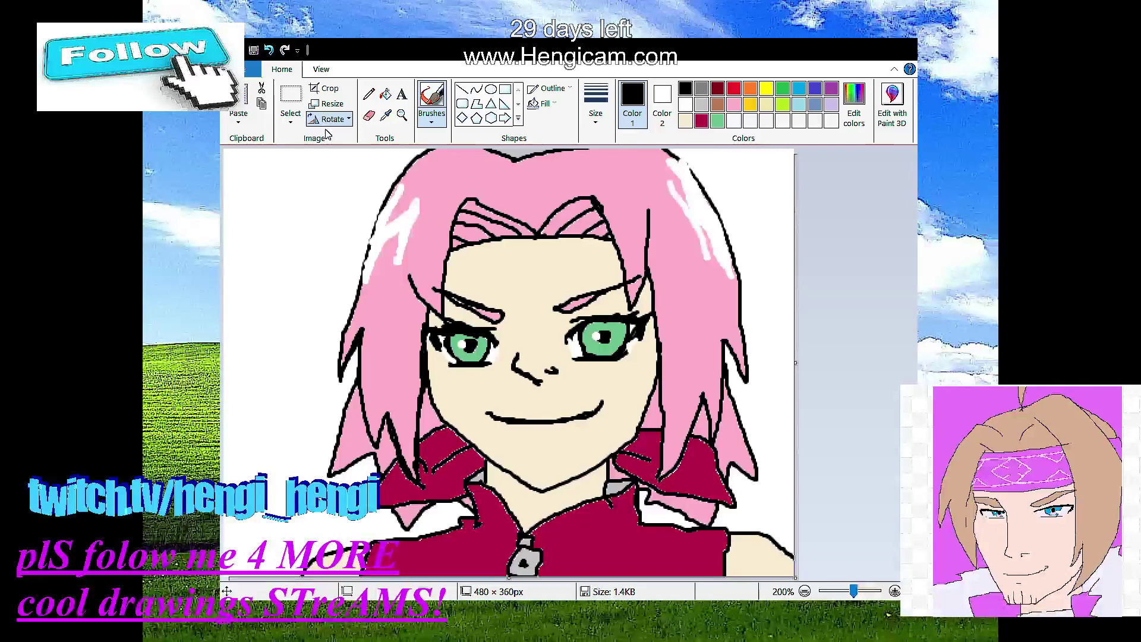
{"action": "left_click", "coordinate": [330, 135]}
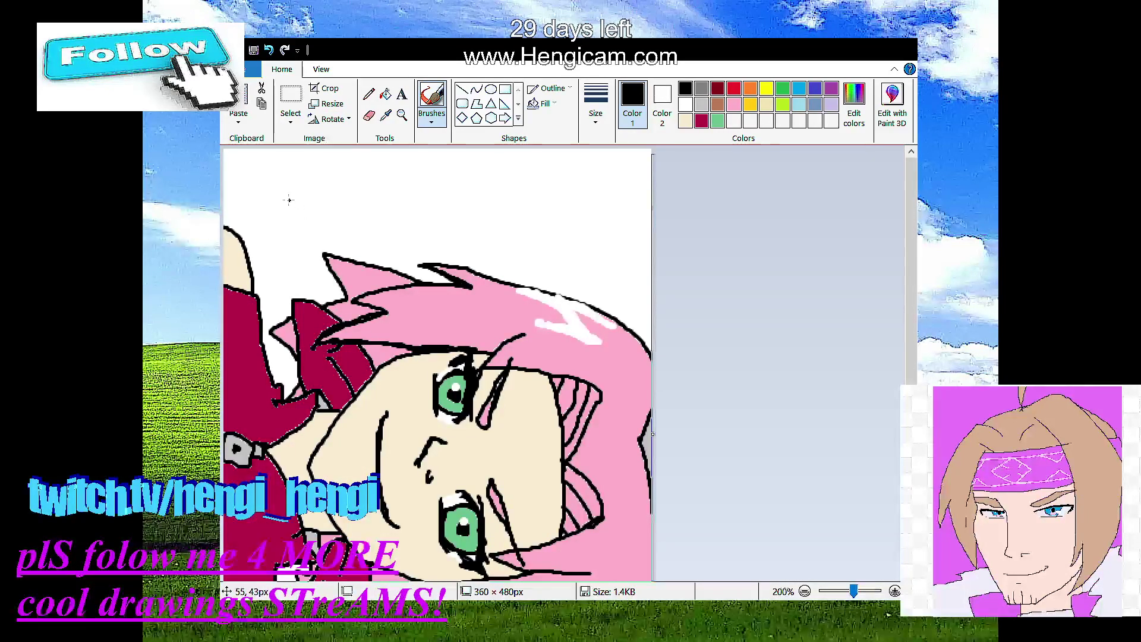
Step: Handwrite the artist's handle in black across the white area above the rotated character
{"action": "mouse_move", "coordinate": [279, 204]}
{"action": "left_mouse_down"}
{"action": "mouse_move", "coordinate": [264, 207]}
{"action": "mouse_move", "coordinate": [279, 205]}
{"action": "mouse_move", "coordinate": [284, 219]}
{"action": "mouse_move", "coordinate": [292, 192]}
{"action": "mouse_move", "coordinate": [254, 219]}
{"action": "mouse_move", "coordinate": [300, 225]}
{"action": "left_mouse_up"}
{"action": "mouse_move", "coordinate": [326, 176]}
{"action": "left_mouse_down"}
{"action": "mouse_move", "coordinate": [301, 216]}
{"action": "mouse_move", "coordinate": [346, 210]}
{"action": "mouse_move", "coordinate": [340, 198]}
{"action": "mouse_move", "coordinate": [325, 221]}
{"action": "mouse_move", "coordinate": [352, 221]}
{"action": "mouse_move", "coordinate": [361, 202]}
{"action": "mouse_move", "coordinate": [368, 219]}
{"action": "mouse_move", "coordinate": [388, 204]}
{"action": "mouse_move", "coordinate": [360, 242]}
{"action": "left_mouse_up"}
{"action": "mouse_move", "coordinate": [403, 205]}
{"action": "left_mouse_down"}
{"action": "mouse_move", "coordinate": [403, 227]}
{"action": "mouse_move", "coordinate": [446, 223]}
{"action": "left_mouse_up"}
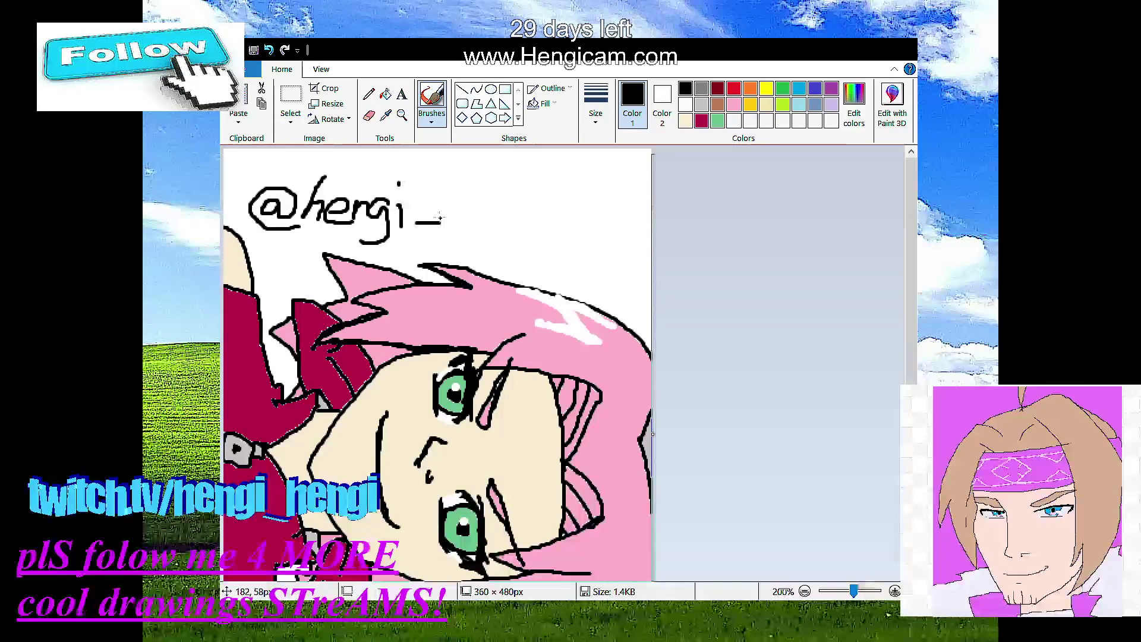
{"action": "mouse_move", "coordinate": [454, 179]}
{"action": "left_mouse_down"}
{"action": "mouse_move", "coordinate": [447, 227]}
{"action": "mouse_move", "coordinate": [455, 203]}
{"action": "mouse_move", "coordinate": [462, 225]}
{"action": "mouse_move", "coordinate": [480, 207]}
{"action": "mouse_move", "coordinate": [468, 225]}
{"action": "mouse_move", "coordinate": [495, 206]}
{"action": "mouse_move", "coordinate": [501, 224]}
{"action": "mouse_move", "coordinate": [523, 216]}
{"action": "mouse_move", "coordinate": [523, 234]}
{"action": "mouse_move", "coordinate": [504, 245]}
{"action": "mouse_move", "coordinate": [532, 234]}
{"action": "left_mouse_up"}
{"action": "left_click", "coordinate": [534, 199]}
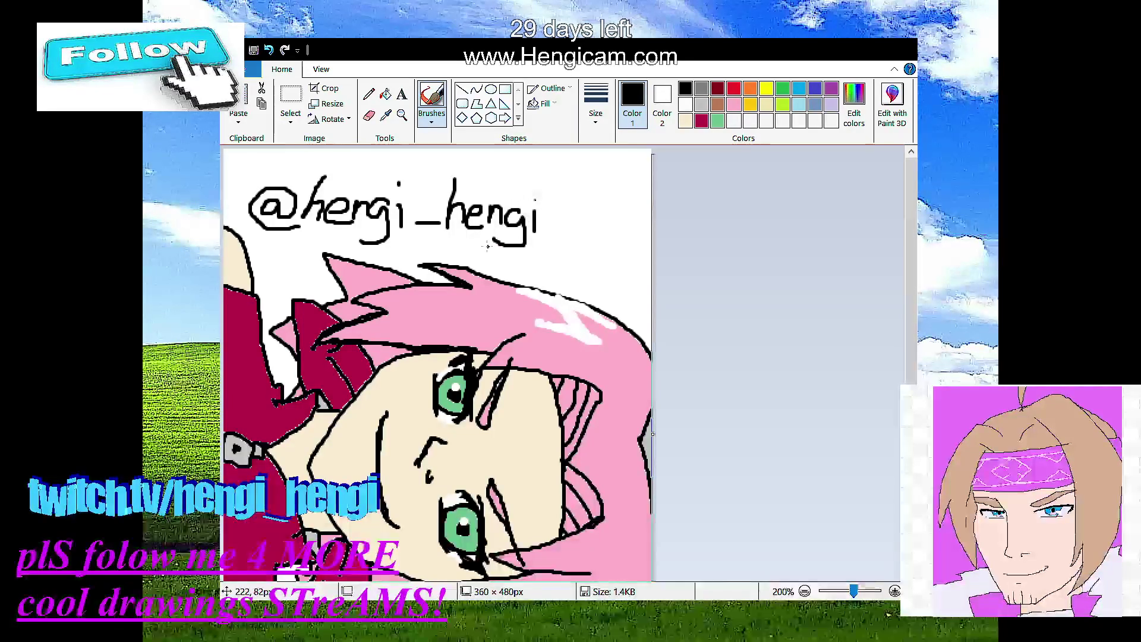
Step: Rotate the picture left by 90° so the character is upright, and save it as sakura
{"action": "left_click", "coordinate": [332, 118]}
{"action": "left_click", "coordinate": [341, 155]}
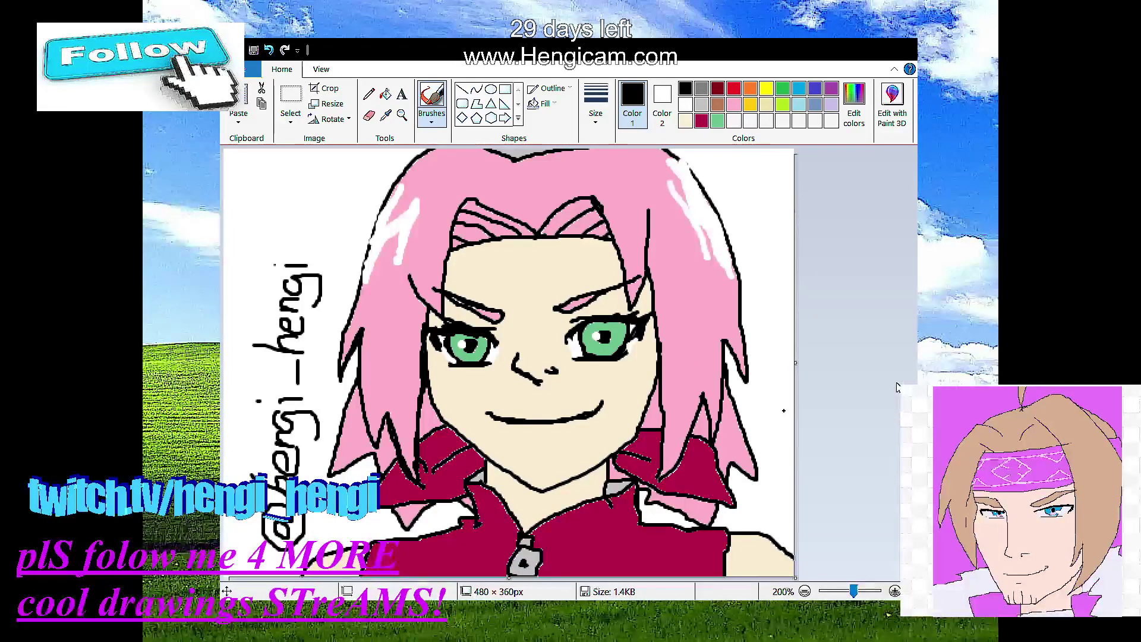
{"action": "left_click", "coordinate": [253, 50]}
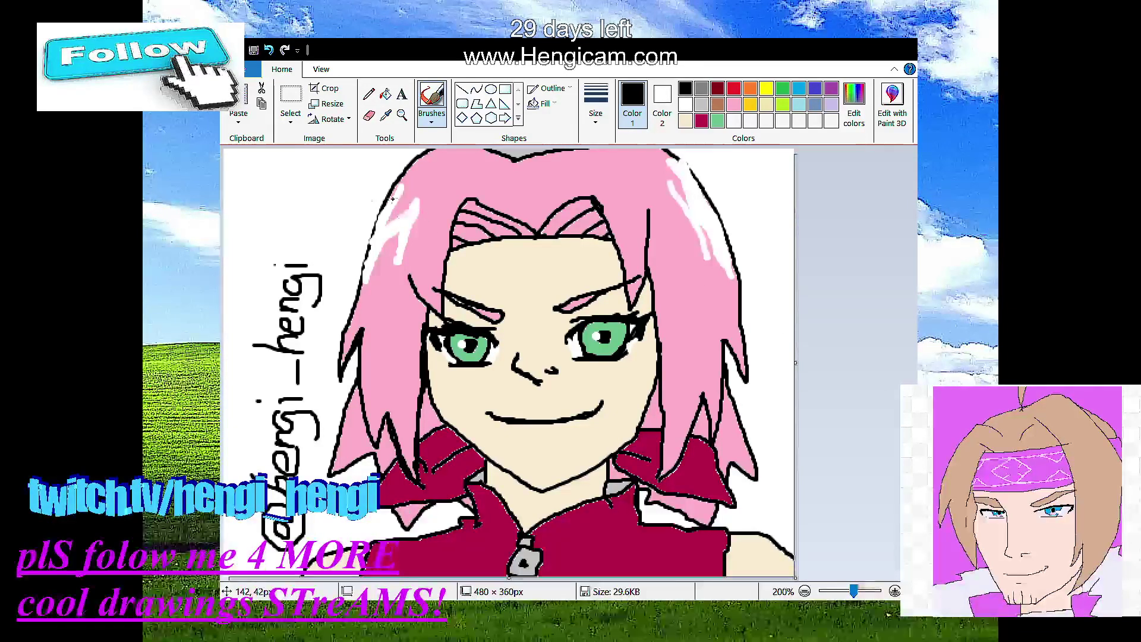
Step: Erase the whole drawing, including the signature, with the eraser and save the blank canvas
{"action": "left_click", "coordinate": [368, 115]}
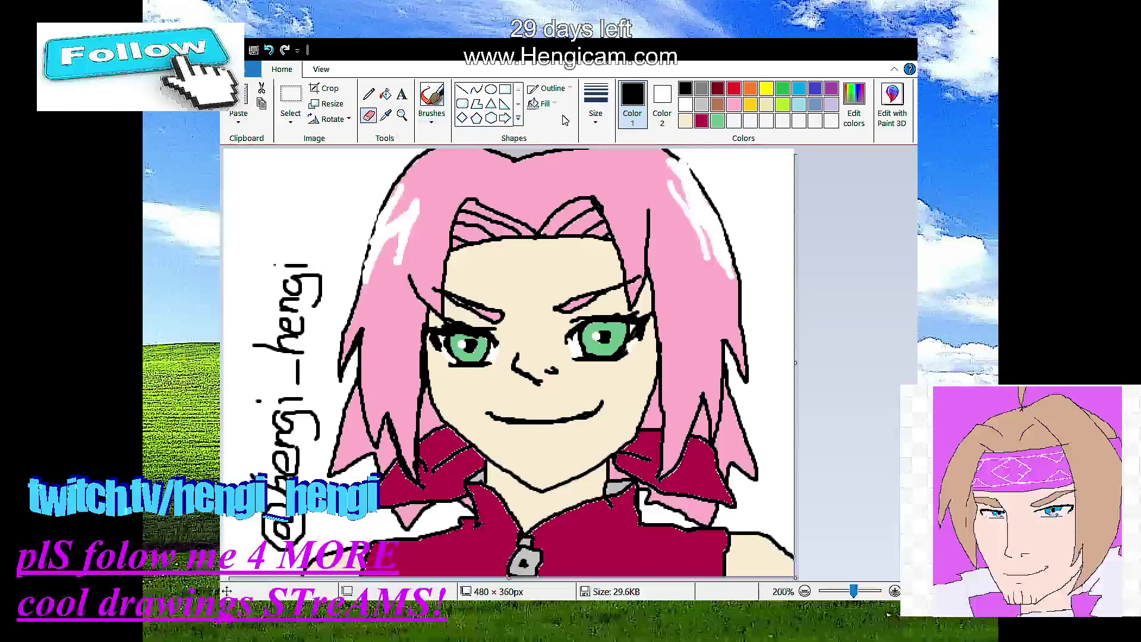
{"action": "mouse_move", "coordinate": [700, 157]}
{"action": "left_mouse_down"}
{"action": "mouse_move", "coordinate": [434, 141]}
{"action": "mouse_move", "coordinate": [635, 144]}
{"action": "mouse_move", "coordinate": [341, 157]}
{"action": "mouse_move", "coordinate": [607, 144]}
{"action": "mouse_move", "coordinate": [700, 171]}
{"action": "mouse_move", "coordinate": [308, 173]}
{"action": "mouse_move", "coordinate": [728, 155]}
{"action": "mouse_move", "coordinate": [472, 172]}
{"action": "mouse_move", "coordinate": [356, 170]}
{"action": "mouse_move", "coordinate": [714, 155]}
{"action": "mouse_move", "coordinate": [333, 165]}
{"action": "mouse_move", "coordinate": [509, 191]}
{"action": "mouse_move", "coordinate": [768, 196]}
{"action": "mouse_move", "coordinate": [273, 184]}
{"action": "mouse_move", "coordinate": [755, 212]}
{"action": "mouse_move", "coordinate": [332, 196]}
{"action": "left_mouse_up"}
{"action": "mouse_move", "coordinate": [722, 188]}
{"action": "left_mouse_down"}
{"action": "mouse_move", "coordinate": [335, 212]}
{"action": "mouse_move", "coordinate": [451, 225]}
{"action": "mouse_move", "coordinate": [740, 206]}
{"action": "mouse_move", "coordinate": [417, 213]}
{"action": "mouse_move", "coordinate": [257, 189]}
{"action": "left_mouse_up"}
{"action": "mouse_move", "coordinate": [352, 216]}
{"action": "left_mouse_down"}
{"action": "mouse_move", "coordinate": [725, 256]}
{"action": "mouse_move", "coordinate": [279, 233]}
{"action": "mouse_move", "coordinate": [371, 222]}
{"action": "mouse_move", "coordinate": [628, 255]}
{"action": "mouse_move", "coordinate": [301, 237]}
{"action": "mouse_move", "coordinate": [331, 225]}
{"action": "mouse_move", "coordinate": [604, 246]}
{"action": "mouse_move", "coordinate": [740, 237]}
{"action": "mouse_move", "coordinate": [590, 216]}
{"action": "mouse_move", "coordinate": [283, 255]}
{"action": "mouse_move", "coordinate": [274, 234]}
{"action": "mouse_move", "coordinate": [622, 237]}
{"action": "mouse_move", "coordinate": [723, 250]}
{"action": "mouse_move", "coordinate": [372, 244]}
{"action": "mouse_move", "coordinate": [280, 288]}
{"action": "mouse_move", "coordinate": [641, 265]}
{"action": "mouse_move", "coordinate": [360, 284]}
{"action": "mouse_move", "coordinate": [506, 294]}
{"action": "mouse_move", "coordinate": [767, 281]}
{"action": "mouse_move", "coordinate": [591, 266]}
{"action": "mouse_move", "coordinate": [270, 314]}
{"action": "mouse_move", "coordinate": [492, 288]}
{"action": "mouse_move", "coordinate": [729, 307]}
{"action": "mouse_move", "coordinate": [560, 340]}
{"action": "mouse_move", "coordinate": [498, 373]}
{"action": "mouse_move", "coordinate": [720, 373]}
{"action": "mouse_move", "coordinate": [738, 348]}
{"action": "mouse_move", "coordinate": [483, 369]}
{"action": "mouse_move", "coordinate": [587, 363]}
{"action": "mouse_move", "coordinate": [306, 366]}
{"action": "mouse_move", "coordinate": [613, 371]}
{"action": "mouse_move", "coordinate": [362, 375]}
{"action": "mouse_move", "coordinate": [602, 394]}
{"action": "mouse_move", "coordinate": [423, 387]}
{"action": "mouse_move", "coordinate": [554, 393]}
{"action": "mouse_move", "coordinate": [510, 397]}
{"action": "mouse_move", "coordinate": [532, 410]}
{"action": "mouse_move", "coordinate": [610, 409]}
{"action": "mouse_move", "coordinate": [373, 398]}
{"action": "mouse_move", "coordinate": [419, 369]}
{"action": "mouse_move", "coordinate": [549, 347]}
{"action": "mouse_move", "coordinate": [321, 326]}
{"action": "mouse_move", "coordinate": [305, 346]}
{"action": "mouse_move", "coordinate": [683, 360]}
{"action": "mouse_move", "coordinate": [370, 356]}
{"action": "mouse_move", "coordinate": [565, 354]}
{"action": "mouse_move", "coordinate": [442, 384]}
{"action": "mouse_move", "coordinate": [309, 375]}
{"action": "mouse_move", "coordinate": [393, 342]}
{"action": "mouse_move", "coordinate": [536, 319]}
{"action": "mouse_move", "coordinate": [630, 332]}
{"action": "mouse_move", "coordinate": [240, 290]}
{"action": "mouse_move", "coordinate": [692, 337]}
{"action": "mouse_move", "coordinate": [360, 305]}
{"action": "mouse_move", "coordinate": [691, 337]}
{"action": "mouse_move", "coordinate": [744, 308]}
{"action": "mouse_move", "coordinate": [737, 298]}
{"action": "mouse_move", "coordinate": [718, 305]}
{"action": "mouse_move", "coordinate": [735, 321]}
{"action": "mouse_move", "coordinate": [763, 321]}
{"action": "left_mouse_up"}
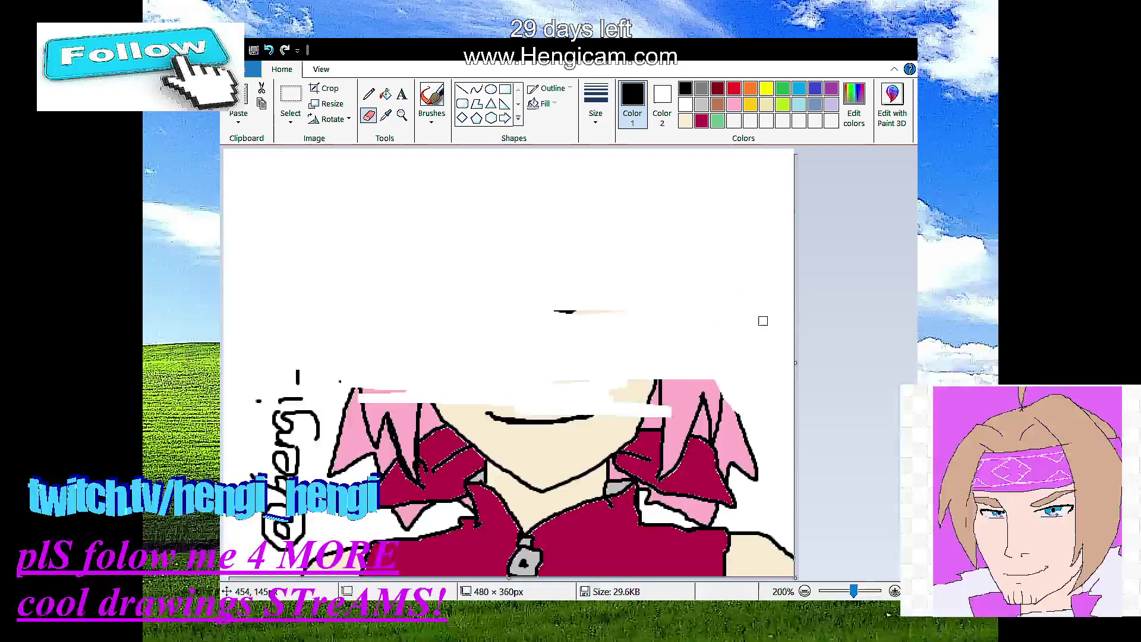
{"action": "mouse_move", "coordinate": [512, 310]}
{"action": "left_mouse_down"}
{"action": "mouse_move", "coordinate": [450, 314]}
{"action": "mouse_move", "coordinate": [441, 377]}
{"action": "mouse_move", "coordinate": [812, 412]}
{"action": "mouse_move", "coordinate": [432, 415]}
{"action": "mouse_move", "coordinate": [667, 433]}
{"action": "mouse_move", "coordinate": [711, 409]}
{"action": "mouse_move", "coordinate": [408, 415]}
{"action": "mouse_move", "coordinate": [529, 381]}
{"action": "mouse_move", "coordinate": [661, 448]}
{"action": "mouse_move", "coordinate": [388, 438]}
{"action": "mouse_move", "coordinate": [569, 477]}
{"action": "mouse_move", "coordinate": [289, 411]}
{"action": "mouse_move", "coordinate": [239, 376]}
{"action": "mouse_move", "coordinate": [290, 367]}
{"action": "mouse_move", "coordinate": [366, 409]}
{"action": "mouse_move", "coordinate": [489, 396]}
{"action": "mouse_move", "coordinate": [243, 389]}
{"action": "mouse_move", "coordinate": [280, 380]}
{"action": "mouse_move", "coordinate": [562, 419]}
{"action": "mouse_move", "coordinate": [364, 417]}
{"action": "mouse_move", "coordinate": [320, 401]}
{"action": "mouse_move", "coordinate": [581, 395]}
{"action": "mouse_move", "coordinate": [456, 408]}
{"action": "mouse_move", "coordinate": [669, 414]}
{"action": "mouse_move", "coordinate": [362, 400]}
{"action": "mouse_move", "coordinate": [679, 384]}
{"action": "mouse_move", "coordinate": [743, 398]}
{"action": "mouse_move", "coordinate": [710, 359]}
{"action": "mouse_move", "coordinate": [736, 514]}
{"action": "mouse_move", "coordinate": [755, 507]}
{"action": "mouse_move", "coordinate": [732, 410]}
{"action": "mouse_move", "coordinate": [801, 524]}
{"action": "mouse_move", "coordinate": [767, 489]}
{"action": "mouse_move", "coordinate": [757, 555]}
{"action": "mouse_move", "coordinate": [732, 577]}
{"action": "mouse_move", "coordinate": [722, 415]}
{"action": "mouse_move", "coordinate": [698, 360]}
{"action": "mouse_move", "coordinate": [737, 546]}
{"action": "mouse_move", "coordinate": [721, 569]}
{"action": "mouse_move", "coordinate": [694, 371]}
{"action": "mouse_move", "coordinate": [713, 532]}
{"action": "mouse_move", "coordinate": [766, 506]}
{"action": "mouse_move", "coordinate": [397, 509]}
{"action": "mouse_move", "coordinate": [271, 495]}
{"action": "mouse_move", "coordinate": [749, 532]}
{"action": "mouse_move", "coordinate": [574, 557]}
{"action": "mouse_move", "coordinate": [354, 540]}
{"action": "mouse_move", "coordinate": [356, 523]}
{"action": "mouse_move", "coordinate": [674, 544]}
{"action": "mouse_move", "coordinate": [352, 542]}
{"action": "mouse_move", "coordinate": [615, 535]}
{"action": "mouse_move", "coordinate": [678, 560]}
{"action": "mouse_move", "coordinate": [782, 547]}
{"action": "mouse_move", "coordinate": [786, 573]}
{"action": "mouse_move", "coordinate": [404, 569]}
{"action": "mouse_move", "coordinate": [605, 571]}
{"action": "mouse_move", "coordinate": [574, 562]}
{"action": "mouse_move", "coordinate": [605, 572]}
{"action": "mouse_move", "coordinate": [433, 552]}
{"action": "mouse_move", "coordinate": [335, 569]}
{"action": "mouse_move", "coordinate": [470, 564]}
{"action": "mouse_move", "coordinate": [325, 523]}
{"action": "mouse_move", "coordinate": [278, 454]}
{"action": "mouse_move", "coordinate": [275, 385]}
{"action": "mouse_move", "coordinate": [255, 499]}
{"action": "mouse_move", "coordinate": [279, 390]}
{"action": "mouse_move", "coordinate": [357, 375]}
{"action": "mouse_move", "coordinate": [347, 427]}
{"action": "mouse_move", "coordinate": [387, 470]}
{"action": "mouse_move", "coordinate": [391, 397]}
{"action": "mouse_move", "coordinate": [398, 483]}
{"action": "mouse_move", "coordinate": [411, 482]}
{"action": "mouse_move", "coordinate": [404, 411]}
{"action": "mouse_move", "coordinate": [439, 497]}
{"action": "mouse_move", "coordinate": [480, 430]}
{"action": "left_mouse_up"}
{"action": "mouse_move", "coordinate": [445, 519]}
{"action": "left_mouse_down"}
{"action": "mouse_move", "coordinate": [440, 497]}
{"action": "mouse_move", "coordinate": [527, 398]}
{"action": "mouse_move", "coordinate": [511, 492]}
{"action": "left_mouse_up"}
{"action": "mouse_move", "coordinate": [470, 536]}
{"action": "left_mouse_down"}
{"action": "mouse_move", "coordinate": [549, 460]}
{"action": "mouse_move", "coordinate": [553, 390]}
{"action": "mouse_move", "coordinate": [575, 375]}
{"action": "mouse_move", "coordinate": [552, 401]}
{"action": "mouse_move", "coordinate": [530, 499]}
{"action": "mouse_move", "coordinate": [549, 521]}
{"action": "mouse_move", "coordinate": [557, 462]}
{"action": "mouse_move", "coordinate": [642, 368]}
{"action": "mouse_move", "coordinate": [639, 411]}
{"action": "mouse_move", "coordinate": [575, 499]}
{"action": "mouse_move", "coordinate": [538, 509]}
{"action": "mouse_move", "coordinate": [568, 455]}
{"action": "left_mouse_up"}
{"action": "mouse_move", "coordinate": [647, 352]}
{"action": "left_mouse_down"}
{"action": "mouse_move", "coordinate": [646, 447]}
{"action": "mouse_move", "coordinate": [618, 461]}
{"action": "mouse_move", "coordinate": [654, 374]}
{"action": "mouse_move", "coordinate": [683, 358]}
{"action": "mouse_move", "coordinate": [682, 391]}
{"action": "left_mouse_up"}
{"action": "mouse_move", "coordinate": [635, 487]}
{"action": "left_mouse_down"}
{"action": "mouse_move", "coordinate": [684, 395]}
{"action": "mouse_move", "coordinate": [647, 487]}
{"action": "mouse_move", "coordinate": [660, 530]}
{"action": "mouse_move", "coordinate": [657, 503]}
{"action": "mouse_move", "coordinate": [689, 474]}
{"action": "mouse_move", "coordinate": [687, 483]}
{"action": "mouse_move", "coordinate": [696, 451]}
{"action": "mouse_move", "coordinate": [698, 492]}
{"action": "mouse_move", "coordinate": [687, 494]}
{"action": "mouse_move", "coordinate": [705, 546]}
{"action": "mouse_move", "coordinate": [694, 554]}
{"action": "mouse_move", "coordinate": [671, 495]}
{"action": "left_mouse_up"}
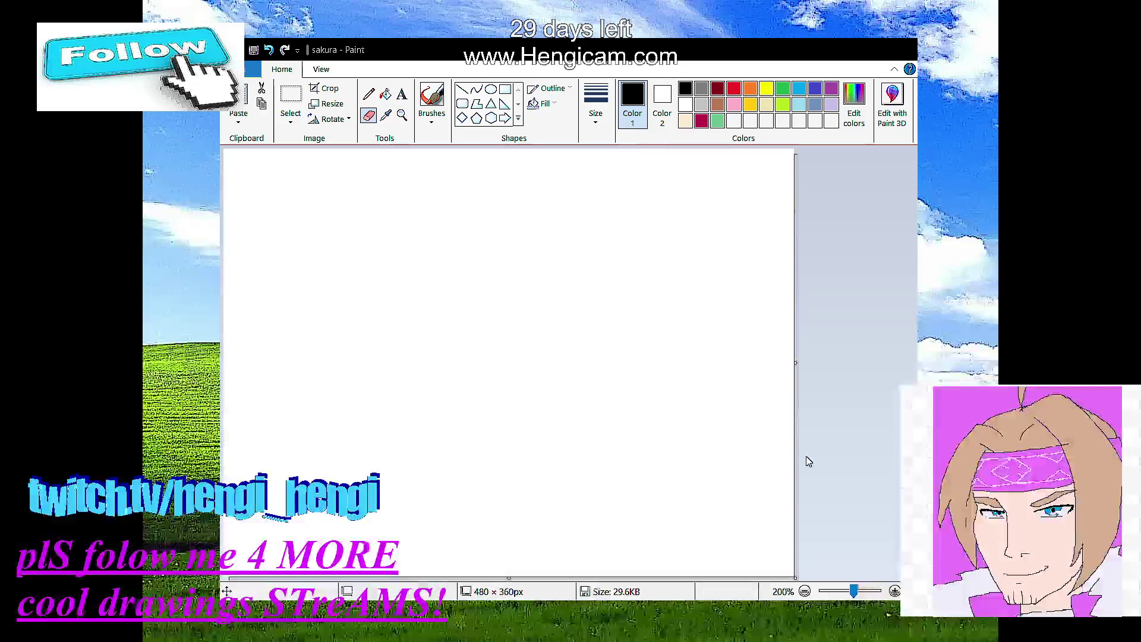
{"action": "key", "text": "ctrl+s"}
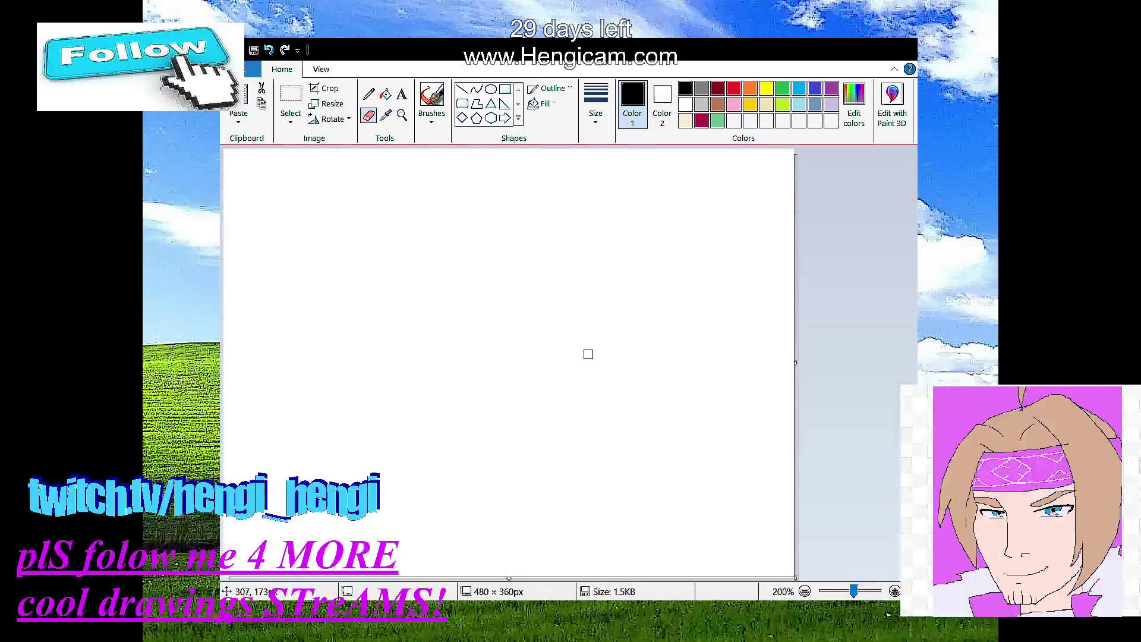
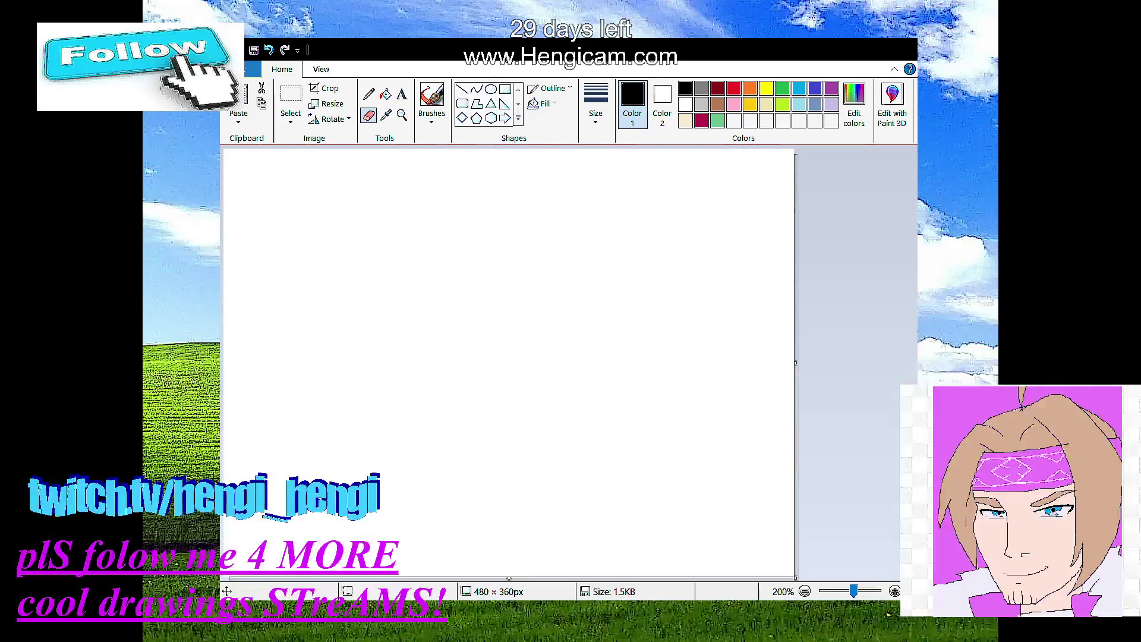
Step: Sketch a face with the black brush in the middle of the blank canvas: curved jaw, mouth lines, nose marks and two neck lines
{"action": "left_click", "coordinate": [432, 98]}
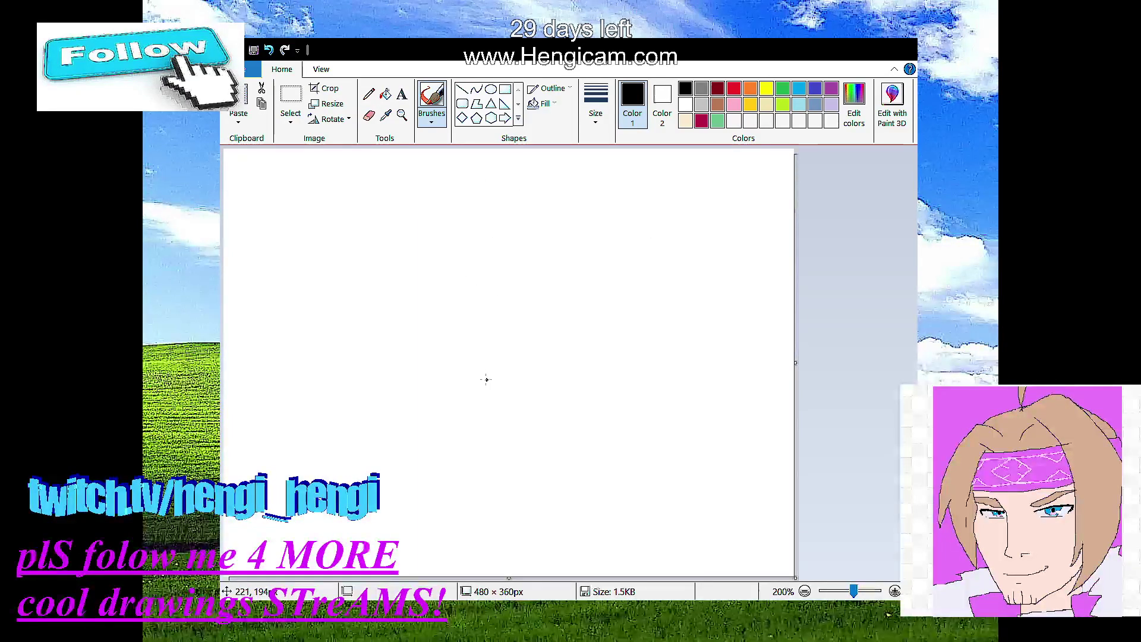
{"action": "mouse_move", "coordinate": [461, 357]}
{"action": "left_mouse_down"}
{"action": "mouse_move", "coordinate": [522, 410]}
{"action": "mouse_move", "coordinate": [602, 366]}
{"action": "left_mouse_up"}
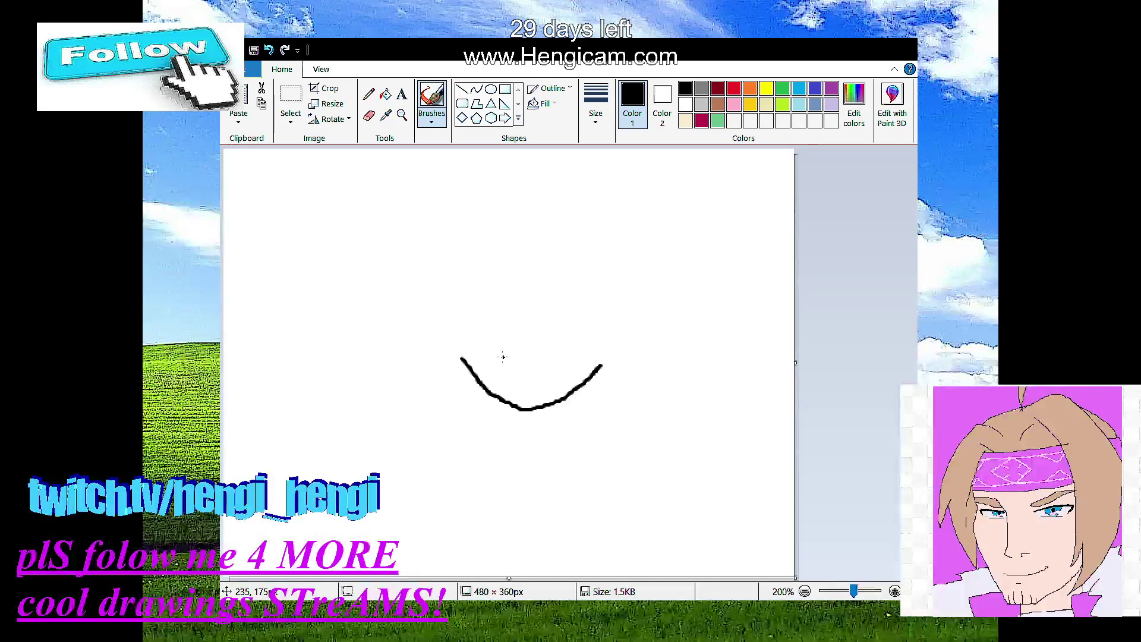
{"action": "left_click_drag", "start_coordinate": [503, 357], "coordinate": [568, 357]}
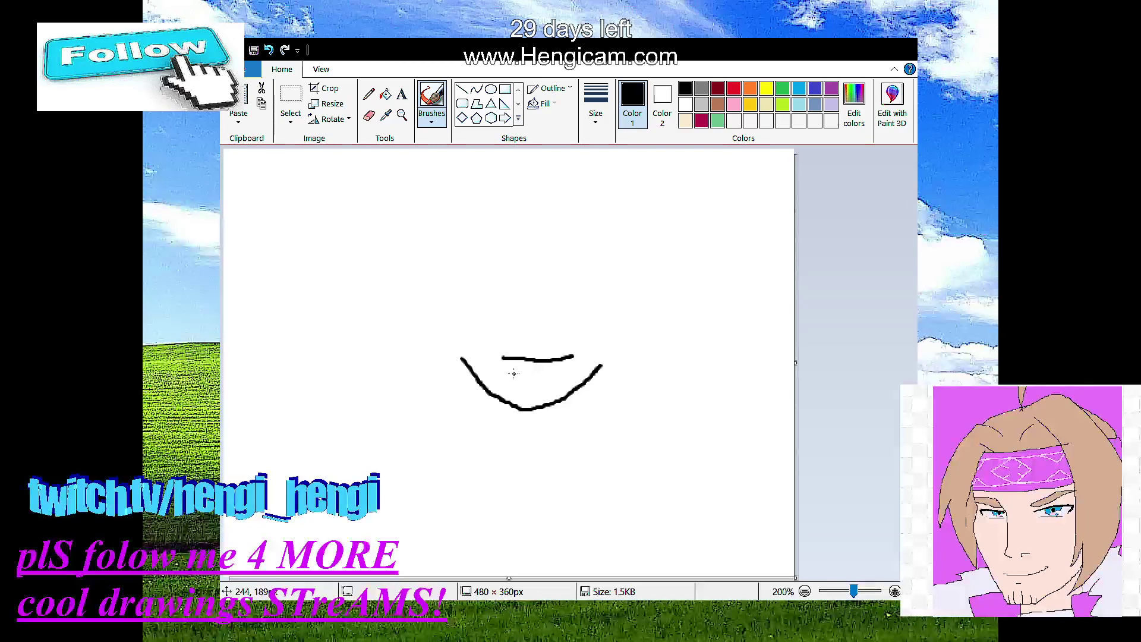
{"action": "left_click_drag", "start_coordinate": [510, 374], "coordinate": [541, 373]}
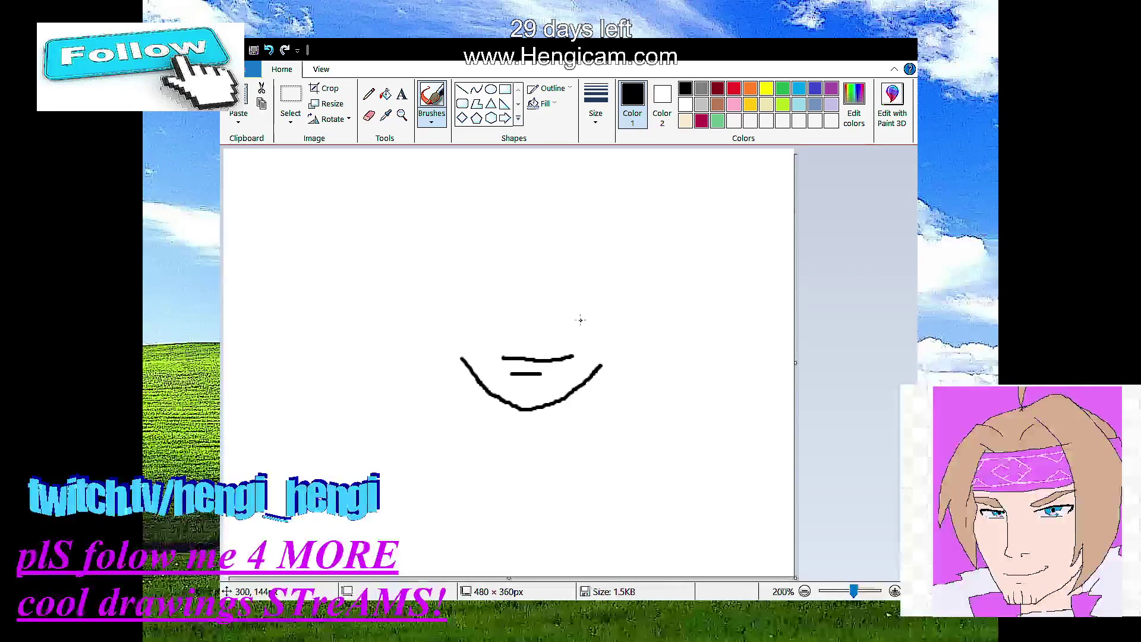
{"action": "left_click_drag", "start_coordinate": [524, 331], "coordinate": [523, 315]}
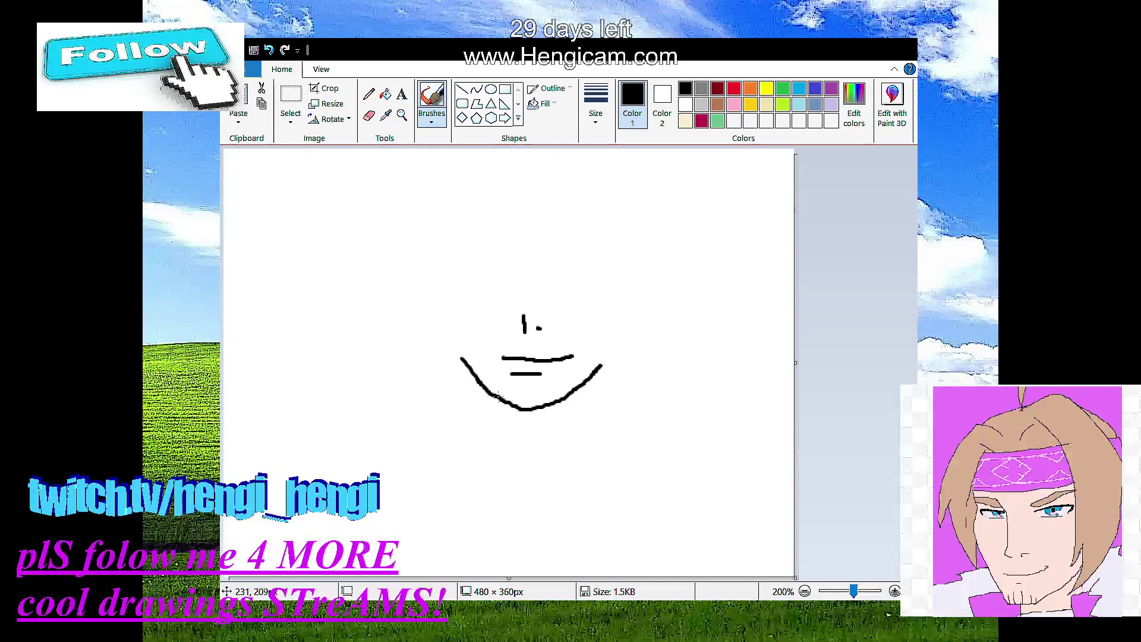
{"action": "left_click_drag", "start_coordinate": [495, 409], "coordinate": [494, 433]}
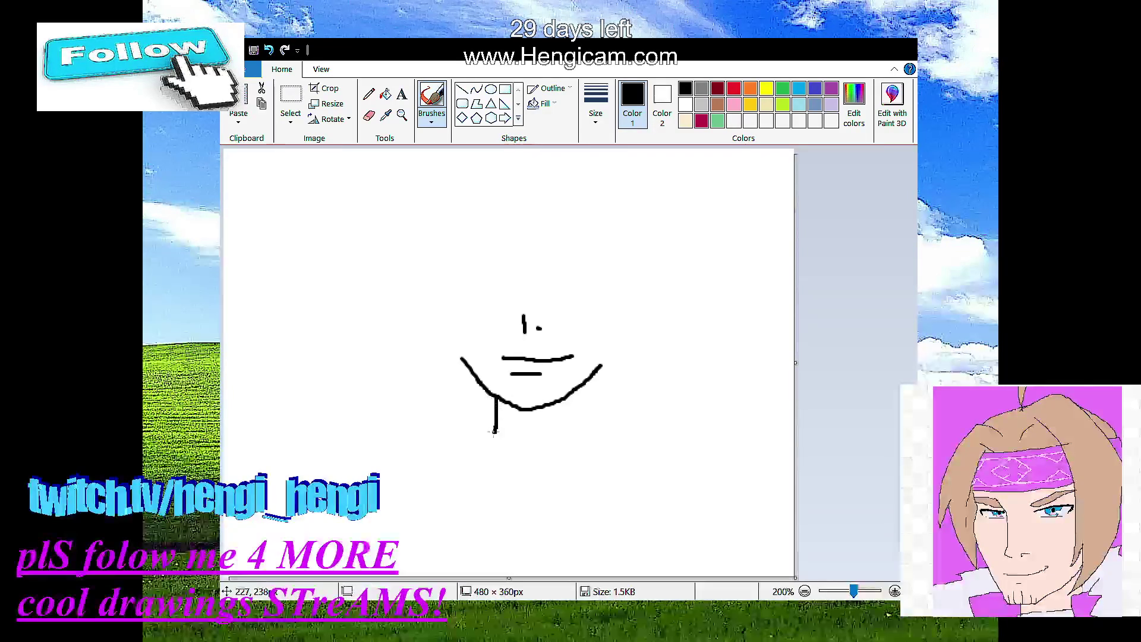
{"action": "mouse_move", "coordinate": [574, 394]}
{"action": "left_mouse_down"}
{"action": "mouse_move", "coordinate": [571, 428]}
{"action": "mouse_move", "coordinate": [578, 381]}
{"action": "mouse_move", "coordinate": [567, 427]}
{"action": "left_mouse_up"}
{"action": "left_click", "coordinate": [269, 49]}
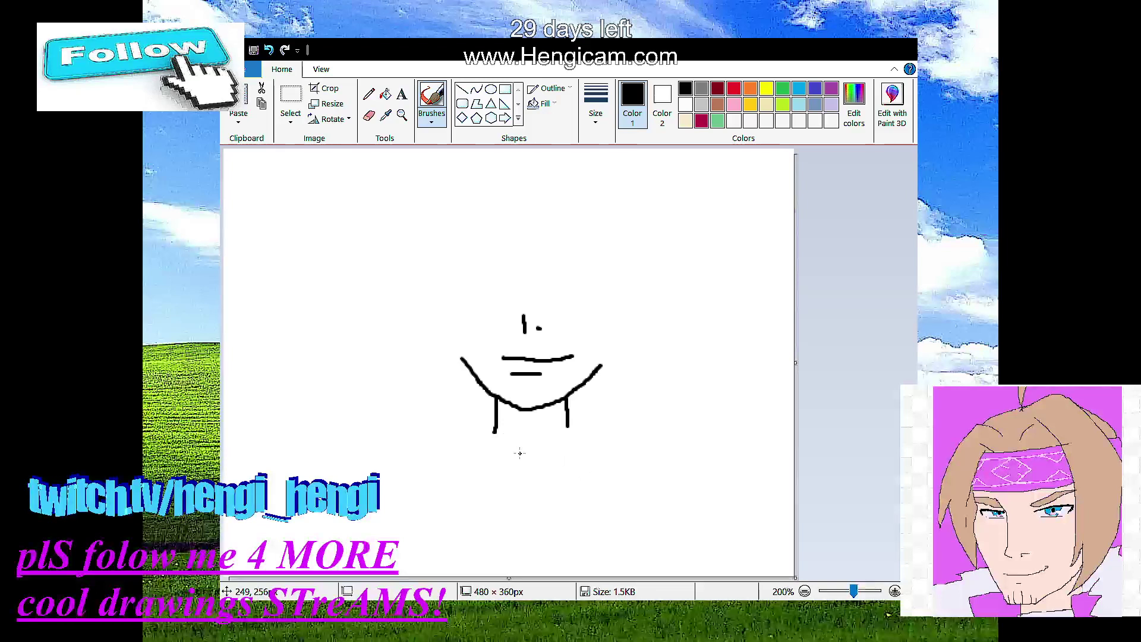
Step: Try a pointed neckline below the neck, and undo every stroke until the canvas is blank
{"action": "mouse_move", "coordinate": [495, 431]}
{"action": "left_mouse_down"}
{"action": "mouse_move", "coordinate": [529, 463]}
{"action": "mouse_move", "coordinate": [540, 443]}
{"action": "mouse_move", "coordinate": [595, 421]}
{"action": "left_mouse_up"}
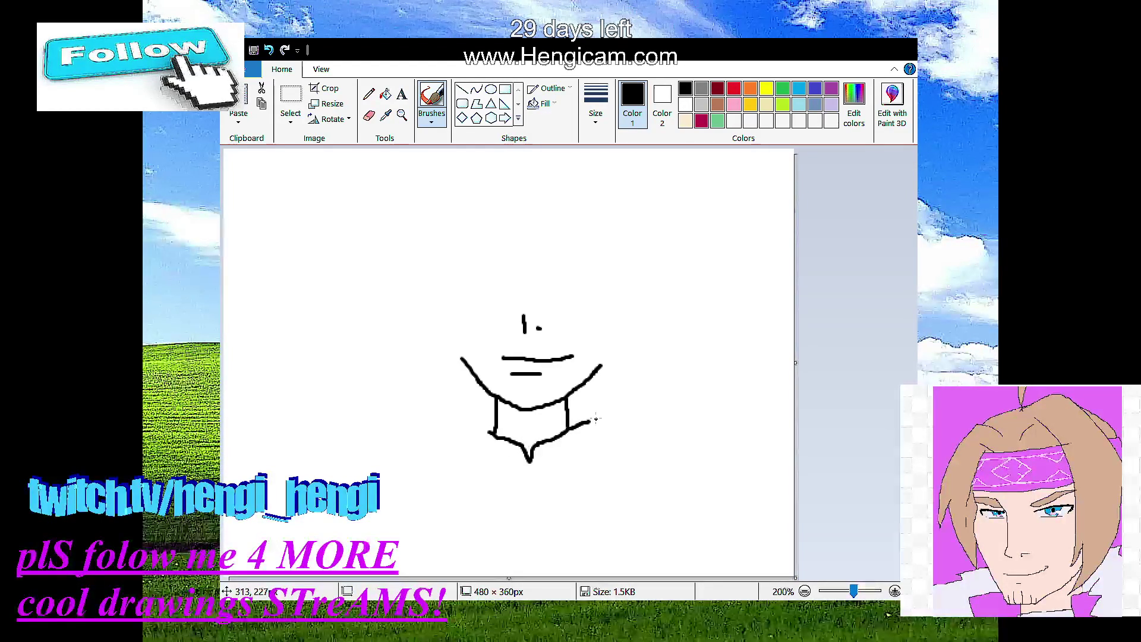
{"action": "left_click", "coordinate": [269, 51]}
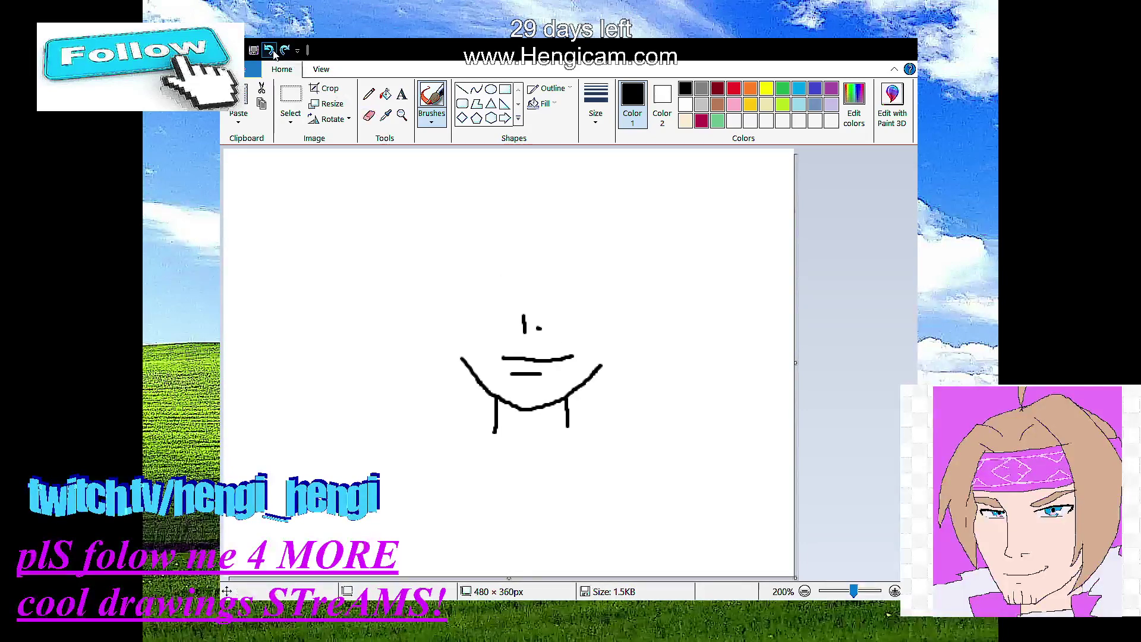
{"action": "left_click", "coordinate": [269, 51]}
{"action": "left_click", "coordinate": [269, 51]}
{"action": "left_click", "coordinate": [269, 50]}
{"action": "left_click", "coordinate": [269, 50]}
{"action": "left_click", "coordinate": [269, 51]}
{"action": "left_click", "coordinate": [269, 51]}
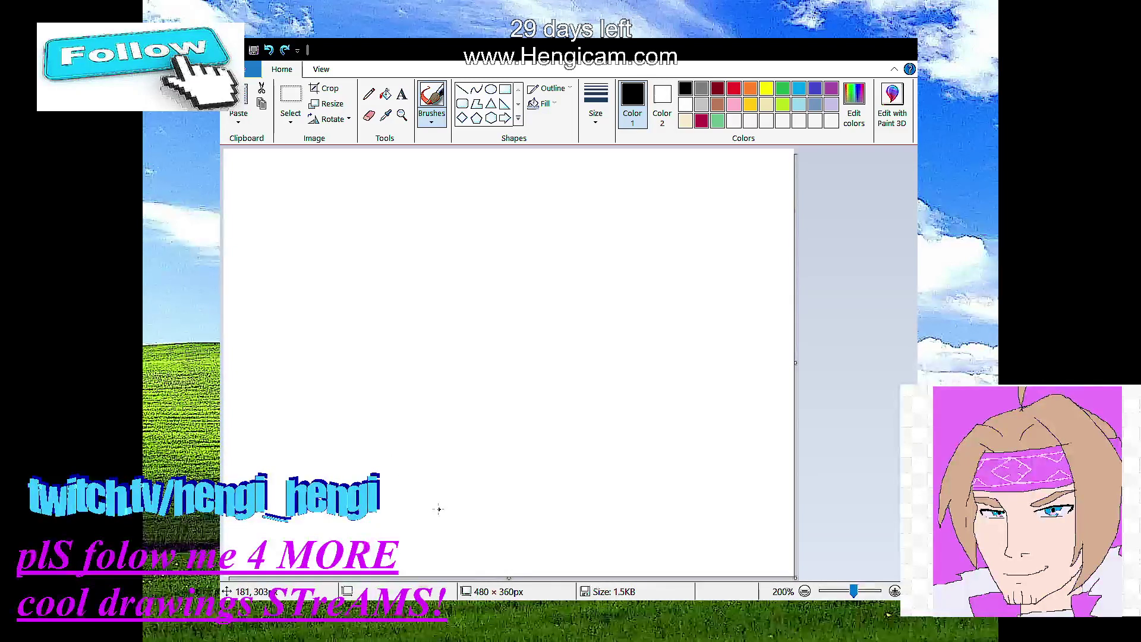
Step: Brush the two rounded bust curves low on the canvas and a large bow with hanging tails and a V-shaped shirt opening between them
{"action": "mouse_move", "coordinate": [391, 487]}
{"action": "left_mouse_down"}
{"action": "mouse_move", "coordinate": [447, 527]}
{"action": "mouse_move", "coordinate": [504, 517]}
{"action": "mouse_move", "coordinate": [625, 530]}
{"action": "mouse_move", "coordinate": [669, 494]}
{"action": "mouse_move", "coordinate": [657, 439]}
{"action": "left_mouse_up"}
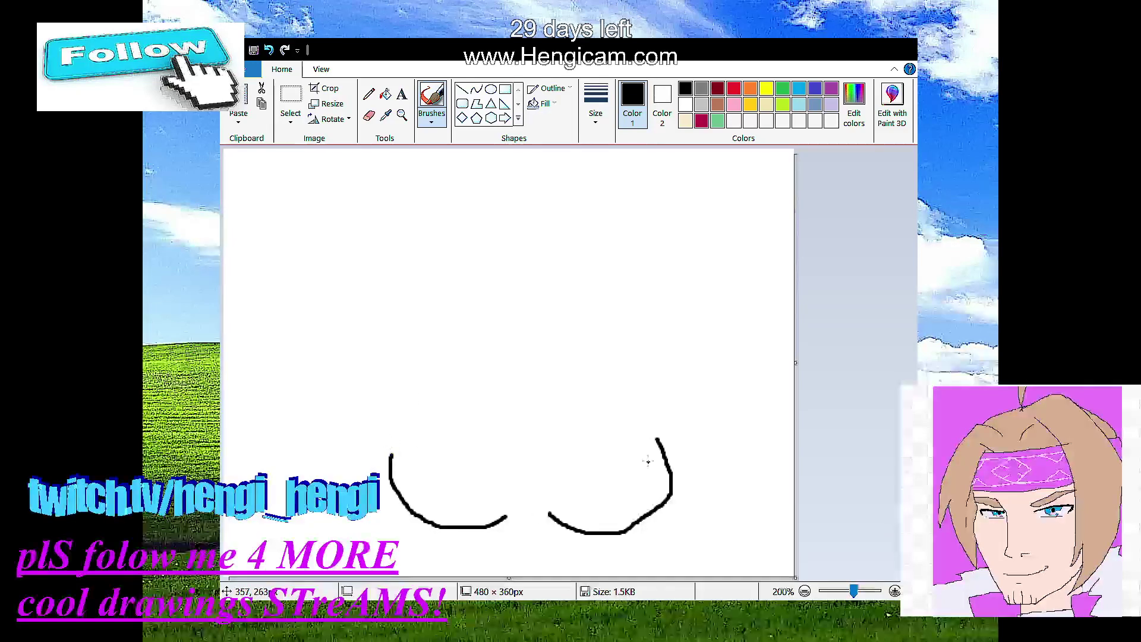
{"action": "left_click_drag", "start_coordinate": [391, 453], "coordinate": [426, 406]}
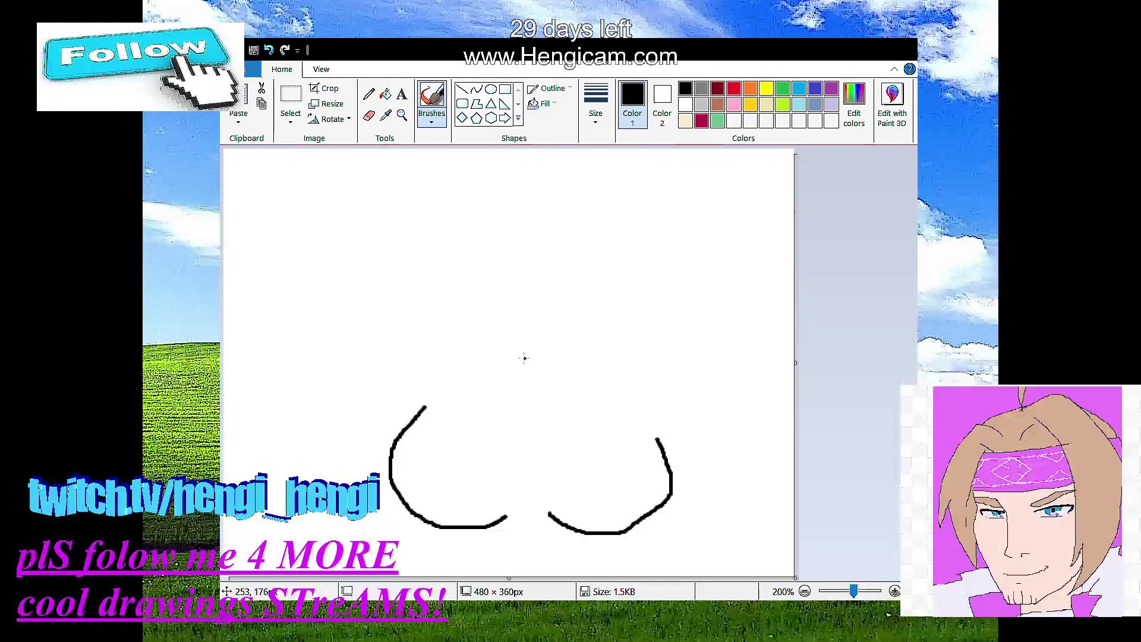
{"action": "mouse_move", "coordinate": [521, 363]}
{"action": "left_mouse_down"}
{"action": "mouse_move", "coordinate": [522, 397]}
{"action": "mouse_move", "coordinate": [530, 360]}
{"action": "mouse_move", "coordinate": [532, 400]}
{"action": "mouse_move", "coordinate": [520, 361]}
{"action": "mouse_move", "coordinate": [453, 352]}
{"action": "mouse_move", "coordinate": [462, 397]}
{"action": "mouse_move", "coordinate": [479, 412]}
{"action": "mouse_move", "coordinate": [529, 395]}
{"action": "mouse_move", "coordinate": [536, 359]}
{"action": "mouse_move", "coordinate": [600, 359]}
{"action": "mouse_move", "coordinate": [596, 377]}
{"action": "mouse_move", "coordinate": [559, 402]}
{"action": "left_mouse_up"}
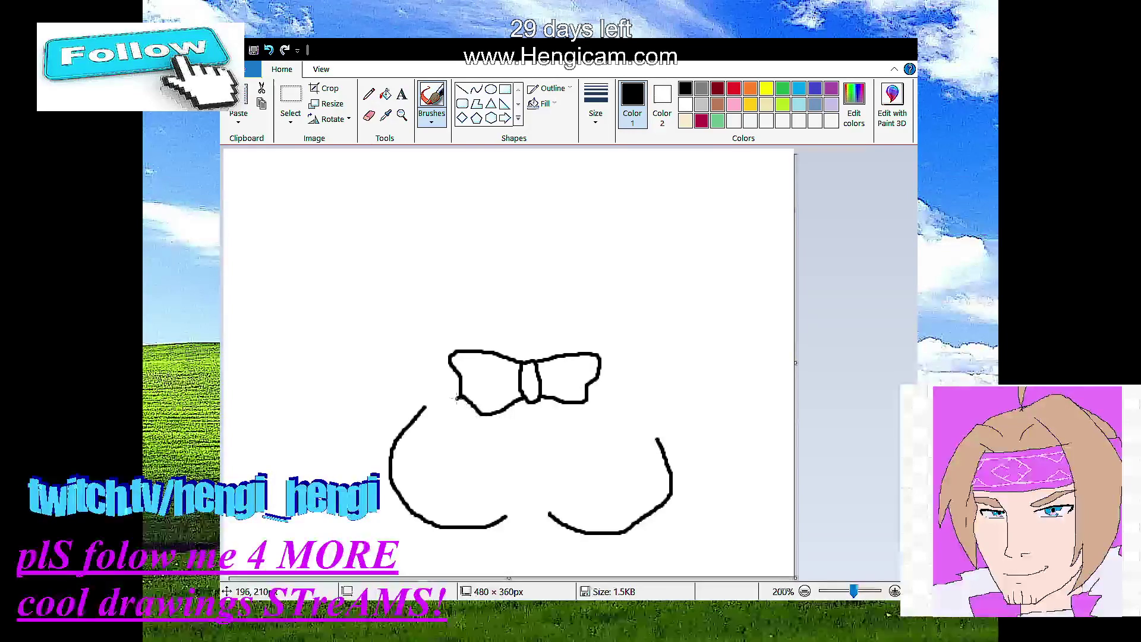
{"action": "mouse_move", "coordinate": [460, 397]}
{"action": "left_mouse_down"}
{"action": "mouse_move", "coordinate": [476, 434]}
{"action": "mouse_move", "coordinate": [525, 398]}
{"action": "mouse_move", "coordinate": [572, 437]}
{"action": "mouse_move", "coordinate": [610, 410]}
{"action": "mouse_move", "coordinate": [590, 386]}
{"action": "left_mouse_up"}
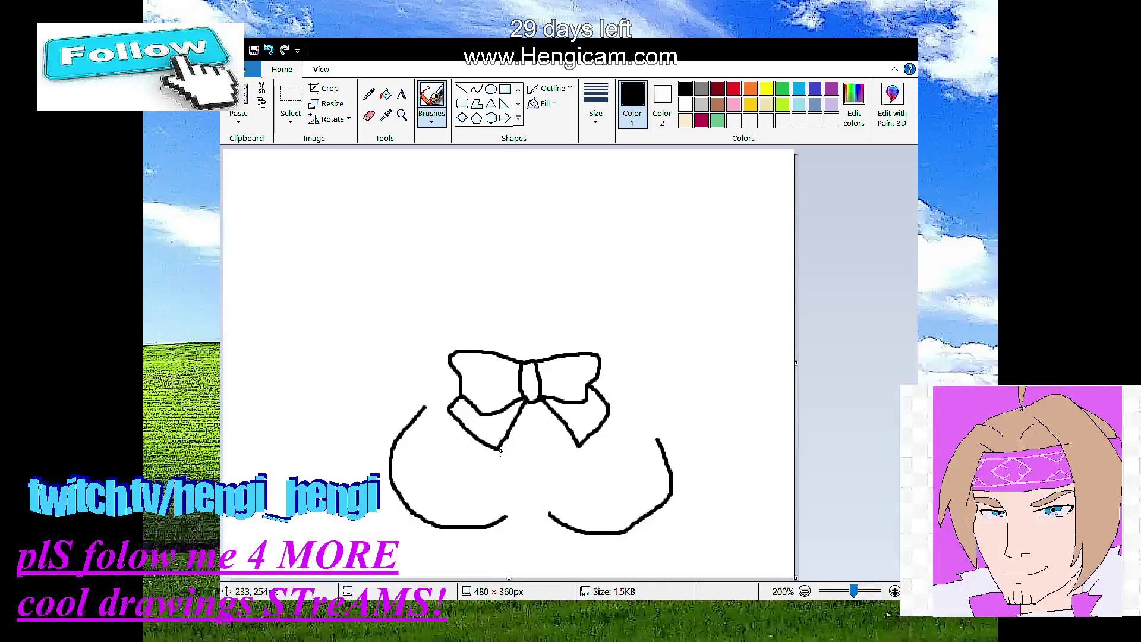
{"action": "mouse_move", "coordinate": [497, 447]}
{"action": "left_mouse_down"}
{"action": "mouse_move", "coordinate": [530, 501]}
{"action": "mouse_move", "coordinate": [571, 436]}
{"action": "left_mouse_up"}
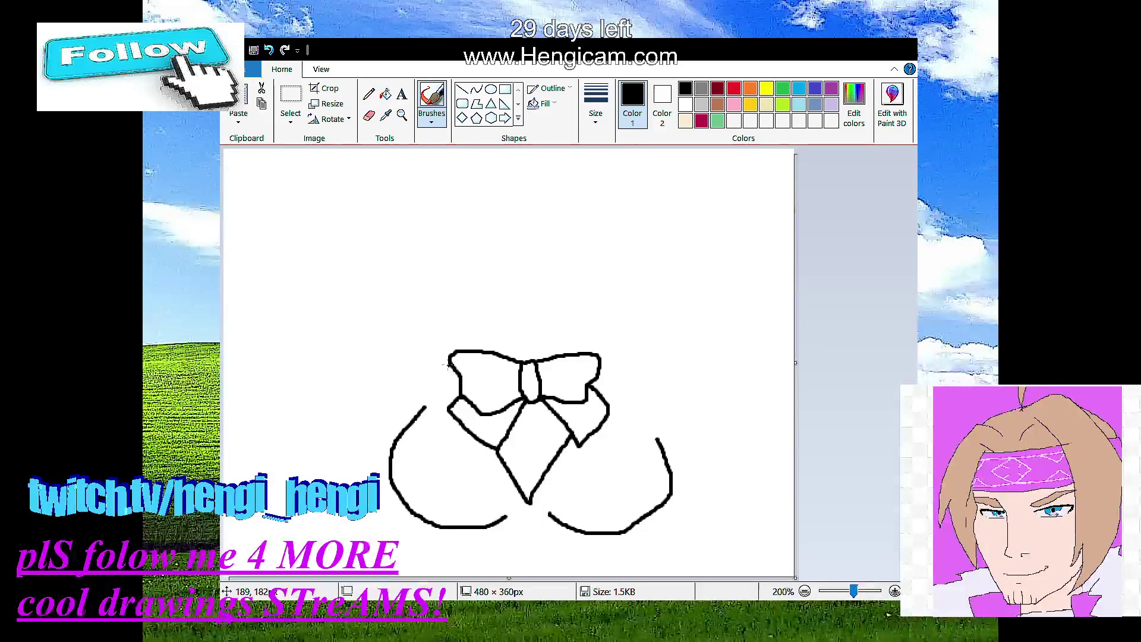
Step: Draw the jacket lapels meeting at the chest, the collar pieces beside the bow, and two upright collar tips above its knot
{"action": "mouse_move", "coordinate": [437, 373]}
{"action": "left_mouse_down"}
{"action": "mouse_move", "coordinate": [421, 386]}
{"action": "mouse_move", "coordinate": [435, 402]}
{"action": "mouse_move", "coordinate": [423, 416]}
{"action": "mouse_move", "coordinate": [462, 463]}
{"action": "mouse_move", "coordinate": [527, 505]}
{"action": "left_mouse_up"}
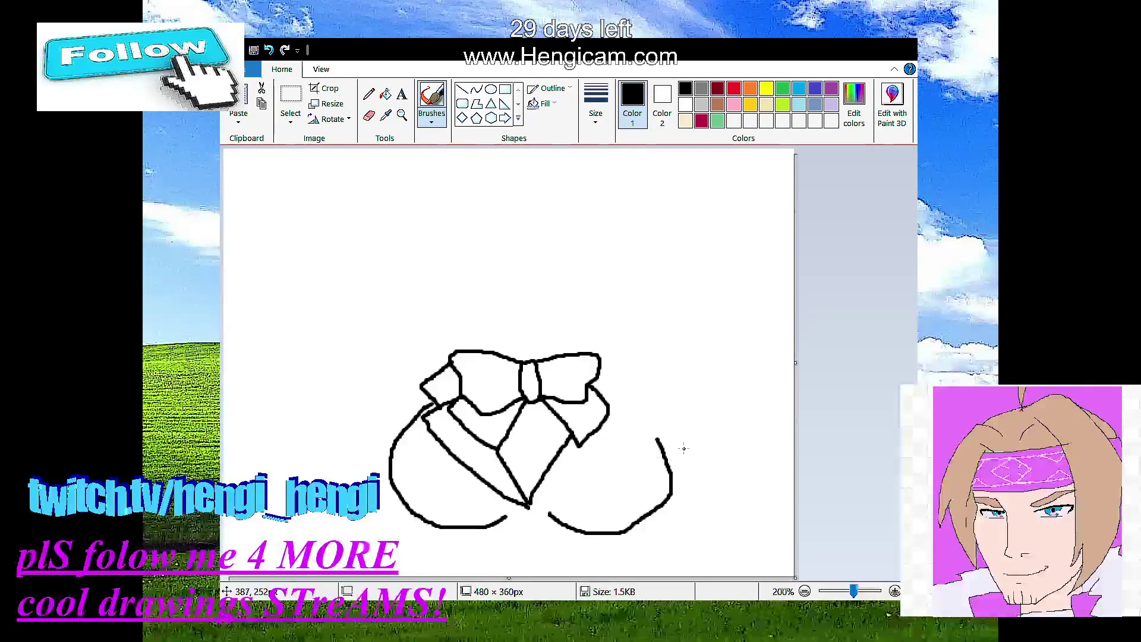
{"action": "mouse_move", "coordinate": [528, 506]}
{"action": "left_mouse_down"}
{"action": "mouse_move", "coordinate": [621, 435]}
{"action": "mouse_move", "coordinate": [629, 423]}
{"action": "mouse_move", "coordinate": [610, 411]}
{"action": "mouse_move", "coordinate": [634, 389]}
{"action": "mouse_move", "coordinate": [600, 350]}
{"action": "left_mouse_up"}
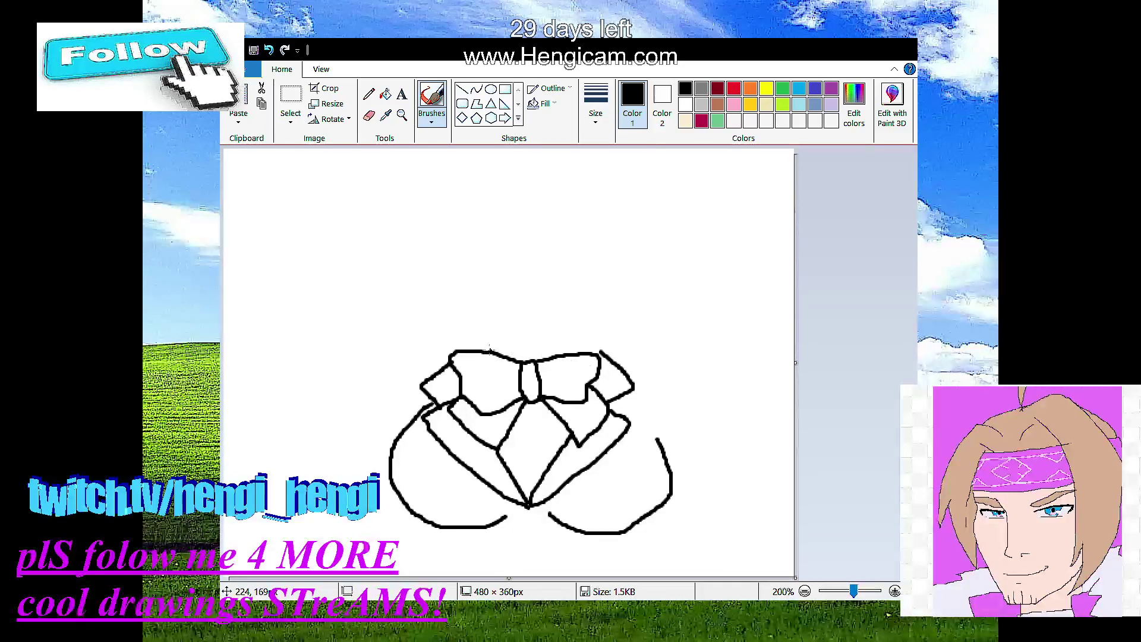
{"action": "mouse_move", "coordinate": [492, 340]}
{"action": "left_mouse_down"}
{"action": "mouse_move", "coordinate": [510, 336]}
{"action": "mouse_move", "coordinate": [530, 361]}
{"action": "mouse_move", "coordinate": [567, 336]}
{"action": "mouse_move", "coordinate": [574, 355]}
{"action": "left_mouse_up"}
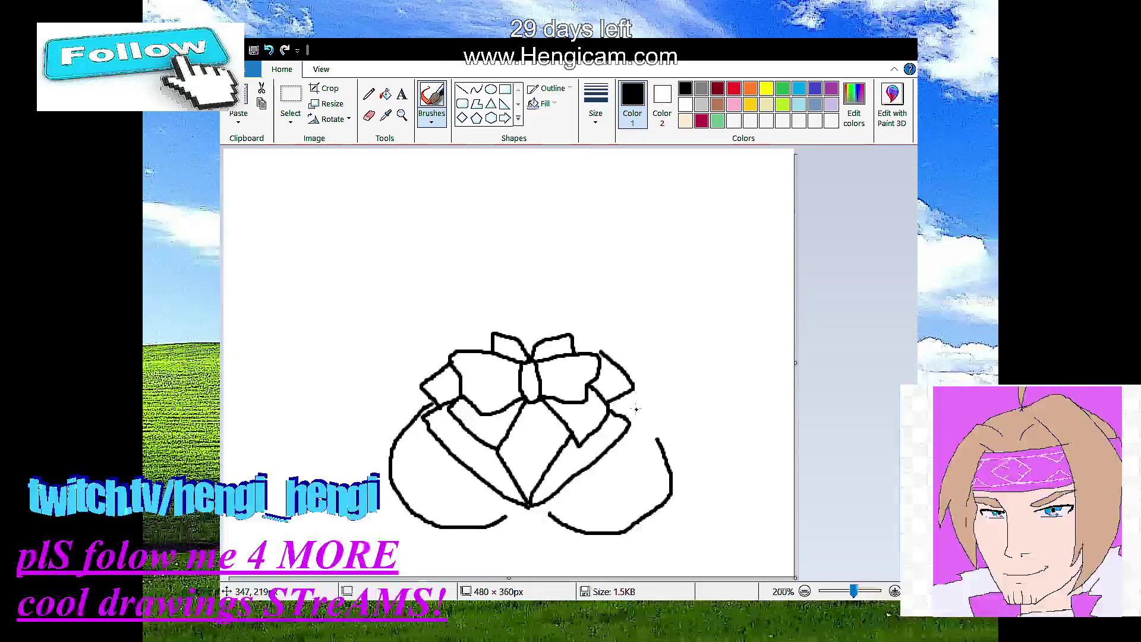
Step: Close the bust outline up to the collar and draw both waist sides and the jacket's centre line down to the canvas edge
{"action": "left_click_drag", "start_coordinate": [657, 440], "coordinate": [630, 393]}
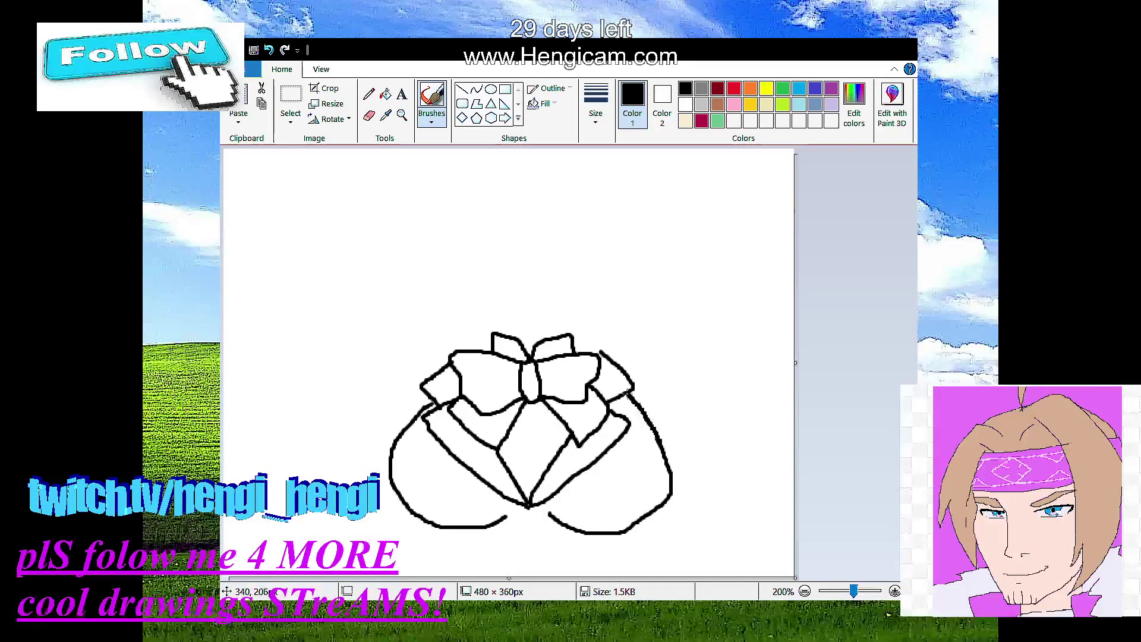
{"action": "left_click_drag", "start_coordinate": [600, 352], "coordinate": [569, 342]}
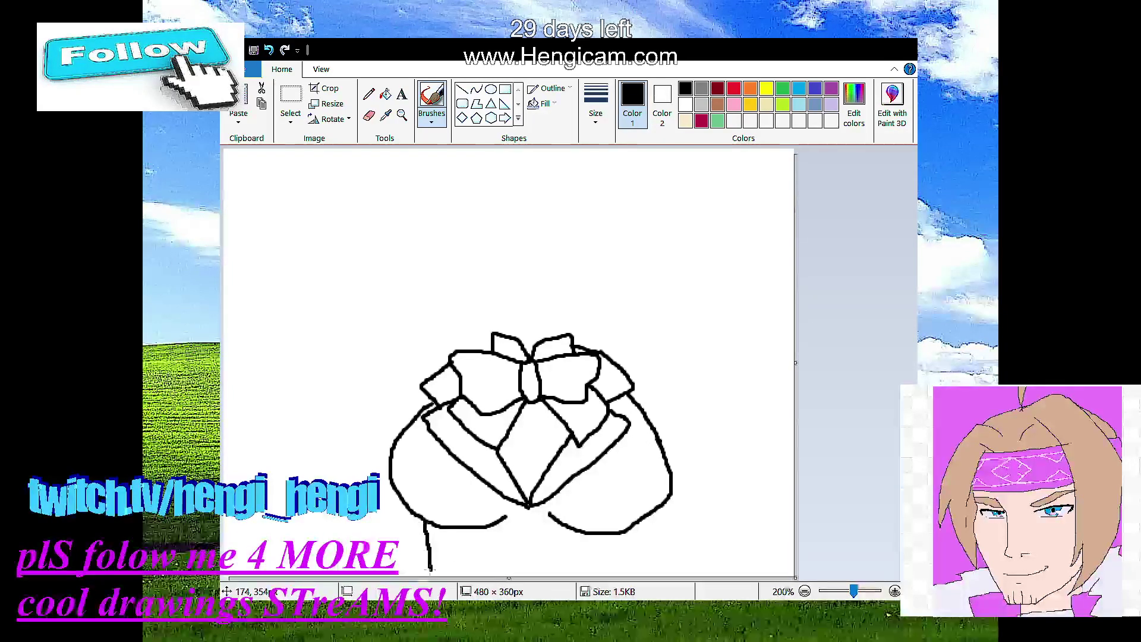
{"action": "left_click_drag", "start_coordinate": [631, 524], "coordinate": [624, 575]}
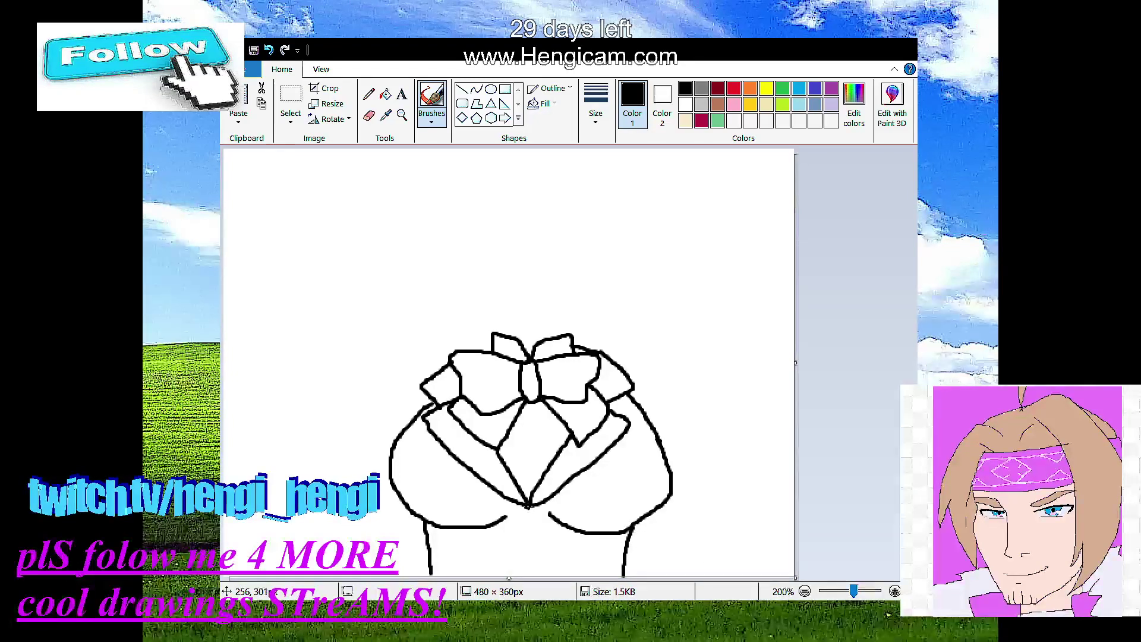
{"action": "left_click_drag", "start_coordinate": [528, 505], "coordinate": [529, 575]}
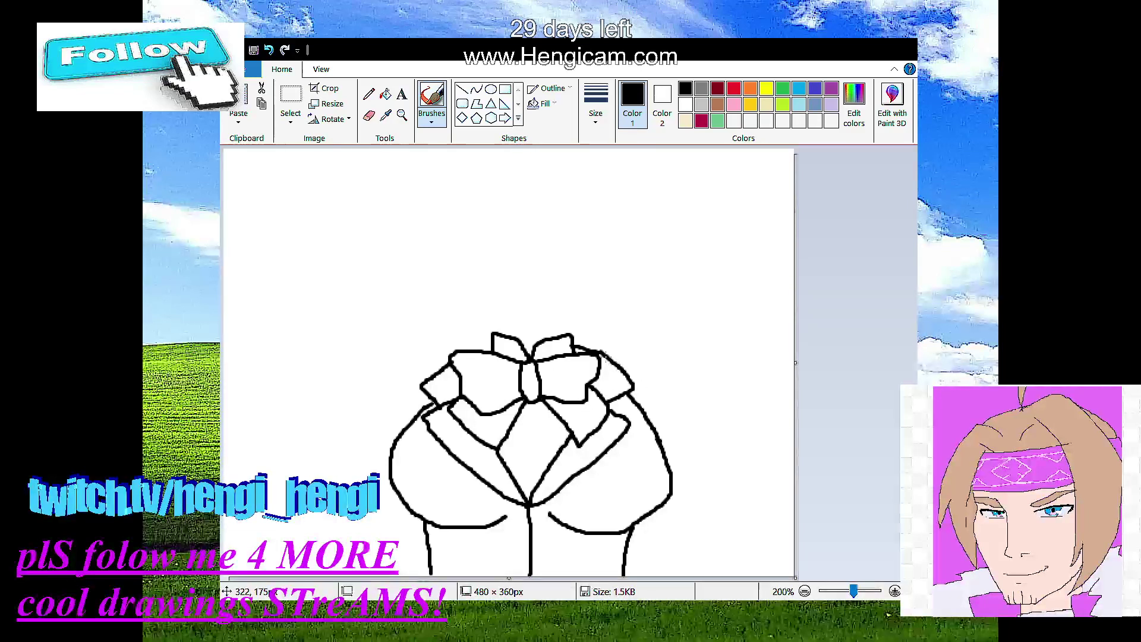
Step: Draw both shoulders and arms down to the canvas edge, with a diagonal sleeve crease inside each shoulder
{"action": "mouse_move", "coordinate": [601, 351]}
{"action": "left_mouse_down"}
{"action": "mouse_move", "coordinate": [676, 367]}
{"action": "mouse_move", "coordinate": [690, 411]}
{"action": "mouse_move", "coordinate": [667, 574]}
{"action": "left_mouse_up"}
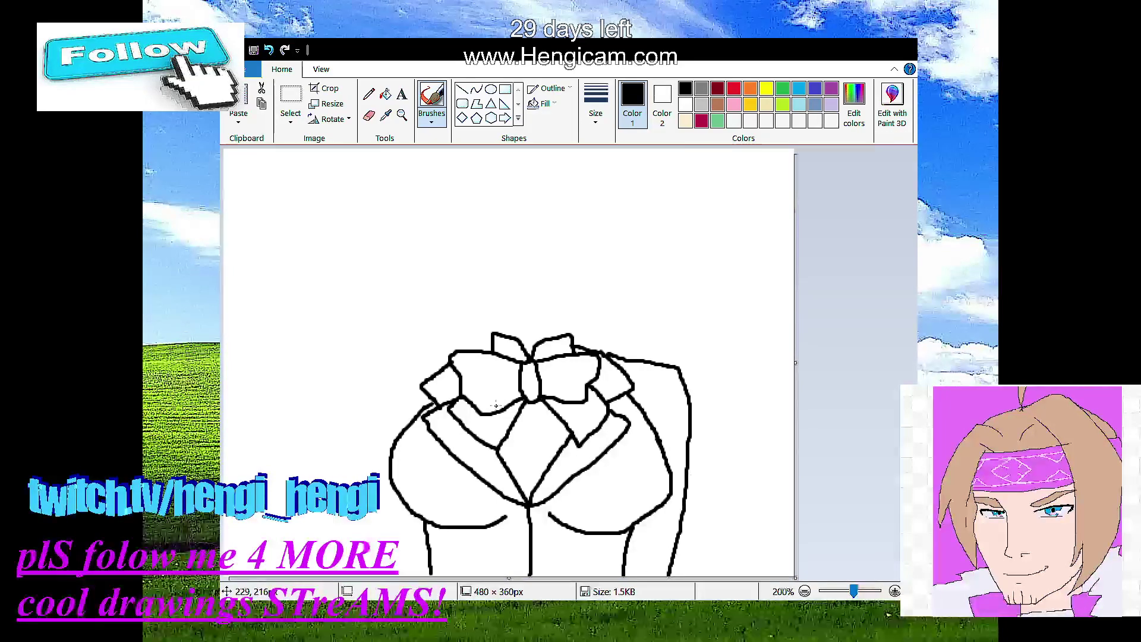
{"action": "mouse_move", "coordinate": [449, 356]}
{"action": "left_mouse_down"}
{"action": "mouse_move", "coordinate": [389, 370]}
{"action": "mouse_move", "coordinate": [381, 389]}
{"action": "mouse_move", "coordinate": [389, 553]}
{"action": "left_mouse_up"}
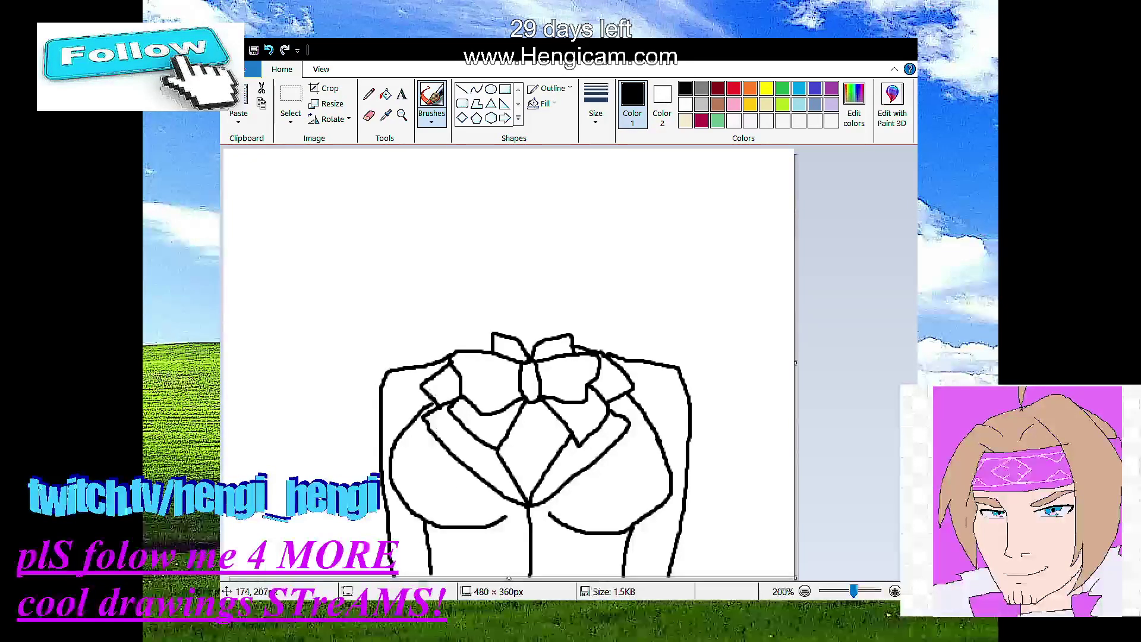
{"action": "left_click_drag", "start_coordinate": [392, 376], "coordinate": [415, 416]}
{"action": "left_click_drag", "start_coordinate": [673, 379], "coordinate": [651, 424]}
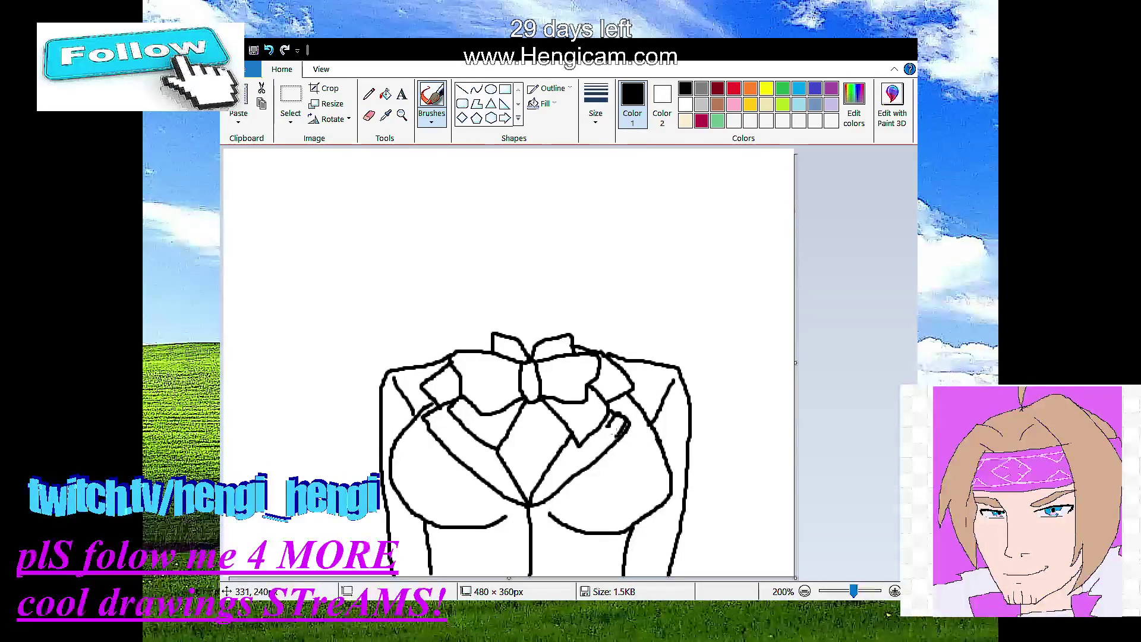
Step: Add small dark scribbles at the right lapel's upper end, shirt placket lines below the bow, and crease marks beside its knot
{"action": "left_click_drag", "start_coordinate": [630, 411], "coordinate": [625, 410]}
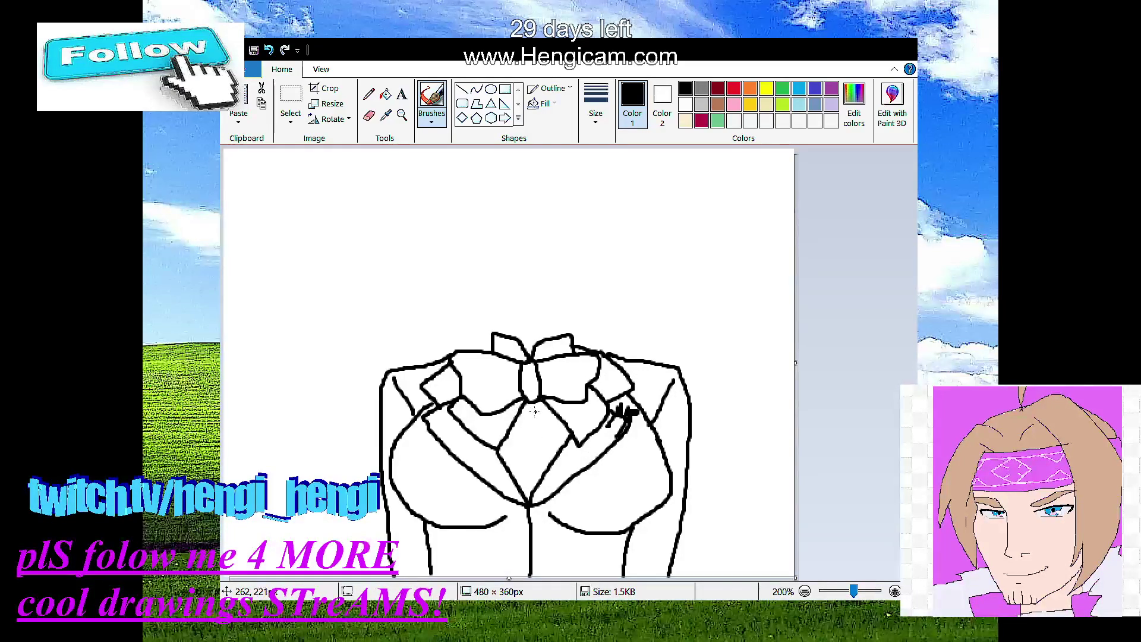
{"action": "left_click_drag", "start_coordinate": [528, 403], "coordinate": [525, 497]}
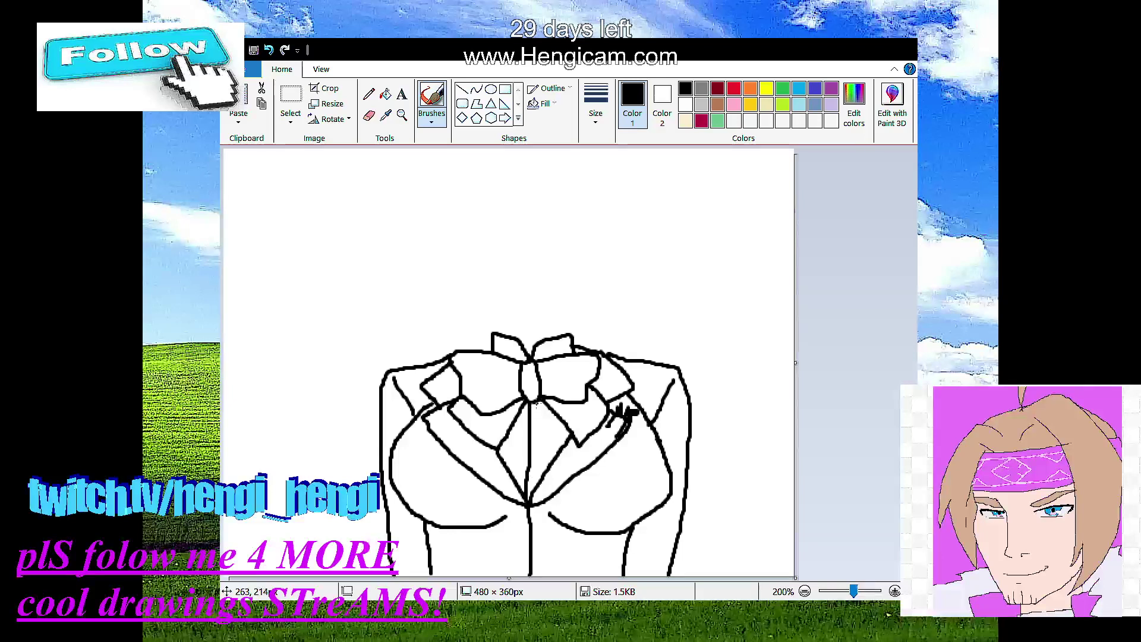
{"action": "left_click_drag", "start_coordinate": [536, 420], "coordinate": [540, 450]}
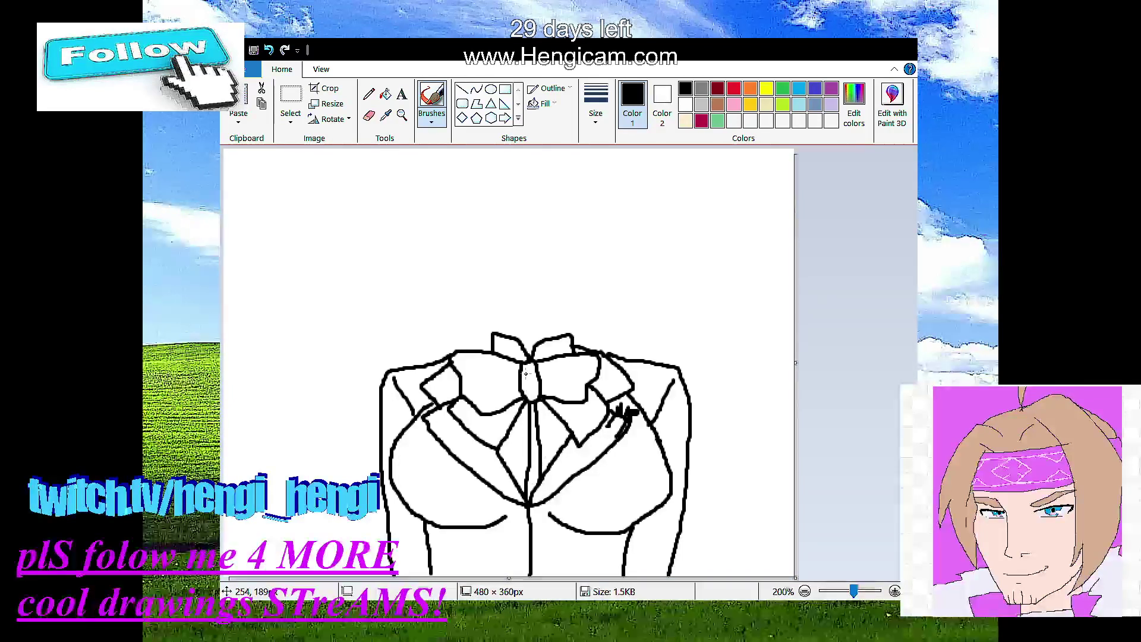
{"action": "left_click_drag", "start_coordinate": [517, 385], "coordinate": [503, 388]}
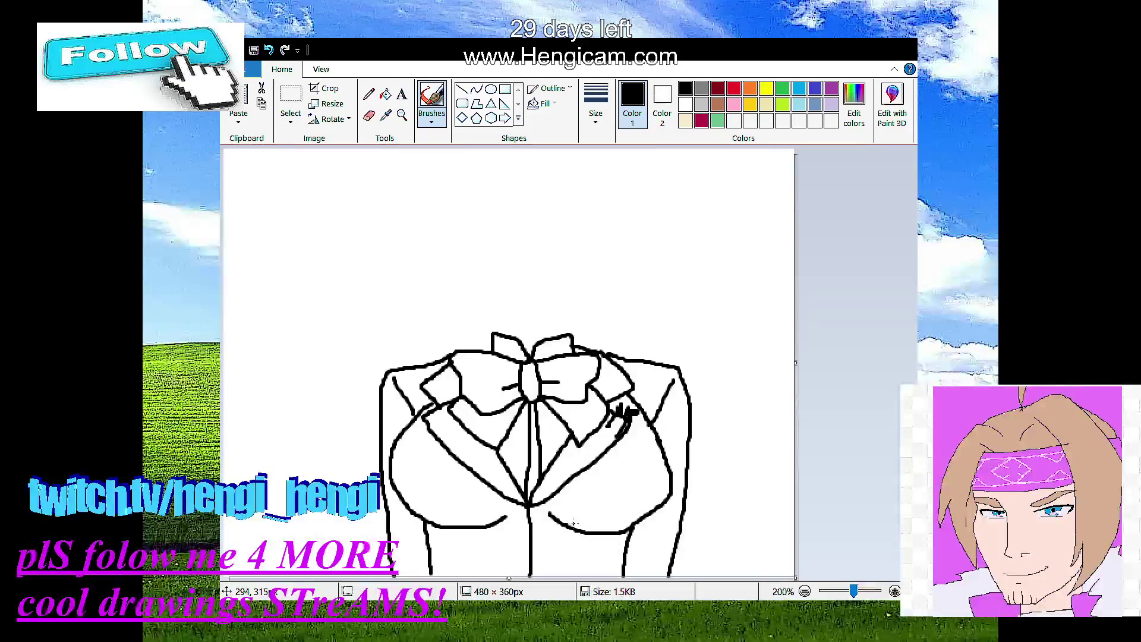
Step: Draw a narrow rectangular pocket on the right side of the chest and vertical jacket seams down both sides to the canvas edge
{"action": "mouse_move", "coordinate": [594, 463]}
{"action": "left_mouse_down"}
{"action": "mouse_move", "coordinate": [650, 467]}
{"action": "mouse_move", "coordinate": [649, 457]}
{"action": "mouse_move", "coordinate": [596, 461]}
{"action": "mouse_move", "coordinate": [622, 497]}
{"action": "mouse_move", "coordinate": [607, 532]}
{"action": "left_mouse_up"}
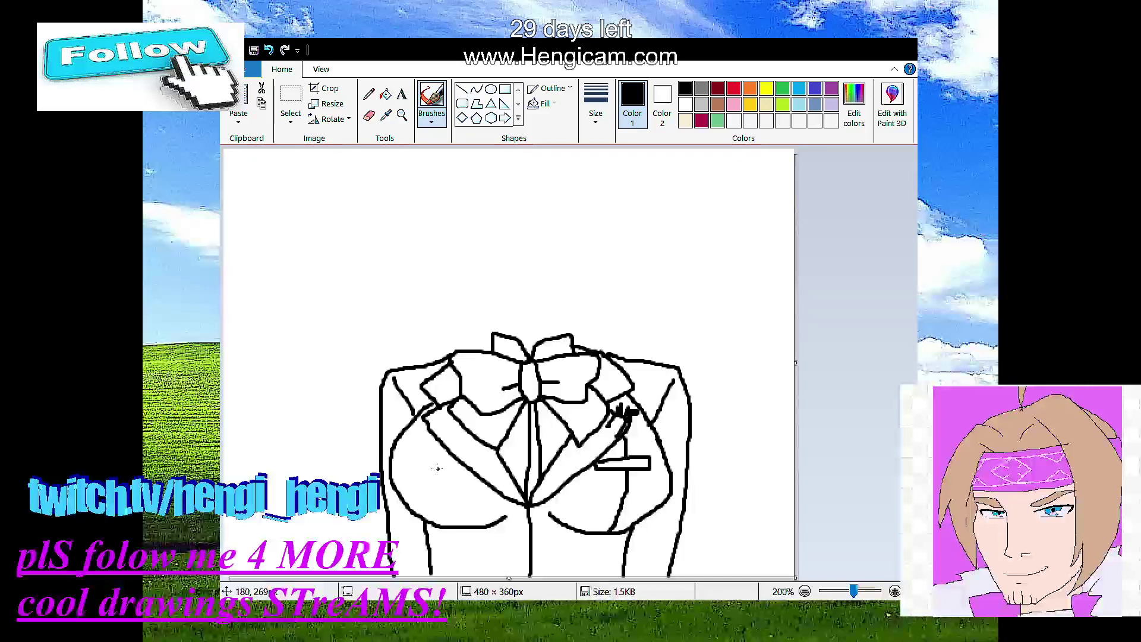
{"action": "left_click_drag", "start_coordinate": [437, 450], "coordinate": [467, 570]}
{"action": "left_click_drag", "start_coordinate": [607, 533], "coordinate": [606, 575]}
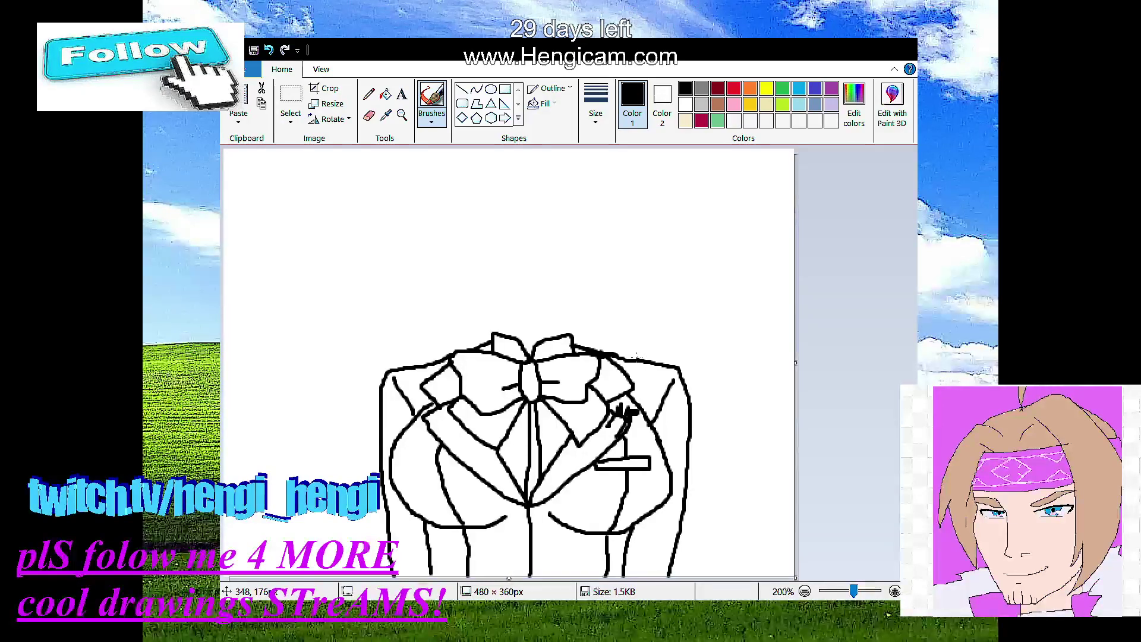
Step: Draw two short neck lines above the collar and a curved jaw over them, then try a mouth line and undo it
{"action": "mouse_move", "coordinate": [504, 326]}
{"action": "left_mouse_down"}
{"action": "mouse_move", "coordinate": [504, 336]}
{"action": "mouse_move", "coordinate": [557, 327]}
{"action": "left_mouse_up"}
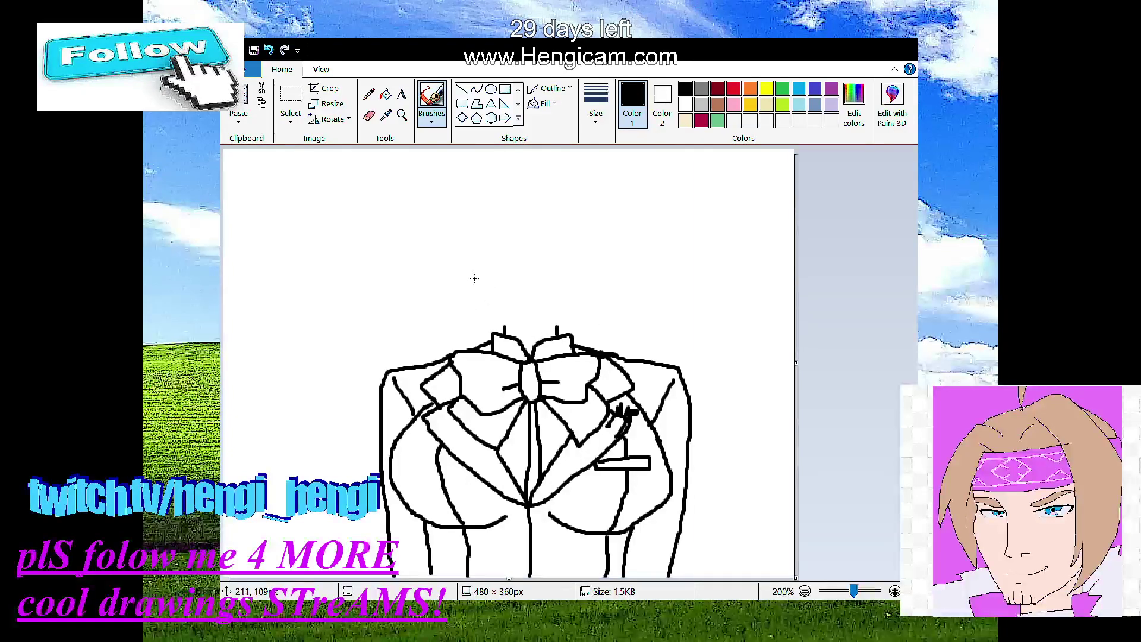
{"action": "mouse_move", "coordinate": [476, 281]}
{"action": "left_mouse_down"}
{"action": "mouse_move", "coordinate": [509, 321]}
{"action": "mouse_move", "coordinate": [540, 330]}
{"action": "mouse_move", "coordinate": [588, 268]}
{"action": "left_mouse_up"}
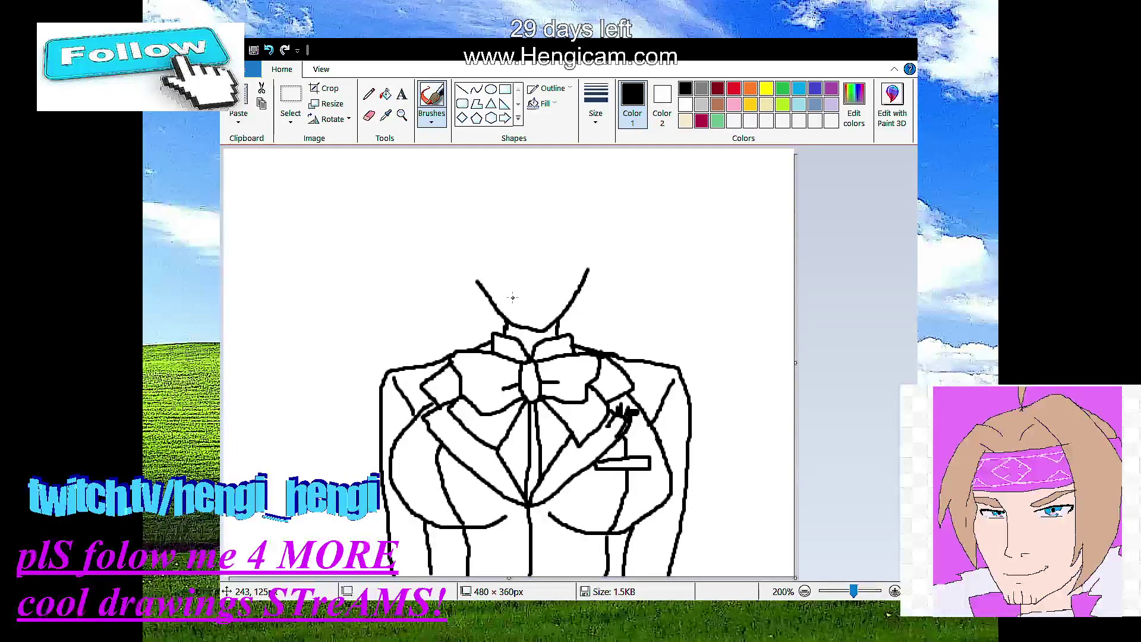
{"action": "left_click_drag", "start_coordinate": [514, 299], "coordinate": [551, 304]}
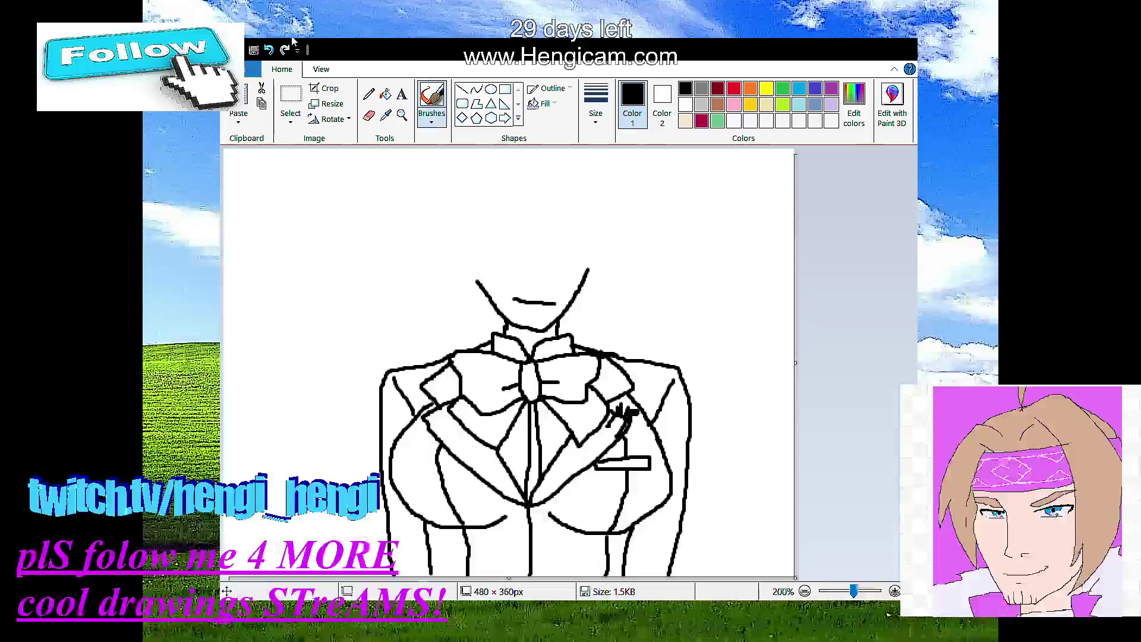
{"action": "left_click", "coordinate": [268, 50]}
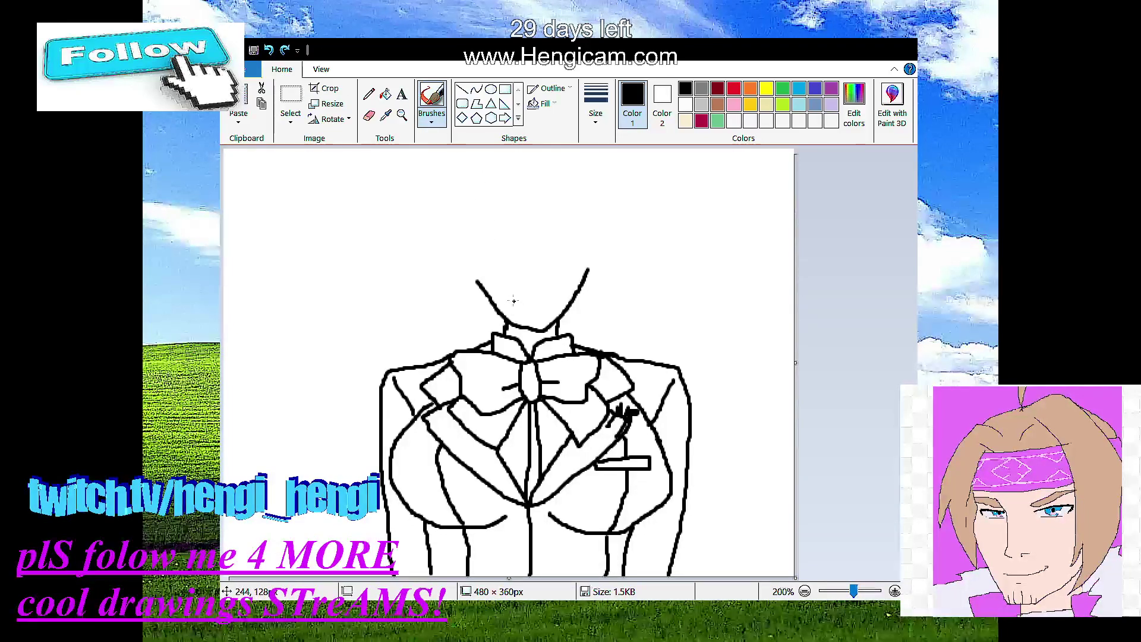
{"action": "mouse_move", "coordinate": [526, 302]}
{"action": "left_mouse_down"}
{"action": "mouse_move", "coordinate": [555, 302]}
{"action": "mouse_move", "coordinate": [539, 310]}
{"action": "left_mouse_up"}
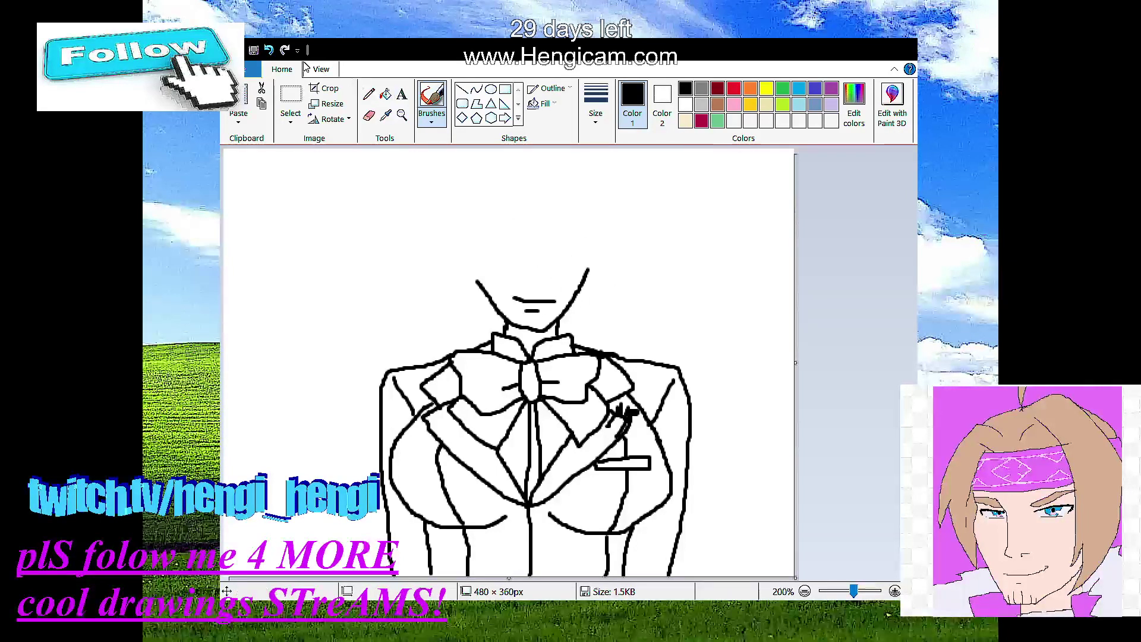
{"action": "key", "text": "ctrl+z"}
{"action": "key", "text": "ctrl+z"}
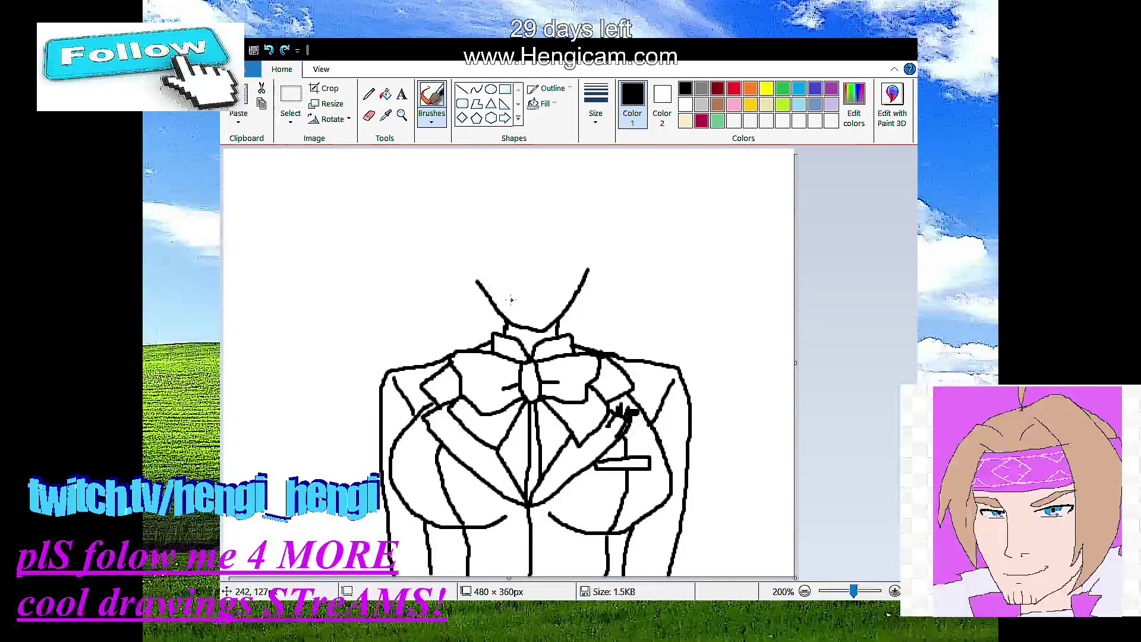
Step: Draw a smiling mouth with a small nose mark above it, and parted fringe lines framing both sides of the face
{"action": "mouse_move", "coordinate": [509, 301]}
{"action": "left_mouse_down"}
{"action": "mouse_move", "coordinate": [558, 296]}
{"action": "mouse_move", "coordinate": [541, 314]}
{"action": "left_mouse_up"}
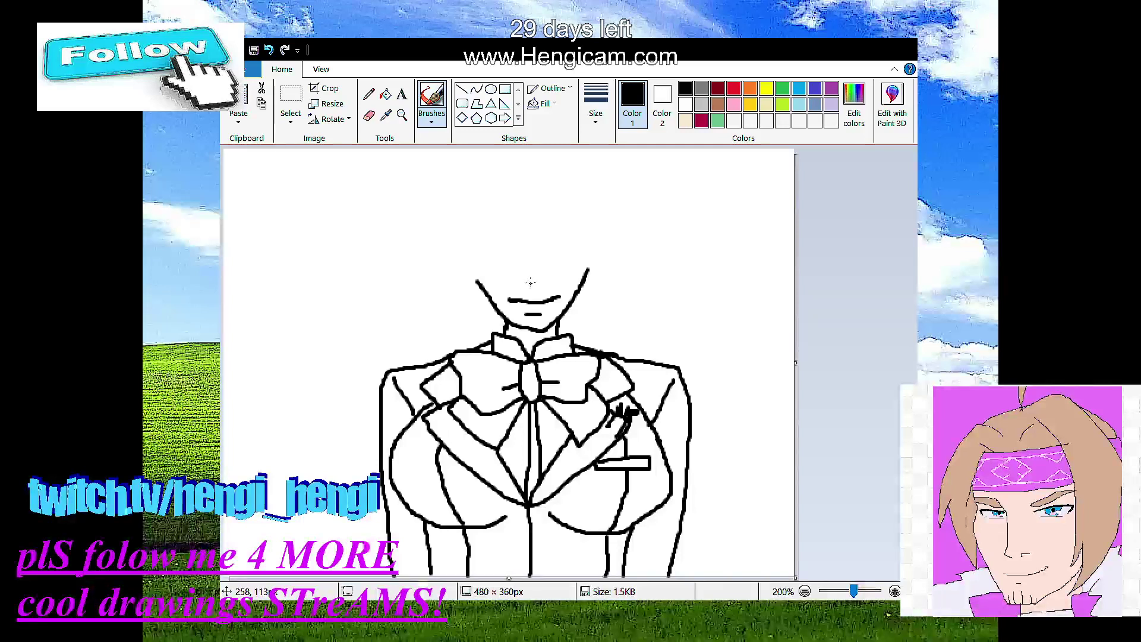
{"action": "left_click_drag", "start_coordinate": [528, 276], "coordinate": [531, 283]}
{"action": "mouse_move", "coordinate": [555, 196]}
{"action": "left_mouse_down"}
{"action": "mouse_move", "coordinate": [584, 243]}
{"action": "mouse_move", "coordinate": [580, 321]}
{"action": "left_mouse_up"}
{"action": "mouse_move", "coordinate": [554, 196]}
{"action": "left_mouse_down"}
{"action": "mouse_move", "coordinate": [506, 223]}
{"action": "mouse_move", "coordinate": [476, 279]}
{"action": "left_mouse_up"}
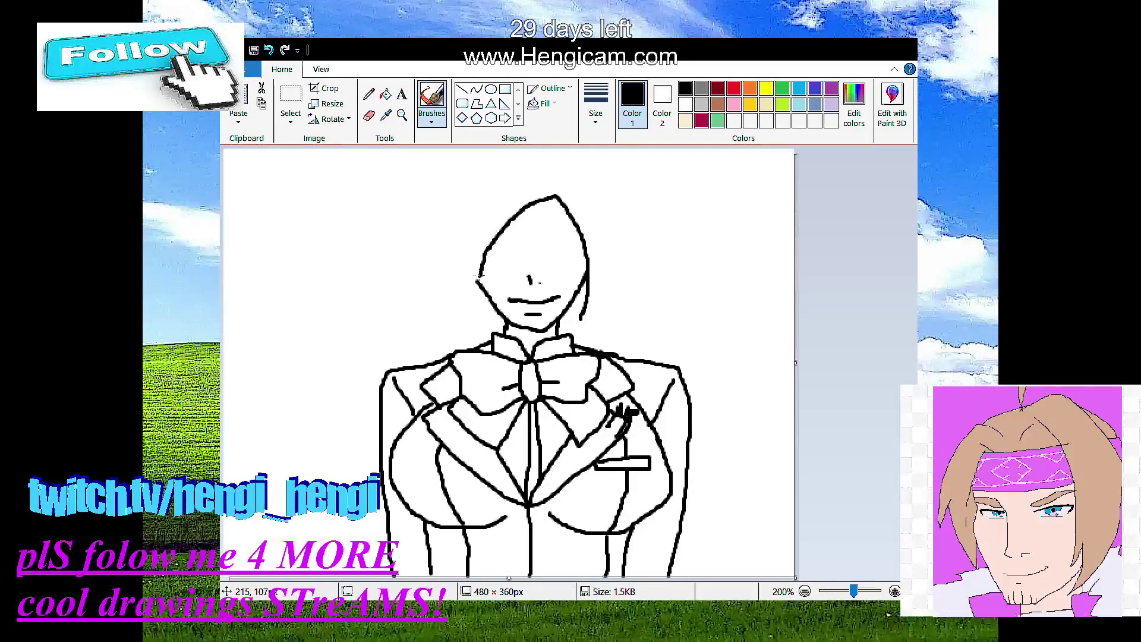
{"action": "mouse_move", "coordinate": [501, 177]}
{"action": "left_mouse_down"}
{"action": "mouse_move", "coordinate": [479, 242]}
{"action": "mouse_move", "coordinate": [479, 318]}
{"action": "left_mouse_up"}
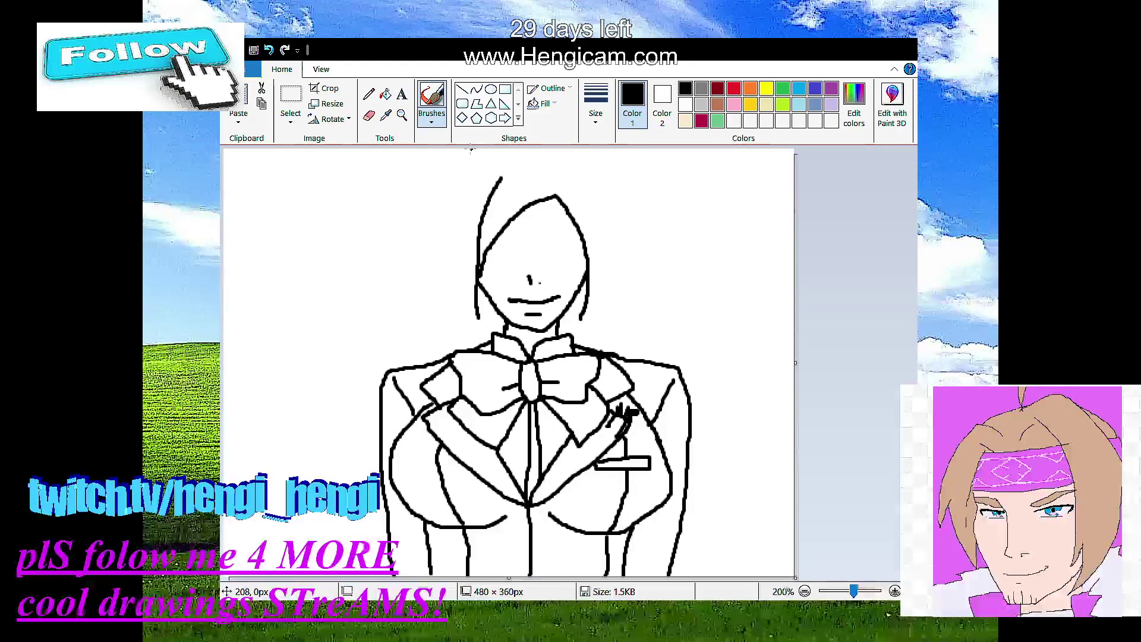
{"action": "left_click_drag", "start_coordinate": [565, 152], "coordinate": [471, 159]}
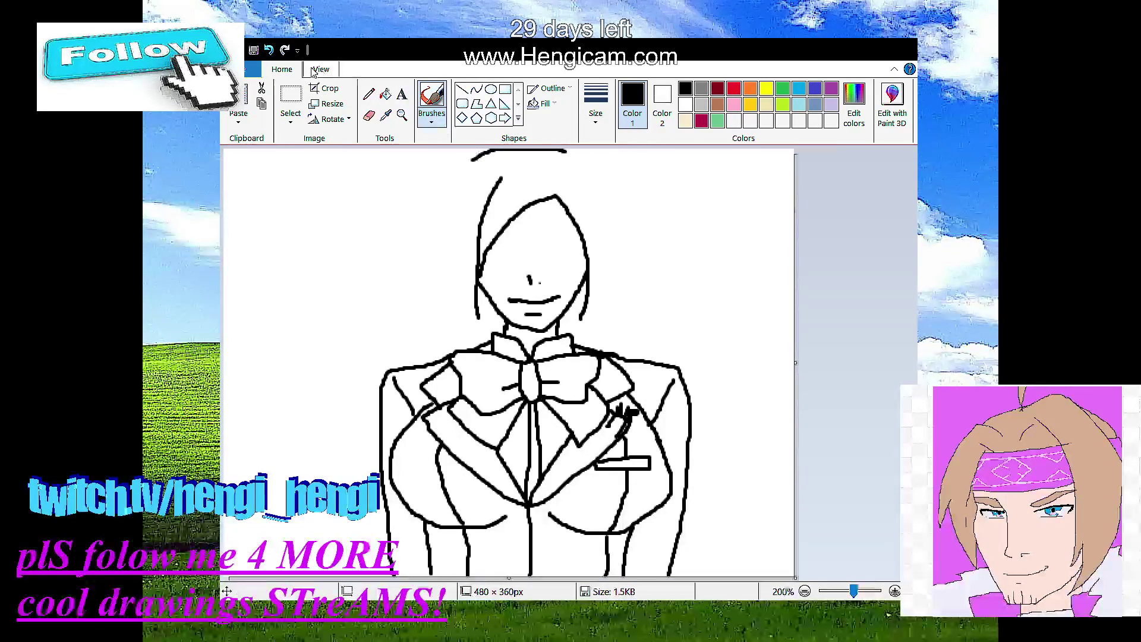
{"action": "left_click", "coordinate": [268, 50]}
{"action": "mouse_move", "coordinate": [558, 152]}
{"action": "left_mouse_down"}
{"action": "mouse_move", "coordinate": [456, 157]}
{"action": "mouse_move", "coordinate": [432, 190]}
{"action": "left_mouse_up"}
{"action": "left_click", "coordinate": [269, 50]}
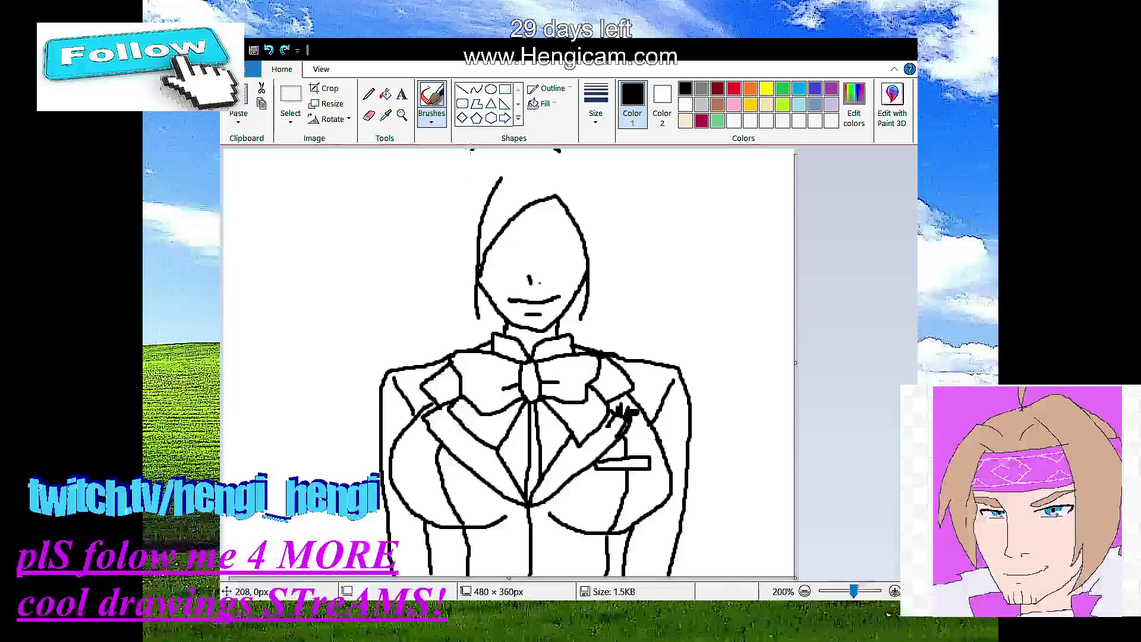
Step: Draw the outer hair outline on the face's left side from the canvas top down to jagged tips beside the jaw
{"action": "mouse_move", "coordinate": [471, 151]}
{"action": "left_mouse_down"}
{"action": "mouse_move", "coordinate": [439, 198]}
{"action": "mouse_move", "coordinate": [441, 257]}
{"action": "mouse_move", "coordinate": [428, 296]}
{"action": "mouse_move", "coordinate": [448, 284]}
{"action": "mouse_move", "coordinate": [456, 330]}
{"action": "left_mouse_up"}
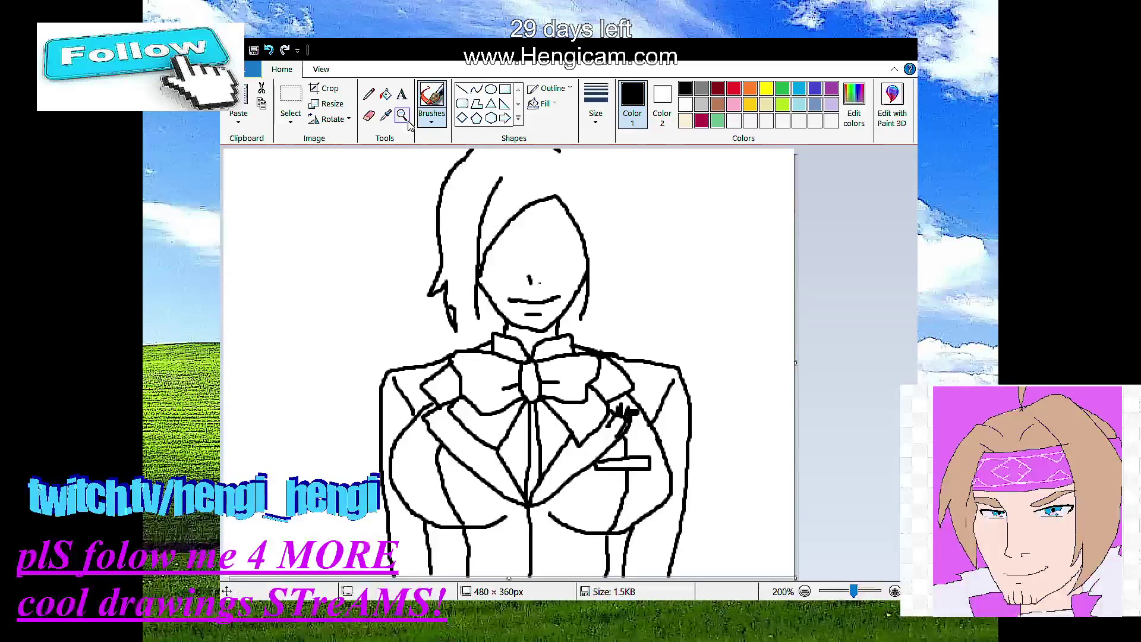
{"action": "key", "text": "ctrl+z"}
{"action": "mouse_move", "coordinate": [445, 286]}
{"action": "left_mouse_down"}
{"action": "mouse_move", "coordinate": [454, 324]}
{"action": "mouse_move", "coordinate": [457, 294]}
{"action": "mouse_move", "coordinate": [481, 326]}
{"action": "left_mouse_up"}
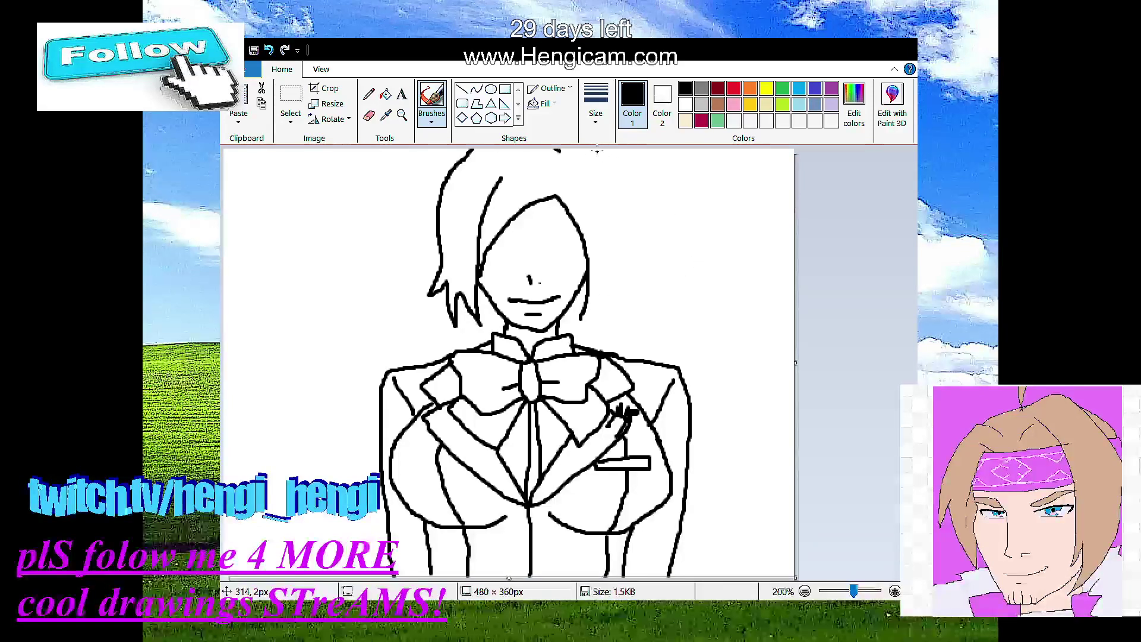
Step: Draw the right outer hair outline from the canvas top to the shoulder, and a back-hair line down to the left shoulder
{"action": "left_click_drag", "start_coordinate": [592, 150], "coordinate": [615, 191]}
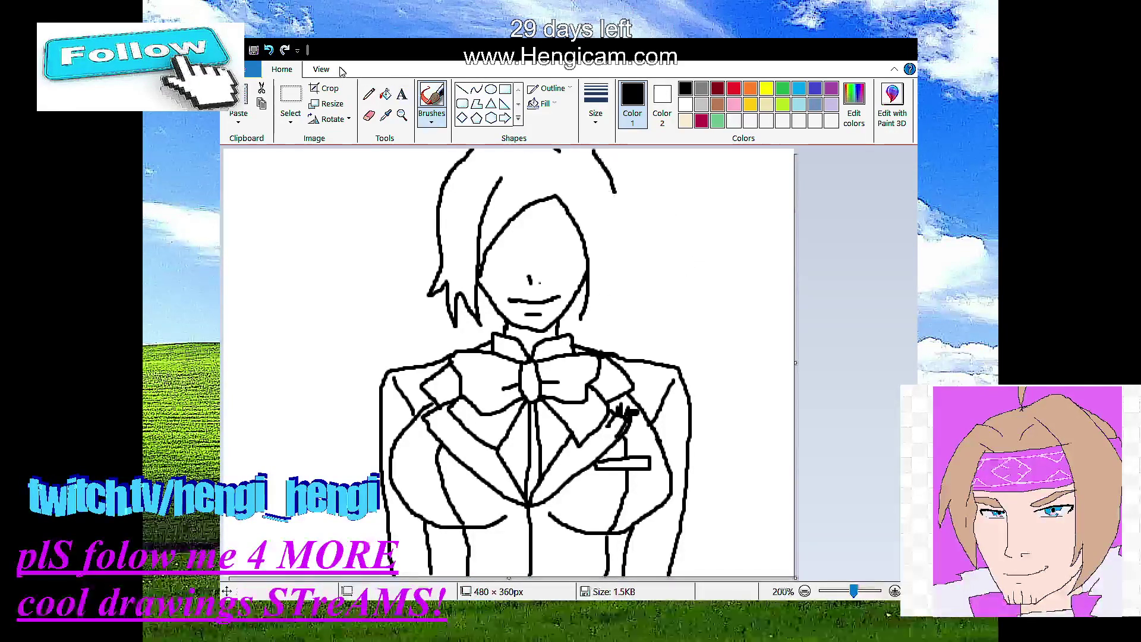
{"action": "key", "text": "ctrl+z"}
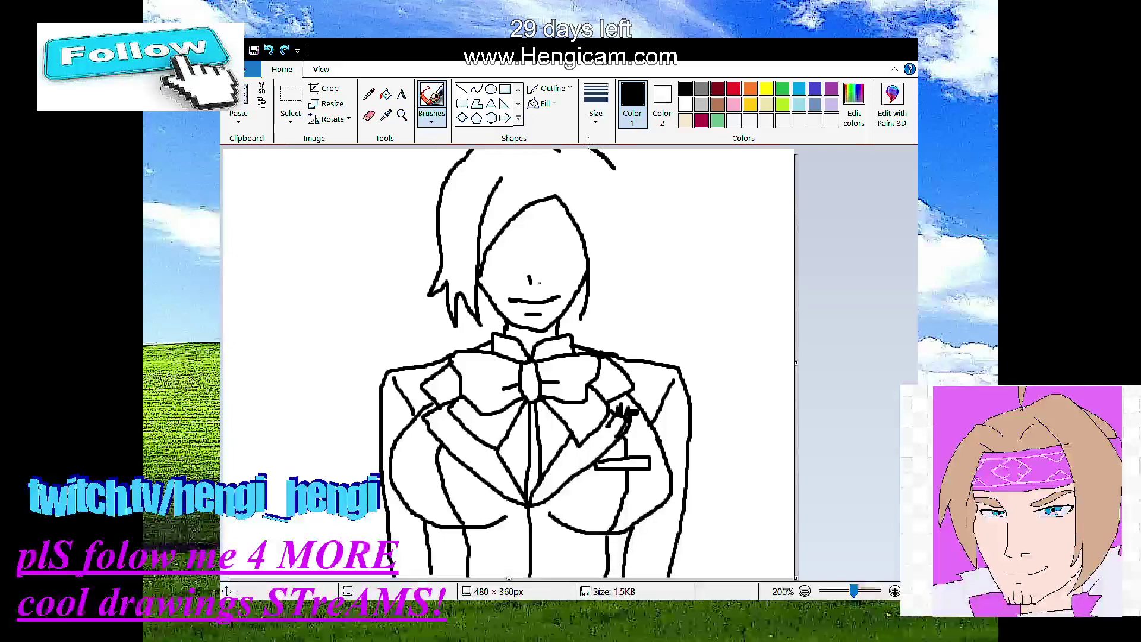
{"action": "mouse_move", "coordinate": [592, 150]}
{"action": "left_mouse_down"}
{"action": "mouse_move", "coordinate": [634, 236]}
{"action": "mouse_move", "coordinate": [632, 354]}
{"action": "left_mouse_up"}
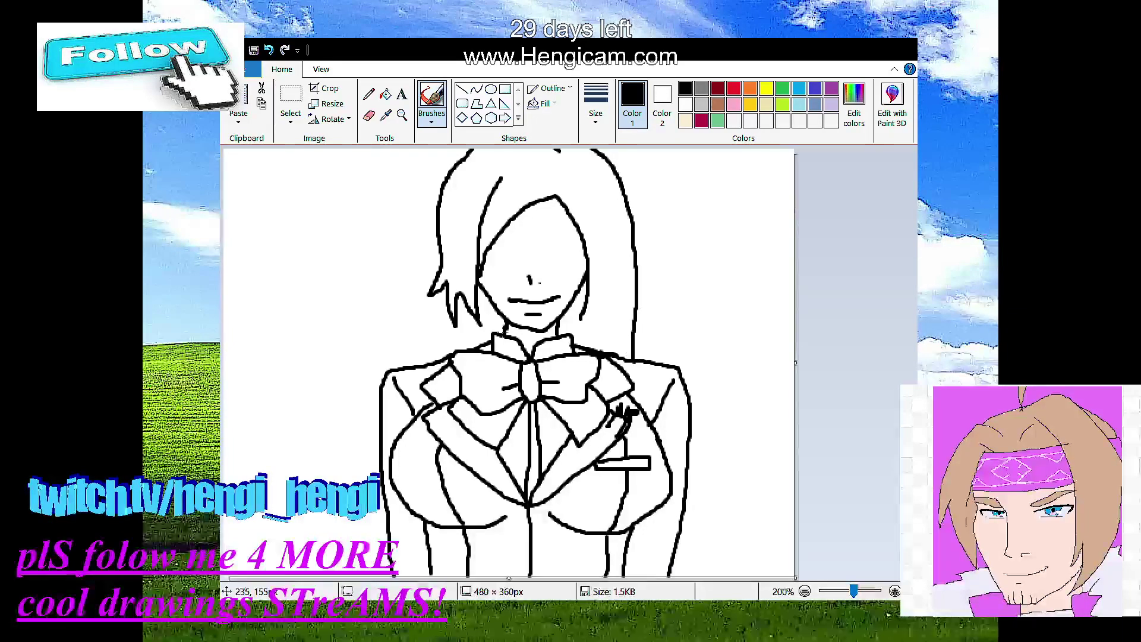
{"action": "left_click_drag", "start_coordinate": [444, 305], "coordinate": [436, 360]}
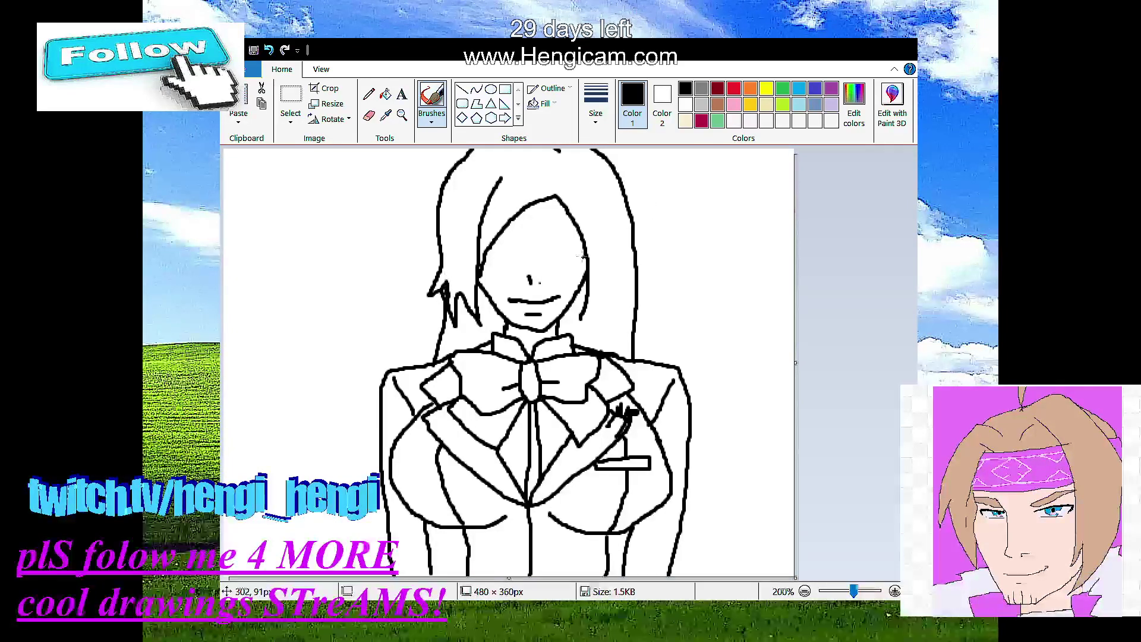
Step: Draw pointed hair tips beside the jaw on the right, and add curved strand lines across both sides of the crown
{"action": "left_click_drag", "start_coordinate": [582, 321], "coordinate": [606, 277]}
{"action": "left_click", "coordinate": [269, 51]}
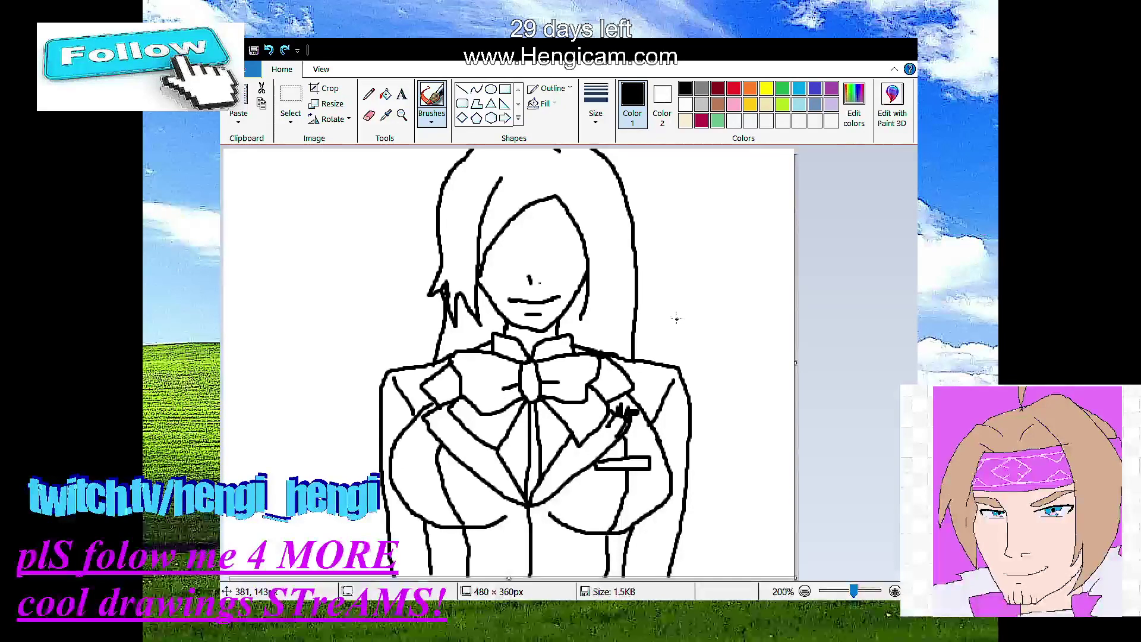
{"action": "left_click_drag", "start_coordinate": [583, 319], "coordinate": [604, 262]}
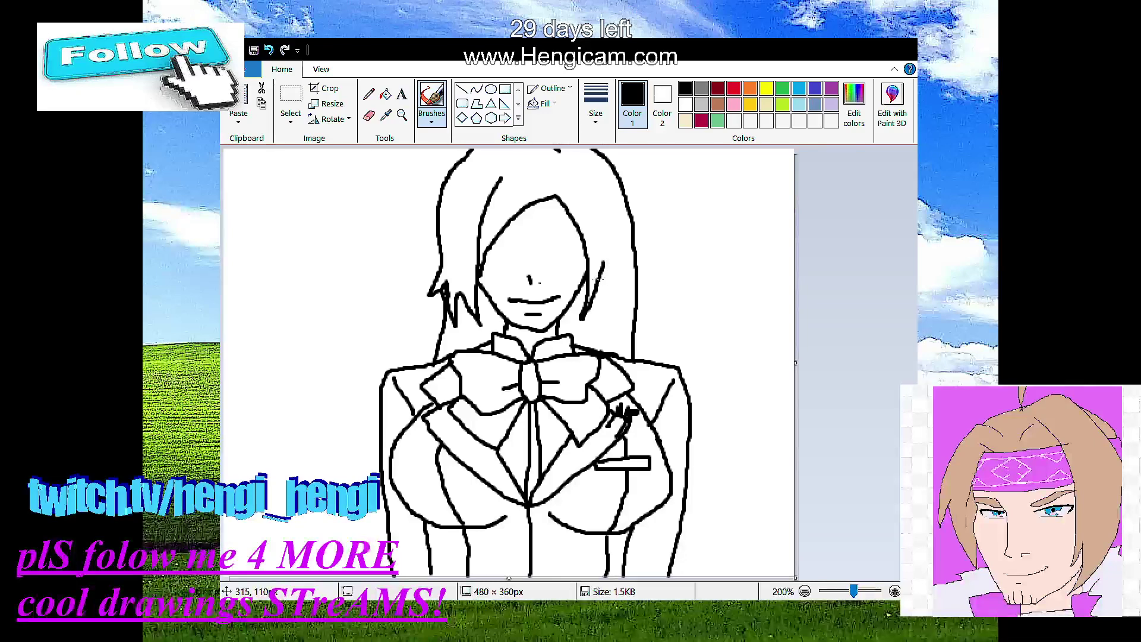
{"action": "mouse_move", "coordinate": [602, 309]}
{"action": "left_mouse_down"}
{"action": "mouse_move", "coordinate": [613, 293]}
{"action": "mouse_move", "coordinate": [624, 315]}
{"action": "mouse_move", "coordinate": [629, 303]}
{"action": "left_mouse_up"}
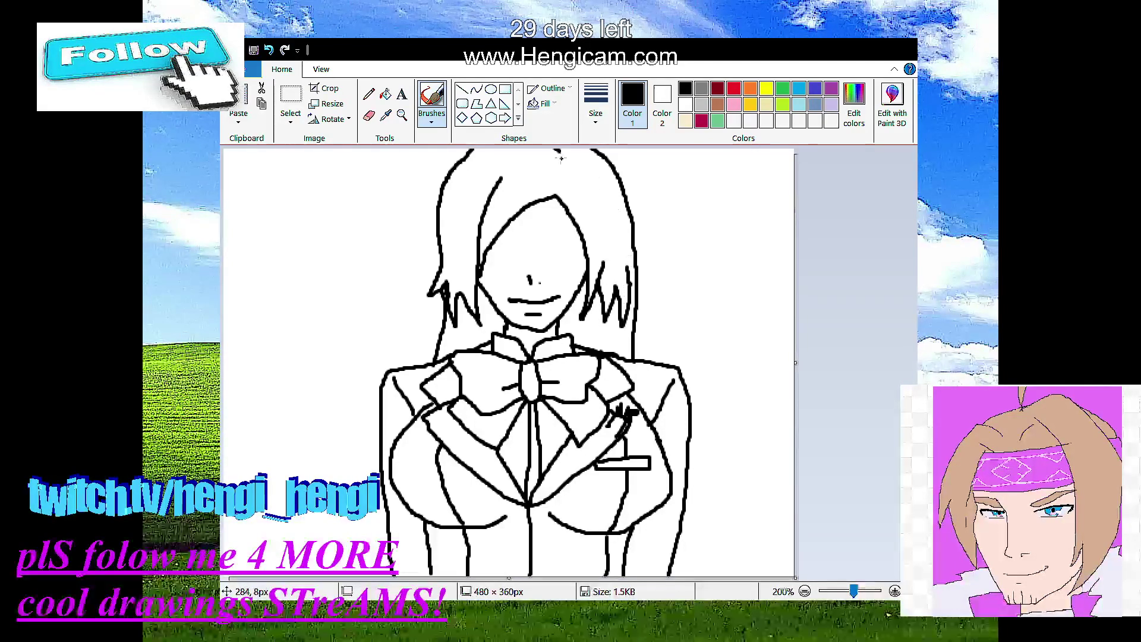
{"action": "mouse_move", "coordinate": [569, 158]}
{"action": "left_mouse_down"}
{"action": "mouse_move", "coordinate": [603, 197]}
{"action": "mouse_move", "coordinate": [580, 211]}
{"action": "mouse_move", "coordinate": [587, 244]}
{"action": "left_mouse_up"}
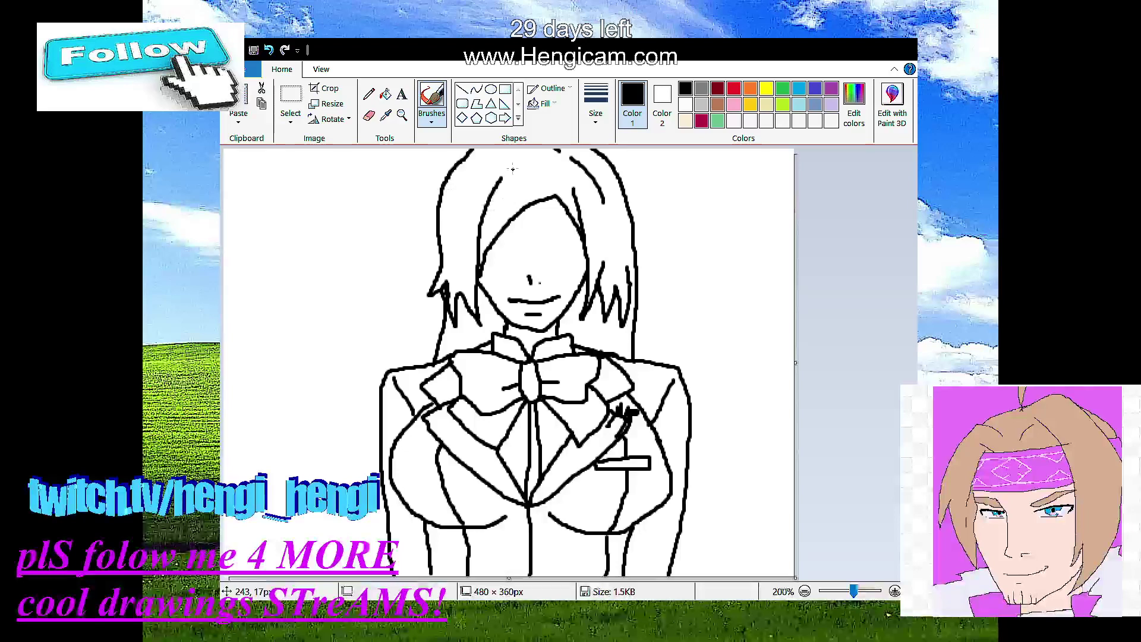
{"action": "mouse_move", "coordinate": [523, 155]}
{"action": "left_mouse_down"}
{"action": "mouse_move", "coordinate": [455, 205]}
{"action": "mouse_move", "coordinate": [443, 252]}
{"action": "left_mouse_up"}
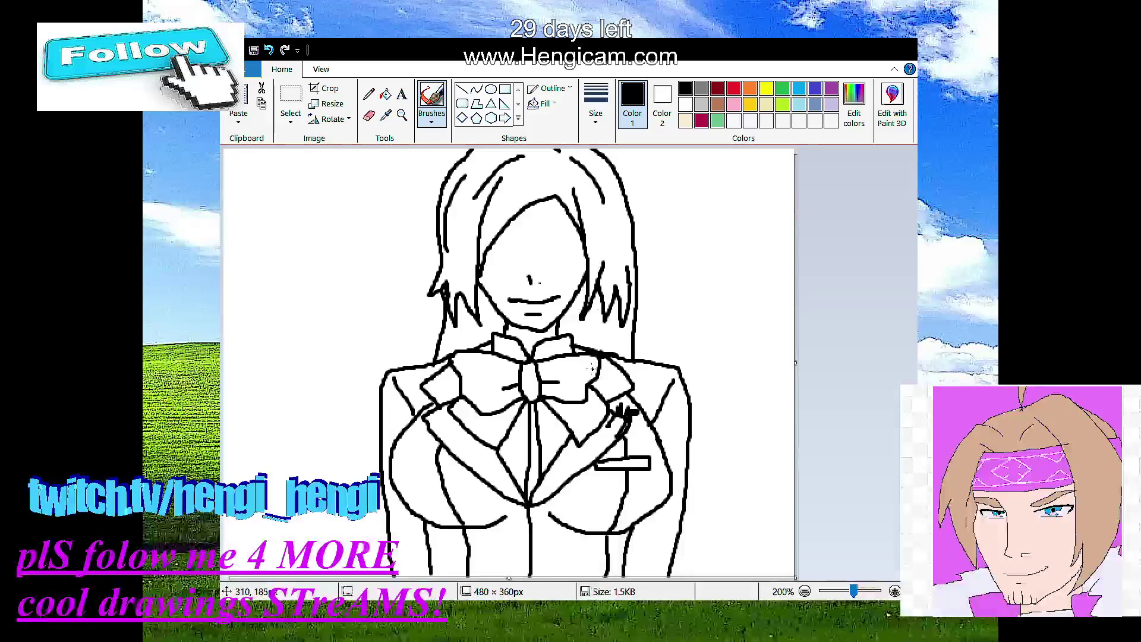
Step: Draw a long, pointed lock of hair falling over the right side of the chest, and erase the clothing lines inside it
{"action": "mouse_move", "coordinate": [588, 269]}
{"action": "left_mouse_down"}
{"action": "mouse_move", "coordinate": [574, 347]}
{"action": "mouse_move", "coordinate": [601, 493]}
{"action": "left_mouse_up"}
{"action": "mouse_move", "coordinate": [590, 534]}
{"action": "left_mouse_down"}
{"action": "mouse_move", "coordinate": [556, 560]}
{"action": "mouse_move", "coordinate": [592, 543]}
{"action": "mouse_move", "coordinate": [588, 566]}
{"action": "mouse_move", "coordinate": [631, 498]}
{"action": "mouse_move", "coordinate": [637, 443]}
{"action": "mouse_move", "coordinate": [615, 315]}
{"action": "left_mouse_up"}
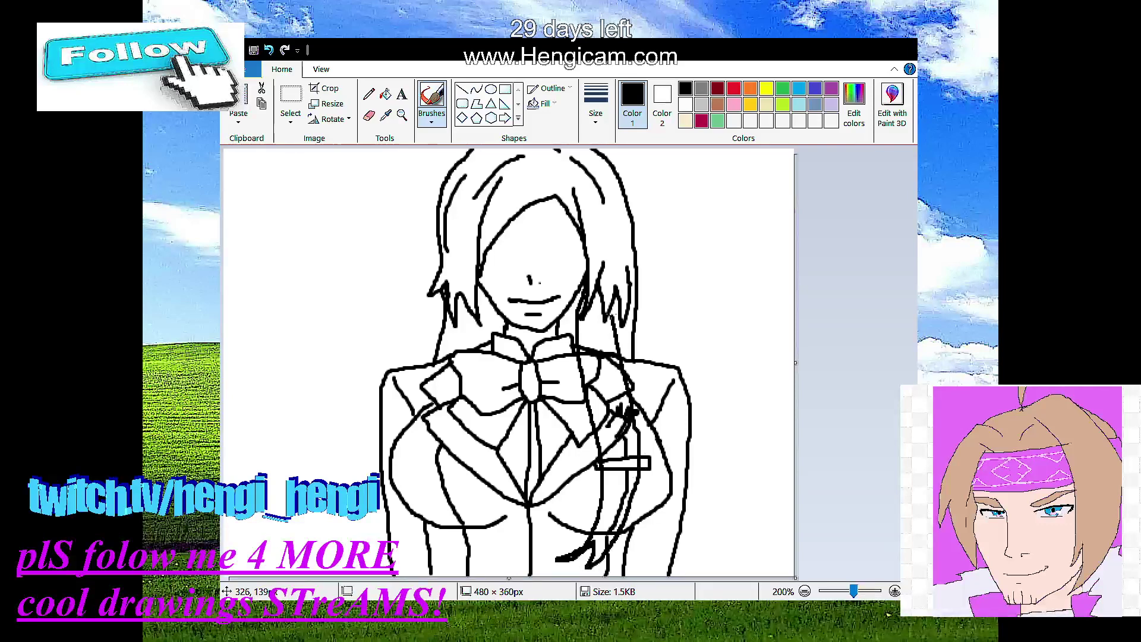
{"action": "left_click", "coordinate": [368, 116]}
{"action": "mouse_move", "coordinate": [593, 356]}
{"action": "left_mouse_down"}
{"action": "mouse_move", "coordinate": [591, 386]}
{"action": "mouse_move", "coordinate": [577, 341]}
{"action": "mouse_move", "coordinate": [594, 340]}
{"action": "mouse_move", "coordinate": [610, 399]}
{"action": "mouse_move", "coordinate": [604, 356]}
{"action": "mouse_move", "coordinate": [622, 395]}
{"action": "mouse_move", "coordinate": [606, 358]}
{"action": "mouse_move", "coordinate": [625, 425]}
{"action": "mouse_move", "coordinate": [618, 434]}
{"action": "mouse_move", "coordinate": [604, 405]}
{"action": "mouse_move", "coordinate": [621, 454]}
{"action": "mouse_move", "coordinate": [593, 386]}
{"action": "mouse_move", "coordinate": [616, 468]}
{"action": "mouse_move", "coordinate": [595, 425]}
{"action": "mouse_move", "coordinate": [606, 481]}
{"action": "mouse_move", "coordinate": [629, 435]}
{"action": "mouse_move", "coordinate": [631, 479]}
{"action": "mouse_move", "coordinate": [603, 548]}
{"action": "left_mouse_up"}
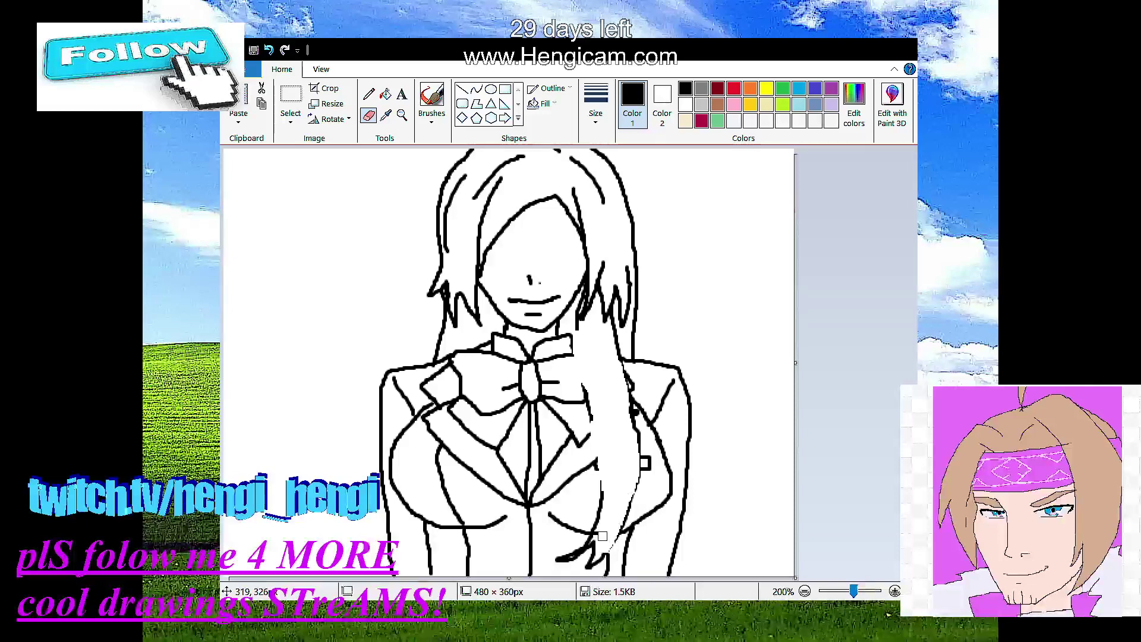
Step: Redraw the long lock's damaged edges in black with the brush, and add thin strand lines inside it
{"action": "left_click", "coordinate": [432, 100]}
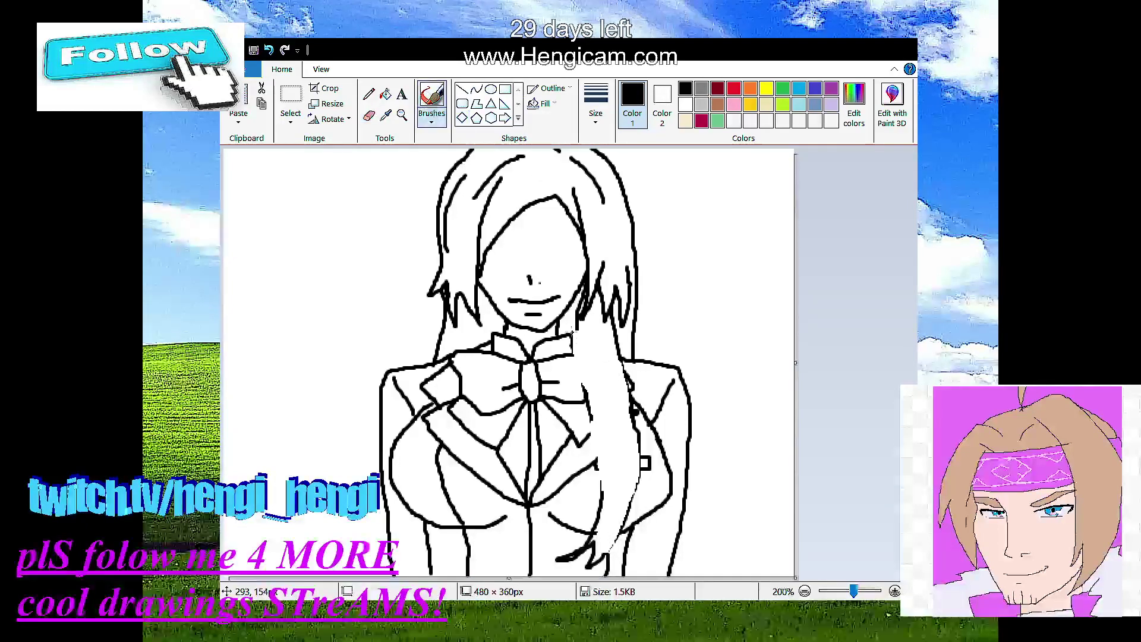
{"action": "mouse_move", "coordinate": [576, 320]}
{"action": "left_mouse_down"}
{"action": "mouse_move", "coordinate": [599, 546]}
{"action": "mouse_move", "coordinate": [586, 568]}
{"action": "mouse_move", "coordinate": [605, 556]}
{"action": "mouse_move", "coordinate": [634, 495]}
{"action": "mouse_move", "coordinate": [634, 390]}
{"action": "left_mouse_up"}
{"action": "double_click", "coordinate": [272, 53]}
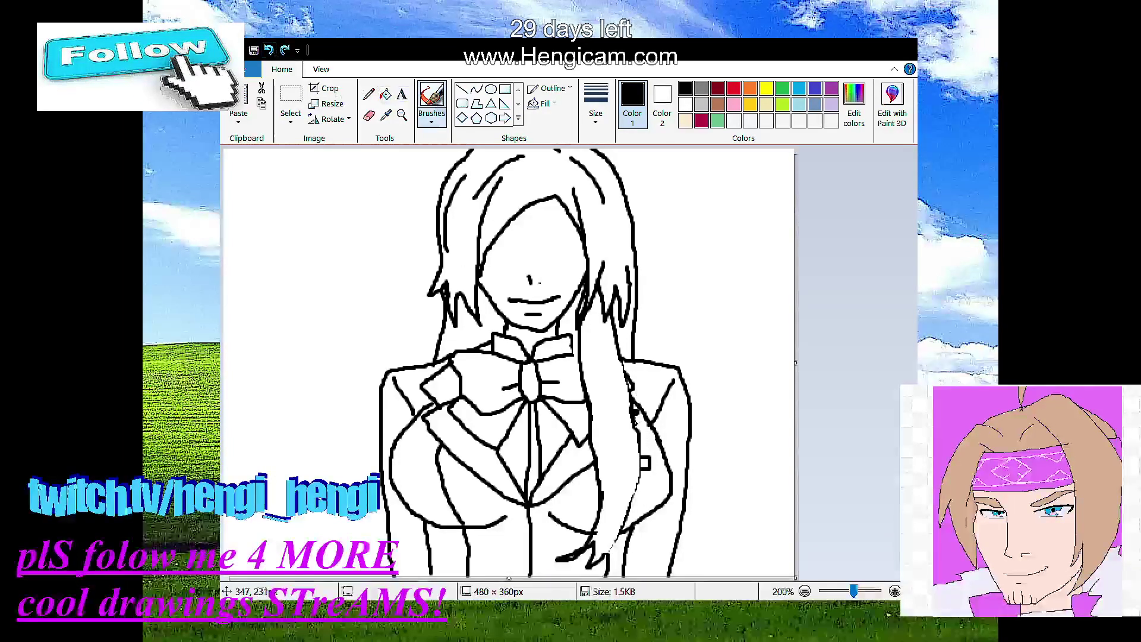
{"action": "left_click_drag", "start_coordinate": [620, 349], "coordinate": [630, 406]}
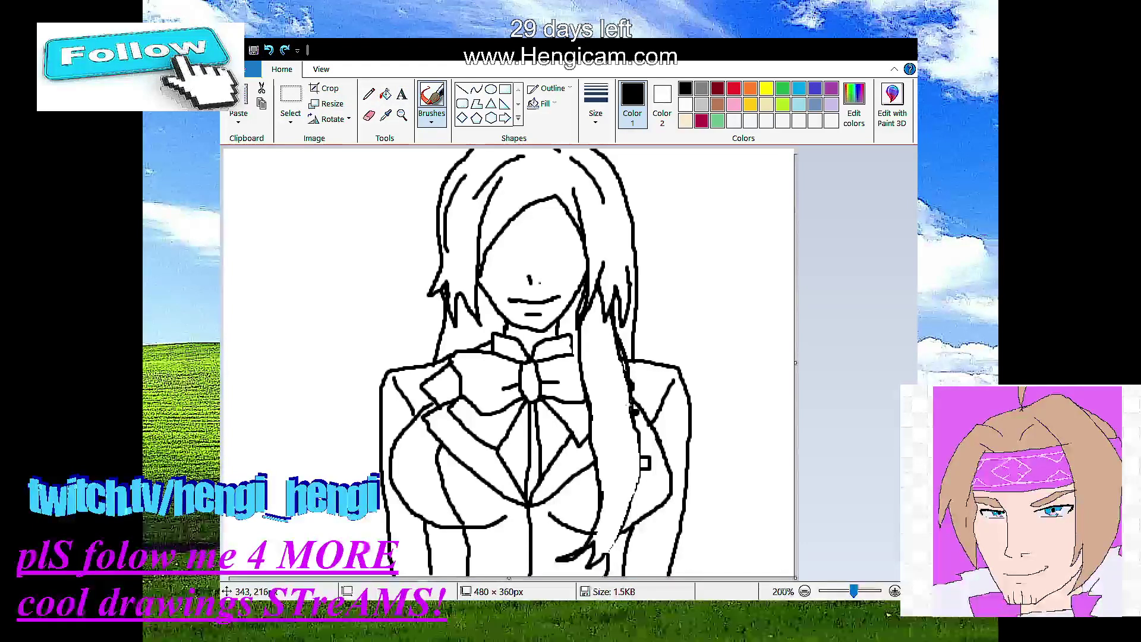
{"action": "left_click_drag", "start_coordinate": [637, 456], "coordinate": [592, 569]}
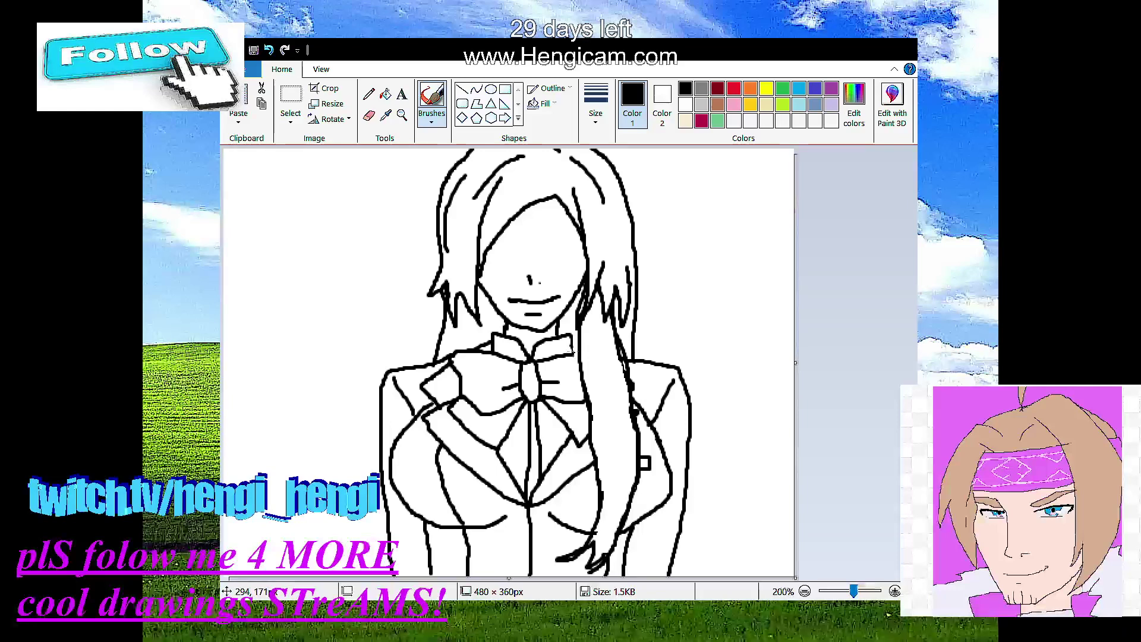
{"action": "left_click_drag", "start_coordinate": [602, 338], "coordinate": [629, 392]}
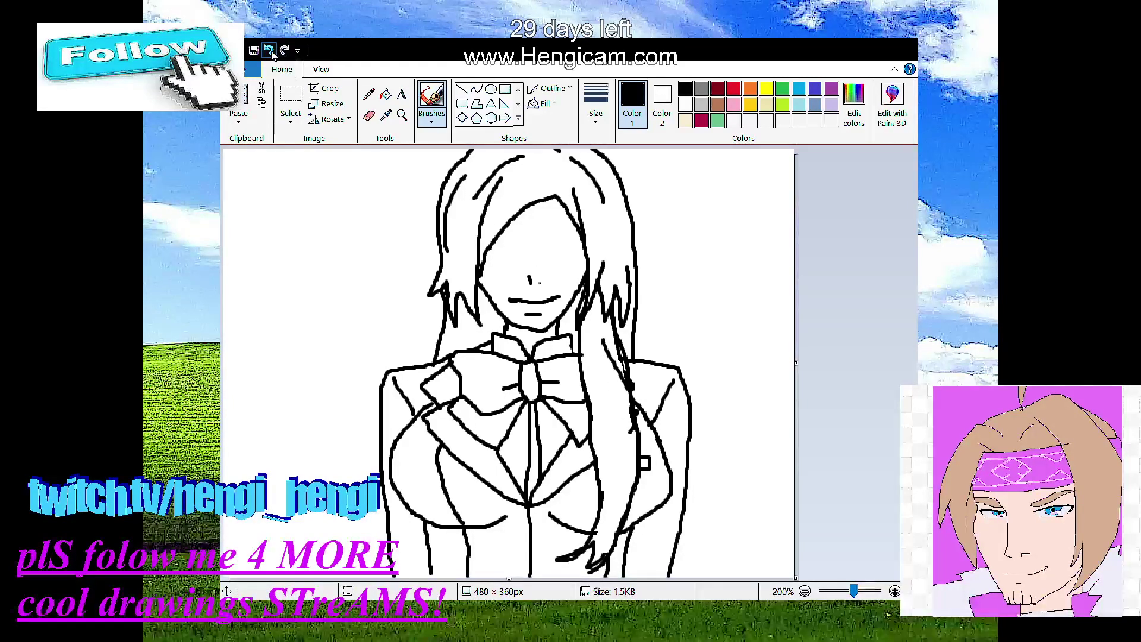
{"action": "key", "text": "ctrl+z"}
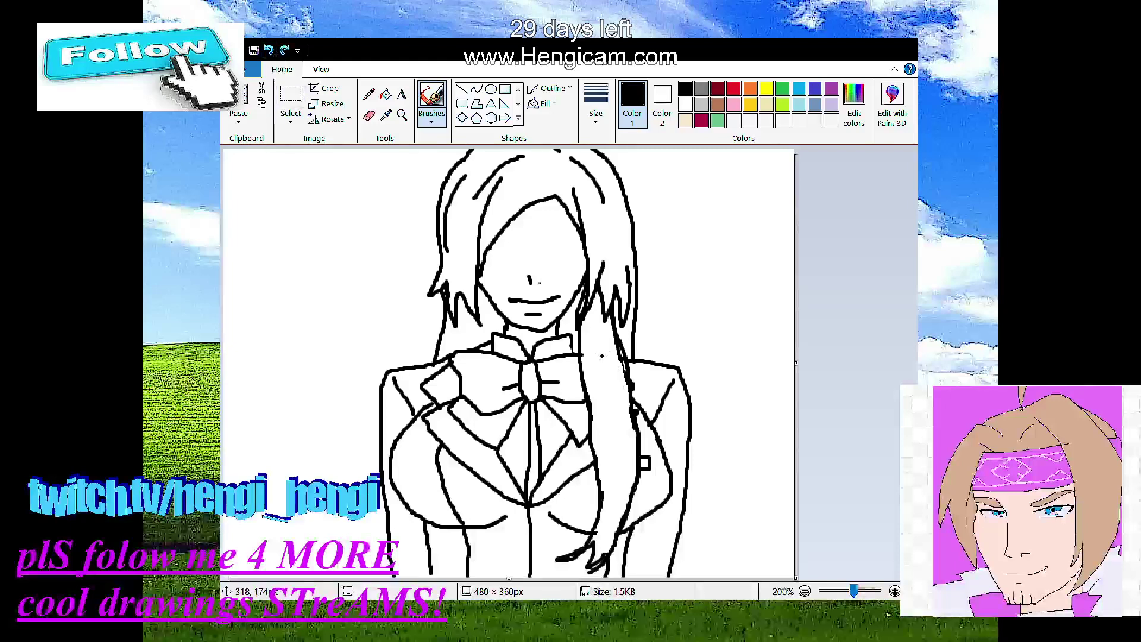
{"action": "mouse_move", "coordinate": [603, 355]}
{"action": "left_mouse_down"}
{"action": "mouse_move", "coordinate": [622, 432]}
{"action": "mouse_move", "coordinate": [616, 503]}
{"action": "left_mouse_up"}
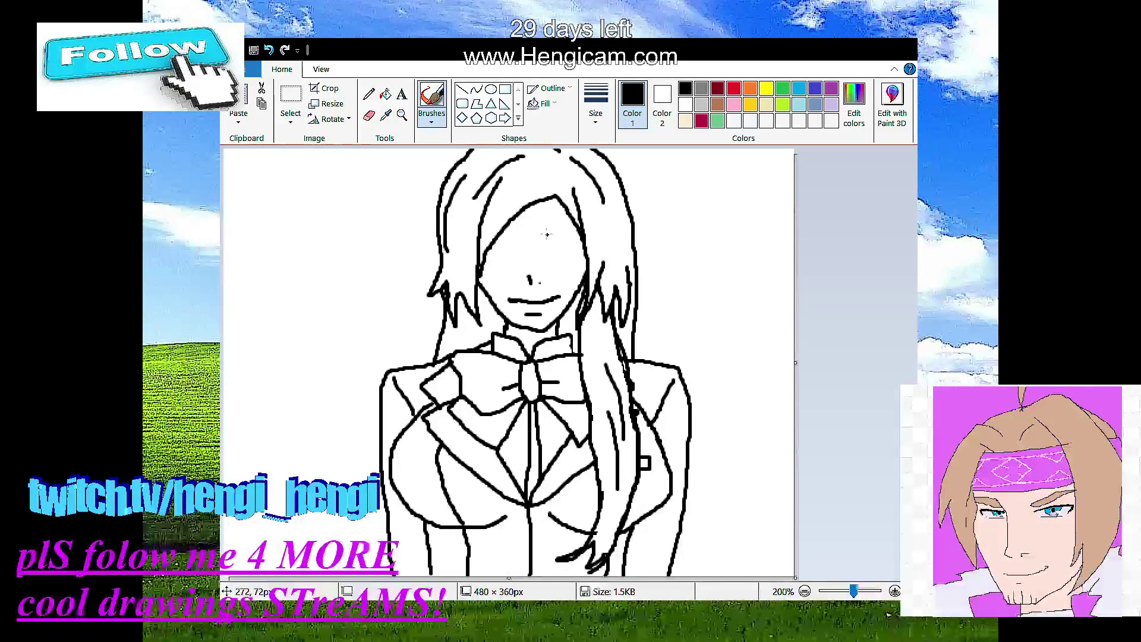
Step: Draw short slanted eyebrows and two open eyes with thick upper lids, short lower lines, rounded irises and small pupils
{"action": "left_click_drag", "start_coordinate": [545, 228], "coordinate": [558, 232]}
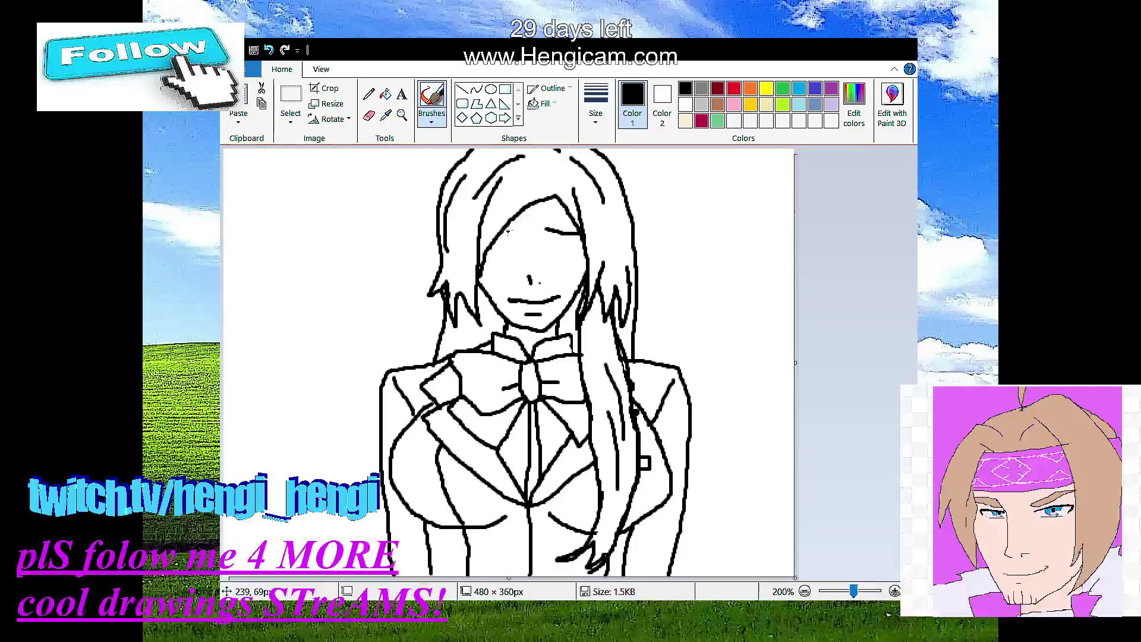
{"action": "left_click_drag", "start_coordinate": [509, 229], "coordinate": [495, 239]}
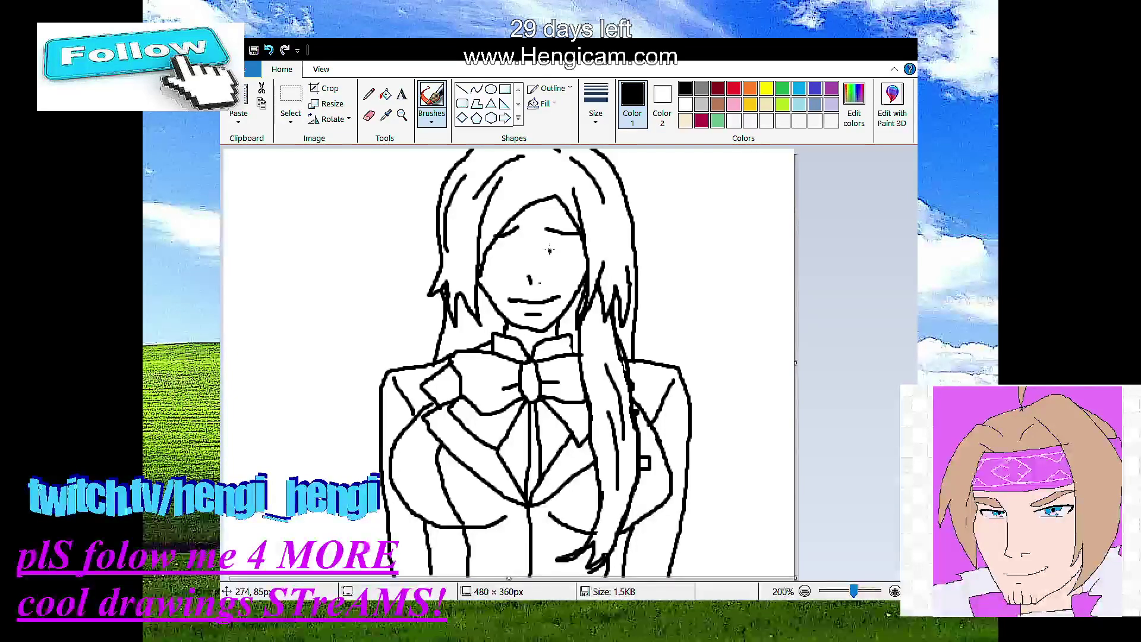
{"action": "mouse_move", "coordinate": [549, 251]}
{"action": "left_mouse_down"}
{"action": "mouse_move", "coordinate": [580, 251]}
{"action": "mouse_move", "coordinate": [549, 261]}
{"action": "mouse_move", "coordinate": [583, 249]}
{"action": "mouse_move", "coordinate": [553, 248]}
{"action": "mouse_move", "coordinate": [584, 253]}
{"action": "mouse_move", "coordinate": [575, 273]}
{"action": "left_mouse_up"}
{"action": "left_click", "coordinate": [269, 50]}
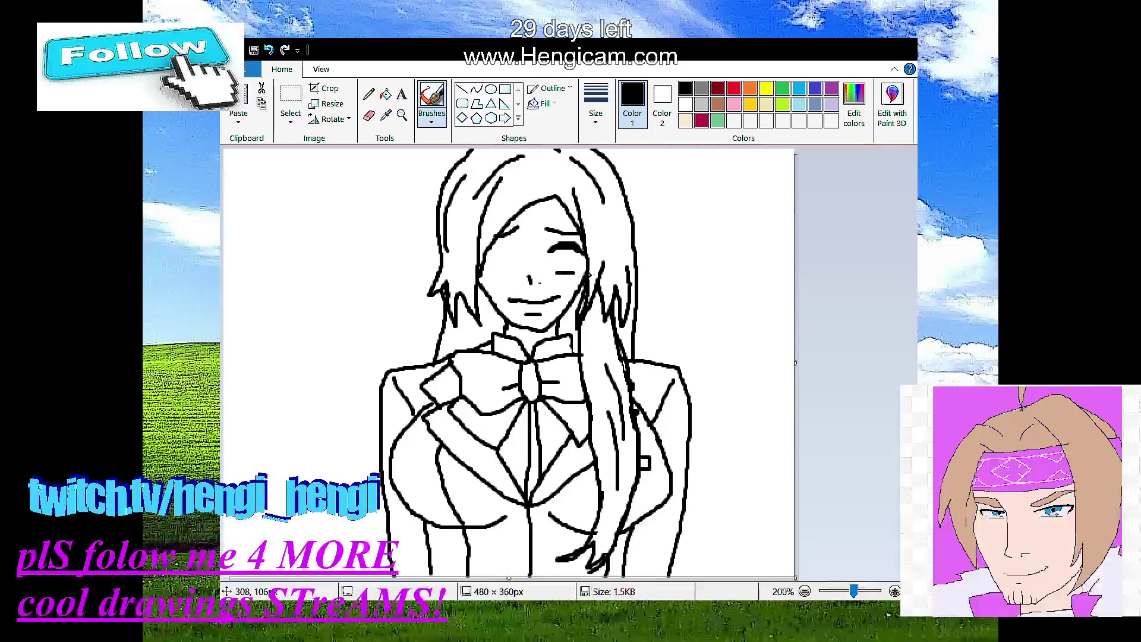
{"action": "left_click_drag", "start_coordinate": [507, 248], "coordinate": [487, 244]}
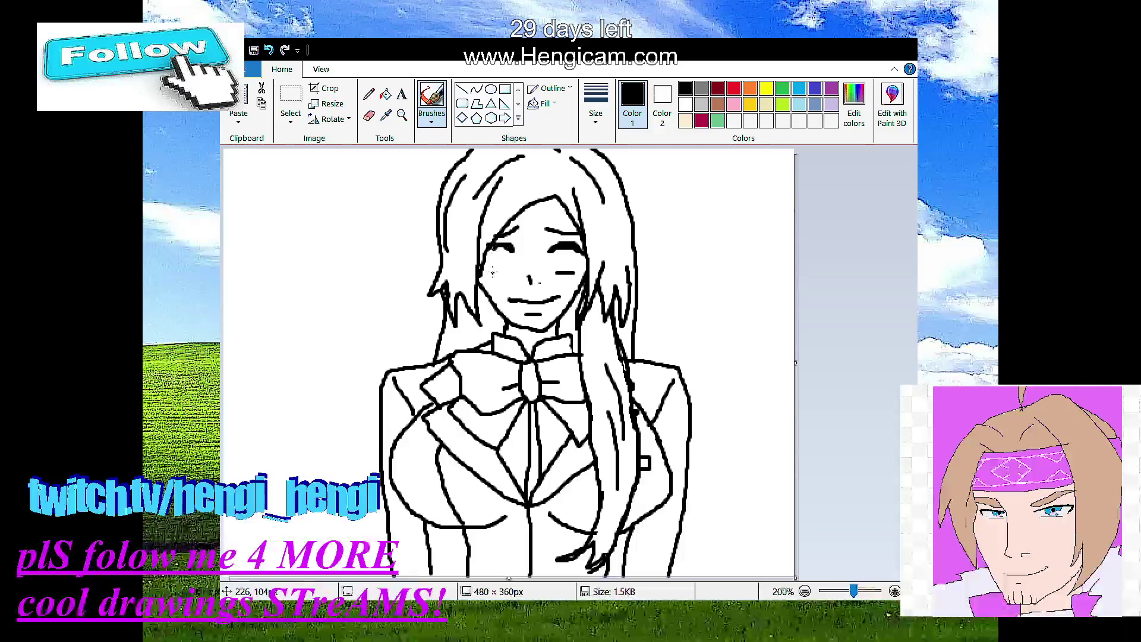
{"action": "left_click_drag", "start_coordinate": [497, 272], "coordinate": [501, 273]}
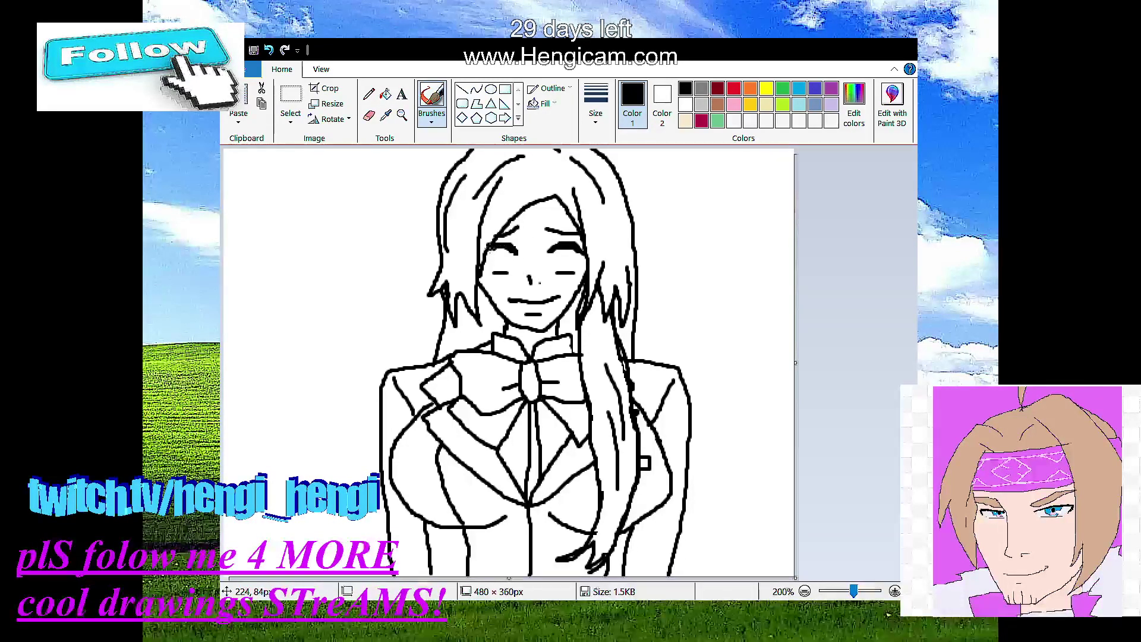
{"action": "mouse_move", "coordinate": [556, 249]}
{"action": "left_mouse_down"}
{"action": "mouse_move", "coordinate": [573, 276]}
{"action": "mouse_move", "coordinate": [581, 261]}
{"action": "mouse_move", "coordinate": [559, 245]}
{"action": "mouse_move", "coordinate": [503, 272]}
{"action": "left_mouse_up"}
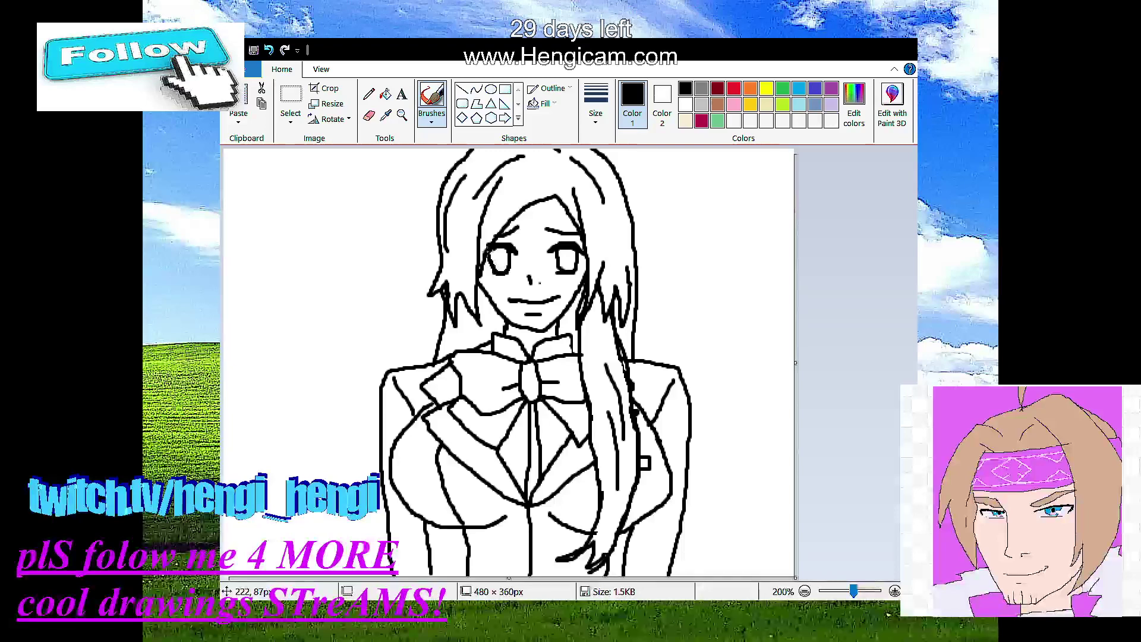
{"action": "left_click_drag", "start_coordinate": [566, 256], "coordinate": [501, 257]}
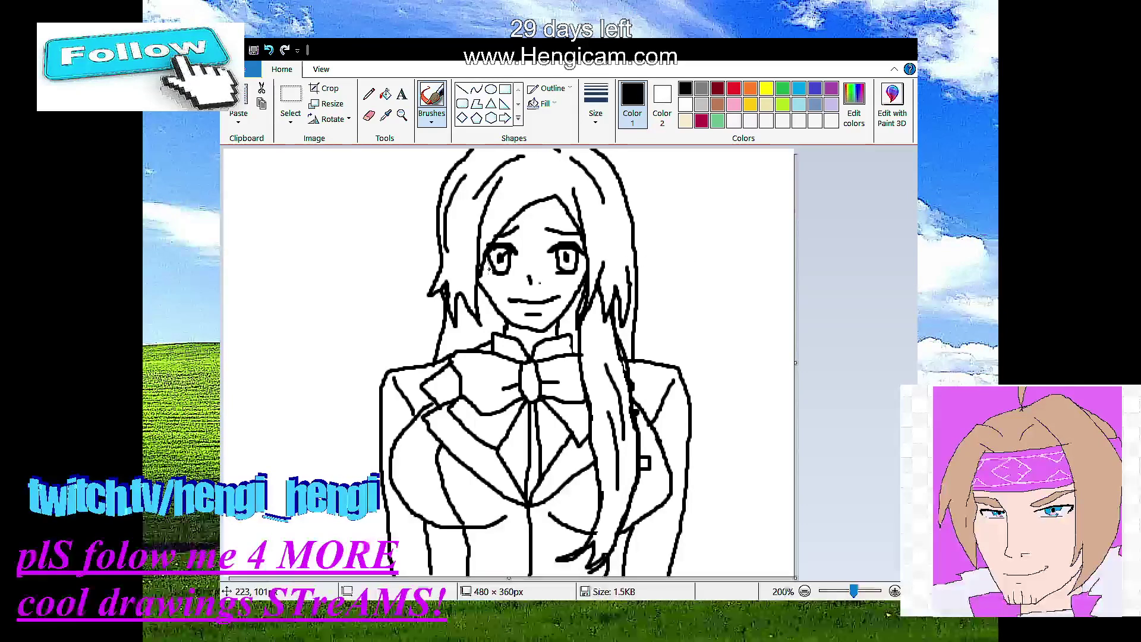
Step: Fill the character's face and neck with a pale skin tone
{"action": "left_click", "coordinate": [684, 122]}
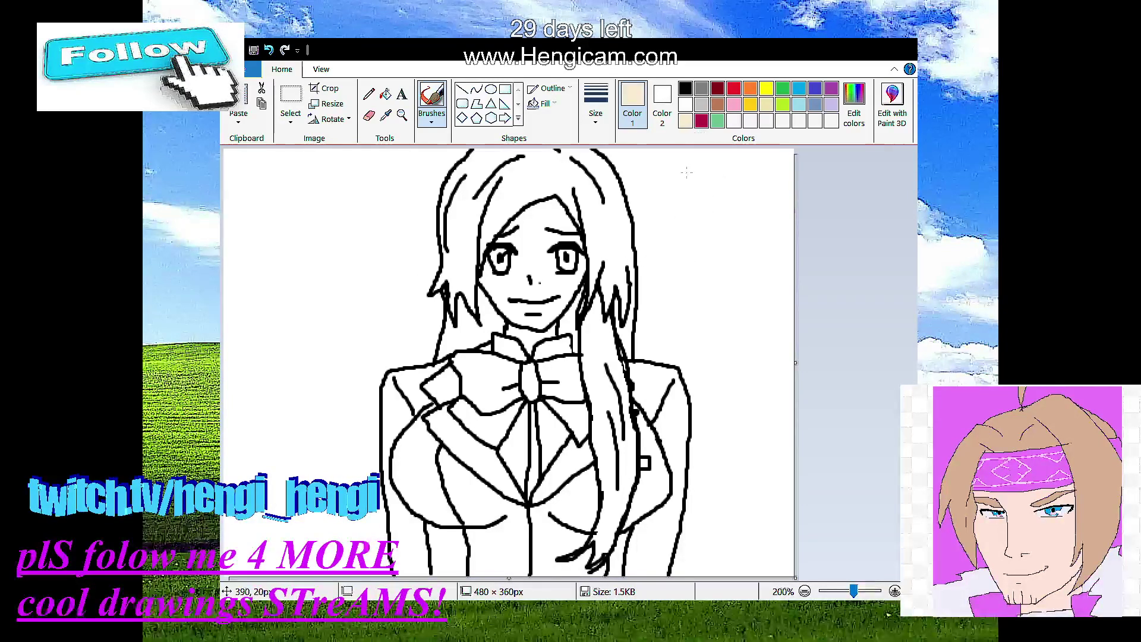
{"action": "left_click", "coordinate": [386, 95]}
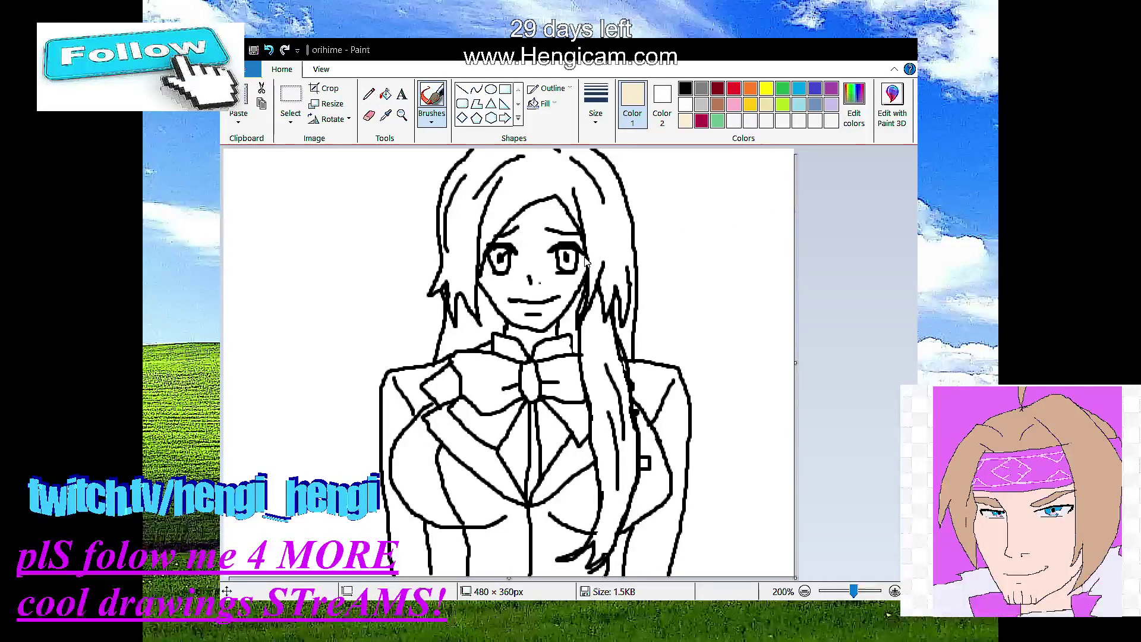
{"action": "left_click", "coordinate": [385, 94]}
{"action": "left_click", "coordinate": [538, 235]}
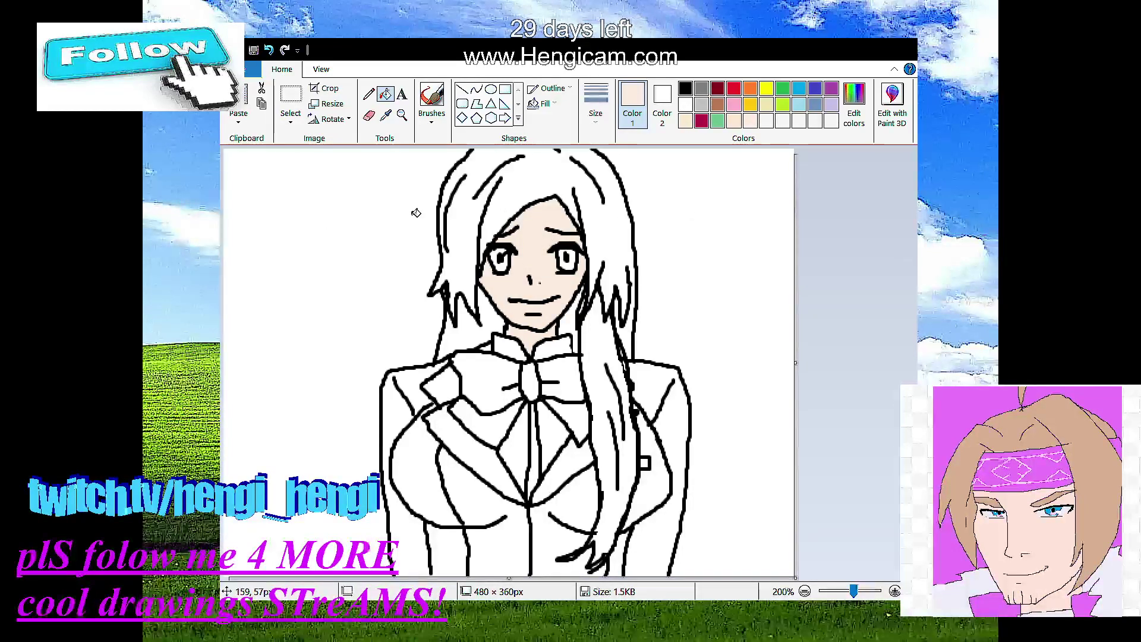
Step: Fill all of the hair with orange, including the long front lock and the strands behind the neck
{"action": "left_click", "coordinate": [750, 89]}
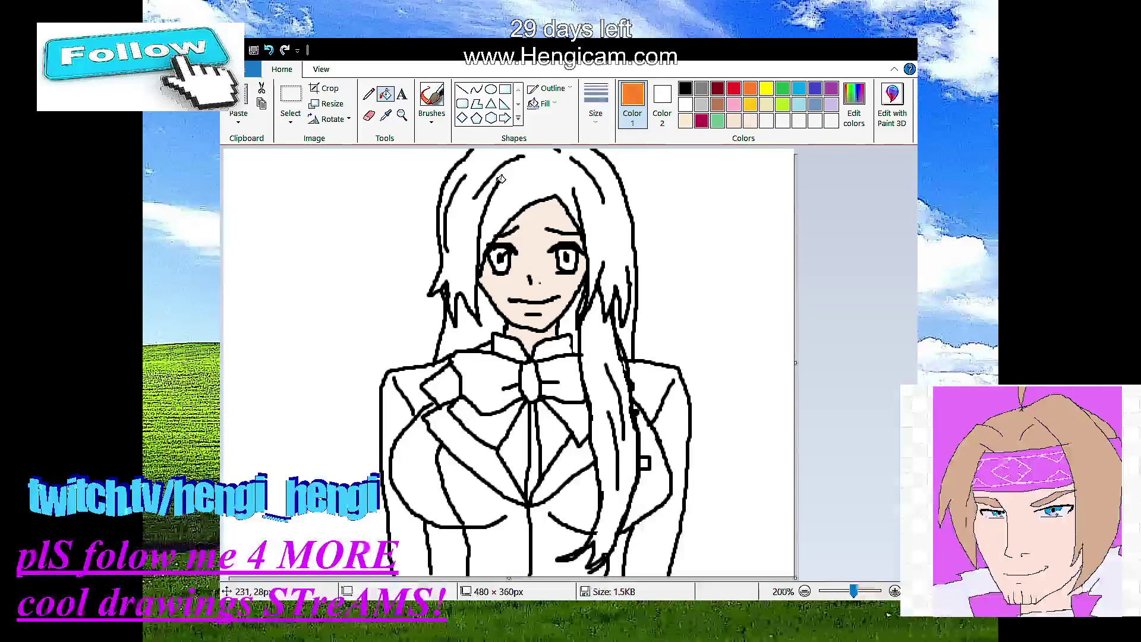
{"action": "left_click", "coordinate": [533, 187]}
{"action": "left_click", "coordinate": [598, 339]}
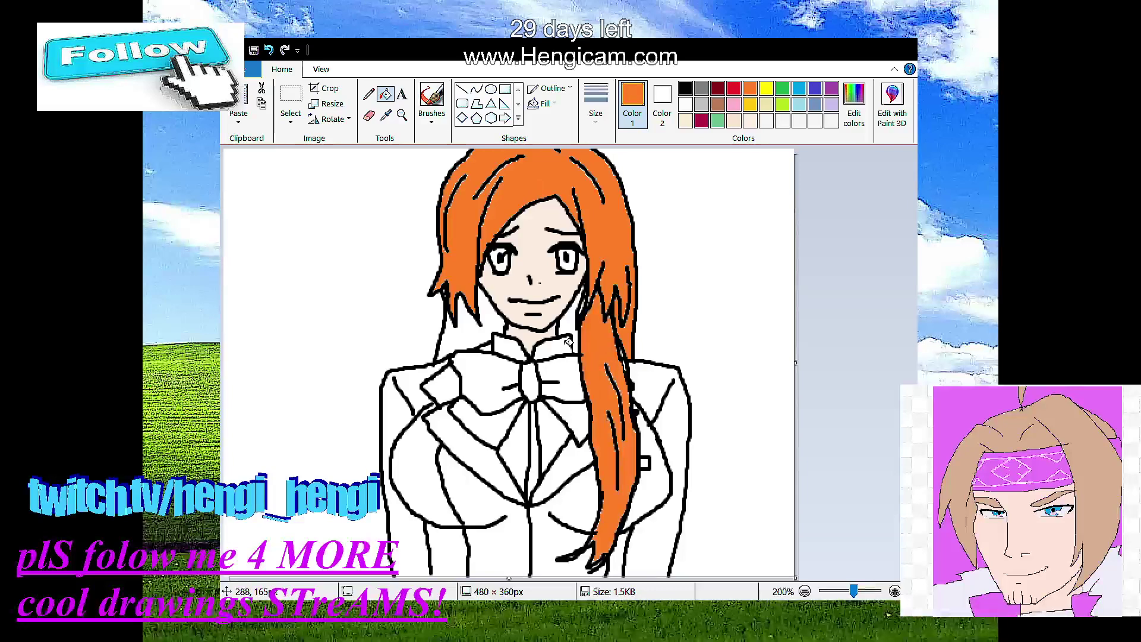
{"action": "left_click", "coordinate": [572, 324]}
{"action": "left_click", "coordinate": [450, 326]}
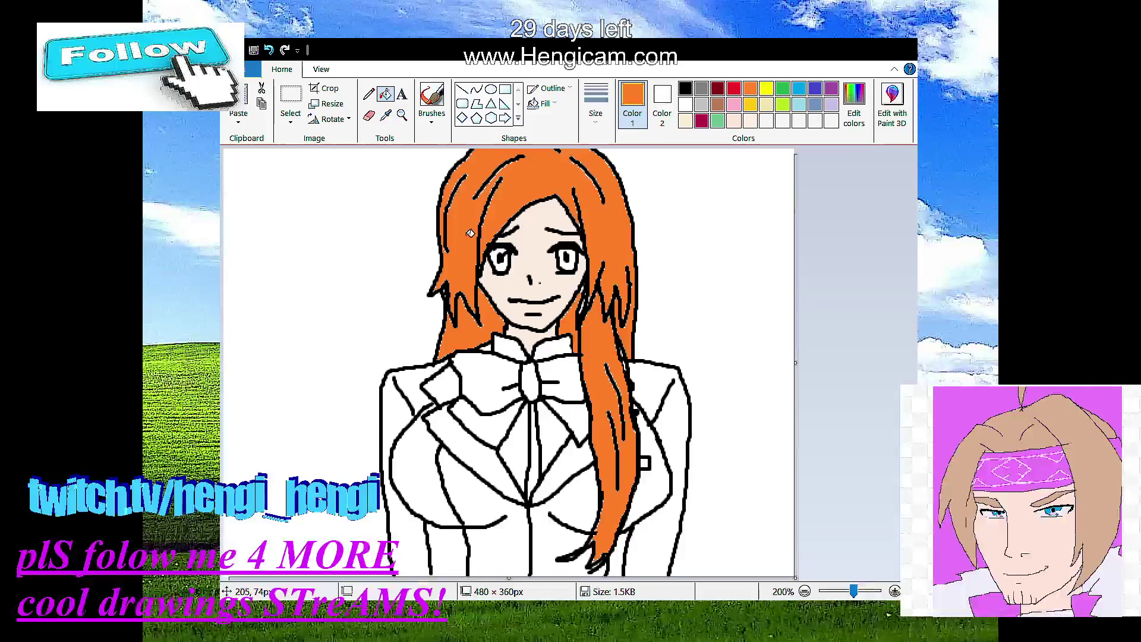
Step: Fill every section of the jacket, including the sleeves and lapels, with light grey
{"action": "left_click", "coordinate": [701, 104]}
{"action": "left_click", "coordinate": [665, 456]}
{"action": "left_click", "coordinate": [659, 457]}
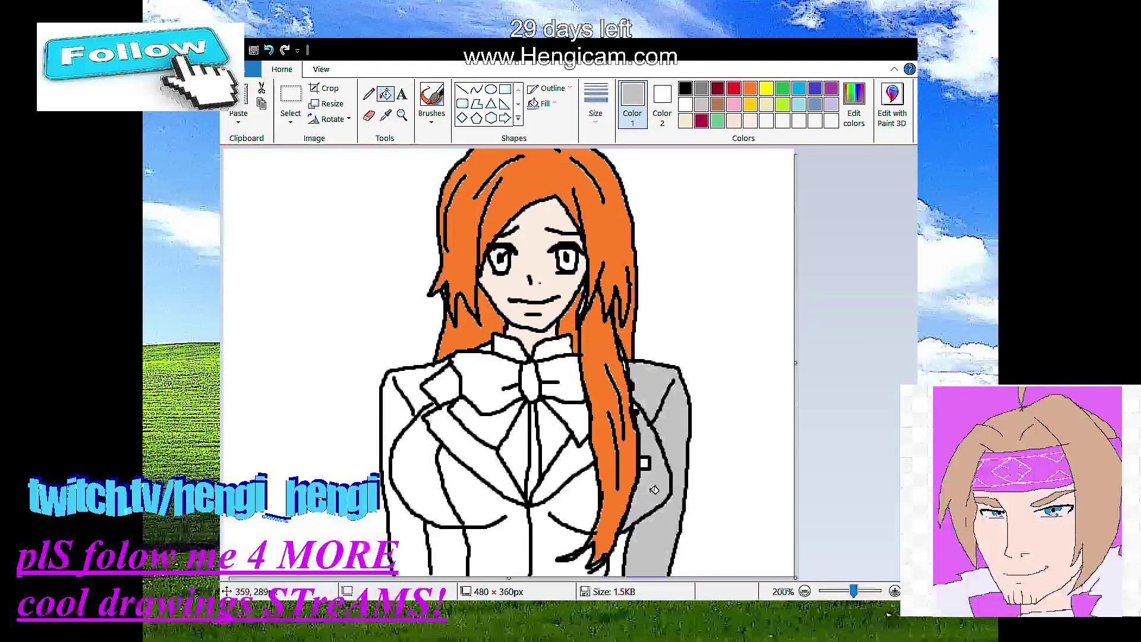
{"action": "left_click", "coordinate": [574, 558]}
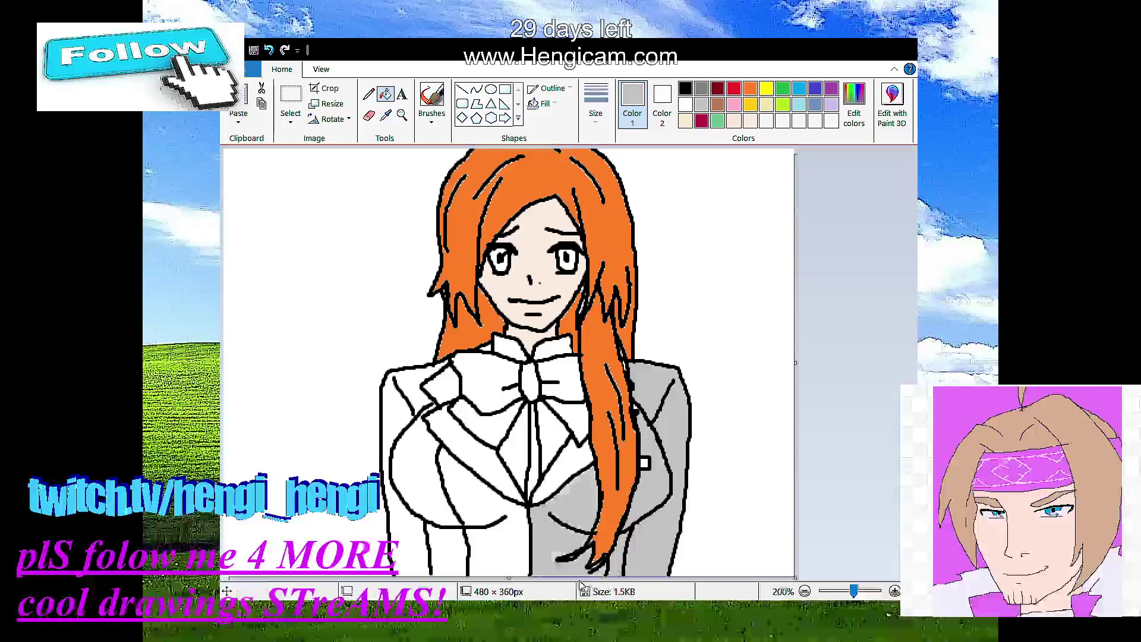
{"action": "left_click", "coordinate": [516, 540]}
{"action": "left_click", "coordinate": [420, 499]}
{"action": "left_click", "coordinate": [405, 535]}
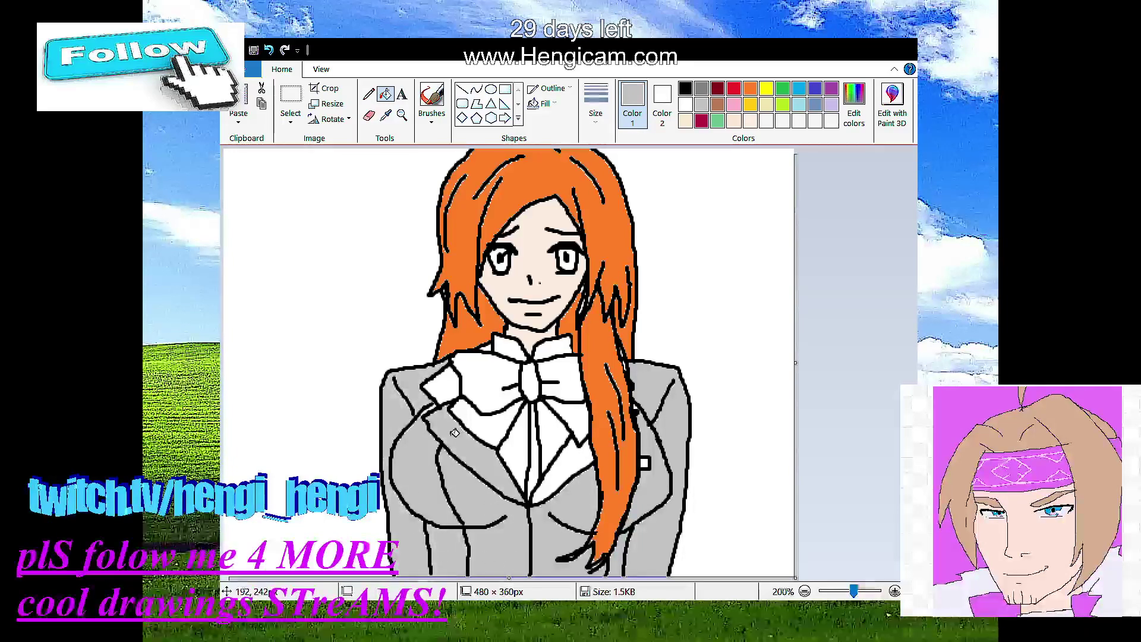
{"action": "left_click", "coordinate": [581, 471]}
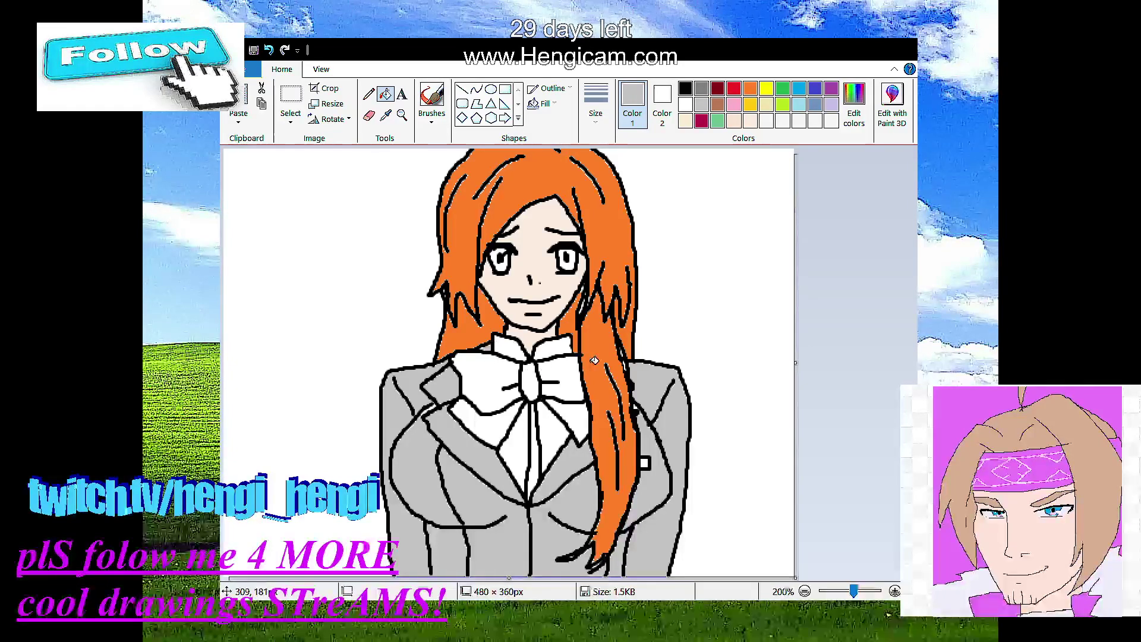
Step: Fill the bow tie's loops, knot and tails and the small square chest badge with dark red
{"action": "left_click", "coordinate": [735, 89]}
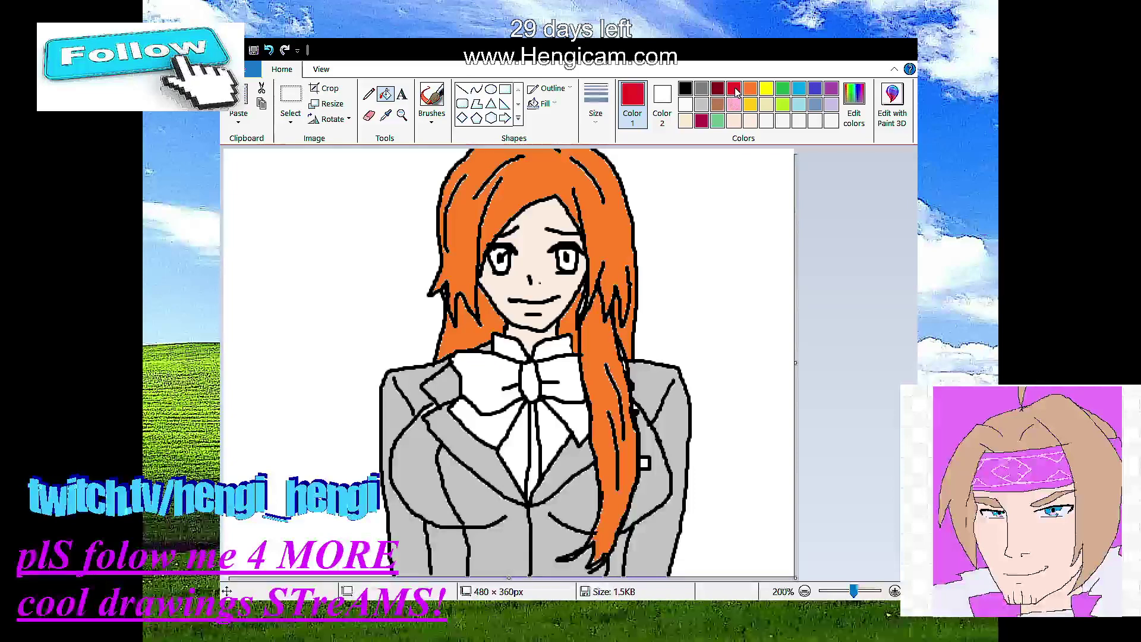
{"action": "left_click", "coordinate": [702, 122]}
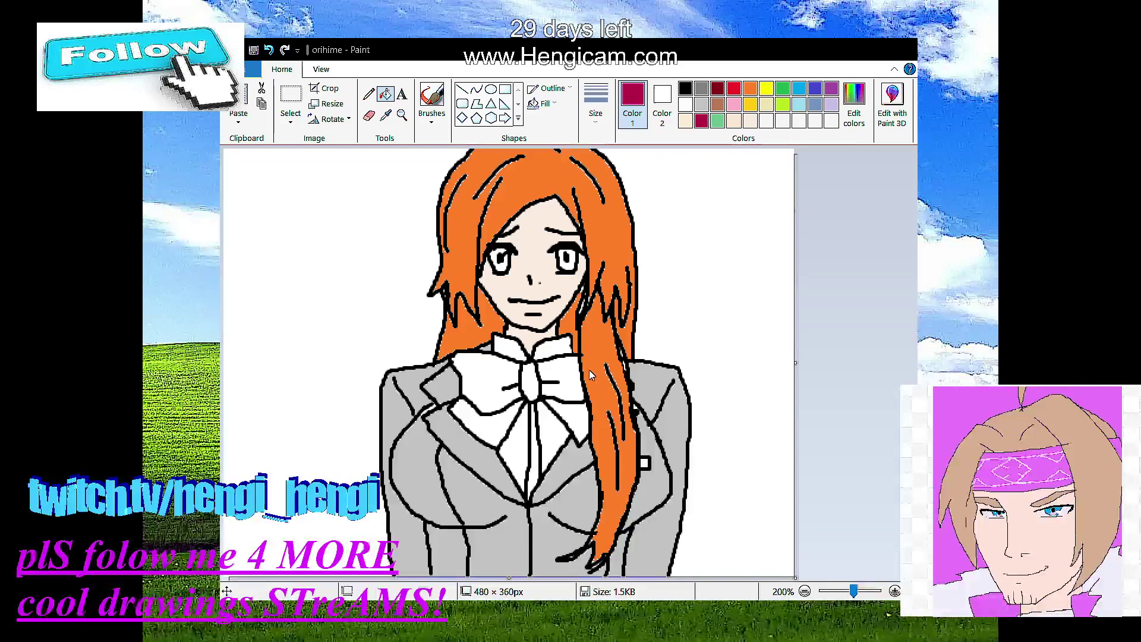
{"action": "left_click", "coordinate": [482, 380]}
{"action": "left_click", "coordinate": [492, 431]}
{"action": "left_click", "coordinate": [529, 380]}
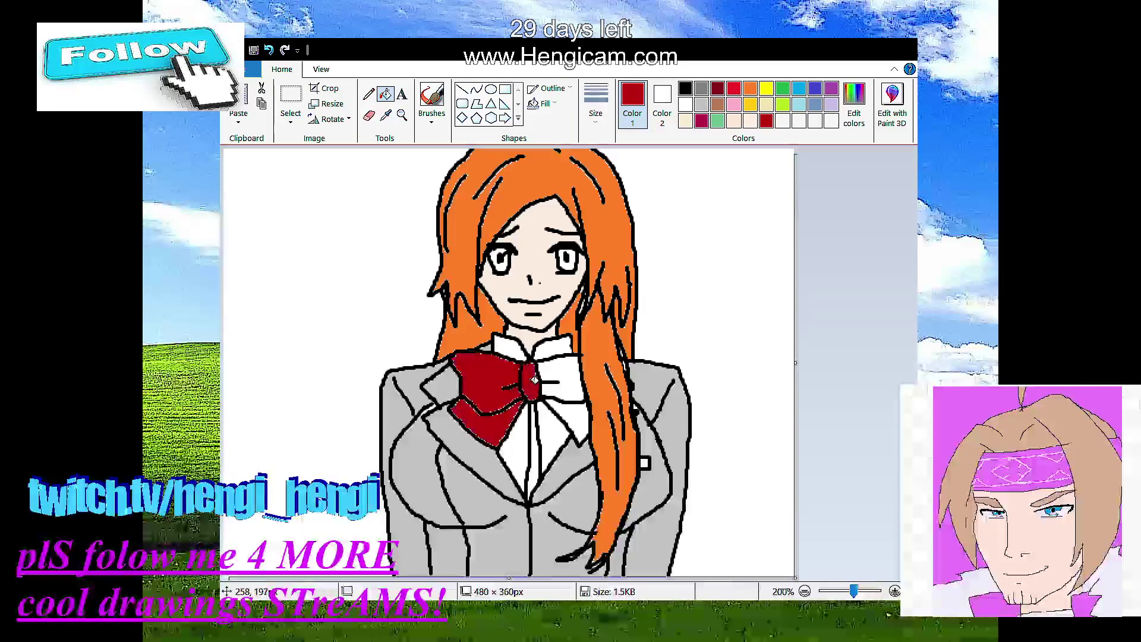
{"action": "left_click", "coordinate": [559, 373]}
{"action": "left_click", "coordinate": [575, 409]}
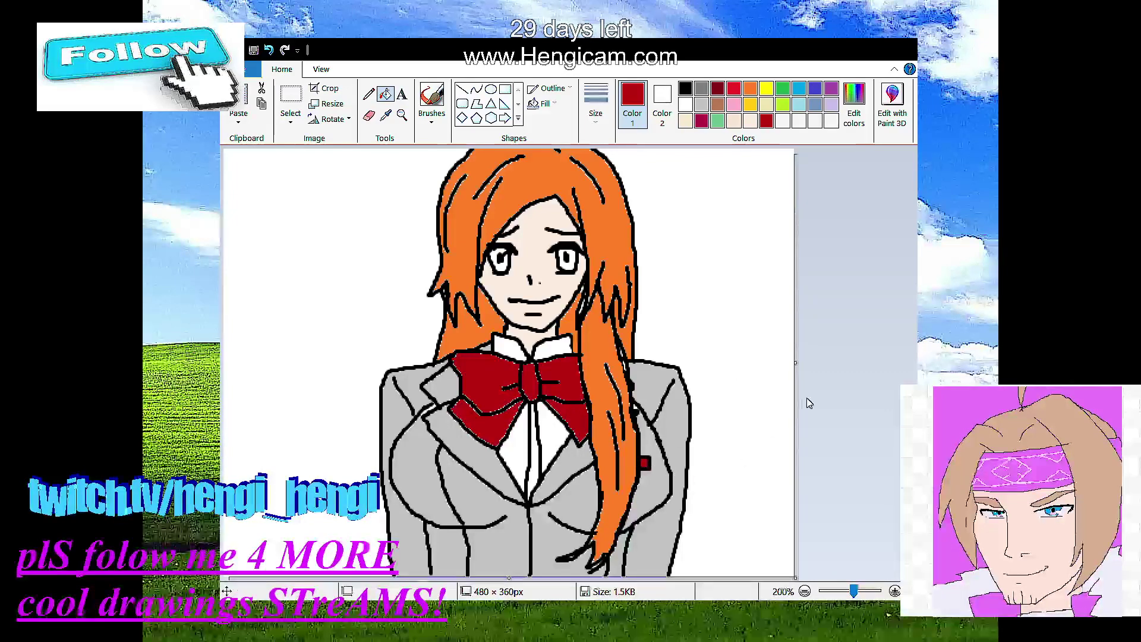
Step: Paint the areas around the irises white and fill both irises with blue-grey
{"action": "left_click", "coordinate": [685, 106]}
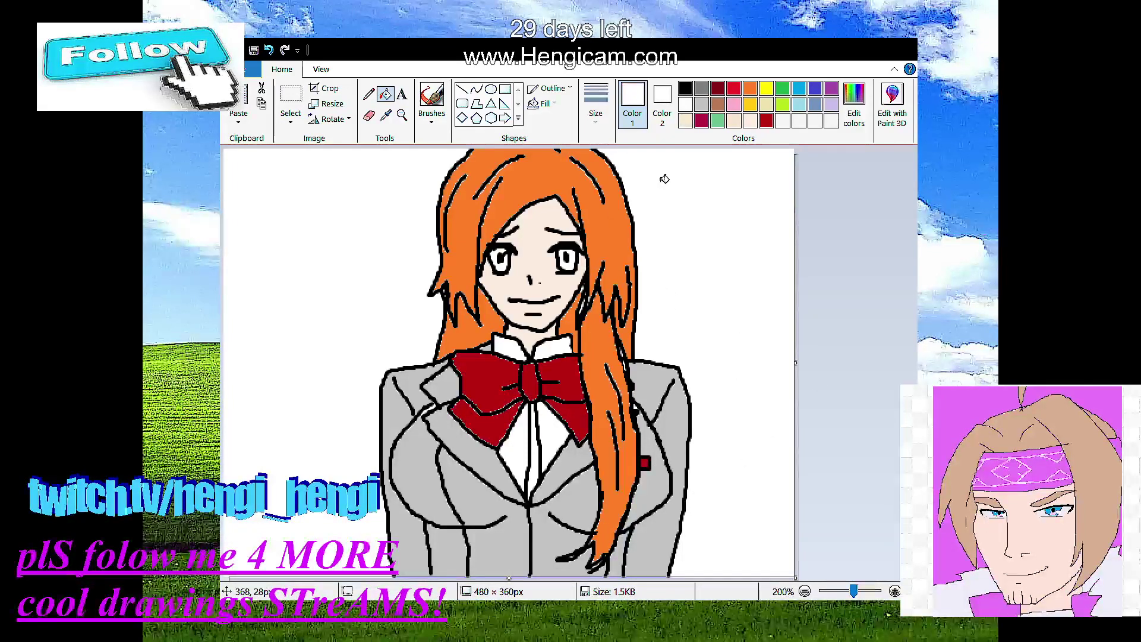
{"action": "left_click", "coordinate": [432, 99]}
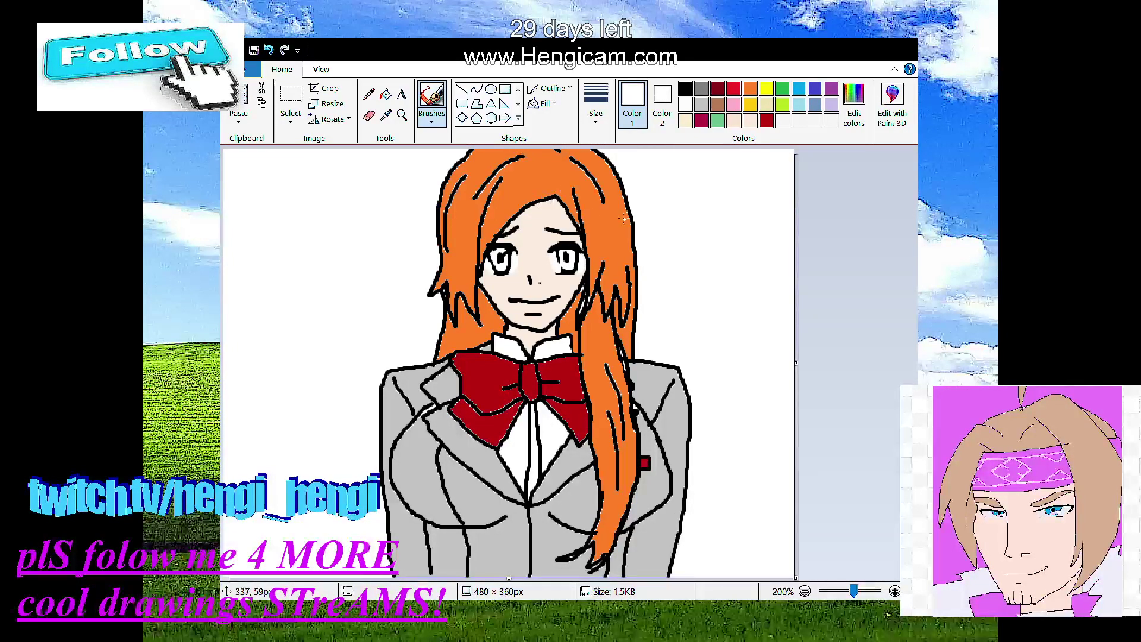
{"action": "left_click", "coordinate": [817, 105]}
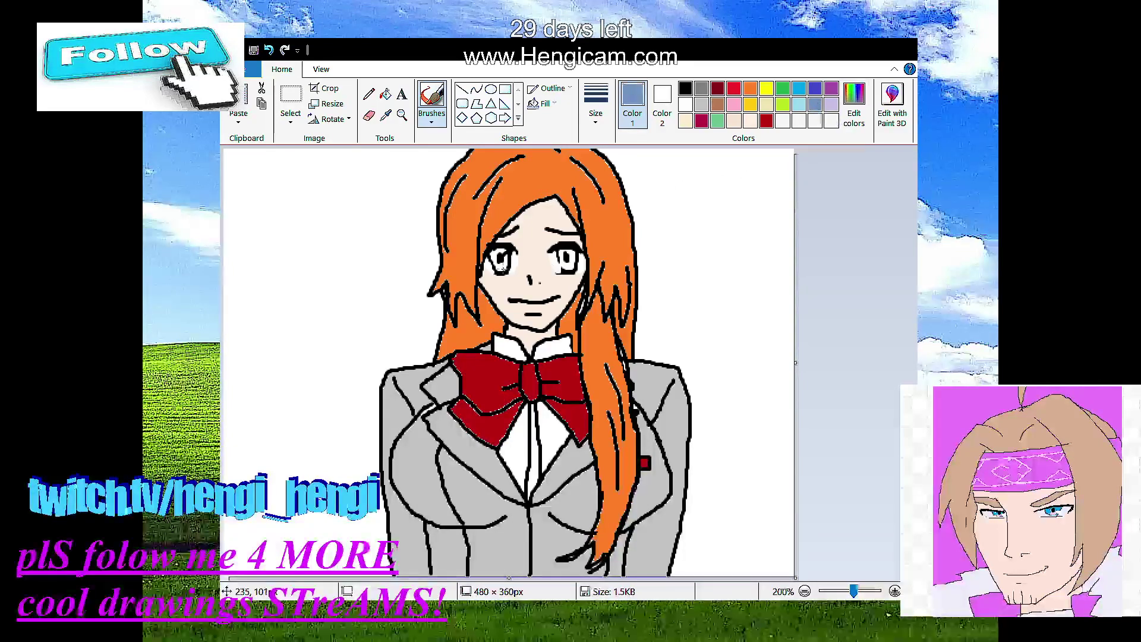
{"action": "left_click", "coordinate": [385, 94]}
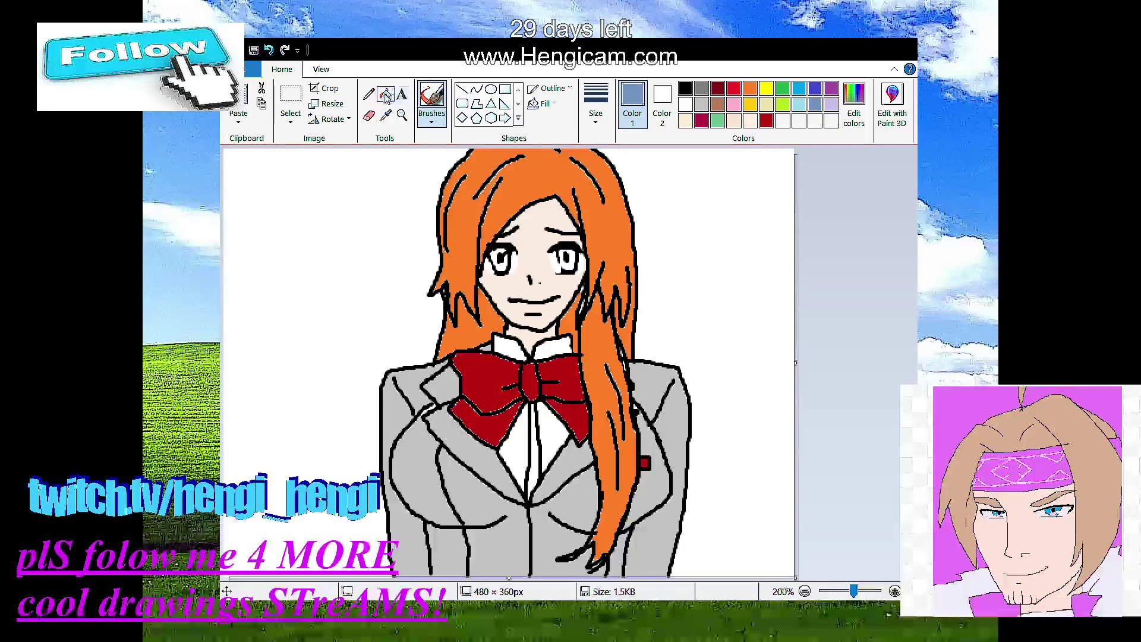
{"action": "left_click", "coordinate": [501, 261]}
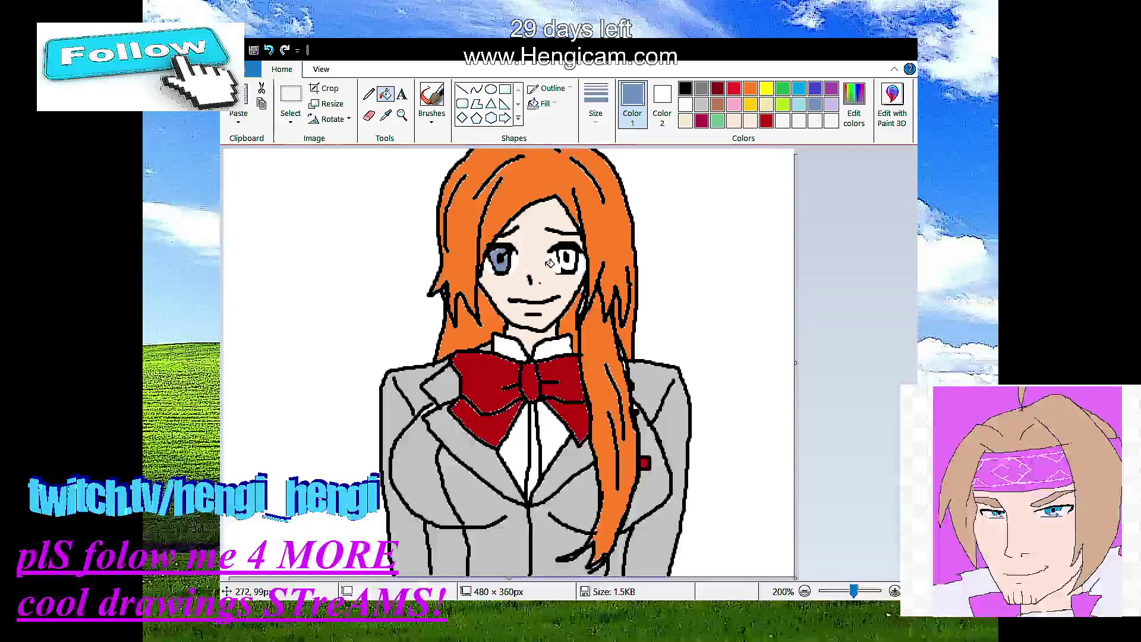
{"action": "left_click", "coordinate": [569, 261]}
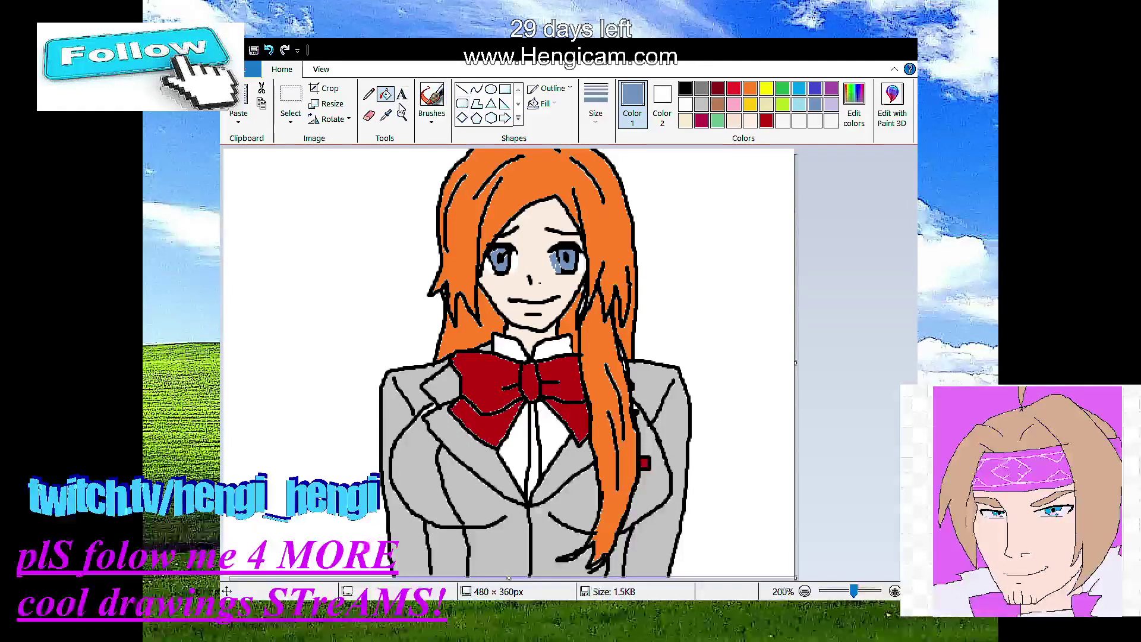
Step: Cover the blue-grey spill beside the right-hand iris with white and redraw the iris's inner edge in black
{"action": "left_click", "coordinate": [432, 96]}
{"action": "left_click", "coordinate": [685, 106]}
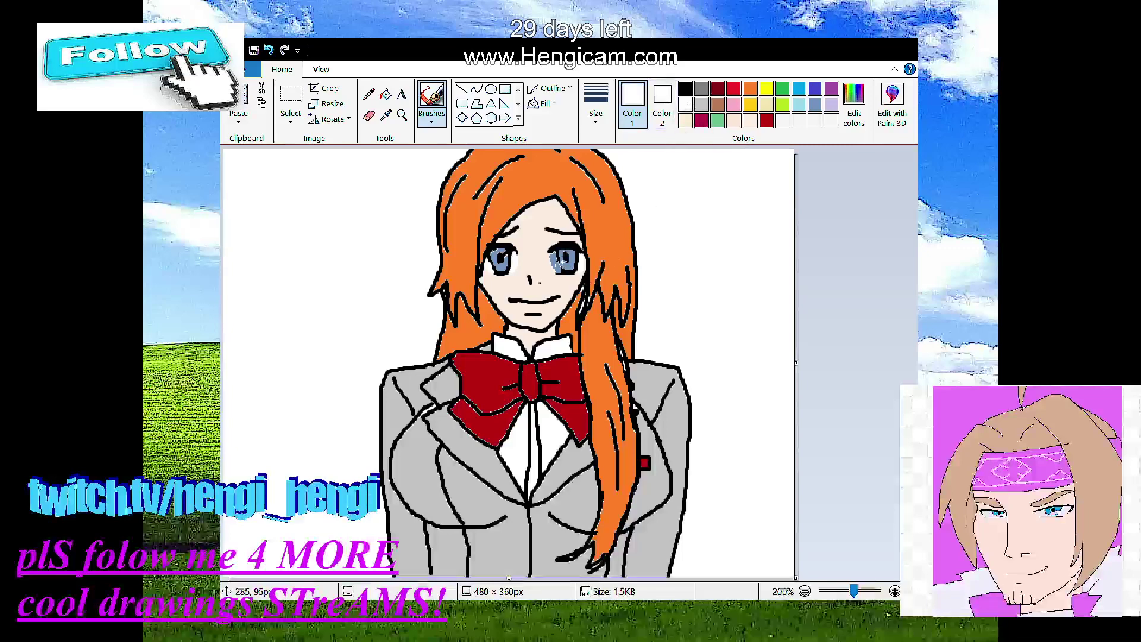
{"action": "mouse_move", "coordinate": [561, 263]}
{"action": "left_mouse_down"}
{"action": "mouse_move", "coordinate": [551, 255]}
{"action": "mouse_move", "coordinate": [555, 271]}
{"action": "left_mouse_up"}
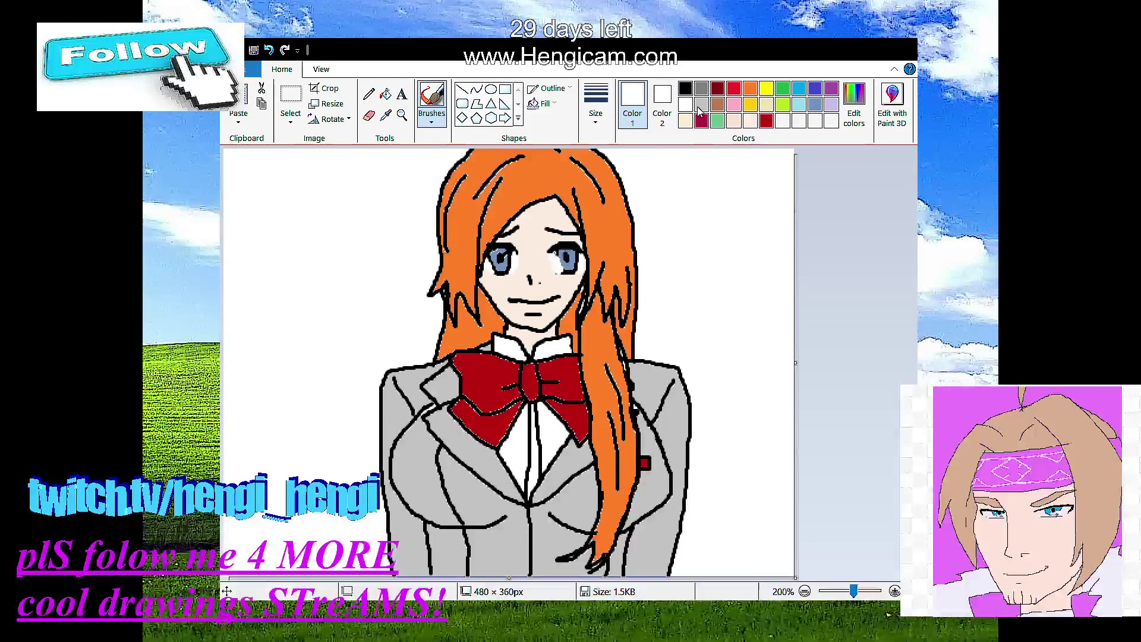
{"action": "left_click", "coordinate": [685, 88]}
{"action": "left_click_drag", "start_coordinate": [555, 255], "coordinate": [560, 270]}
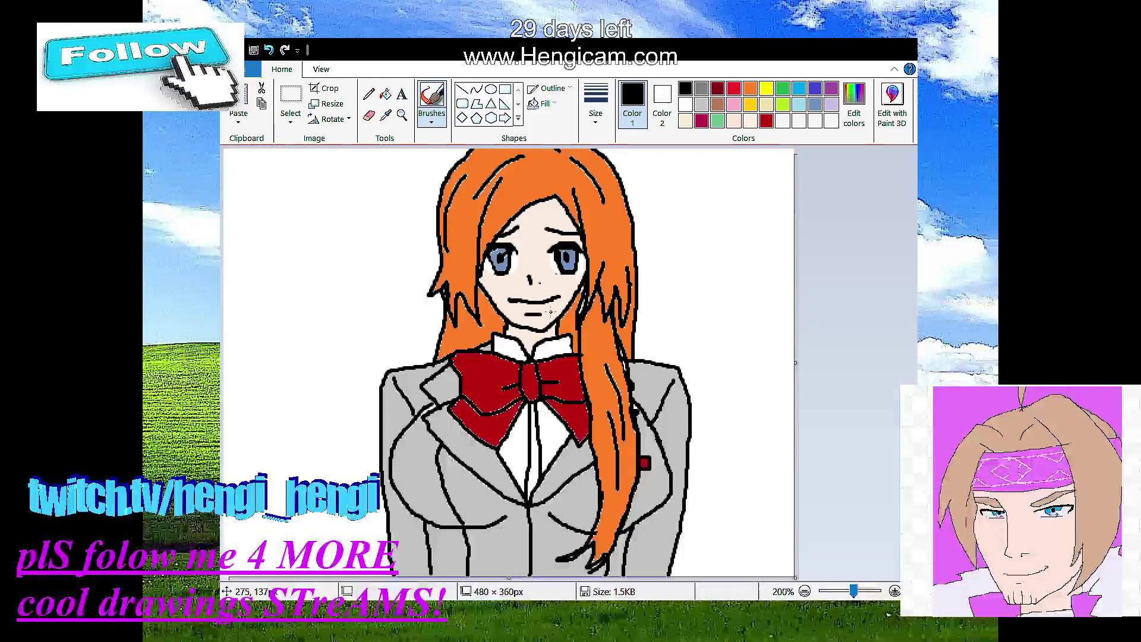
Step: Recolour the bow tie's centre knot yellow
{"action": "left_click", "coordinate": [767, 90]}
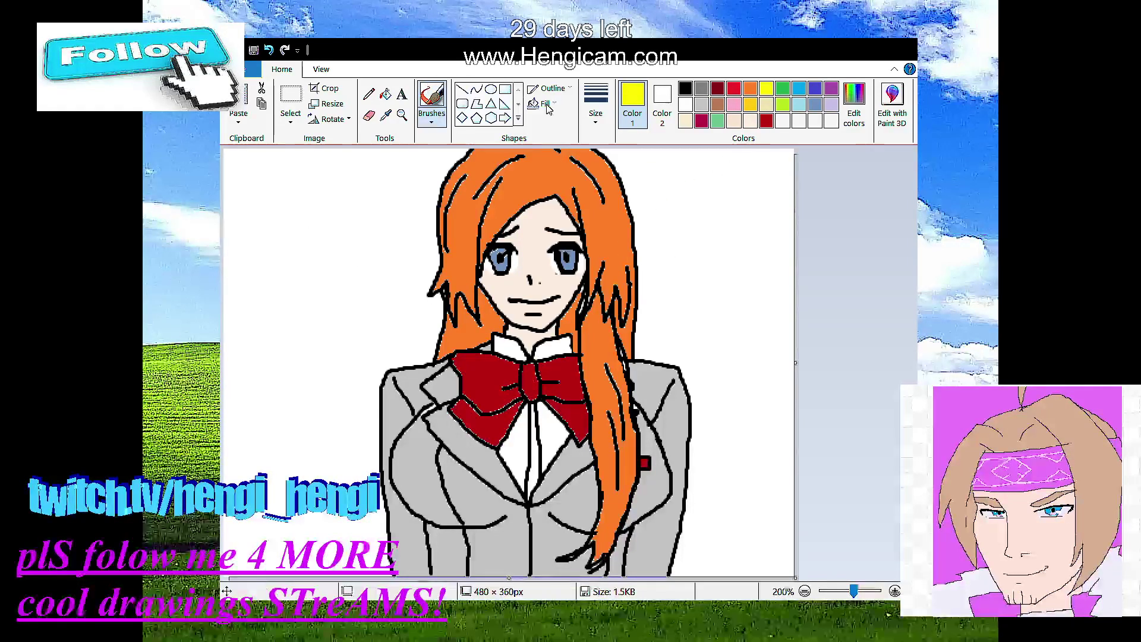
{"action": "left_click", "coordinate": [385, 94]}
{"action": "left_click", "coordinate": [538, 385]}
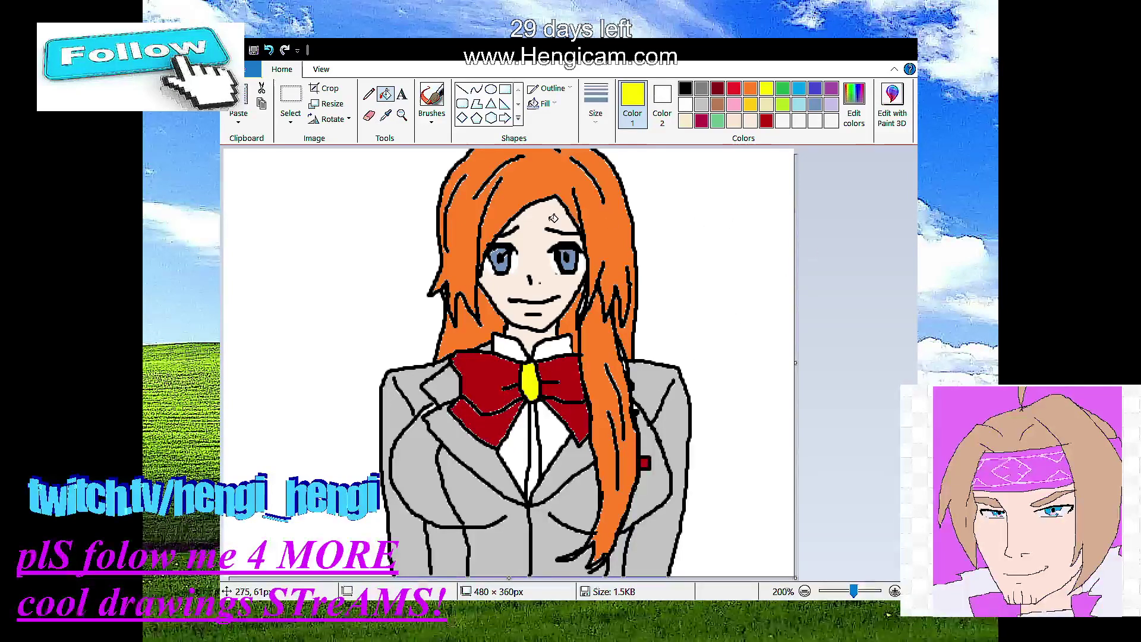
Step: Turn the picture 90° right to handwrite the artist's handle in black in the blank area beside the figure, and turn it back upright
{"action": "left_click", "coordinate": [332, 119]}
{"action": "left_click", "coordinate": [350, 138]}
{"action": "left_click", "coordinate": [685, 89]}
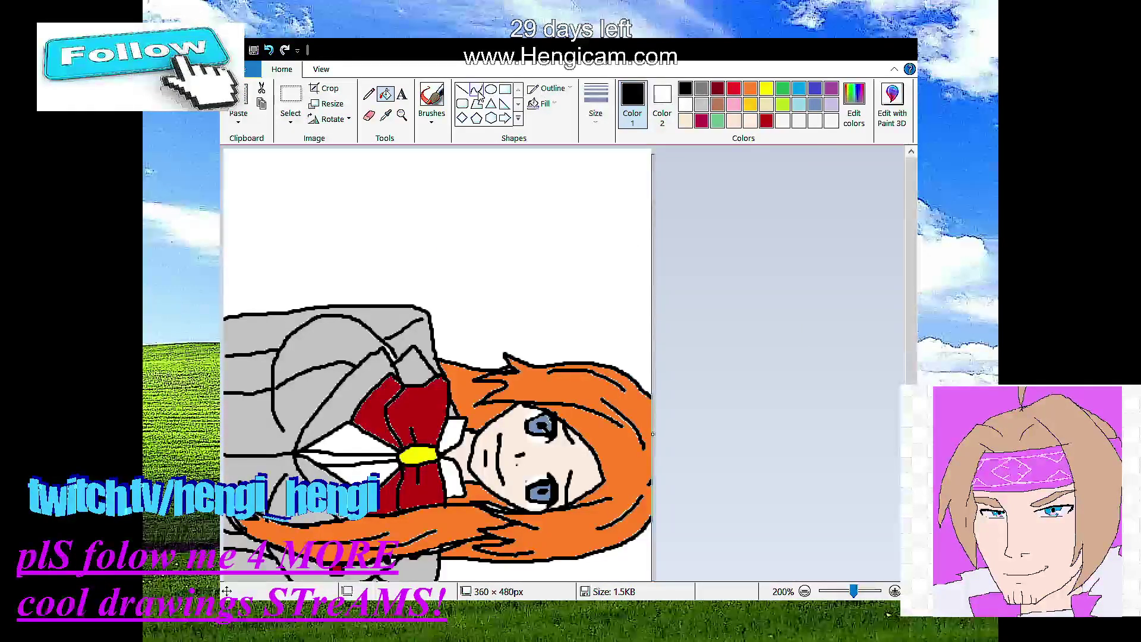
{"action": "left_click", "coordinate": [431, 97]}
{"action": "mouse_move", "coordinate": [263, 221]}
{"action": "left_mouse_down"}
{"action": "mouse_move", "coordinate": [295, 207]}
{"action": "mouse_move", "coordinate": [267, 199]}
{"action": "mouse_move", "coordinate": [276, 258]}
{"action": "left_mouse_up"}
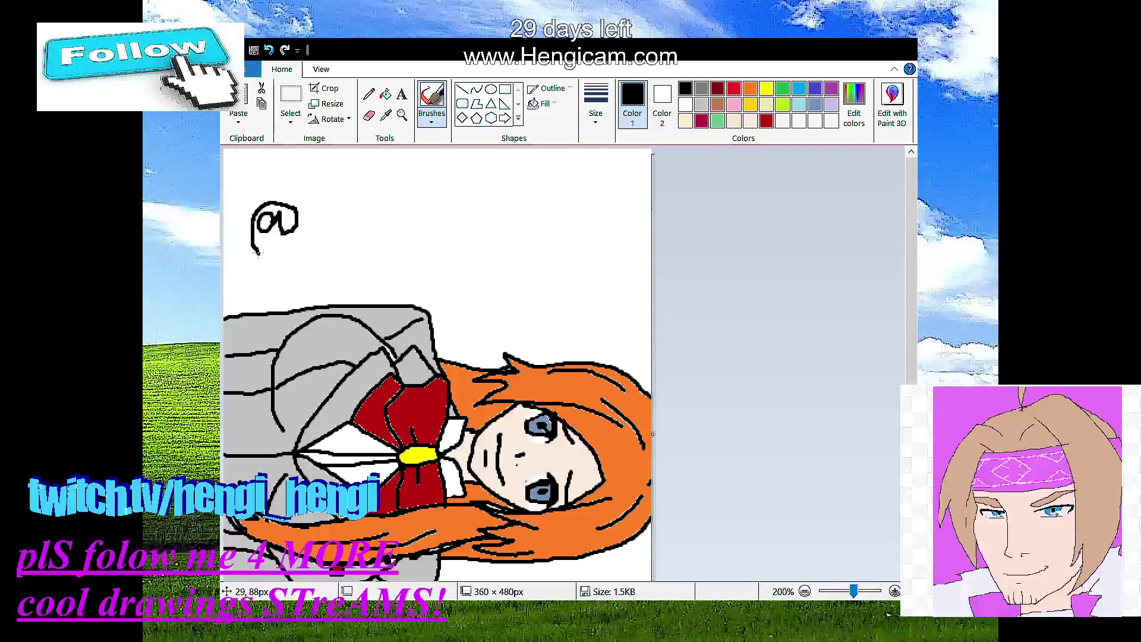
{"action": "left_click_drag", "start_coordinate": [319, 188], "coordinate": [303, 234]}
{"action": "mouse_move", "coordinate": [307, 220]}
{"action": "left_mouse_down"}
{"action": "mouse_move", "coordinate": [341, 237]}
{"action": "mouse_move", "coordinate": [381, 220]}
{"action": "mouse_move", "coordinate": [365, 257]}
{"action": "left_mouse_up"}
{"action": "mouse_move", "coordinate": [396, 220]}
{"action": "left_mouse_down"}
{"action": "mouse_move", "coordinate": [396, 238]}
{"action": "mouse_move", "coordinate": [436, 240]}
{"action": "left_mouse_up"}
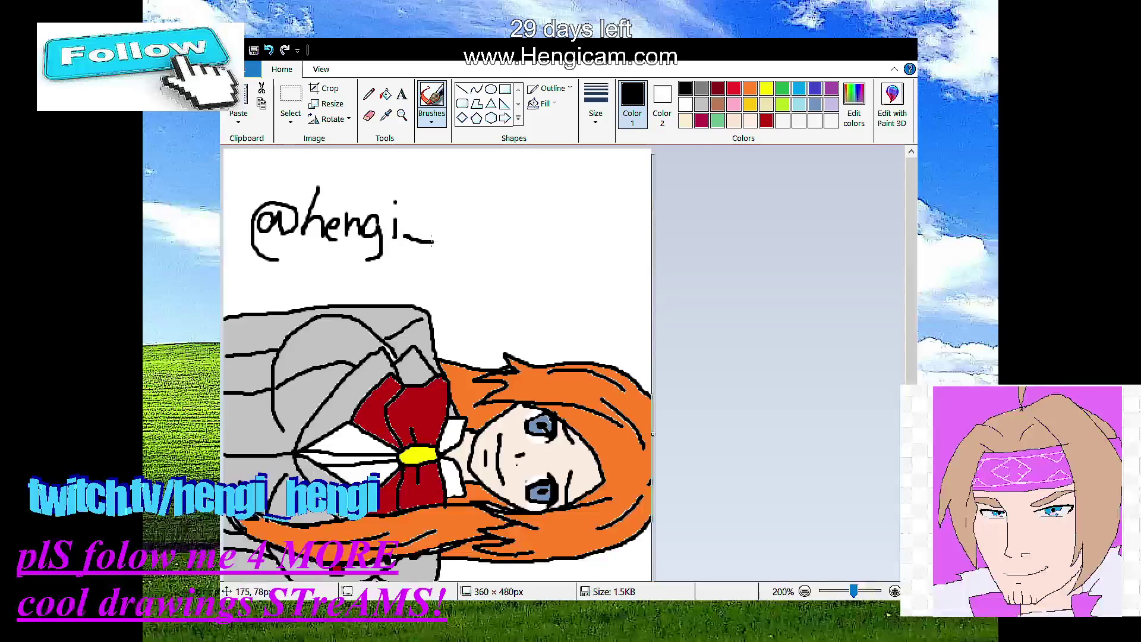
{"action": "mouse_move", "coordinate": [448, 197]}
{"action": "left_mouse_down"}
{"action": "mouse_move", "coordinate": [440, 244]}
{"action": "mouse_move", "coordinate": [474, 230]}
{"action": "mouse_move", "coordinate": [469, 222]}
{"action": "mouse_move", "coordinate": [484, 246]}
{"action": "mouse_move", "coordinate": [494, 224]}
{"action": "mouse_move", "coordinate": [510, 243]}
{"action": "mouse_move", "coordinate": [497, 237]}
{"action": "mouse_move", "coordinate": [481, 275]}
{"action": "left_mouse_up"}
{"action": "left_click_drag", "start_coordinate": [528, 220], "coordinate": [529, 246]}
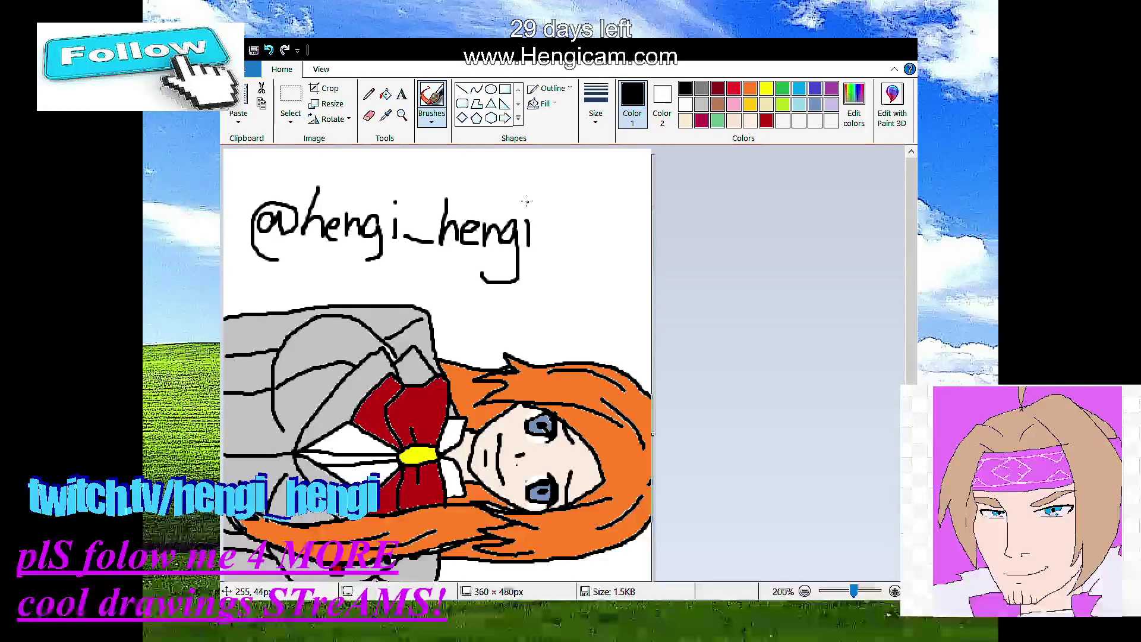
{"action": "left_click", "coordinate": [331, 119]}
{"action": "left_click", "coordinate": [345, 148]}
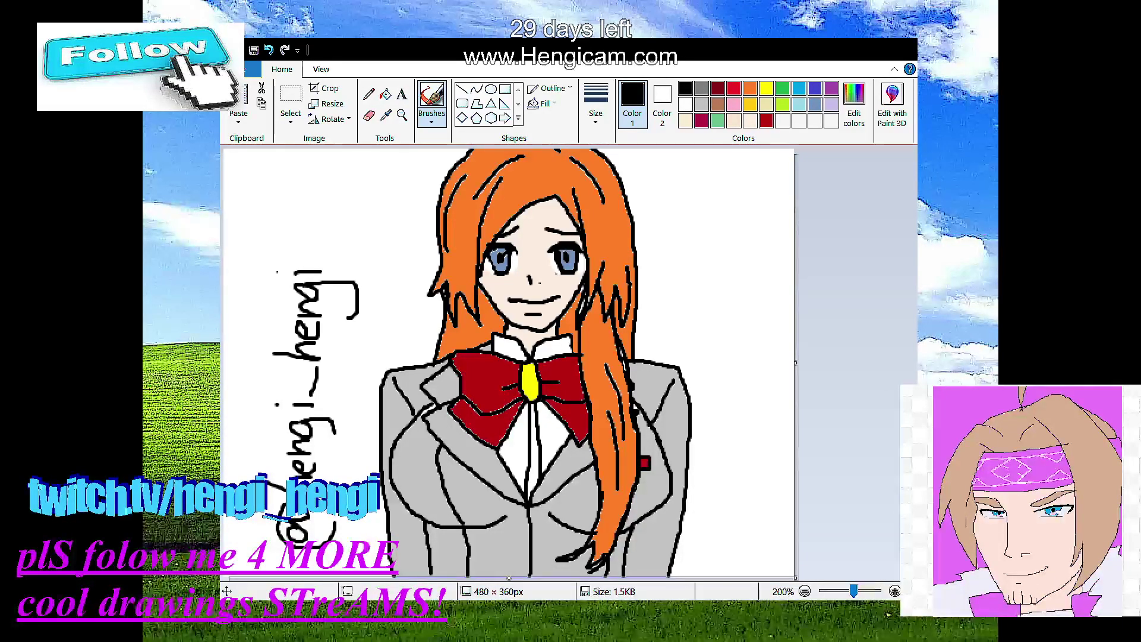
Step: Dab small white highlights into both eyes with the brush and save the picture
{"action": "left_click", "coordinate": [684, 104]}
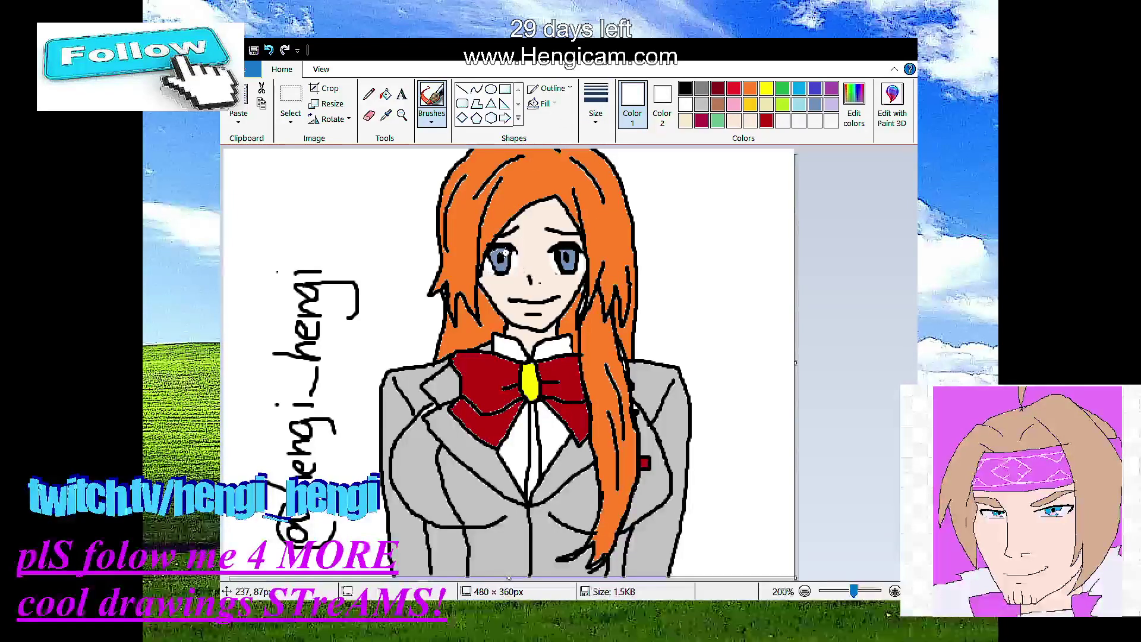
{"action": "left_click_drag", "start_coordinate": [504, 254], "coordinate": [505, 258]}
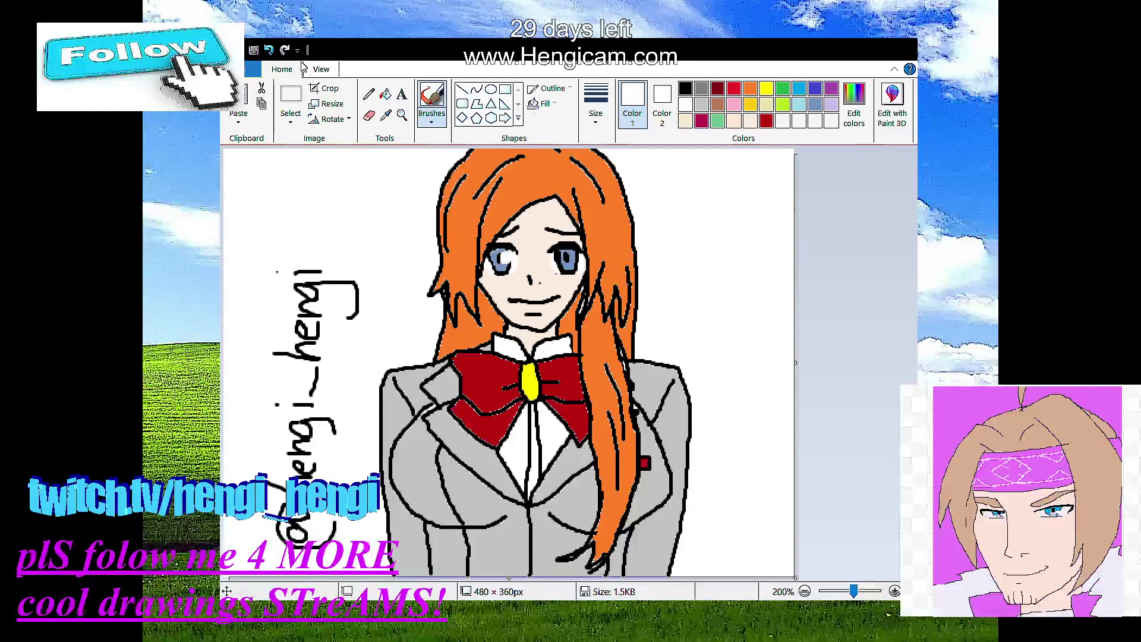
{"action": "left_click_drag", "start_coordinate": [503, 256], "coordinate": [506, 259]}
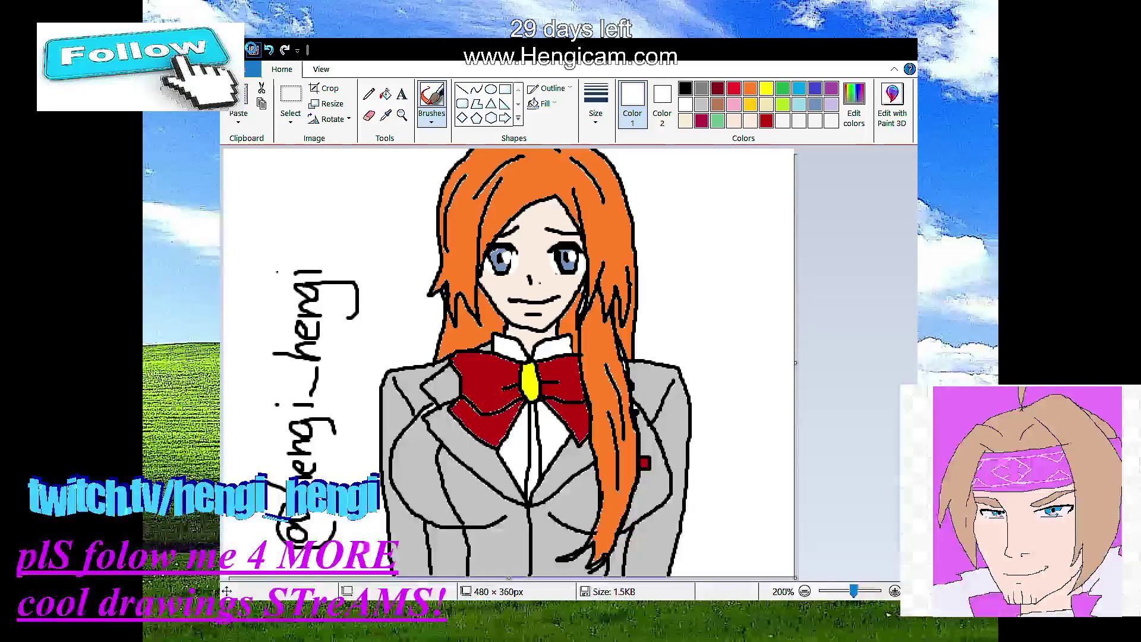
{"action": "left_click", "coordinate": [256, 50]}
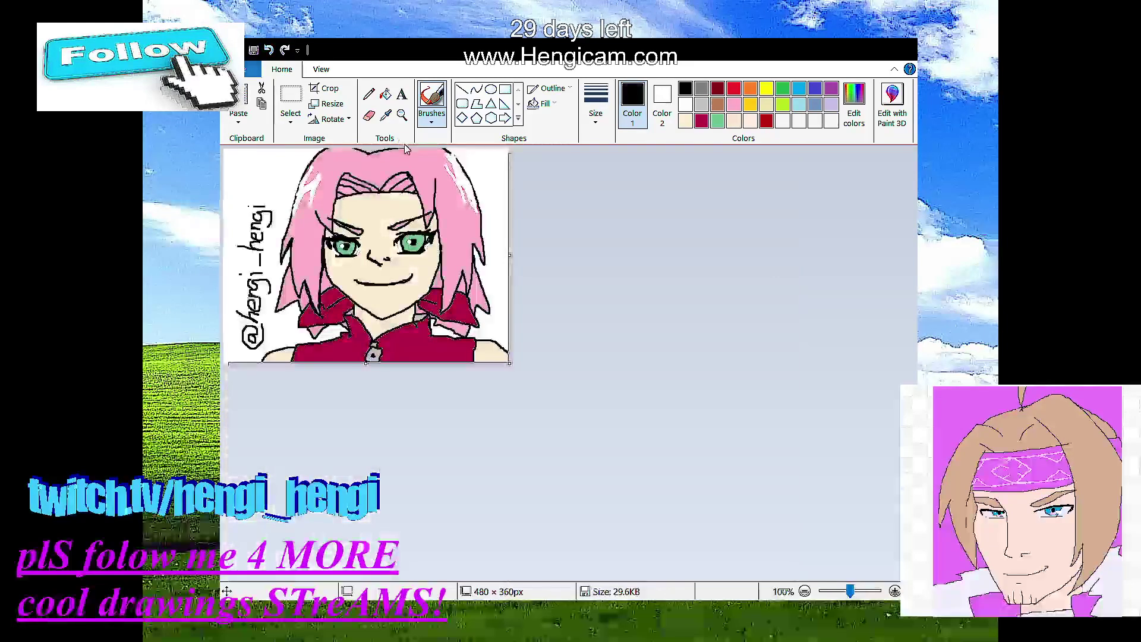
Step: Undo the last change to the pink-haired character's picture
{"action": "key", "text": "ctrl+z"}
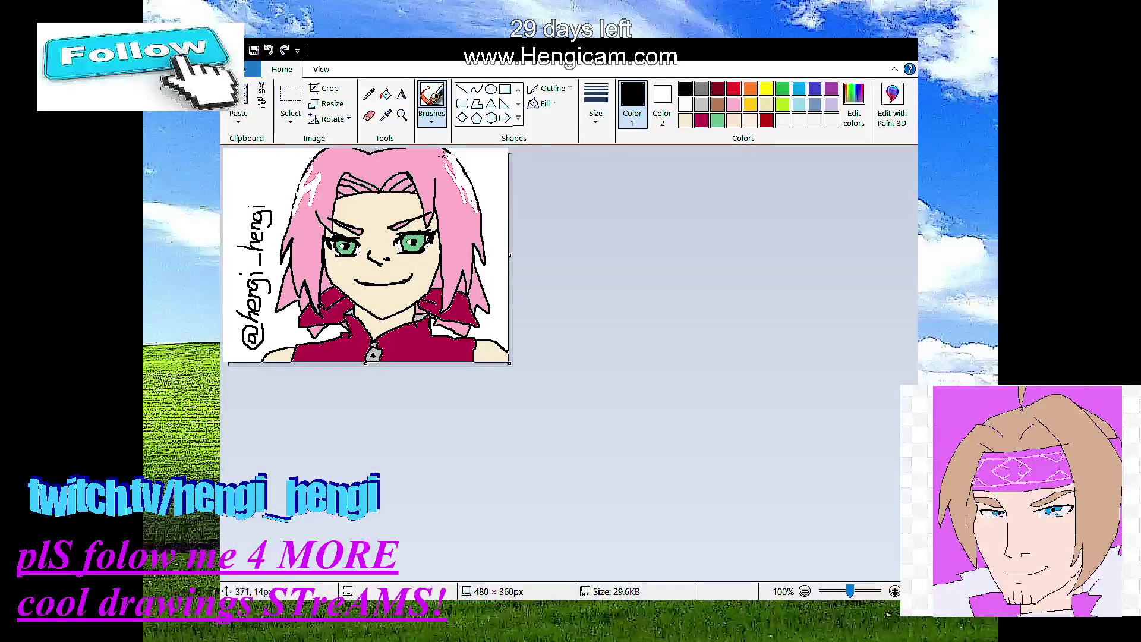
Step: Erase the entire pink-haired portrait and the handle beside it to leave a blank white canvas
{"action": "left_click", "coordinate": [506, 209]}
{"action": "left_click", "coordinate": [505, 89]}
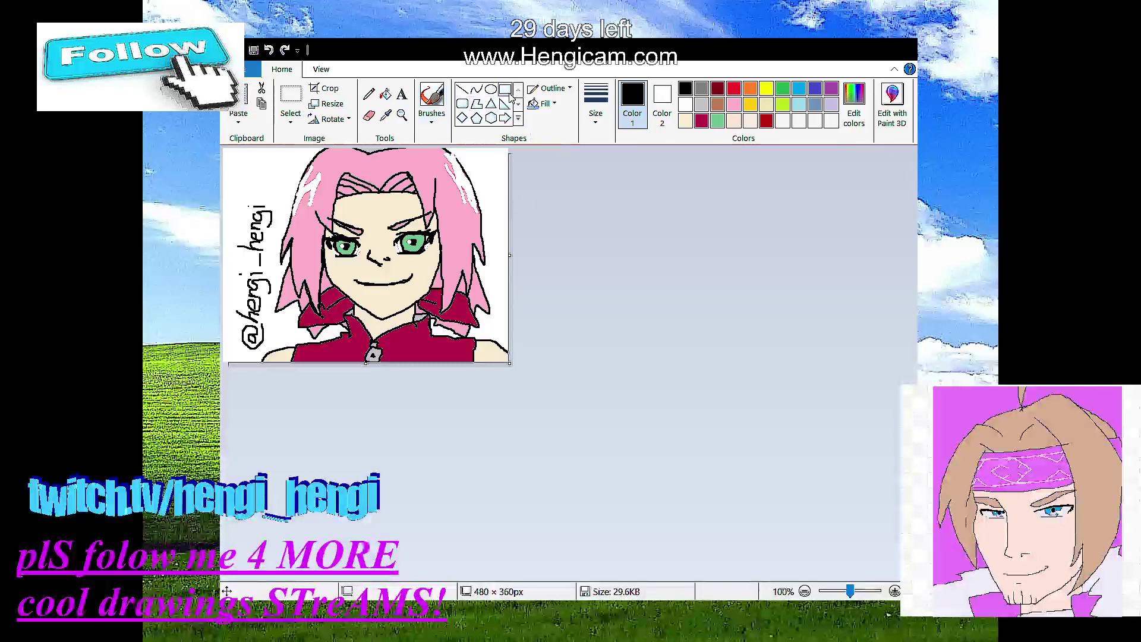
{"action": "left_click", "coordinate": [368, 115]}
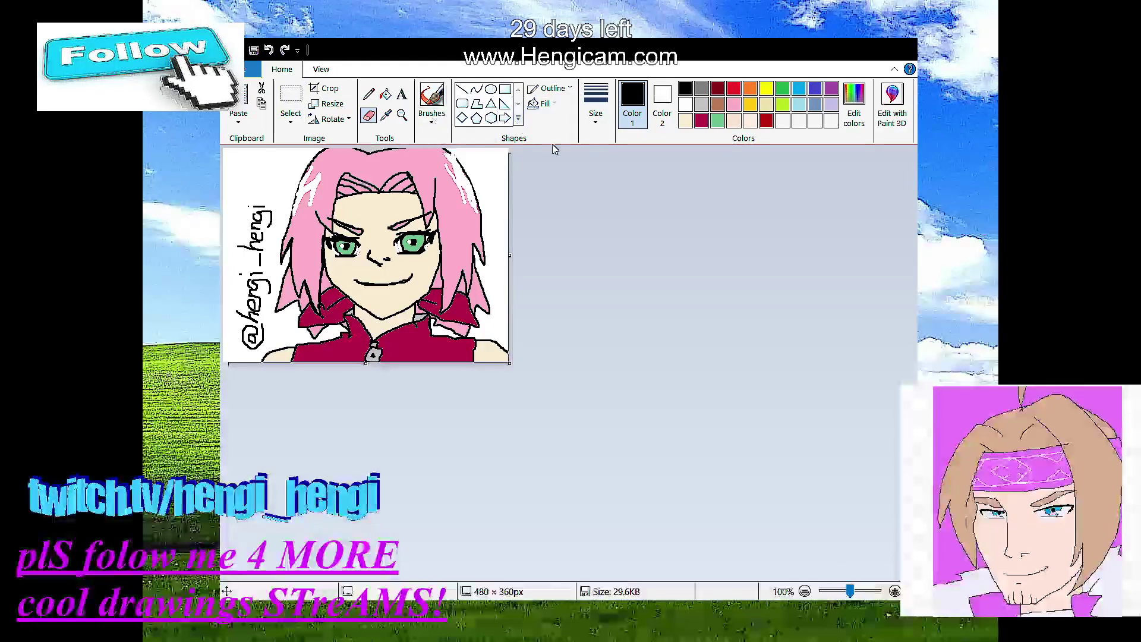
{"action": "mouse_move", "coordinate": [306, 162]}
{"action": "left_mouse_down"}
{"action": "mouse_move", "coordinate": [258, 149]}
{"action": "mouse_move", "coordinate": [485, 157]}
{"action": "mouse_move", "coordinate": [426, 148]}
{"action": "mouse_move", "coordinate": [286, 158]}
{"action": "mouse_move", "coordinate": [502, 166]}
{"action": "mouse_move", "coordinate": [302, 190]}
{"action": "mouse_move", "coordinate": [253, 173]}
{"action": "mouse_move", "coordinate": [253, 187]}
{"action": "mouse_move", "coordinate": [264, 177]}
{"action": "mouse_move", "coordinate": [326, 193]}
{"action": "mouse_move", "coordinate": [307, 174]}
{"action": "mouse_move", "coordinate": [354, 180]}
{"action": "mouse_move", "coordinate": [288, 197]}
{"action": "mouse_move", "coordinate": [450, 199]}
{"action": "mouse_move", "coordinate": [522, 231]}
{"action": "mouse_move", "coordinate": [356, 223]}
{"action": "mouse_move", "coordinate": [274, 234]}
{"action": "mouse_move", "coordinate": [307, 221]}
{"action": "mouse_move", "coordinate": [489, 225]}
{"action": "mouse_move", "coordinate": [551, 210]}
{"action": "mouse_move", "coordinate": [510, 205]}
{"action": "mouse_move", "coordinate": [475, 258]}
{"action": "mouse_move", "coordinate": [410, 245]}
{"action": "mouse_move", "coordinate": [241, 258]}
{"action": "mouse_move", "coordinate": [297, 268]}
{"action": "mouse_move", "coordinate": [232, 261]}
{"action": "mouse_move", "coordinate": [489, 260]}
{"action": "mouse_move", "coordinate": [487, 242]}
{"action": "mouse_move", "coordinate": [505, 271]}
{"action": "mouse_move", "coordinate": [530, 270]}
{"action": "mouse_move", "coordinate": [288, 269]}
{"action": "left_mouse_up"}
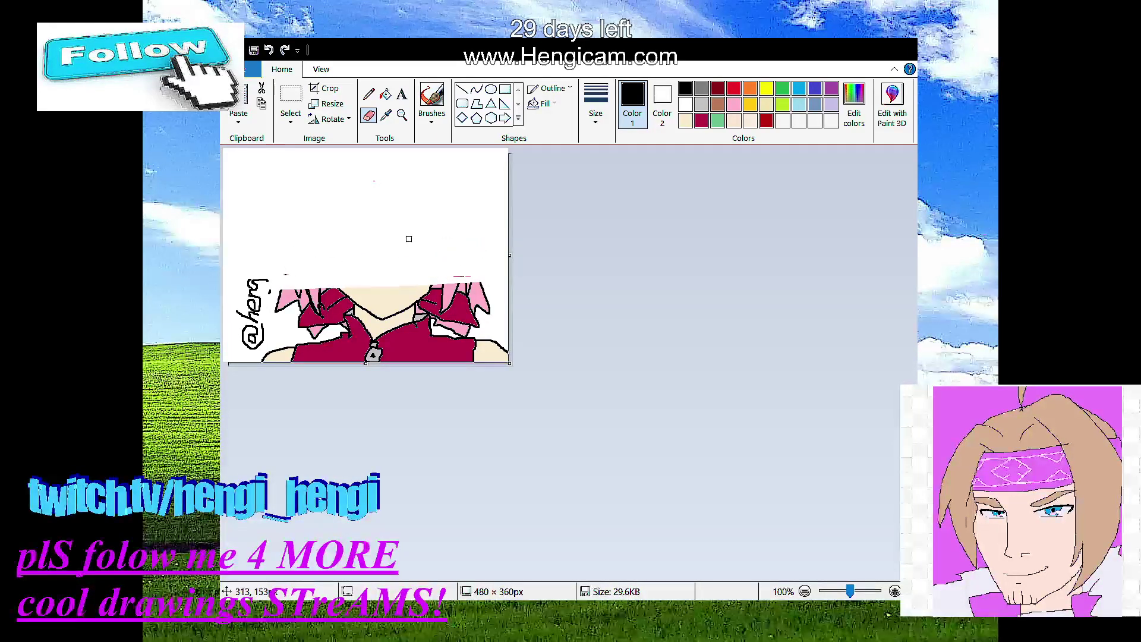
{"action": "mouse_move", "coordinate": [408, 237]}
{"action": "left_mouse_down"}
{"action": "mouse_move", "coordinate": [413, 284]}
{"action": "mouse_move", "coordinate": [320, 284]}
{"action": "mouse_move", "coordinate": [480, 282]}
{"action": "mouse_move", "coordinate": [280, 290]}
{"action": "mouse_move", "coordinate": [498, 275]}
{"action": "mouse_move", "coordinate": [367, 263]}
{"action": "mouse_move", "coordinate": [324, 299]}
{"action": "mouse_move", "coordinate": [246, 312]}
{"action": "mouse_move", "coordinate": [426, 312]}
{"action": "mouse_move", "coordinate": [279, 315]}
{"action": "mouse_move", "coordinate": [404, 315]}
{"action": "mouse_move", "coordinate": [290, 314]}
{"action": "mouse_move", "coordinate": [362, 284]}
{"action": "mouse_move", "coordinate": [288, 297]}
{"action": "mouse_move", "coordinate": [374, 308]}
{"action": "mouse_move", "coordinate": [253, 312]}
{"action": "mouse_move", "coordinate": [427, 316]}
{"action": "mouse_move", "coordinate": [301, 319]}
{"action": "mouse_move", "coordinate": [340, 326]}
{"action": "mouse_move", "coordinate": [374, 310]}
{"action": "mouse_move", "coordinate": [468, 314]}
{"action": "mouse_move", "coordinate": [317, 275]}
{"action": "mouse_move", "coordinate": [281, 277]}
{"action": "mouse_move", "coordinate": [392, 298]}
{"action": "mouse_move", "coordinate": [330, 304]}
{"action": "mouse_move", "coordinate": [499, 315]}
{"action": "mouse_move", "coordinate": [469, 331]}
{"action": "mouse_move", "coordinate": [316, 330]}
{"action": "mouse_move", "coordinate": [344, 316]}
{"action": "mouse_move", "coordinate": [258, 337]}
{"action": "mouse_move", "coordinate": [487, 345]}
{"action": "mouse_move", "coordinate": [455, 340]}
{"action": "mouse_move", "coordinate": [477, 335]}
{"action": "mouse_move", "coordinate": [469, 347]}
{"action": "mouse_move", "coordinate": [277, 358]}
{"action": "left_mouse_up"}
{"action": "mouse_move", "coordinate": [414, 344]}
{"action": "left_mouse_down"}
{"action": "mouse_move", "coordinate": [490, 340]}
{"action": "mouse_move", "coordinate": [289, 357]}
{"action": "mouse_move", "coordinate": [170, 339]}
{"action": "left_mouse_up"}
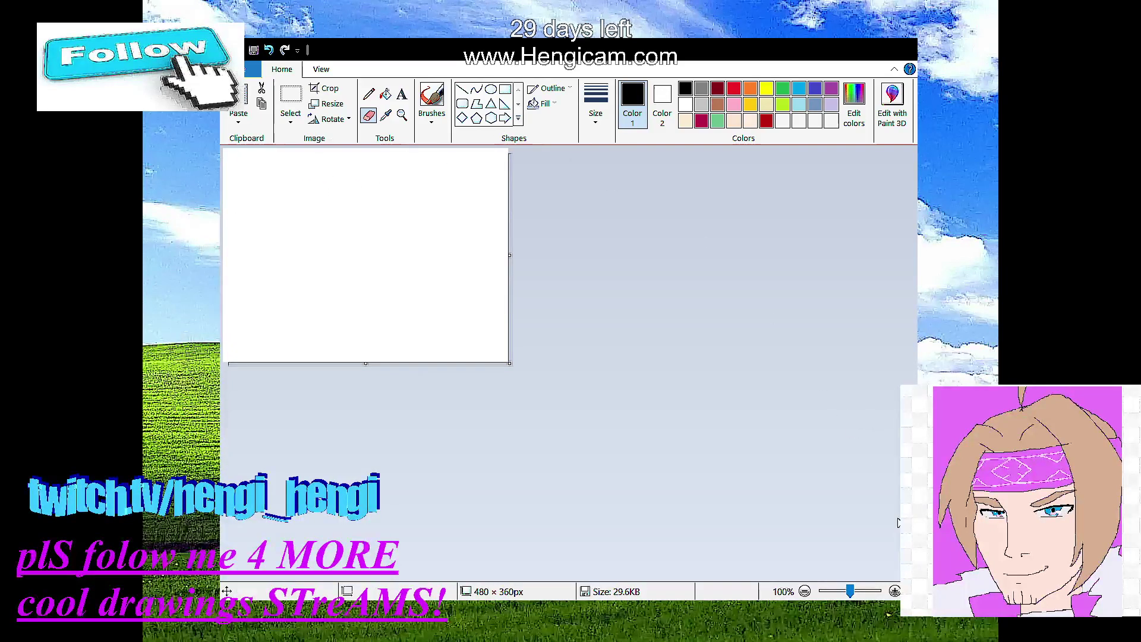
Step: Brush a new face in black on the blank canvas: a curved jawline, small nose marks and slightly open lips
{"action": "left_click", "coordinate": [894, 591]}
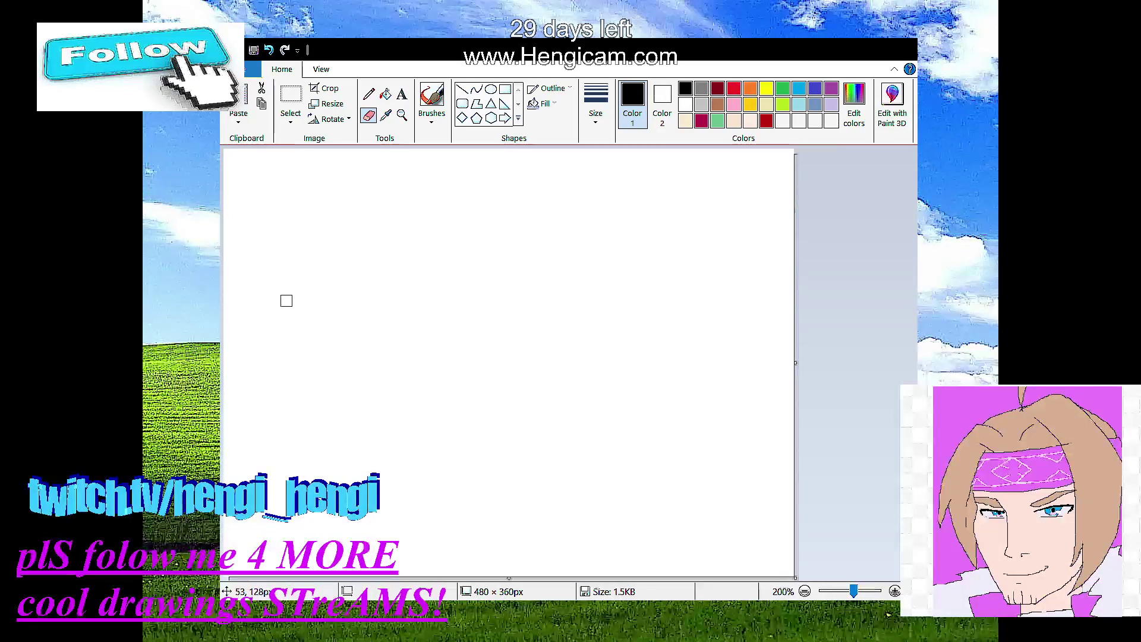
{"action": "left_click", "coordinate": [431, 95]}
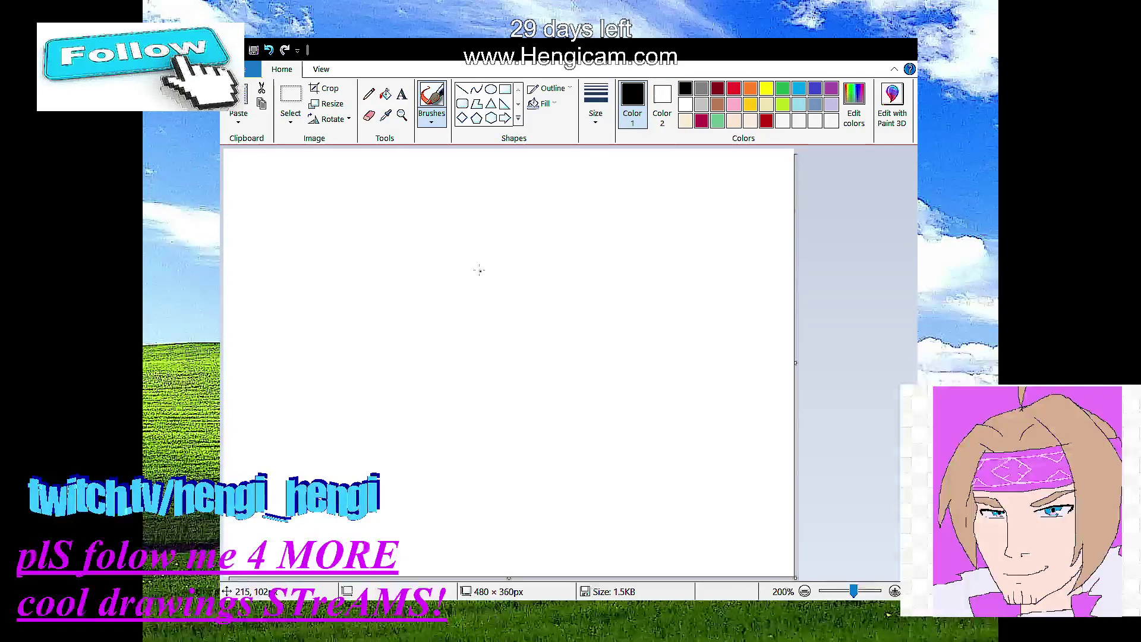
{"action": "mouse_move", "coordinate": [477, 270]}
{"action": "left_mouse_down"}
{"action": "mouse_move", "coordinate": [490, 319]}
{"action": "mouse_move", "coordinate": [524, 356]}
{"action": "mouse_move", "coordinate": [556, 363]}
{"action": "mouse_move", "coordinate": [610, 327]}
{"action": "left_mouse_up"}
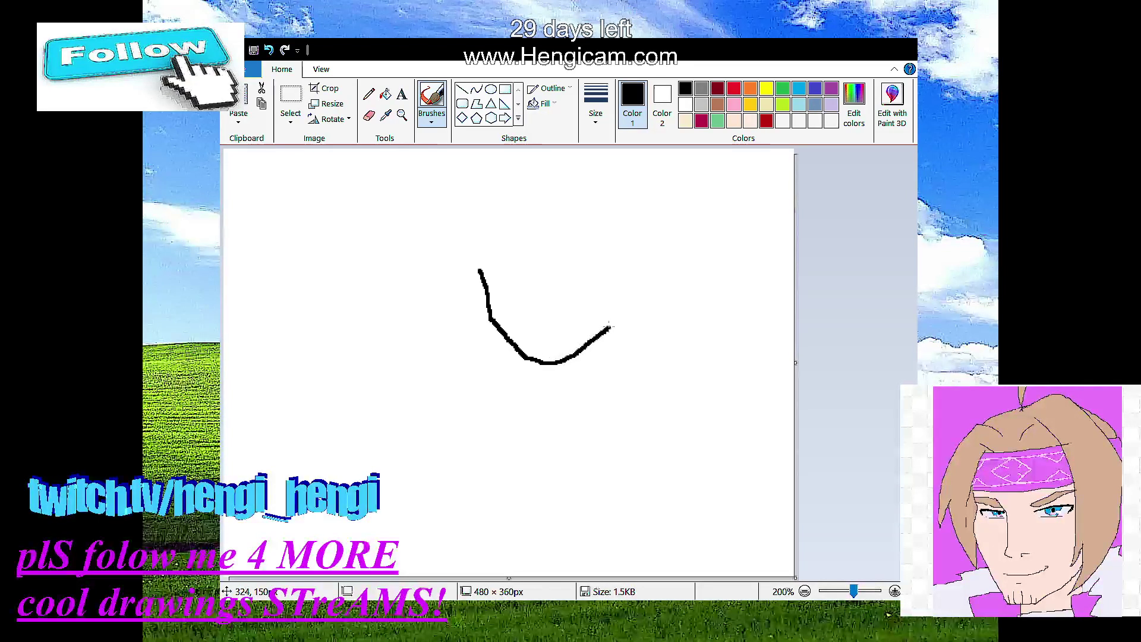
{"action": "left_click_drag", "start_coordinate": [518, 289], "coordinate": [530, 300]}
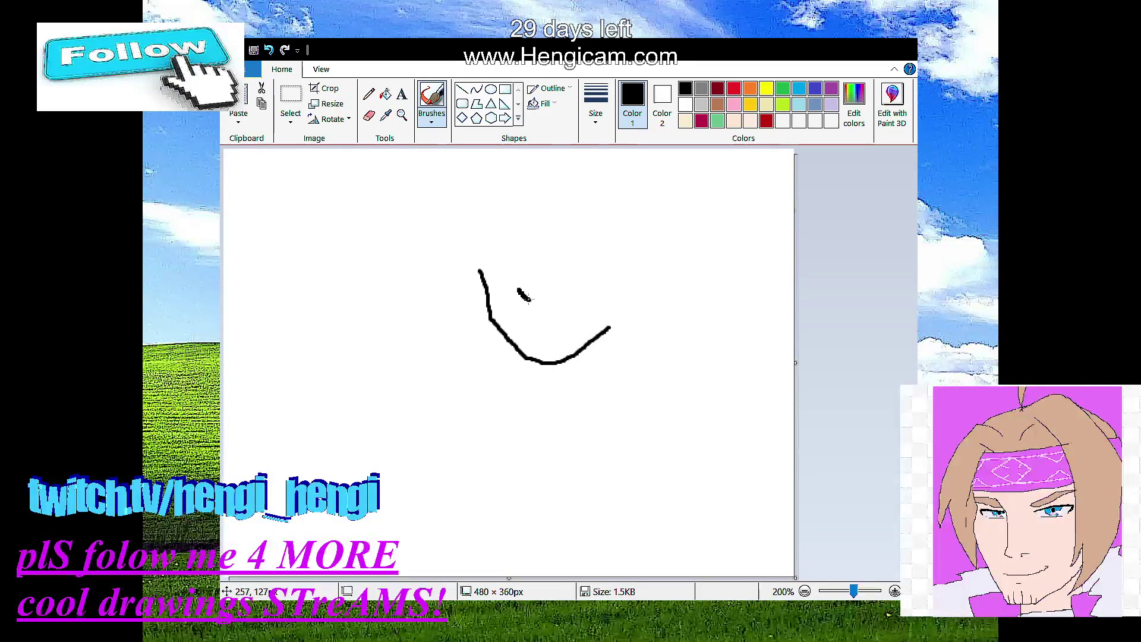
{"action": "left_click", "coordinate": [542, 295]}
{"action": "mouse_move", "coordinate": [526, 324]}
{"action": "left_mouse_down"}
{"action": "mouse_move", "coordinate": [564, 318]}
{"action": "mouse_move", "coordinate": [529, 326]}
{"action": "mouse_move", "coordinate": [548, 339]}
{"action": "left_mouse_up"}
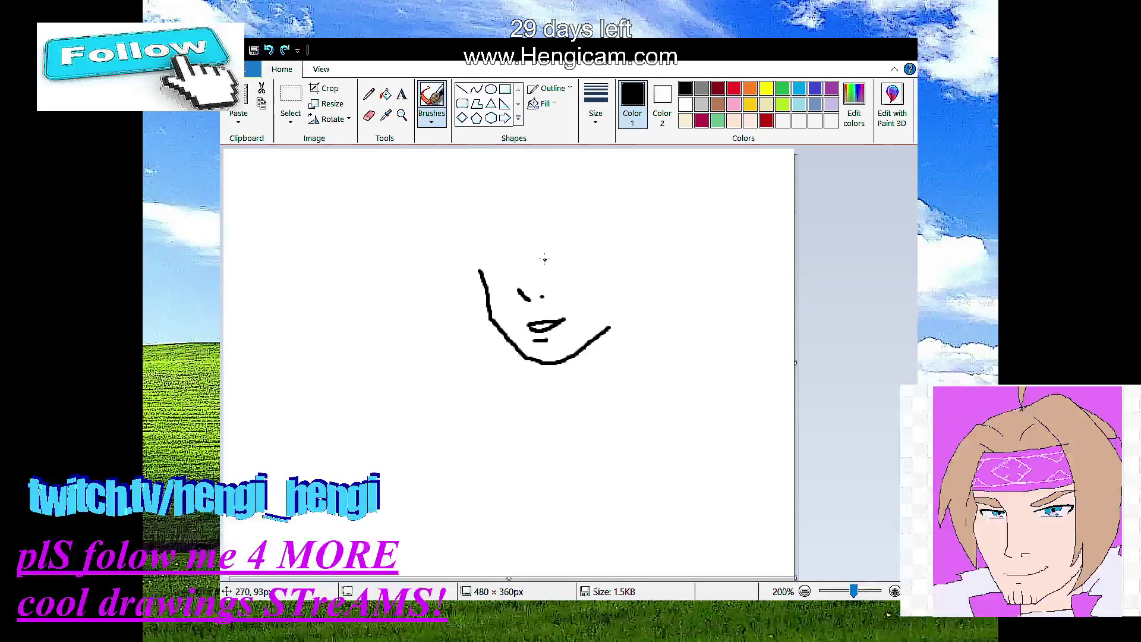
Step: Draw the larger eye above the right end of the mouth, with thick lashes, a lower lid, an iris and a pupil
{"action": "mouse_move", "coordinate": [548, 261]}
{"action": "left_mouse_down"}
{"action": "mouse_move", "coordinate": [564, 242]}
{"action": "mouse_move", "coordinate": [599, 247]}
{"action": "mouse_move", "coordinate": [580, 247]}
{"action": "mouse_move", "coordinate": [600, 256]}
{"action": "mouse_move", "coordinate": [578, 275]}
{"action": "mouse_move", "coordinate": [590, 275]}
{"action": "left_mouse_up"}
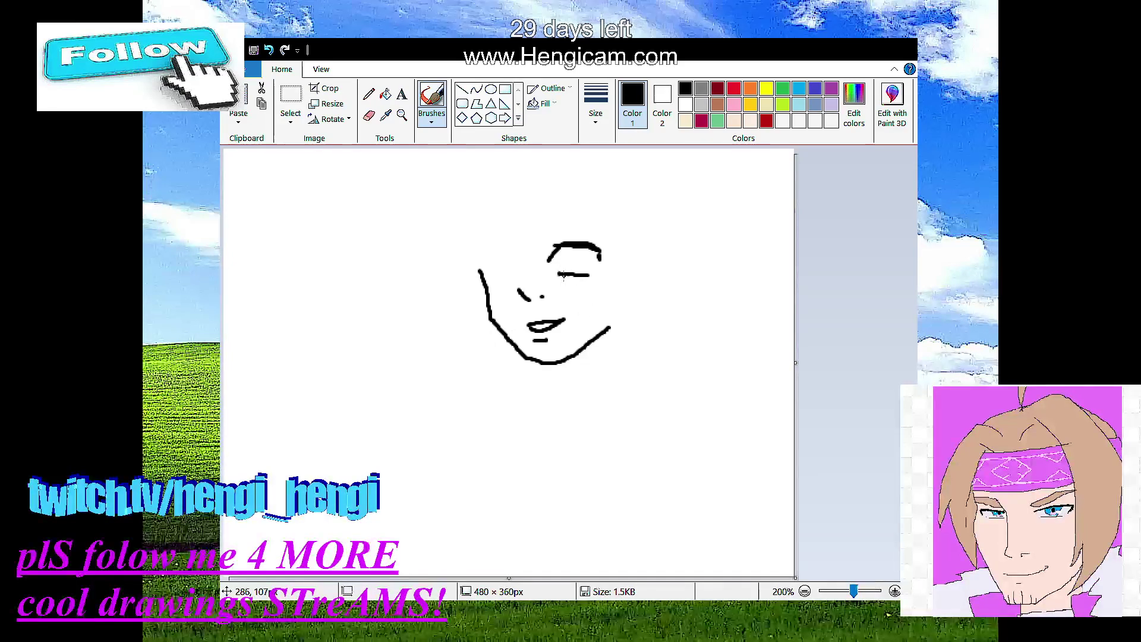
{"action": "left_click_drag", "start_coordinate": [560, 277], "coordinate": [597, 271]}
{"action": "left_click_drag", "start_coordinate": [600, 260], "coordinate": [608, 250]}
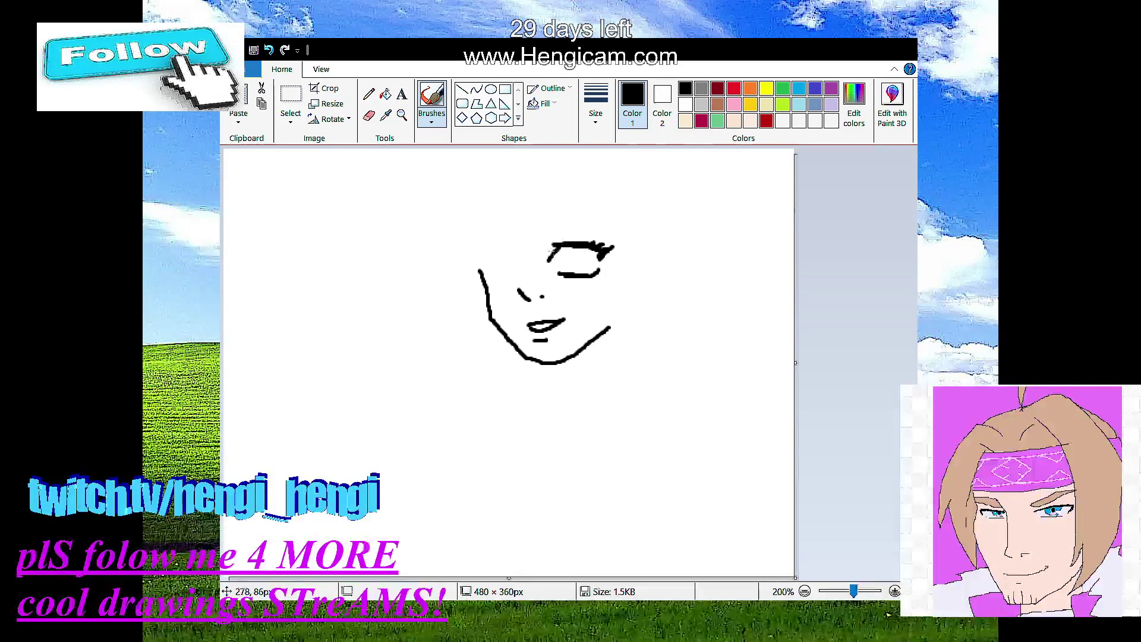
{"action": "mouse_move", "coordinate": [572, 244]}
{"action": "left_mouse_down"}
{"action": "mouse_move", "coordinate": [569, 273]}
{"action": "mouse_move", "coordinate": [588, 276]}
{"action": "left_mouse_up"}
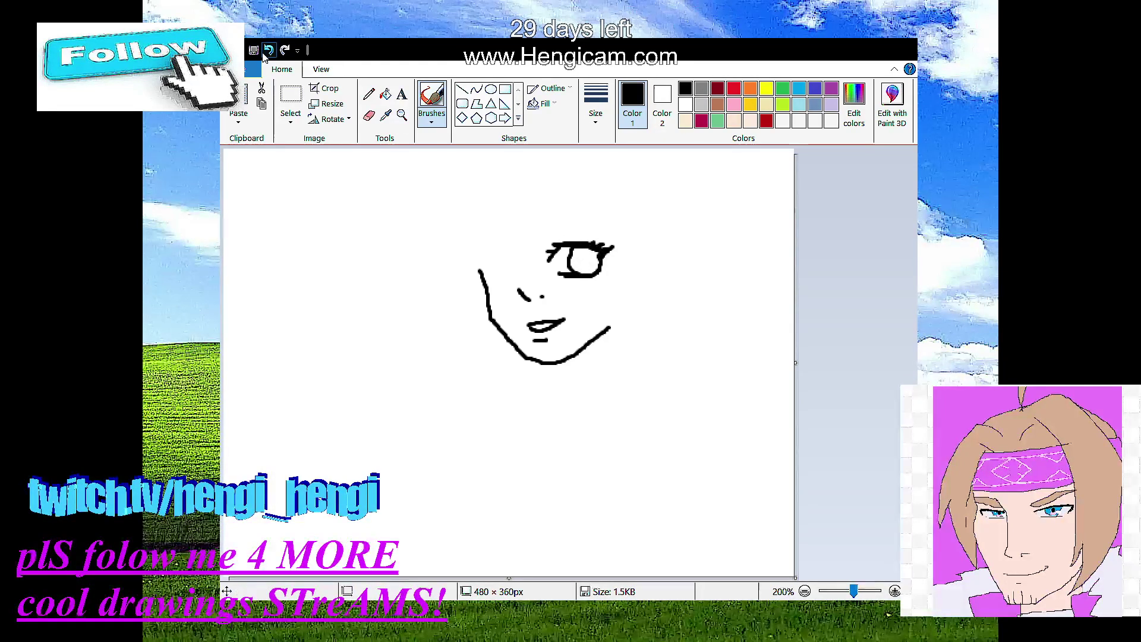
{"action": "key", "text": "ctrl+z"}
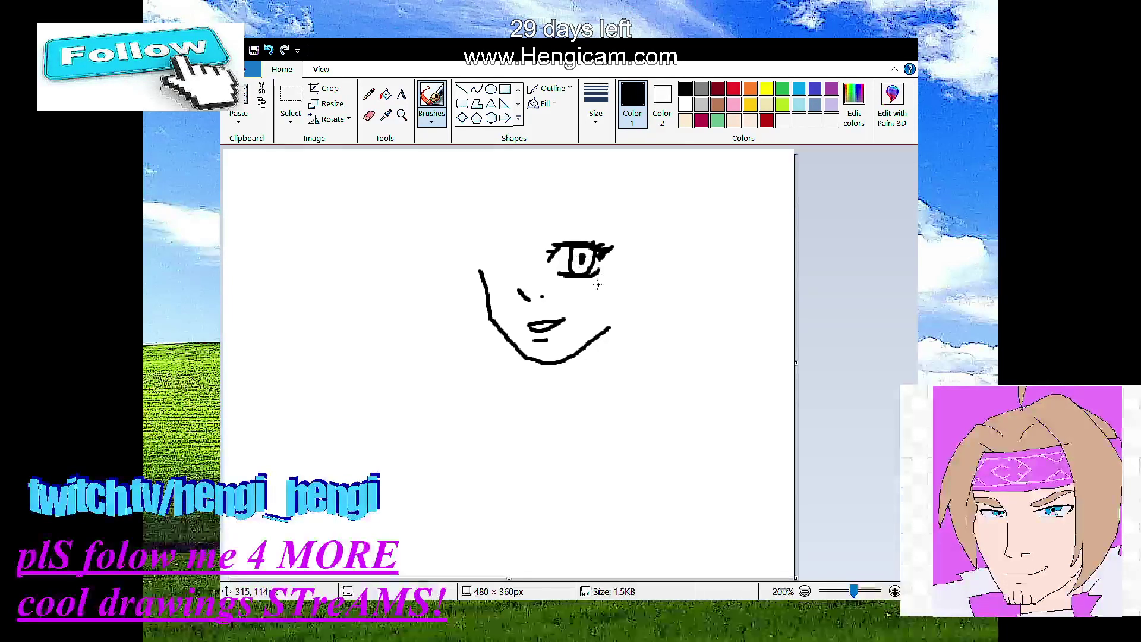
Step: Draw the smaller far eye against the face's left edge and outline the neck with a band below the chin
{"action": "mouse_move", "coordinate": [511, 267]}
{"action": "left_mouse_down"}
{"action": "mouse_move", "coordinate": [479, 271]}
{"action": "mouse_move", "coordinate": [490, 266]}
{"action": "left_mouse_up"}
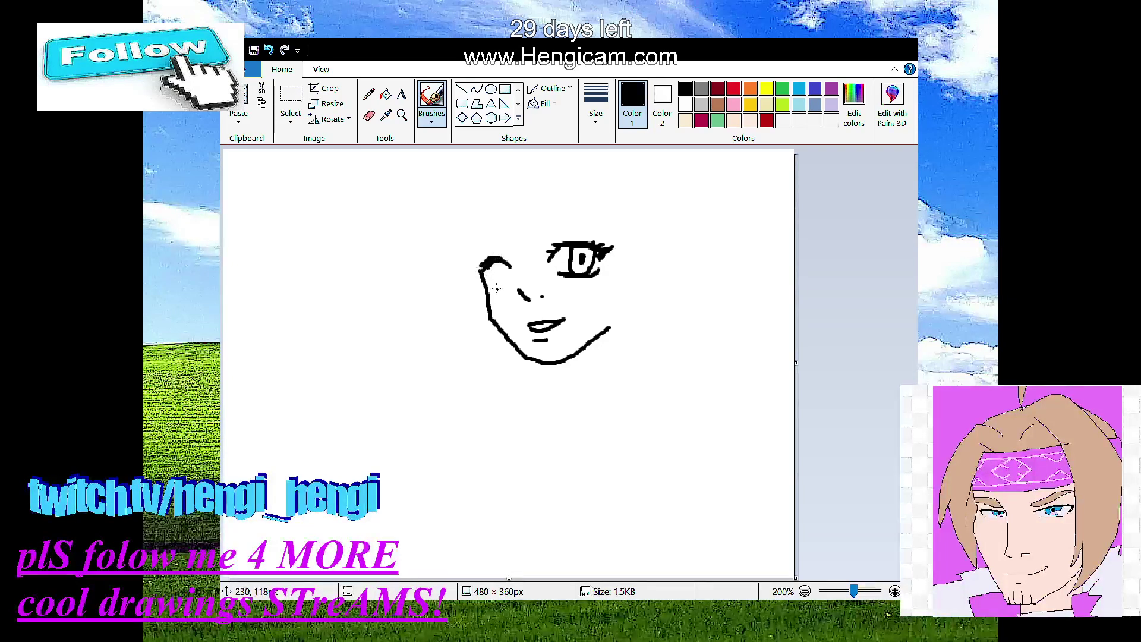
{"action": "mouse_move", "coordinate": [493, 287]}
{"action": "left_mouse_down"}
{"action": "mouse_move", "coordinate": [511, 284]}
{"action": "mouse_move", "coordinate": [490, 273]}
{"action": "mouse_move", "coordinate": [516, 285]}
{"action": "mouse_move", "coordinate": [512, 267]}
{"action": "mouse_move", "coordinate": [504, 276]}
{"action": "left_mouse_up"}
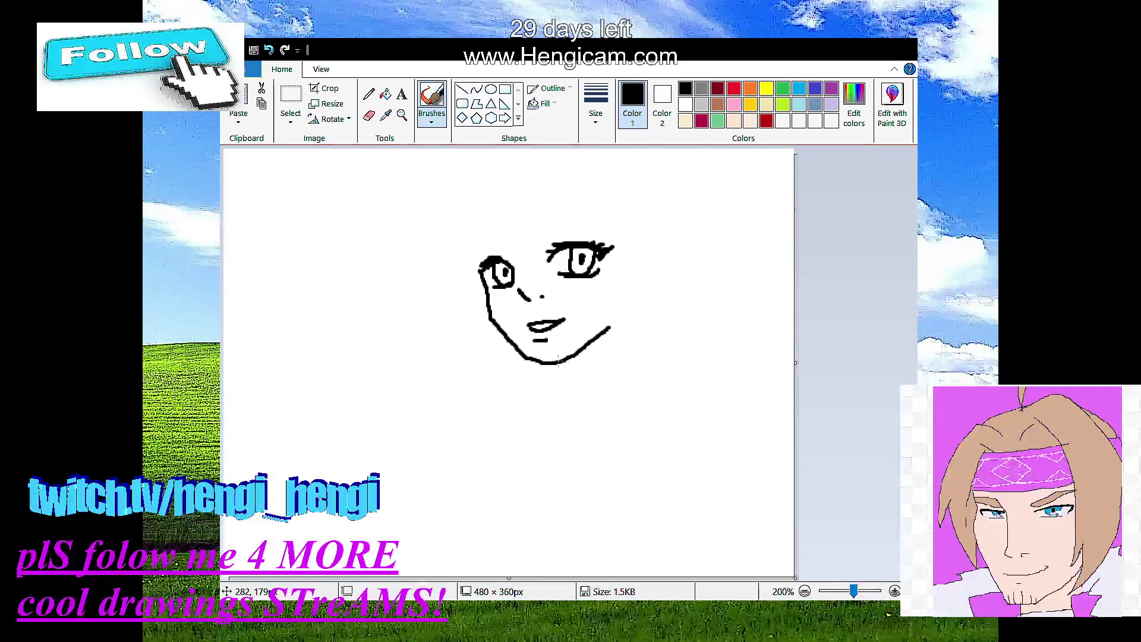
{"action": "mouse_move", "coordinate": [555, 366]}
{"action": "left_mouse_down"}
{"action": "mouse_move", "coordinate": [557, 377]}
{"action": "mouse_move", "coordinate": [610, 370]}
{"action": "mouse_move", "coordinate": [548, 389]}
{"action": "mouse_move", "coordinate": [555, 395]}
{"action": "mouse_move", "coordinate": [607, 393]}
{"action": "left_mouse_up"}
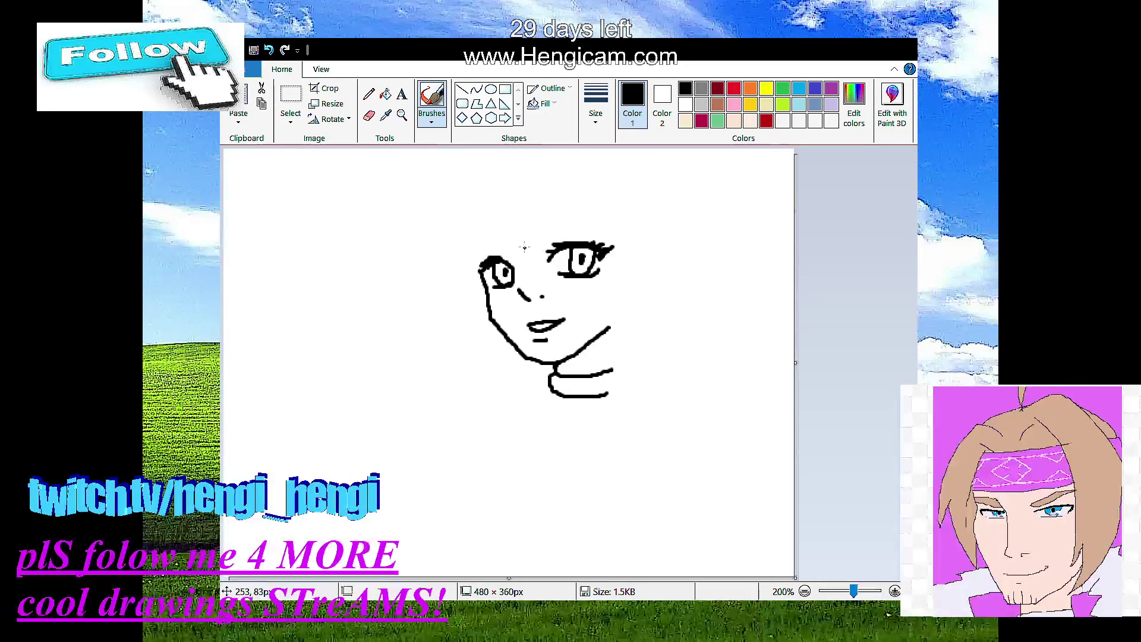
Step: Draw a jagged fringe across the forehead, with longer pointed strands rising above the larger eye
{"action": "mouse_move", "coordinate": [497, 243]}
{"action": "left_mouse_down"}
{"action": "mouse_move", "coordinate": [533, 256]}
{"action": "mouse_move", "coordinate": [532, 228]}
{"action": "mouse_move", "coordinate": [491, 242]}
{"action": "mouse_move", "coordinate": [493, 254]}
{"action": "mouse_move", "coordinate": [474, 245]}
{"action": "mouse_move", "coordinate": [485, 271]}
{"action": "left_mouse_up"}
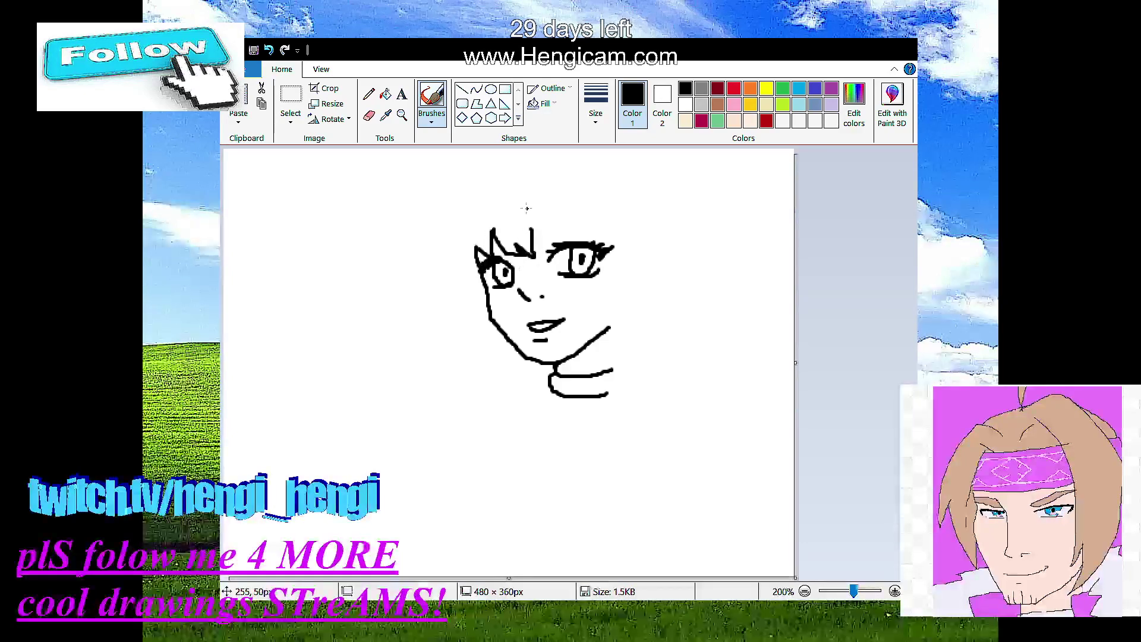
{"action": "mouse_move", "coordinate": [521, 190]}
{"action": "left_mouse_down"}
{"action": "mouse_move", "coordinate": [528, 234]}
{"action": "mouse_move", "coordinate": [548, 246]}
{"action": "left_mouse_up"}
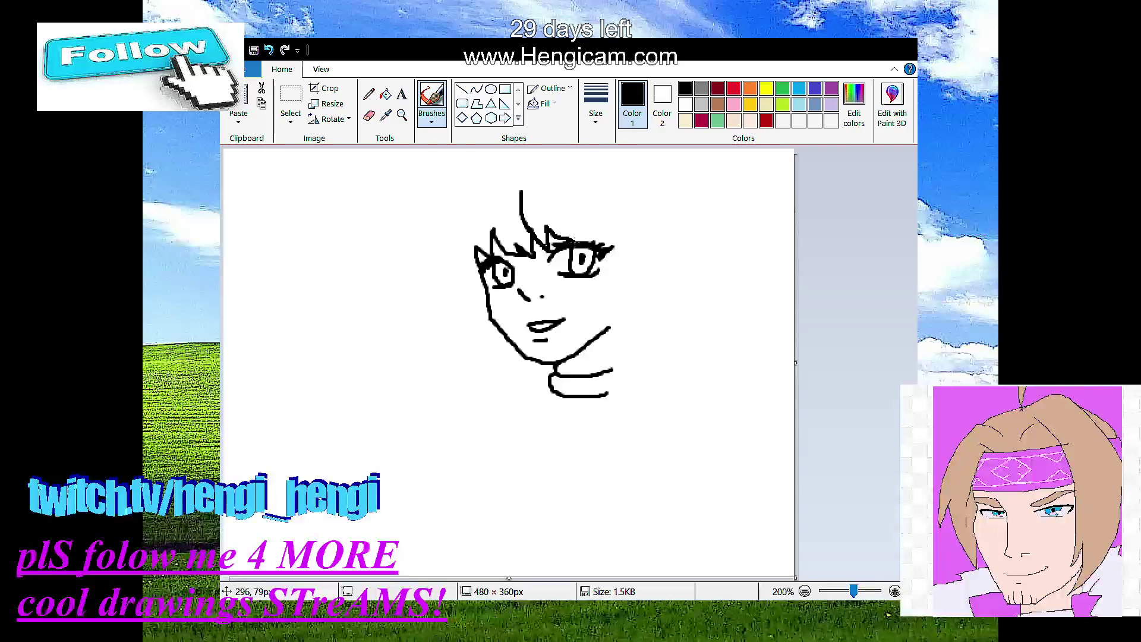
{"action": "mouse_move", "coordinate": [576, 241]}
{"action": "left_mouse_down"}
{"action": "mouse_move", "coordinate": [577, 207]}
{"action": "mouse_move", "coordinate": [612, 235]}
{"action": "left_mouse_up"}
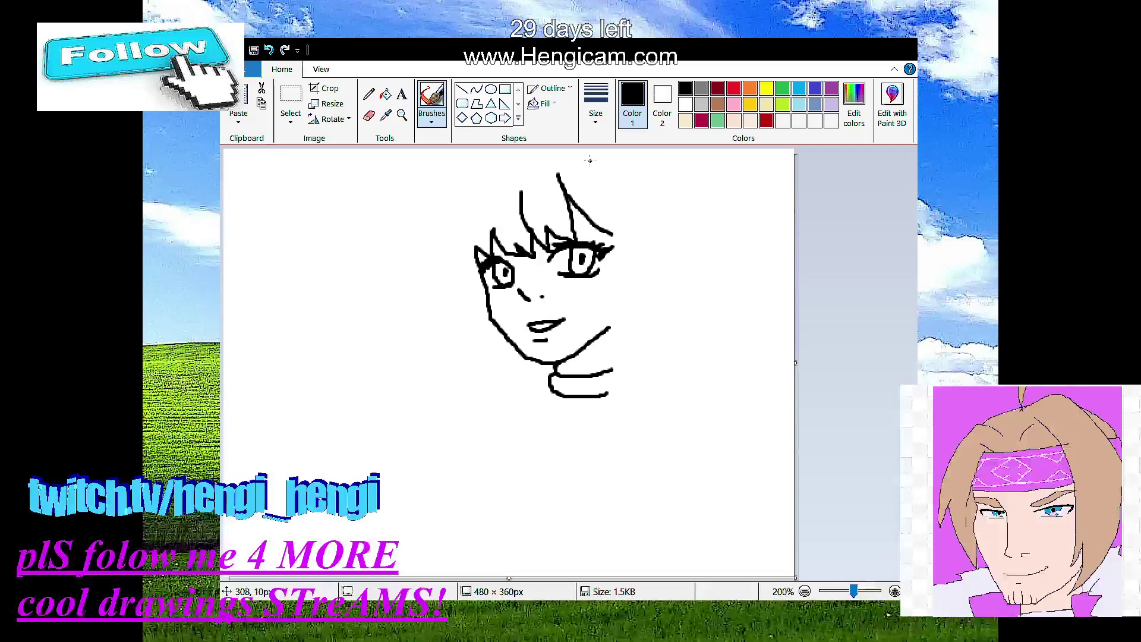
{"action": "left_click_drag", "start_coordinate": [578, 167], "coordinate": [615, 274]}
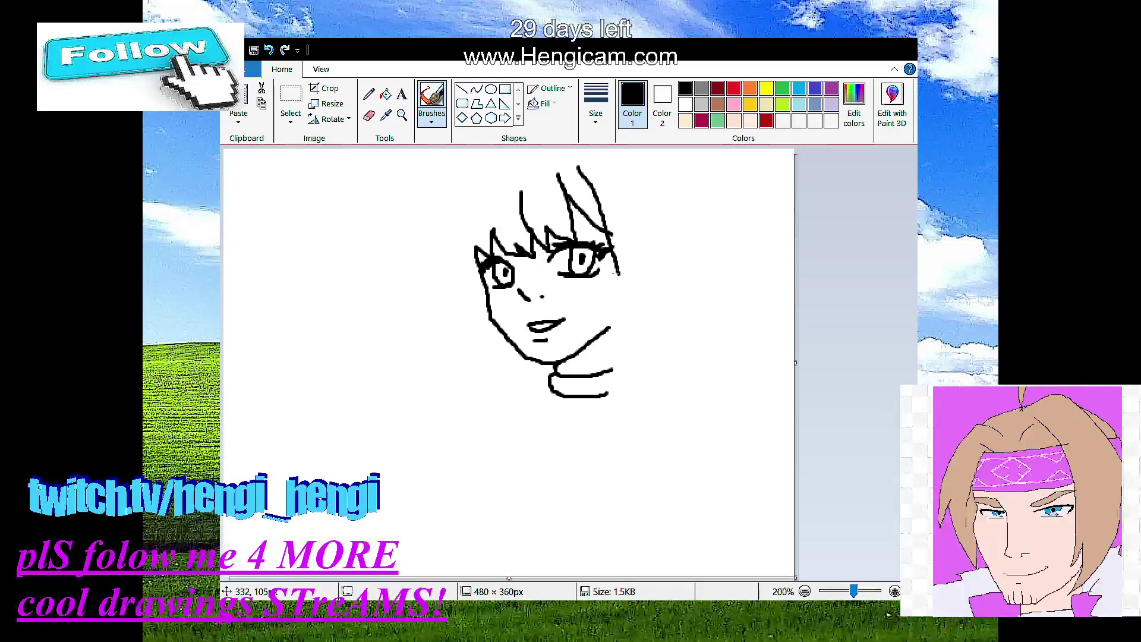
{"action": "left_click", "coordinate": [268, 50]}
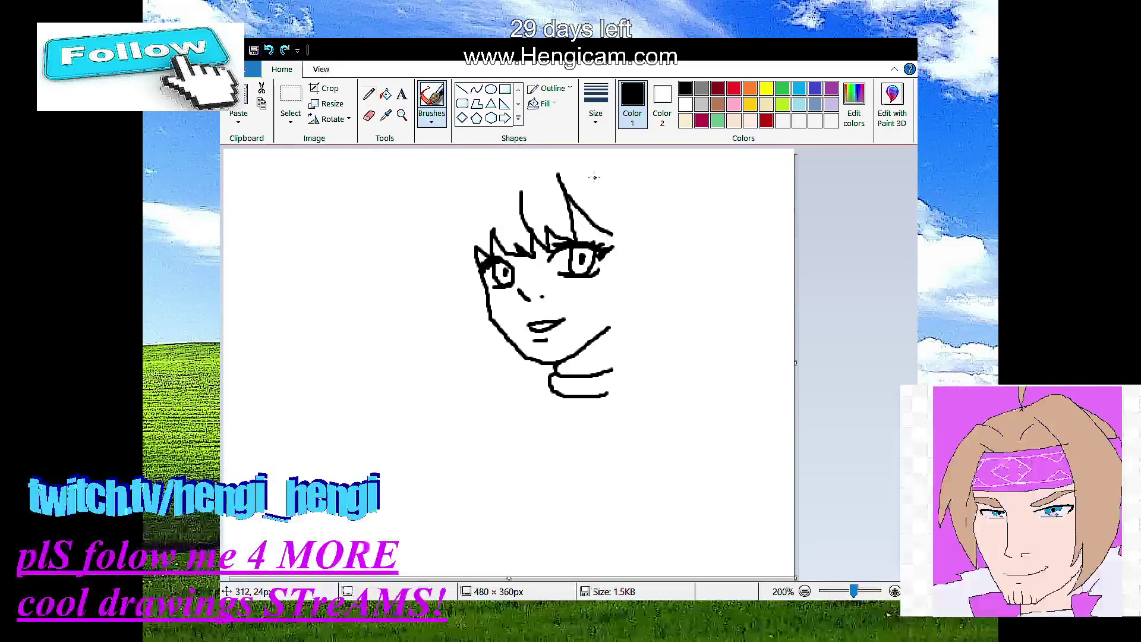
{"action": "mouse_move", "coordinate": [589, 169]}
{"action": "left_mouse_down"}
{"action": "mouse_move", "coordinate": [617, 218]}
{"action": "mouse_move", "coordinate": [616, 281]}
{"action": "left_mouse_up"}
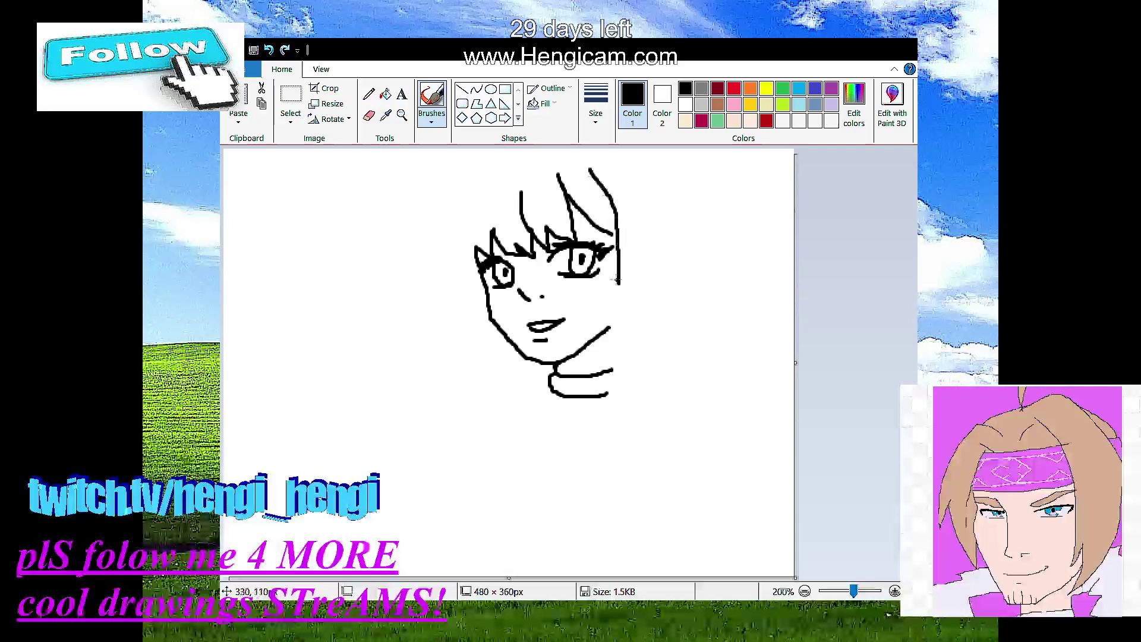
{"action": "left_click", "coordinate": [269, 49]}
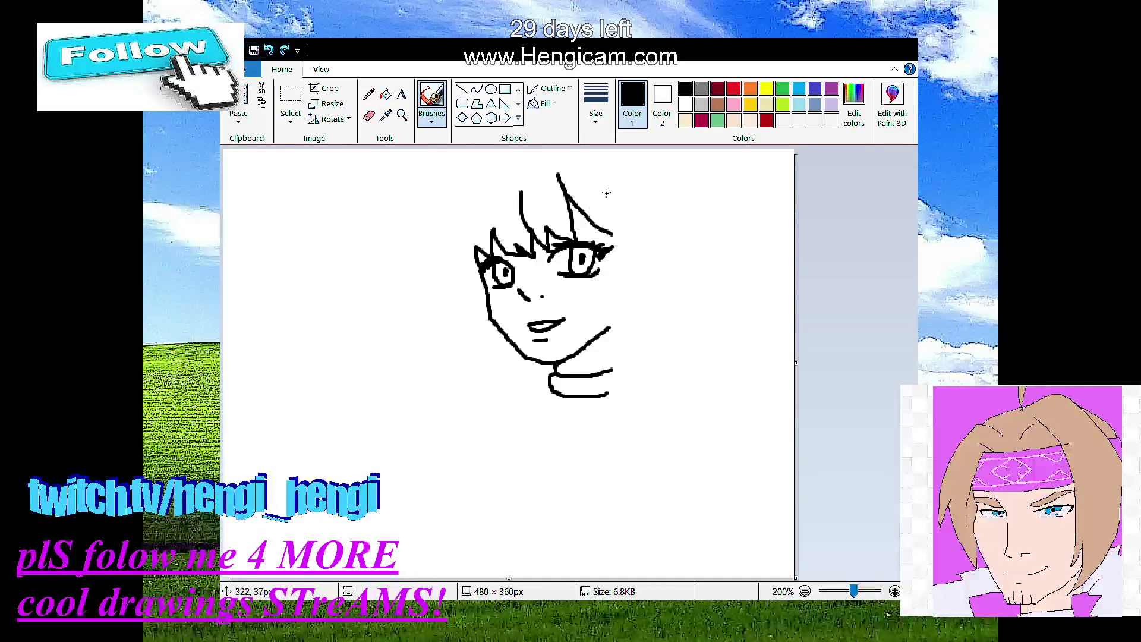
Step: Outline the long, straight hair down both sides of the face, ending in pointed tips below the chin
{"action": "mouse_move", "coordinate": [586, 165]}
{"action": "left_mouse_down"}
{"action": "mouse_move", "coordinate": [616, 250]}
{"action": "mouse_move", "coordinate": [608, 394]}
{"action": "mouse_move", "coordinate": [588, 433]}
{"action": "mouse_move", "coordinate": [624, 423]}
{"action": "mouse_move", "coordinate": [648, 397]}
{"action": "left_mouse_up"}
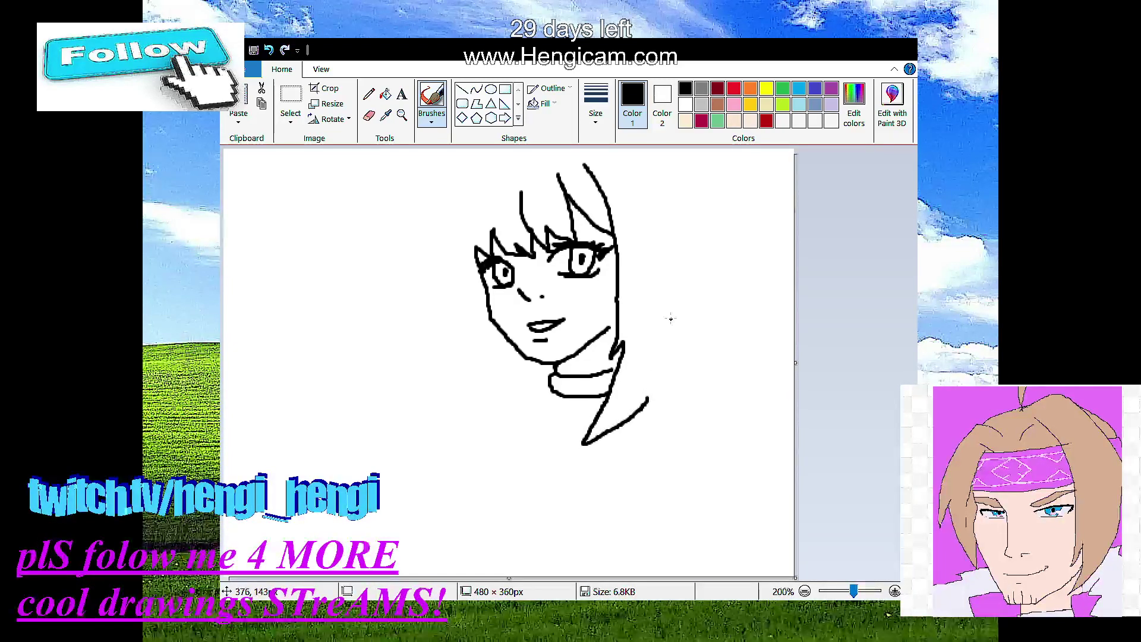
{"action": "mouse_move", "coordinate": [631, 150]}
{"action": "left_mouse_down"}
{"action": "mouse_move", "coordinate": [661, 249]}
{"action": "mouse_move", "coordinate": [652, 392]}
{"action": "mouse_move", "coordinate": [639, 410]}
{"action": "left_mouse_up"}
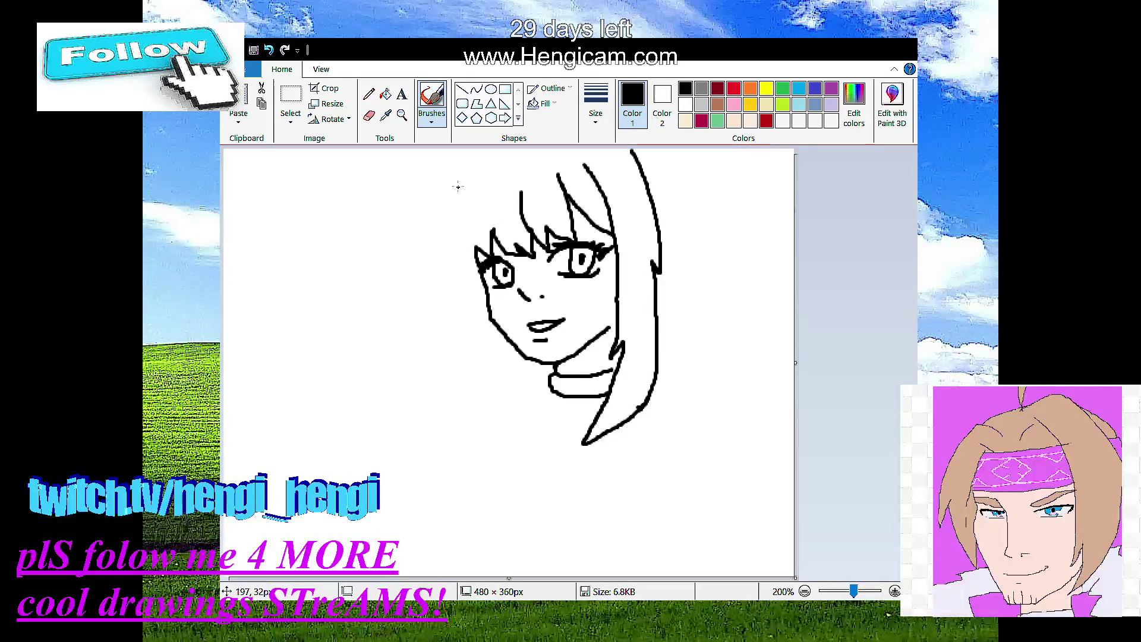
{"action": "mouse_move", "coordinate": [464, 152]}
{"action": "left_mouse_down"}
{"action": "mouse_move", "coordinate": [445, 232]}
{"action": "mouse_move", "coordinate": [456, 246]}
{"action": "left_mouse_up"}
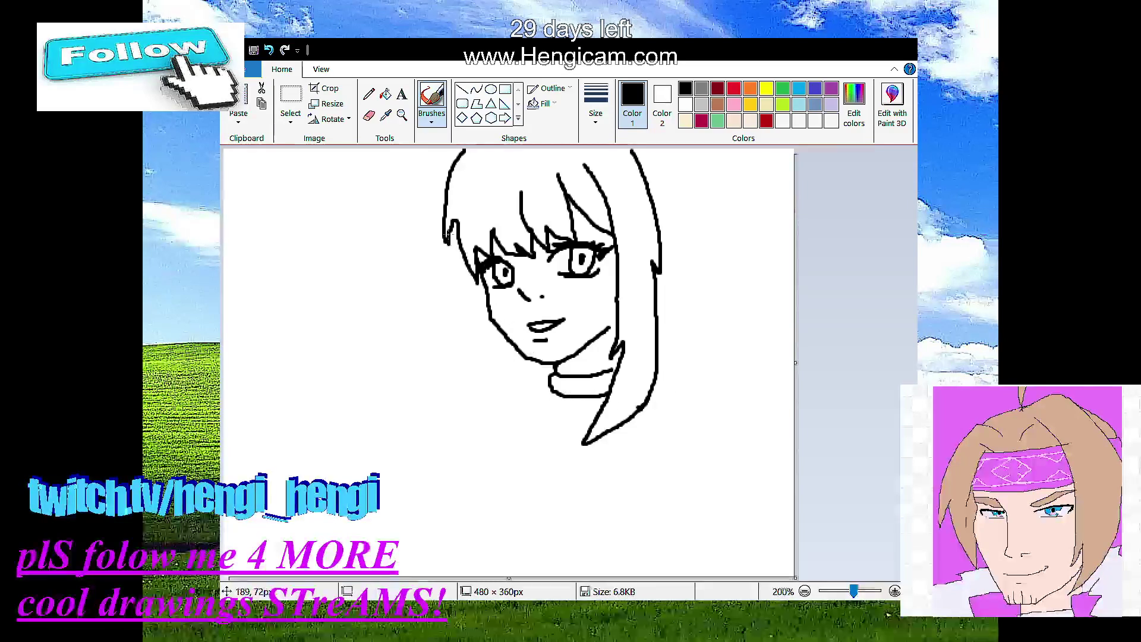
{"action": "mouse_move", "coordinate": [448, 249]}
{"action": "left_mouse_down"}
{"action": "mouse_move", "coordinate": [442, 384]}
{"action": "mouse_move", "coordinate": [451, 343]}
{"action": "mouse_move", "coordinate": [475, 444]}
{"action": "mouse_move", "coordinate": [478, 419]}
{"action": "mouse_move", "coordinate": [517, 450]}
{"action": "mouse_move", "coordinate": [492, 360]}
{"action": "mouse_move", "coordinate": [490, 338]}
{"action": "mouse_move", "coordinate": [509, 392]}
{"action": "mouse_move", "coordinate": [499, 324]}
{"action": "left_mouse_up"}
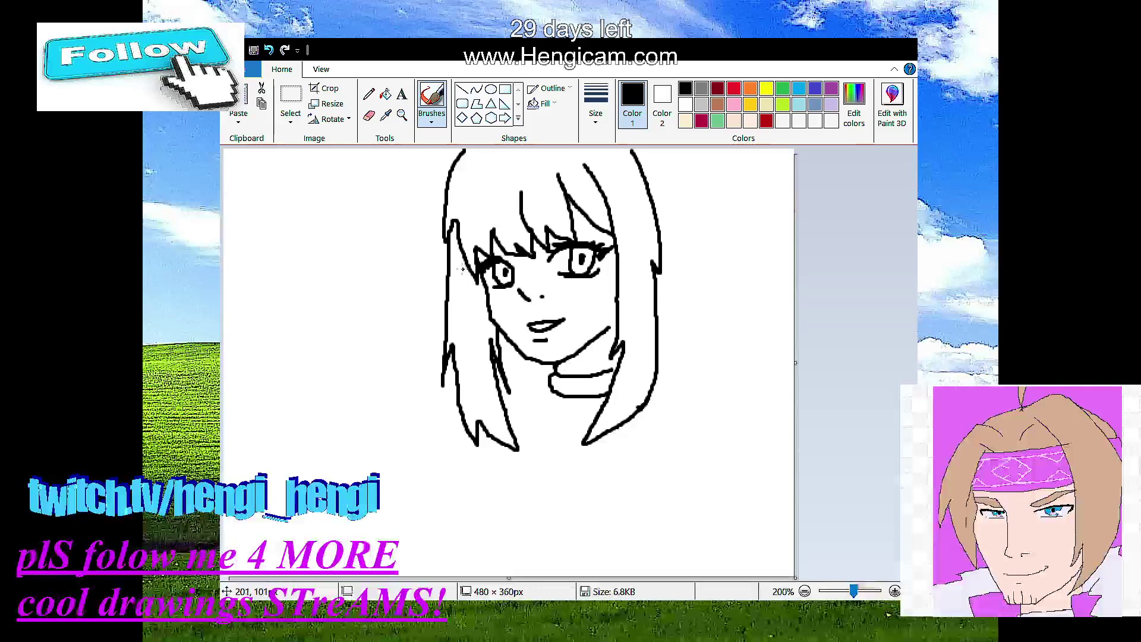
Step: Add inner strand lines to the side locks and fringe, and draw a small rounded shape behind the hair's right edge
{"action": "left_click_drag", "start_coordinate": [461, 273], "coordinate": [464, 382]}
{"action": "left_click_drag", "start_coordinate": [635, 202], "coordinate": [643, 288]}
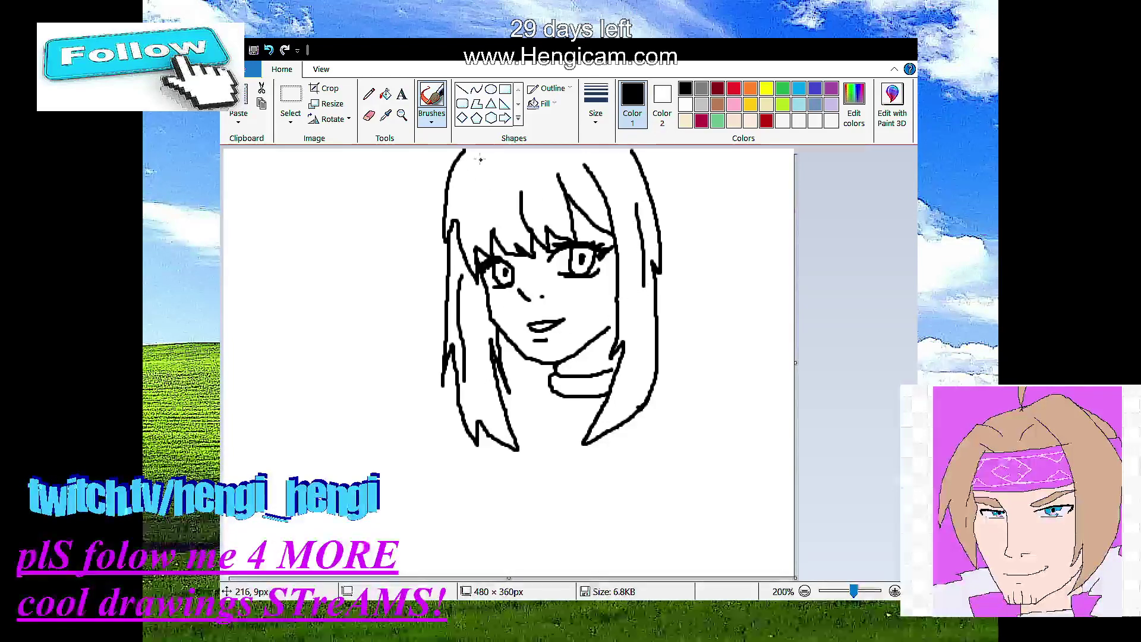
{"action": "left_click_drag", "start_coordinate": [481, 159], "coordinate": [483, 219]}
{"action": "left_click_drag", "start_coordinate": [522, 167], "coordinate": [521, 212]}
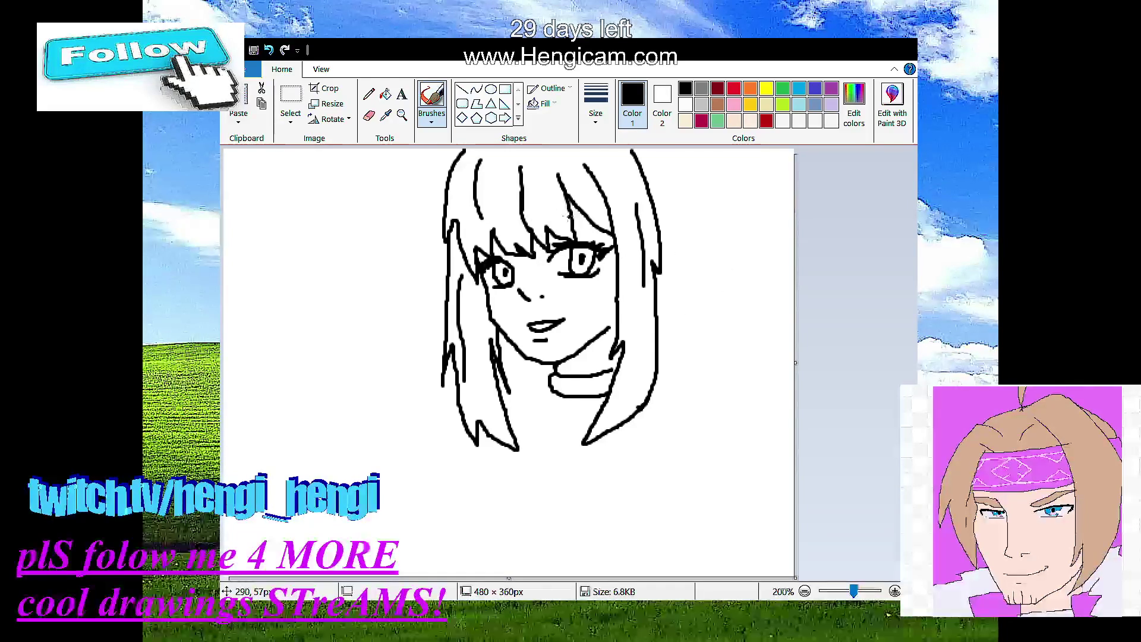
{"action": "left_click_drag", "start_coordinate": [595, 221], "coordinate": [571, 214]}
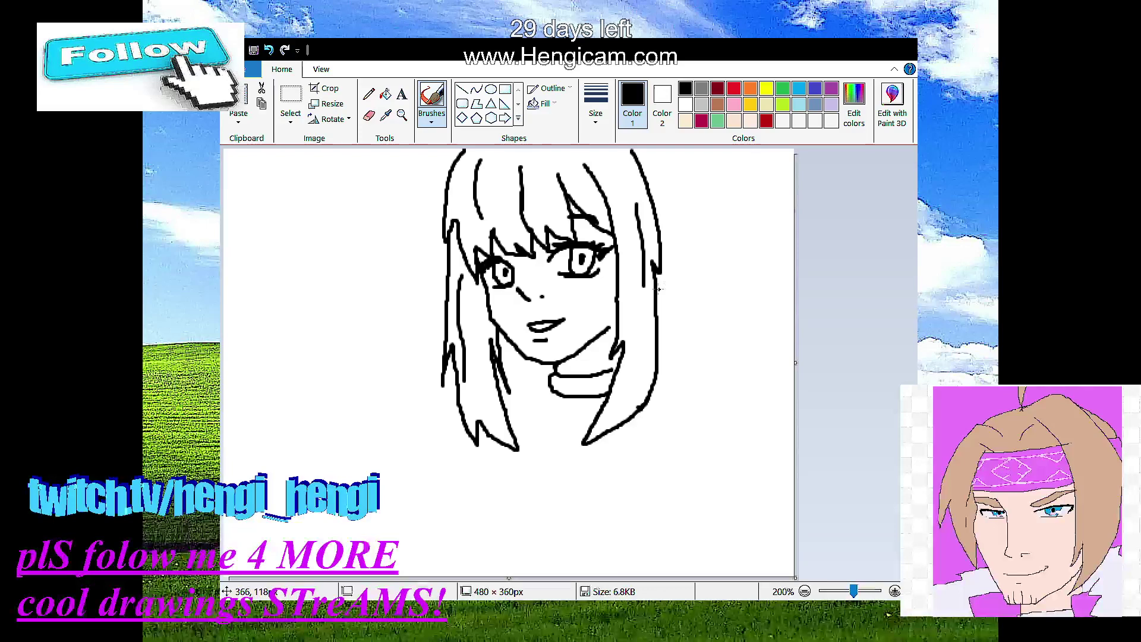
{"action": "mouse_move", "coordinate": [661, 289]}
{"action": "left_mouse_down"}
{"action": "mouse_move", "coordinate": [676, 262]}
{"action": "mouse_move", "coordinate": [659, 239]}
{"action": "left_mouse_up"}
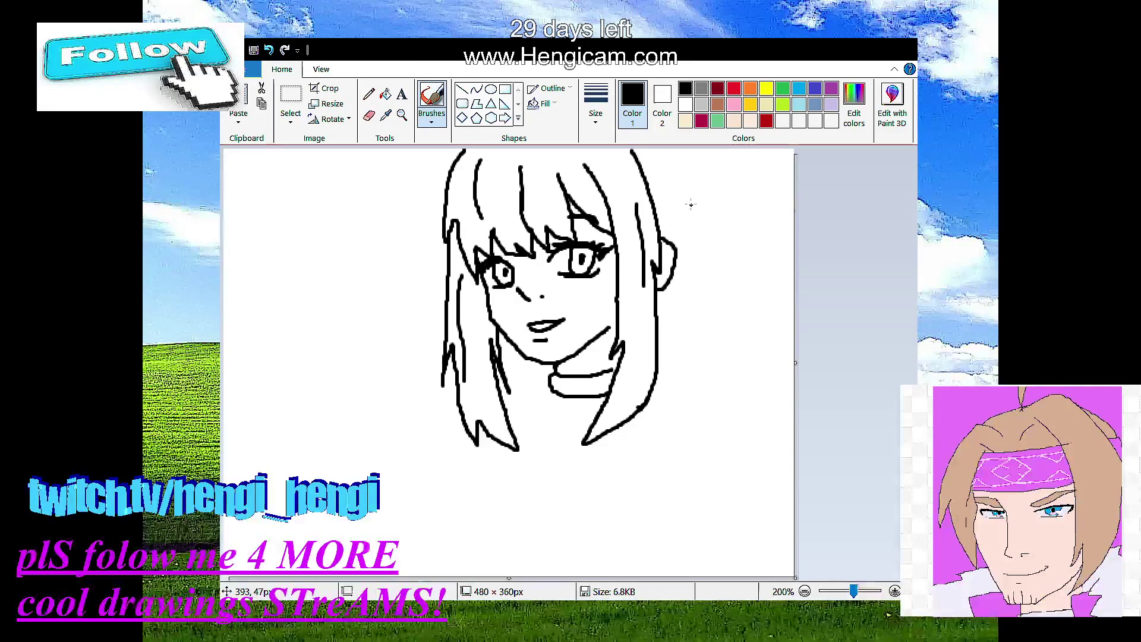
Step: Close the neck band's edge and outline both shoulders, the right arm and a curved shape at the canvas's lower edge
{"action": "left_click_drag", "start_coordinate": [604, 372], "coordinate": [618, 373]}
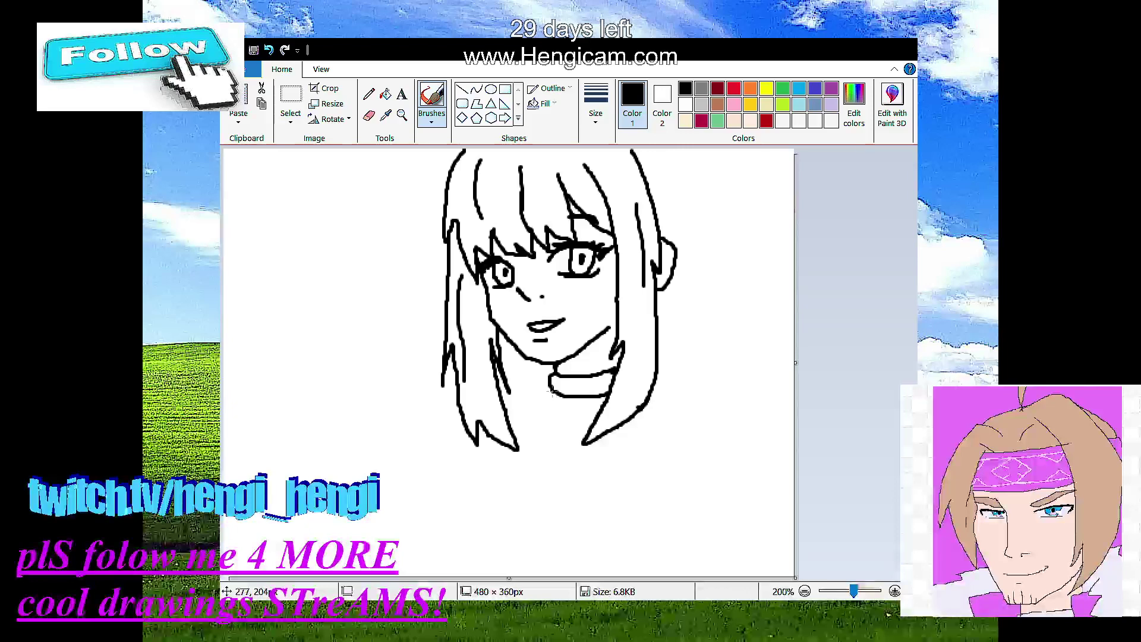
{"action": "left_click_drag", "start_coordinate": [533, 400], "coordinate": [506, 408]}
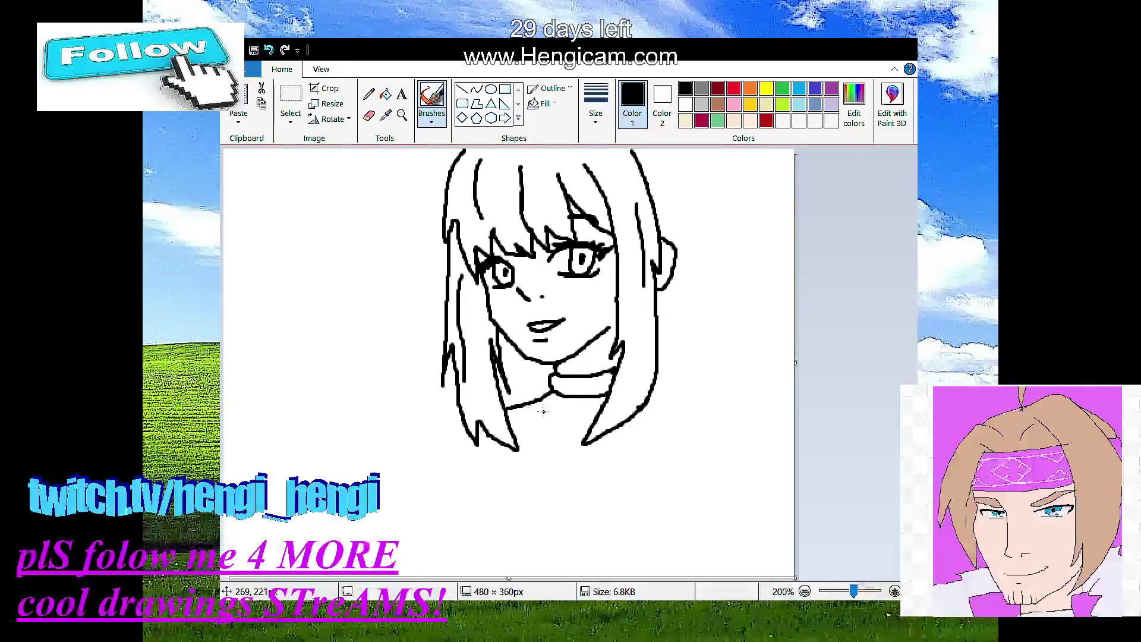
{"action": "mouse_move", "coordinate": [654, 385]}
{"action": "left_mouse_down"}
{"action": "mouse_move", "coordinate": [715, 371]}
{"action": "mouse_move", "coordinate": [743, 382]}
{"action": "mouse_move", "coordinate": [772, 422]}
{"action": "mouse_move", "coordinate": [774, 502]}
{"action": "left_mouse_up"}
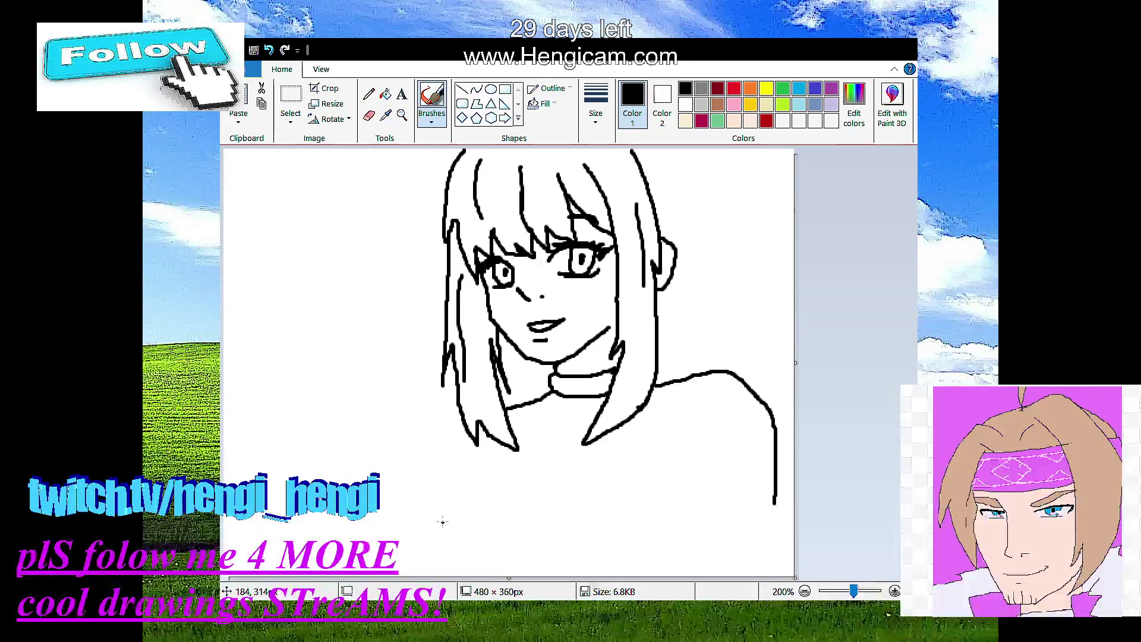
{"action": "mouse_move", "coordinate": [441, 518]}
{"action": "left_mouse_down"}
{"action": "mouse_move", "coordinate": [470, 505]}
{"action": "mouse_move", "coordinate": [434, 527]}
{"action": "mouse_move", "coordinate": [458, 574]}
{"action": "left_mouse_up"}
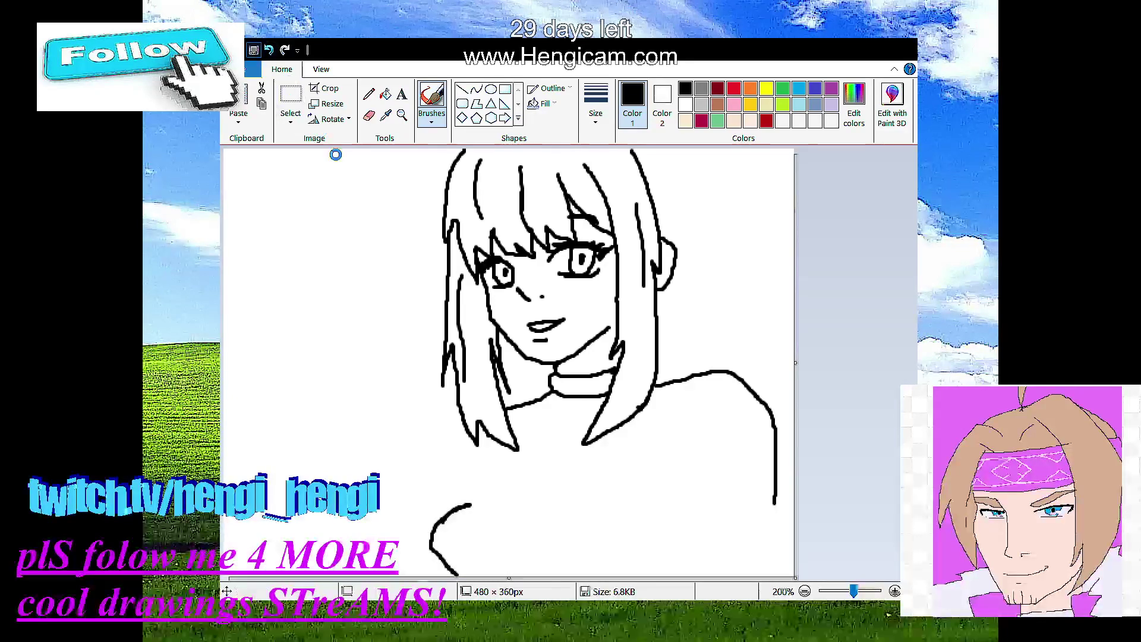
Step: Undo the curve at the lower edge and redraw the garment's top edge as two rounded curves across the chest
{"action": "key", "text": "ctrl+z"}
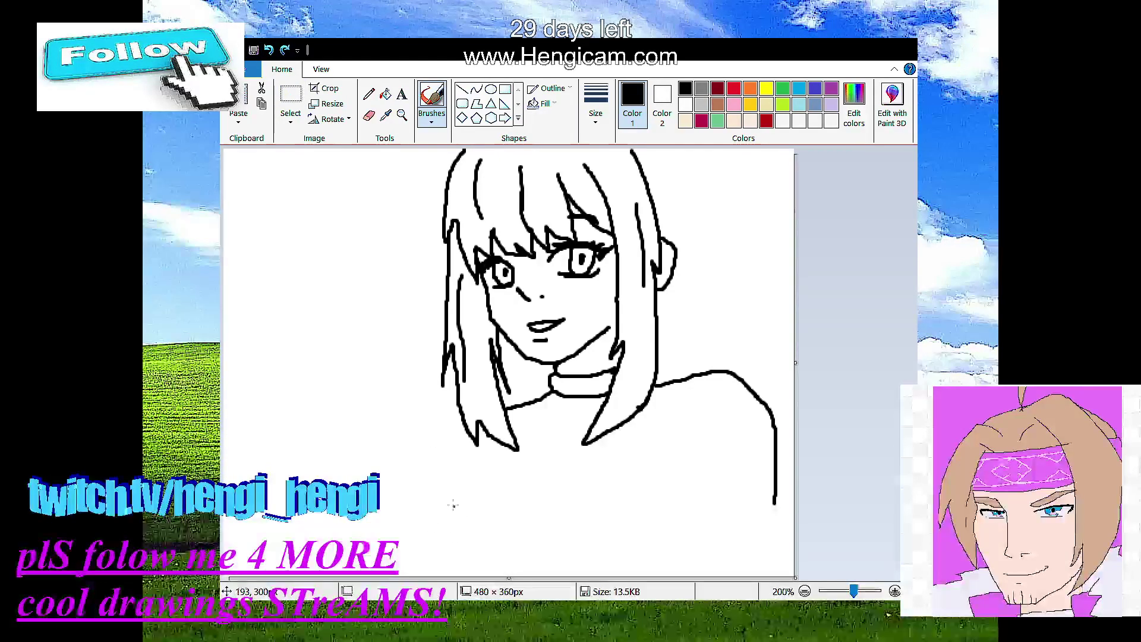
{"action": "mouse_move", "coordinate": [454, 506]}
{"action": "left_mouse_down"}
{"action": "mouse_move", "coordinate": [416, 532]}
{"action": "mouse_move", "coordinate": [419, 561]}
{"action": "mouse_move", "coordinate": [441, 575]}
{"action": "left_mouse_up"}
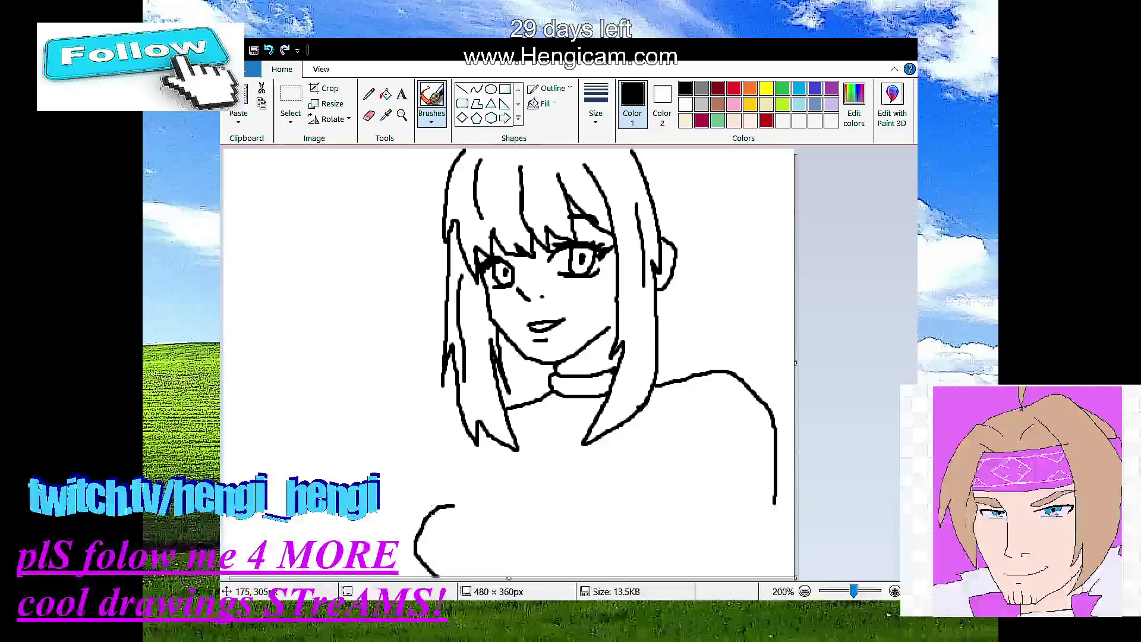
{"action": "left_click_drag", "start_coordinate": [431, 510], "coordinate": [468, 499]}
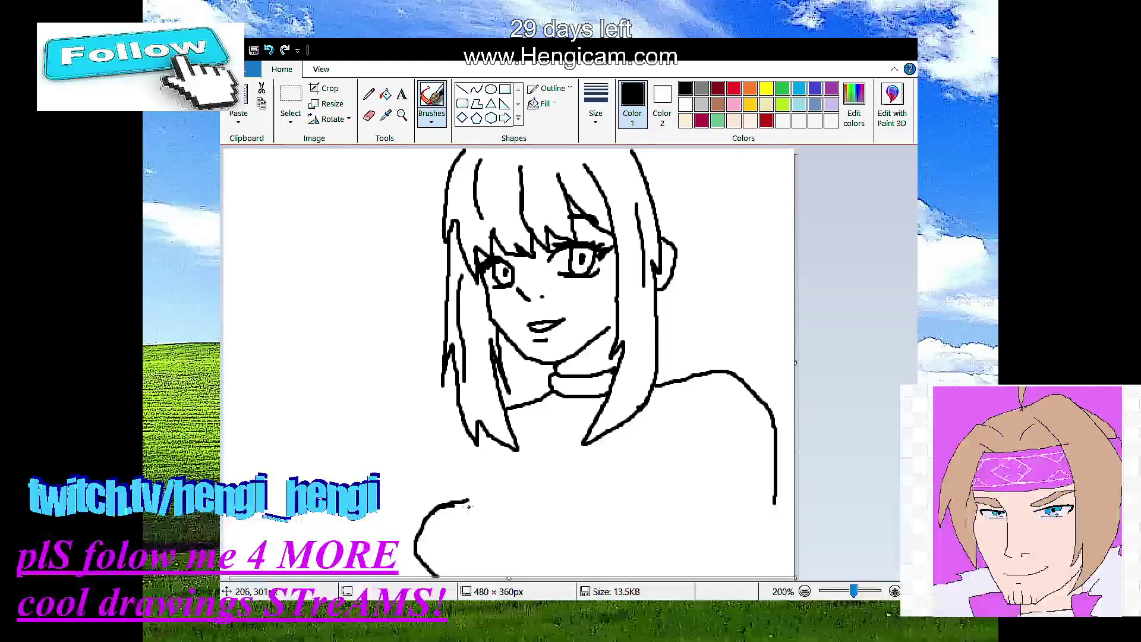
{"action": "mouse_move", "coordinate": [469, 501]}
{"action": "left_mouse_down"}
{"action": "mouse_move", "coordinate": [526, 528]}
{"action": "mouse_move", "coordinate": [641, 504]}
{"action": "mouse_move", "coordinate": [686, 530]}
{"action": "mouse_move", "coordinate": [703, 574]}
{"action": "left_mouse_up"}
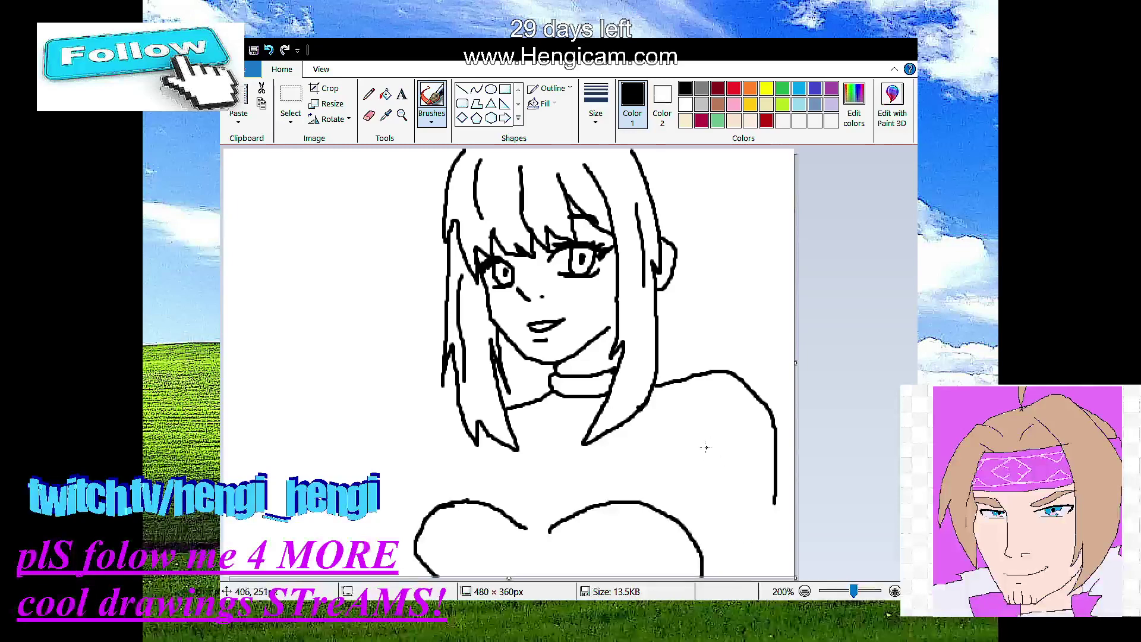
Step: Draw the inner line and crease of the arm below the right shoulder, add a frilled sleeve hem, and extend the outer arm line to it
{"action": "left_click_drag", "start_coordinate": [689, 430], "coordinate": [692, 534]}
{"action": "left_click_drag", "start_coordinate": [689, 491], "coordinate": [680, 468]}
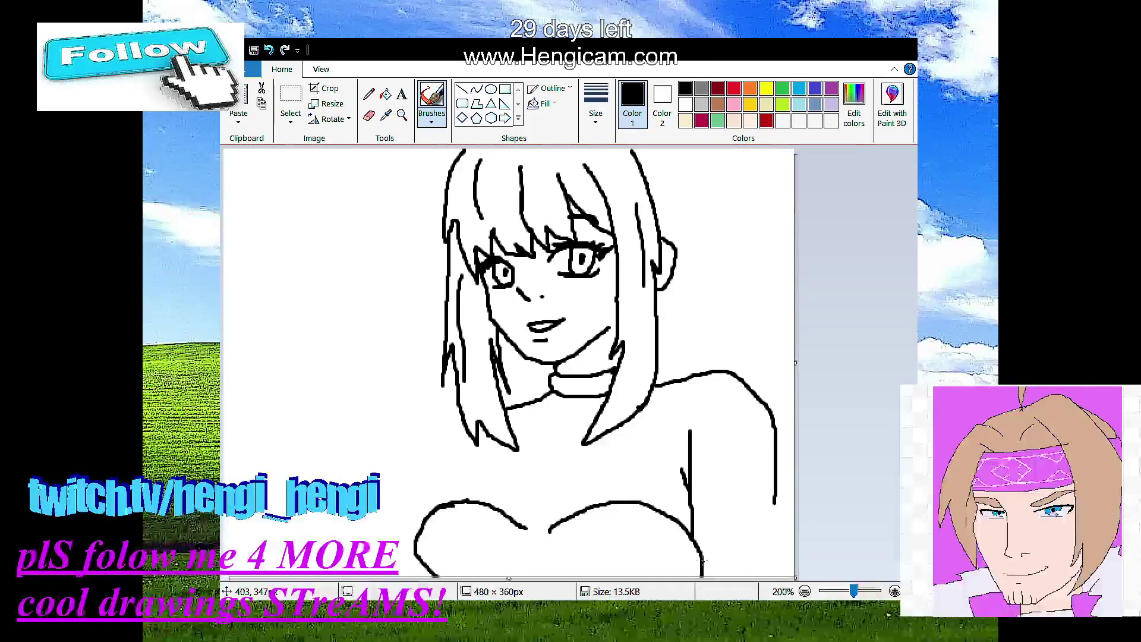
{"action": "mouse_move", "coordinate": [701, 562]}
{"action": "left_mouse_down"}
{"action": "mouse_move", "coordinate": [761, 541]}
{"action": "mouse_move", "coordinate": [793, 546]}
{"action": "left_mouse_up"}
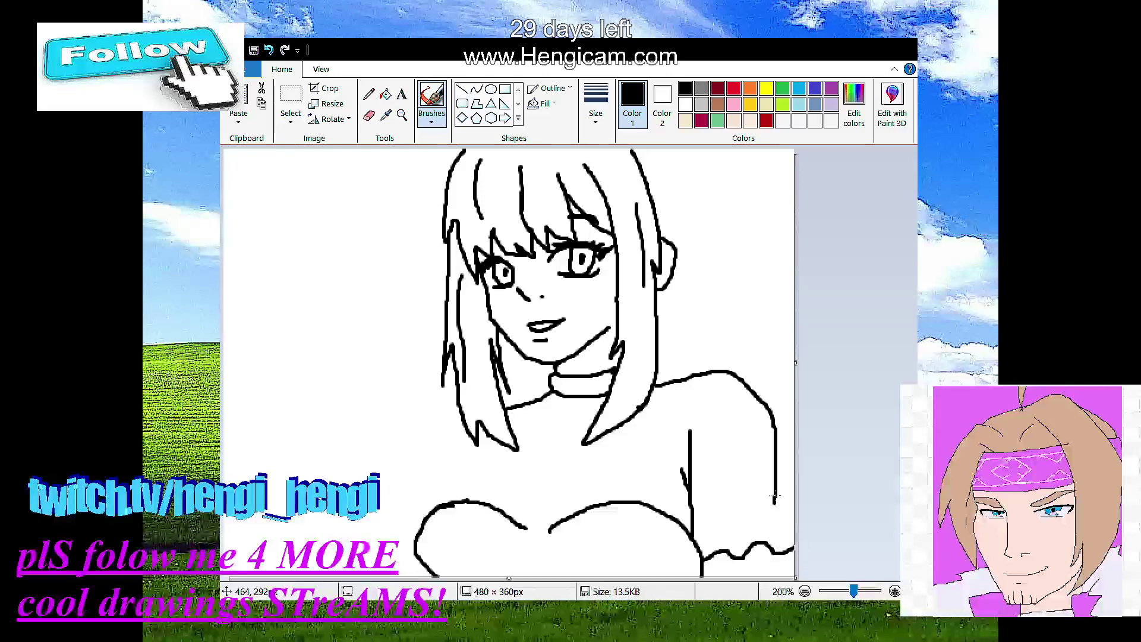
{"action": "left_click_drag", "start_coordinate": [774, 496], "coordinate": [778, 553]}
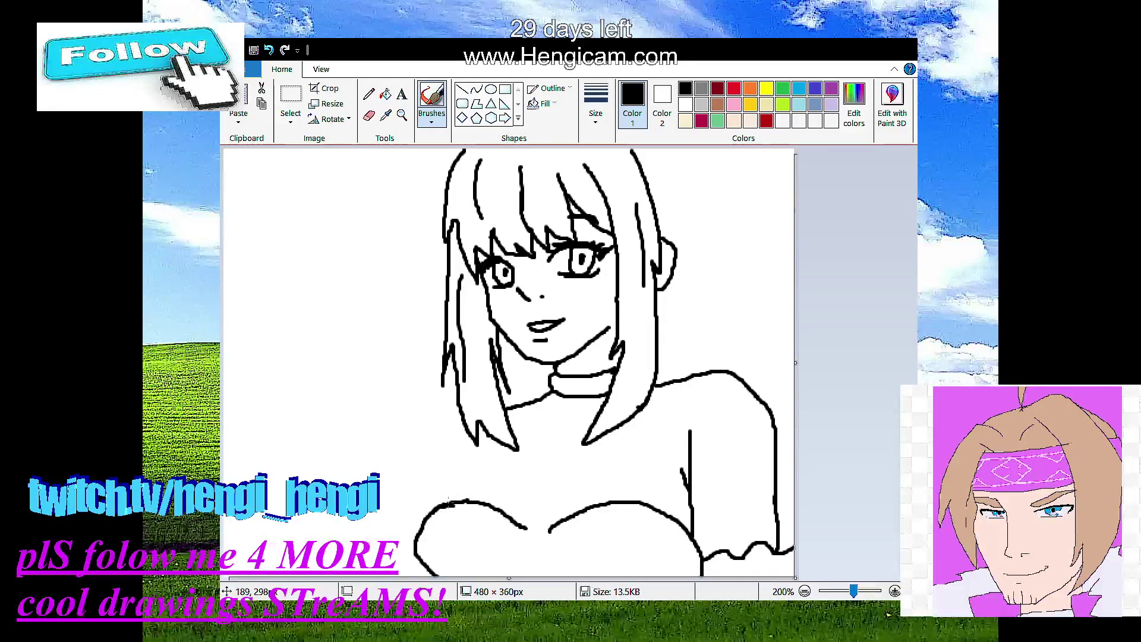
Step: Outline the arm on the left with an inner crease by the chest and a frilled sleeve edge
{"action": "left_click_drag", "start_coordinate": [437, 503], "coordinate": [456, 476]}
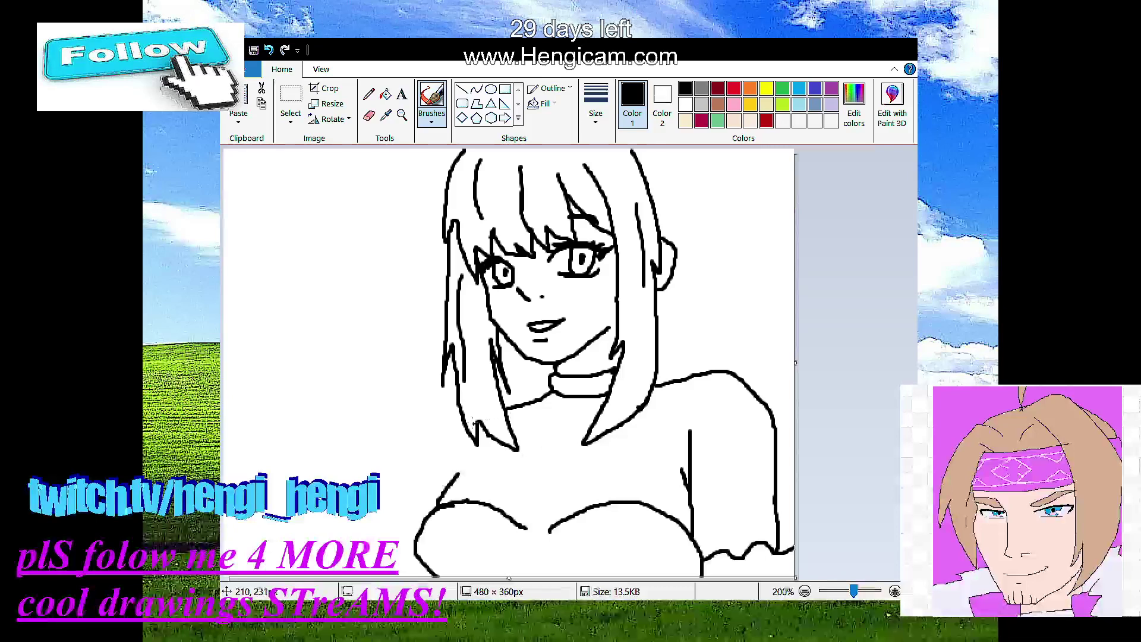
{"action": "left_click_drag", "start_coordinate": [455, 416], "coordinate": [367, 531]}
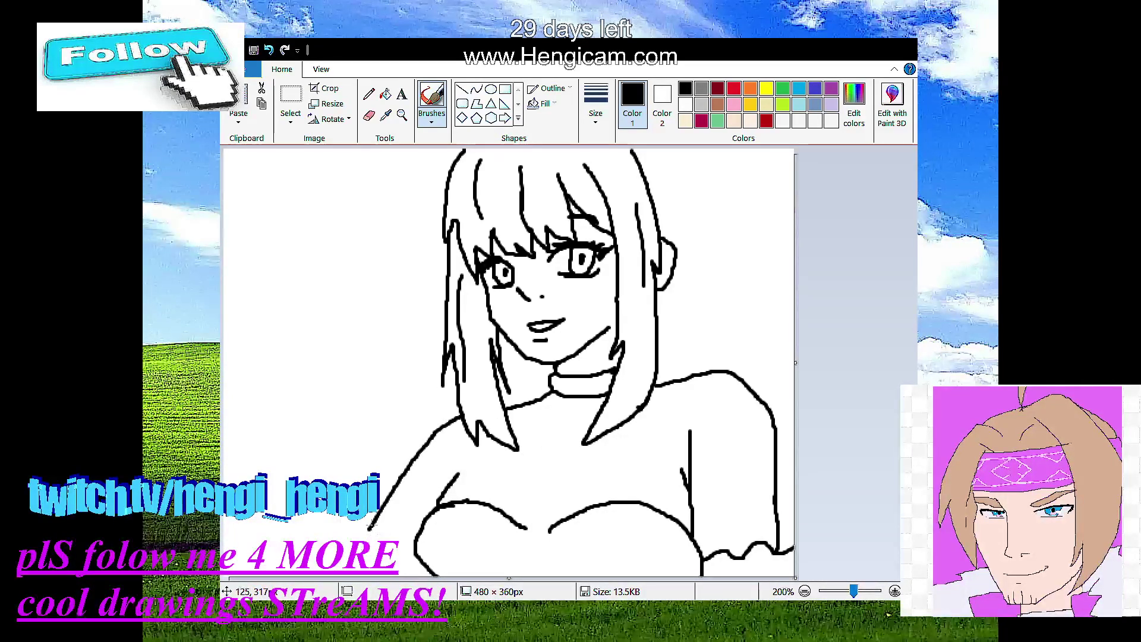
{"action": "mouse_move", "coordinate": [370, 528]}
{"action": "left_mouse_down"}
{"action": "mouse_move", "coordinate": [399, 522]}
{"action": "mouse_move", "coordinate": [415, 538]}
{"action": "mouse_move", "coordinate": [363, 518]}
{"action": "left_mouse_up"}
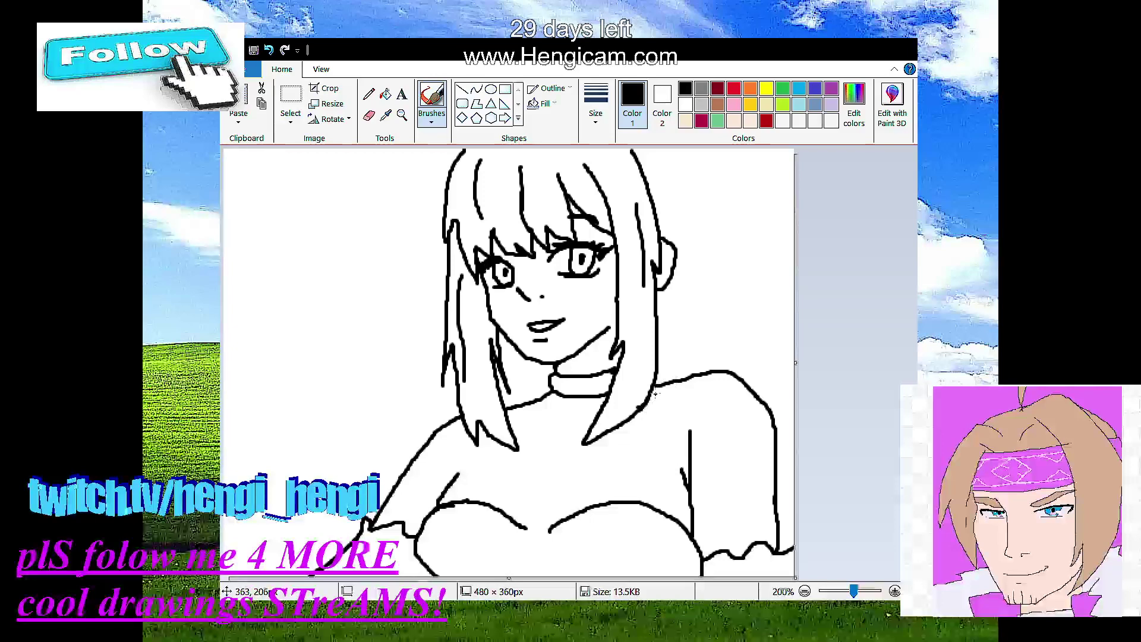
Step: Draw a pair of lines for each shoulder strap, running from the hair down to the garment's top edge
{"action": "left_click_drag", "start_coordinate": [655, 389], "coordinate": [622, 501]}
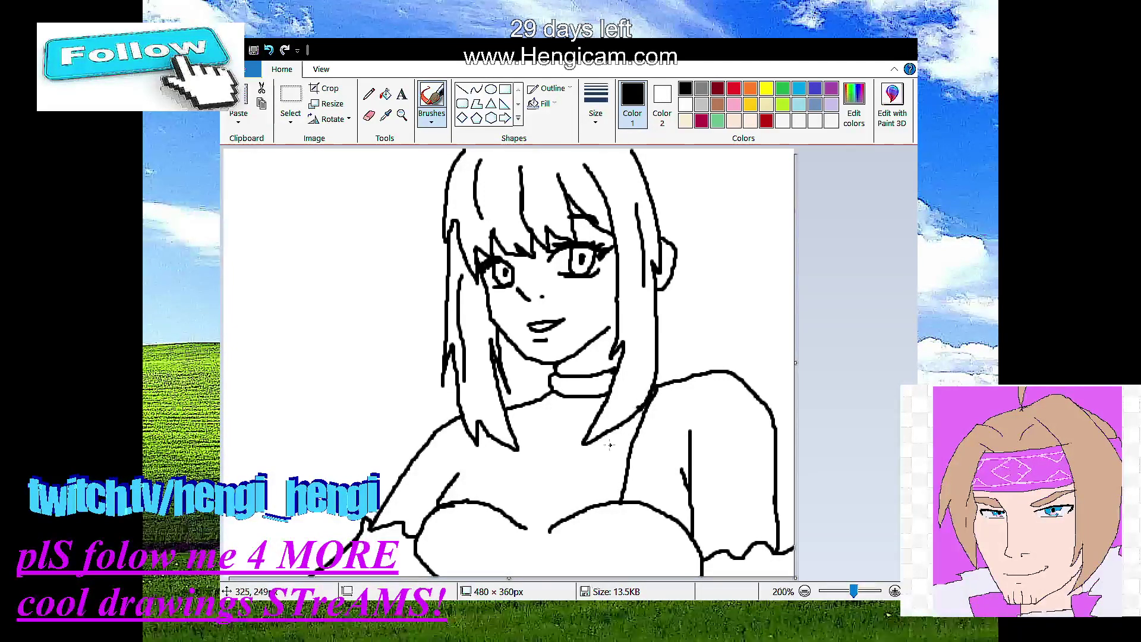
{"action": "left_click_drag", "start_coordinate": [616, 428], "coordinate": [589, 509]}
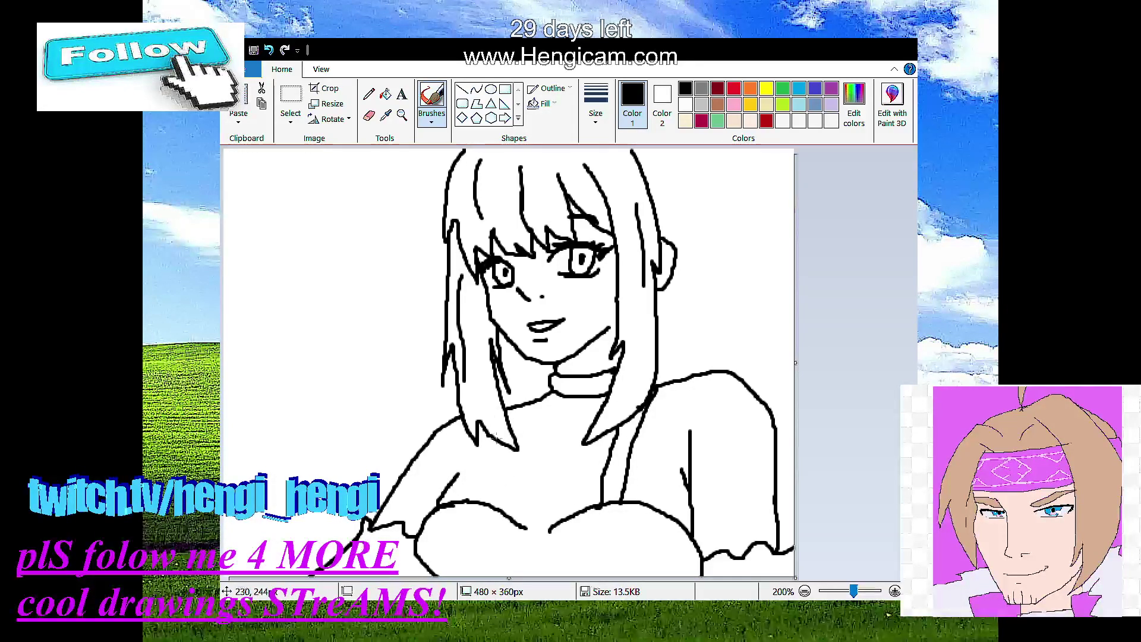
{"action": "left_click_drag", "start_coordinate": [497, 436], "coordinate": [466, 505]}
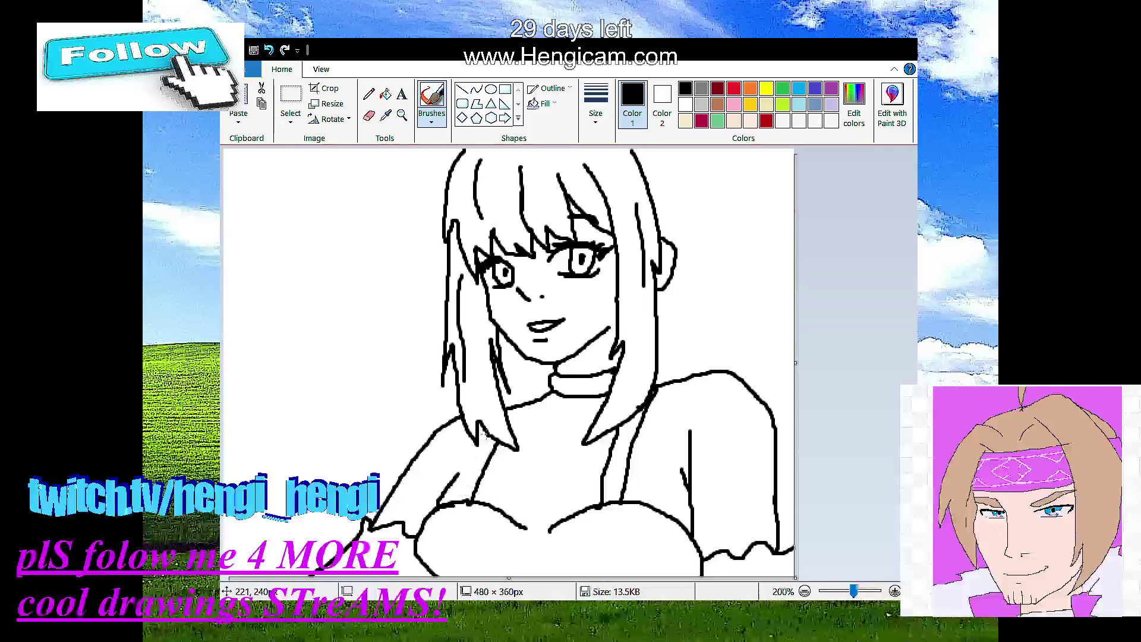
{"action": "left_click_drag", "start_coordinate": [486, 435], "coordinate": [458, 502]}
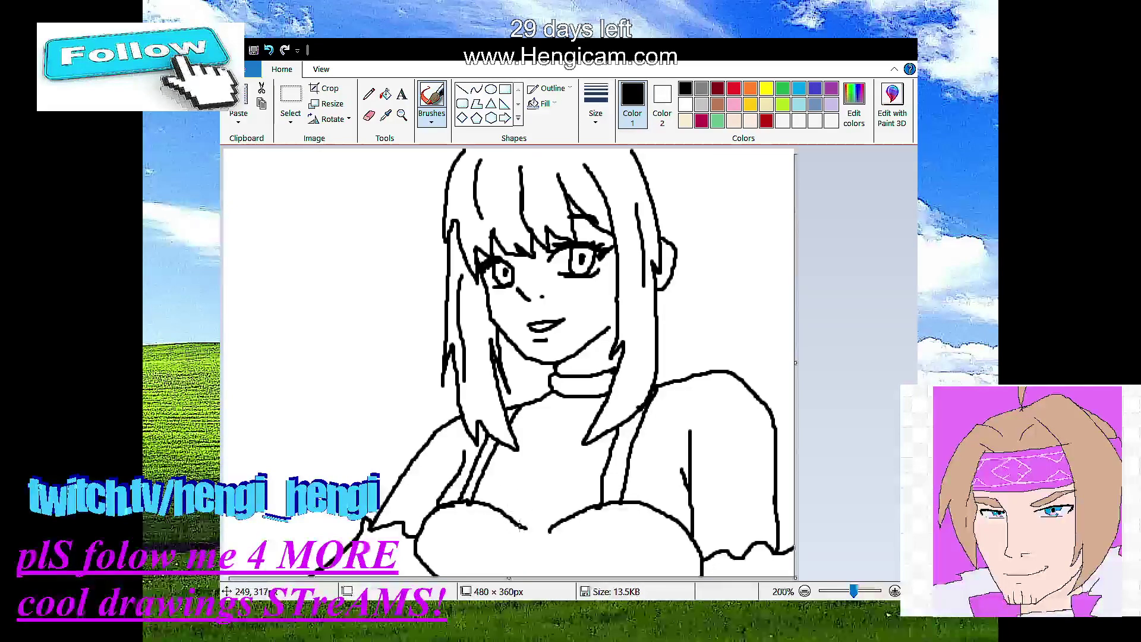
Step: Draw a small pendant between the chest curves and a linked chain rising from it on both sides toward the neck
{"action": "mouse_move", "coordinate": [520, 525]}
{"action": "left_mouse_down"}
{"action": "mouse_move", "coordinate": [531, 538]}
{"action": "mouse_move", "coordinate": [551, 526]}
{"action": "mouse_move", "coordinate": [518, 558]}
{"action": "mouse_move", "coordinate": [535, 560]}
{"action": "mouse_move", "coordinate": [528, 577]}
{"action": "mouse_move", "coordinate": [546, 528]}
{"action": "left_mouse_up"}
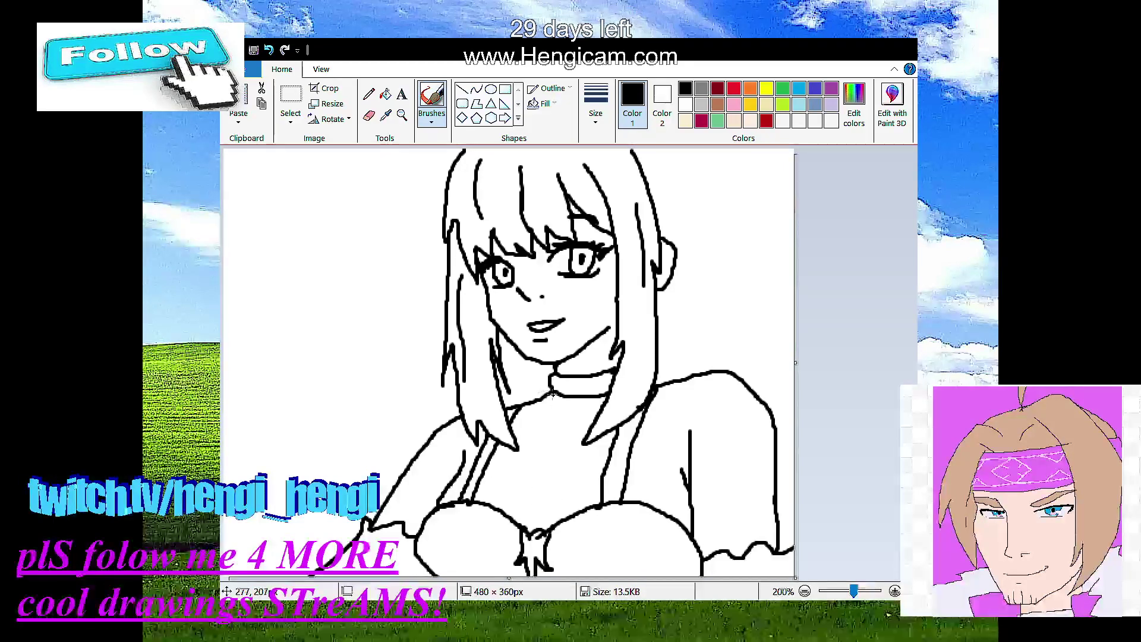
{"action": "mouse_move", "coordinate": [549, 389]}
{"action": "left_mouse_down"}
{"action": "mouse_move", "coordinate": [520, 438]}
{"action": "mouse_move", "coordinate": [528, 468]}
{"action": "mouse_move", "coordinate": [514, 468]}
{"action": "mouse_move", "coordinate": [515, 480]}
{"action": "mouse_move", "coordinate": [527, 468]}
{"action": "mouse_move", "coordinate": [514, 496]}
{"action": "mouse_move", "coordinate": [520, 484]}
{"action": "mouse_move", "coordinate": [527, 530]}
{"action": "left_mouse_up"}
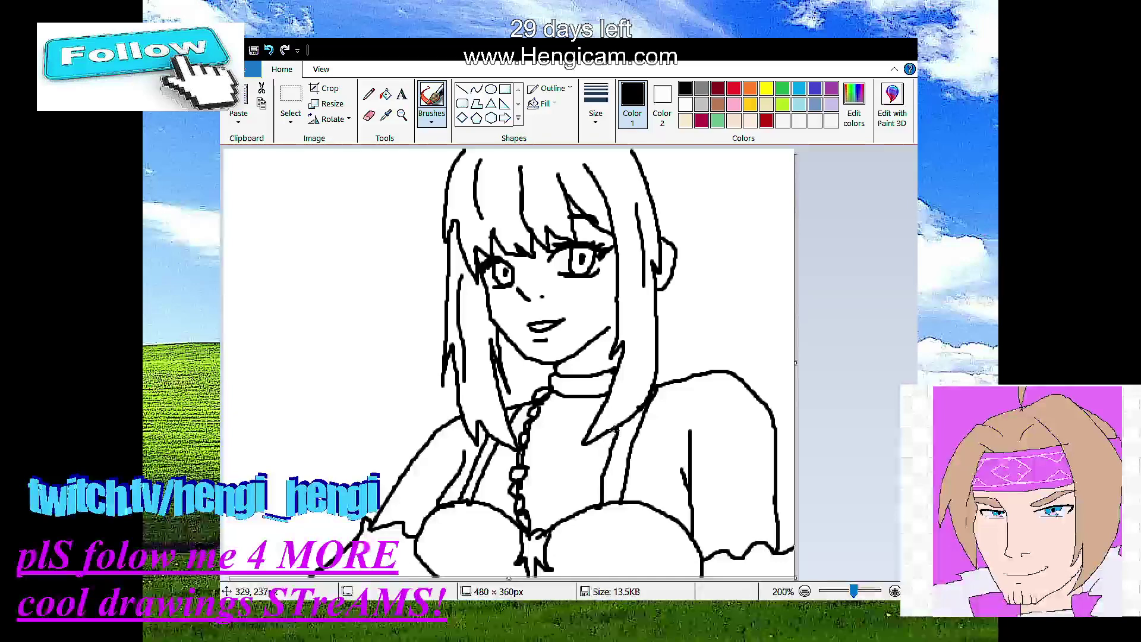
{"action": "mouse_move", "coordinate": [610, 435]}
{"action": "left_mouse_down"}
{"action": "mouse_move", "coordinate": [551, 509]}
{"action": "mouse_move", "coordinate": [571, 503]}
{"action": "left_mouse_up"}
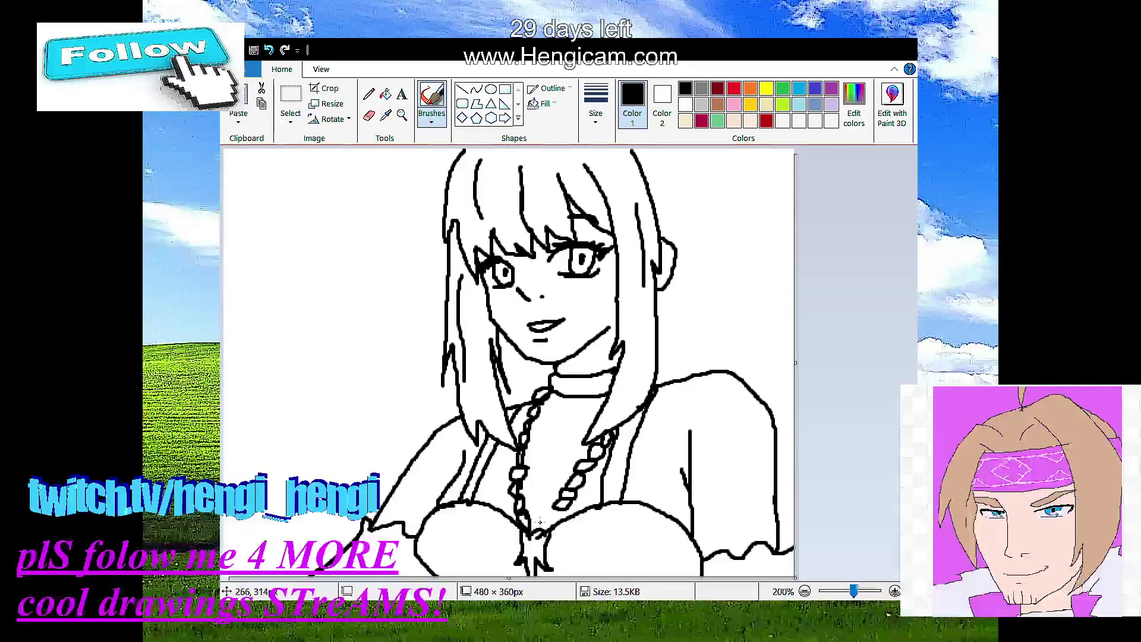
{"action": "mouse_move", "coordinate": [546, 522]}
{"action": "left_mouse_down"}
{"action": "mouse_move", "coordinate": [561, 512]}
{"action": "mouse_move", "coordinate": [547, 524]}
{"action": "left_mouse_up"}
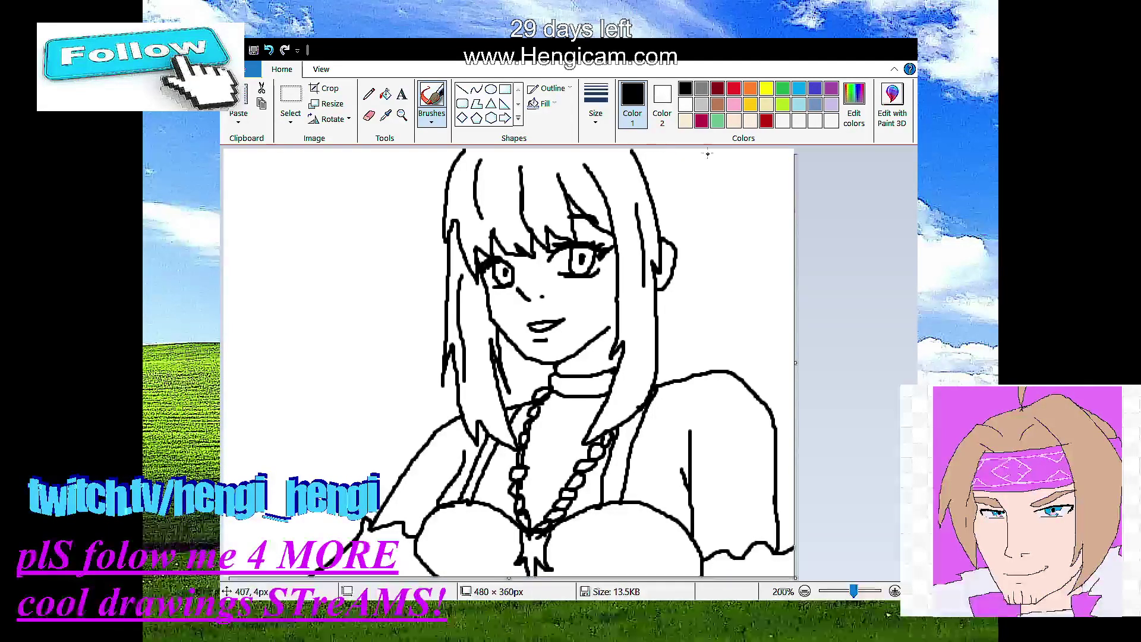
Step: Undo the trial line right of the head and outline a hanging pigtail with pointed tips nearer the canvas edge
{"action": "left_click_drag", "start_coordinate": [695, 153], "coordinate": [703, 320]}
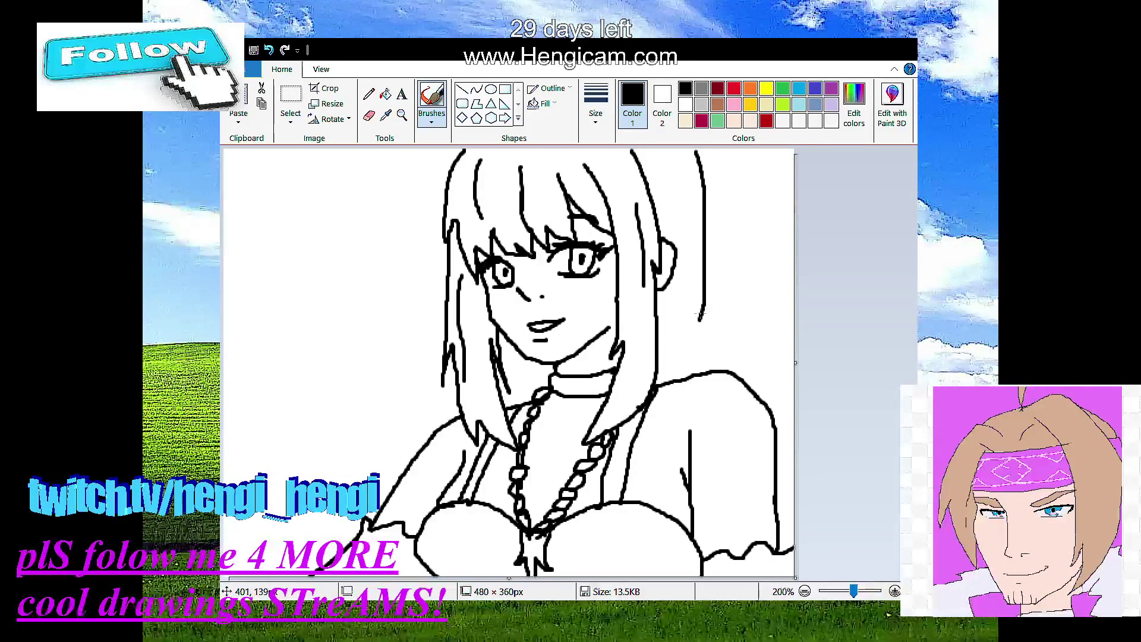
{"action": "left_click", "coordinate": [269, 49]}
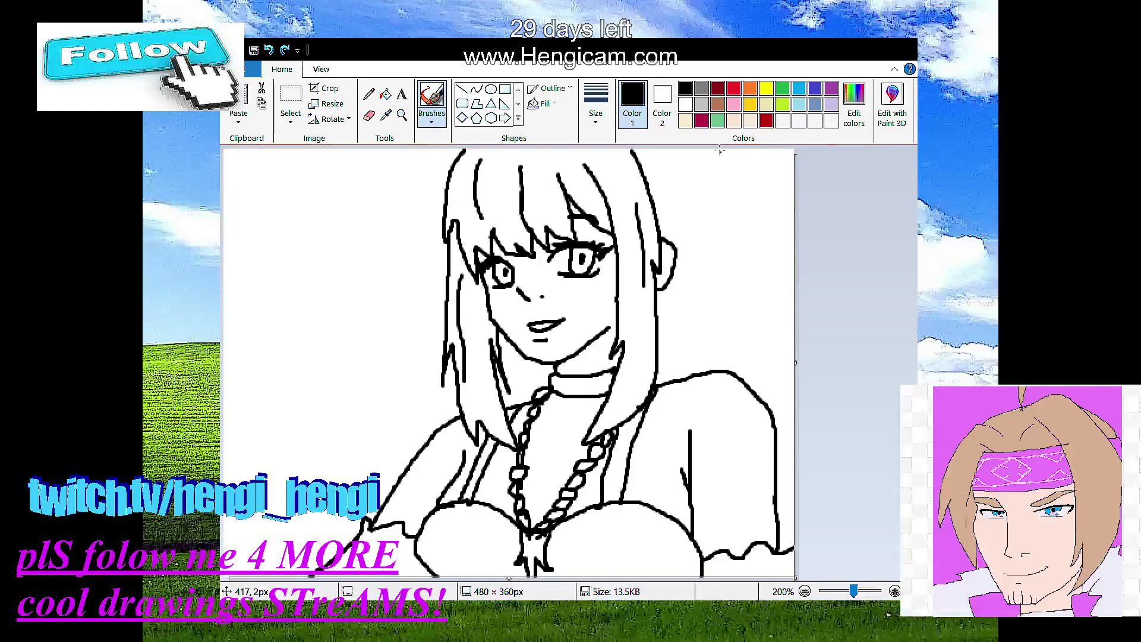
{"action": "mouse_move", "coordinate": [720, 152]}
{"action": "left_mouse_down"}
{"action": "mouse_move", "coordinate": [726, 366]}
{"action": "mouse_move", "coordinate": [747, 310]}
{"action": "mouse_move", "coordinate": [738, 362]}
{"action": "mouse_move", "coordinate": [768, 322]}
{"action": "mouse_move", "coordinate": [783, 268]}
{"action": "mouse_move", "coordinate": [792, 222]}
{"action": "mouse_move", "coordinate": [774, 150]}
{"action": "left_mouse_up"}
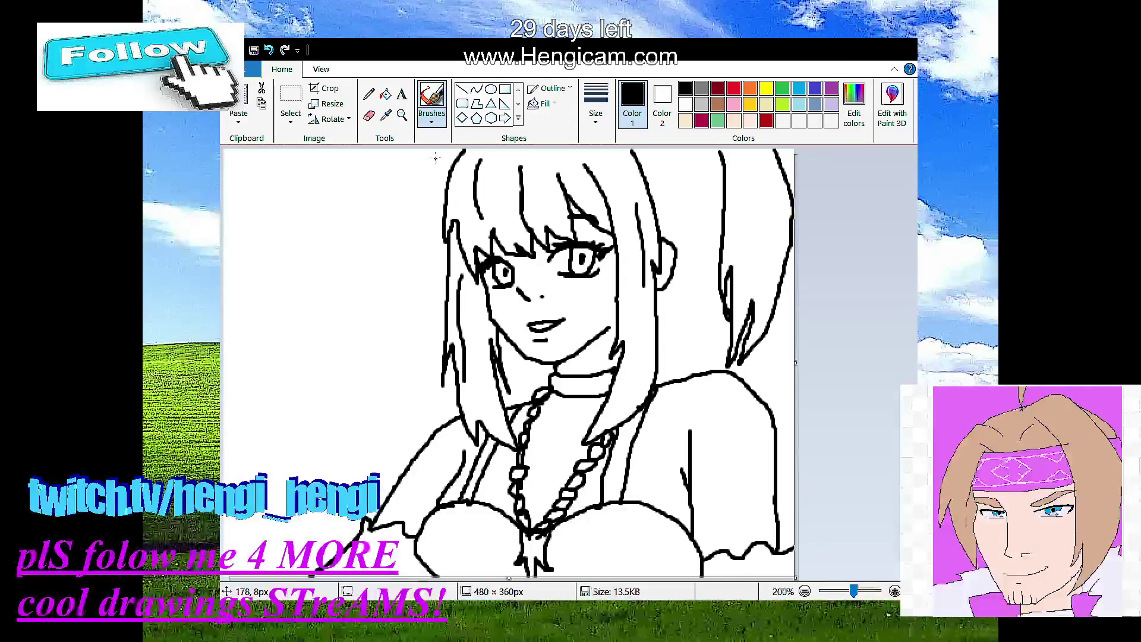
Step: Outline a matching pigtail left of the face with jagged tips, and add inner strand lines to both pigtails
{"action": "mouse_move", "coordinate": [461, 153]}
{"action": "left_mouse_down"}
{"action": "mouse_move", "coordinate": [429, 158]}
{"action": "mouse_move", "coordinate": [396, 202]}
{"action": "mouse_move", "coordinate": [381, 253]}
{"action": "mouse_move", "coordinate": [401, 358]}
{"action": "left_mouse_up"}
{"action": "key", "text": "ctrl+z"}
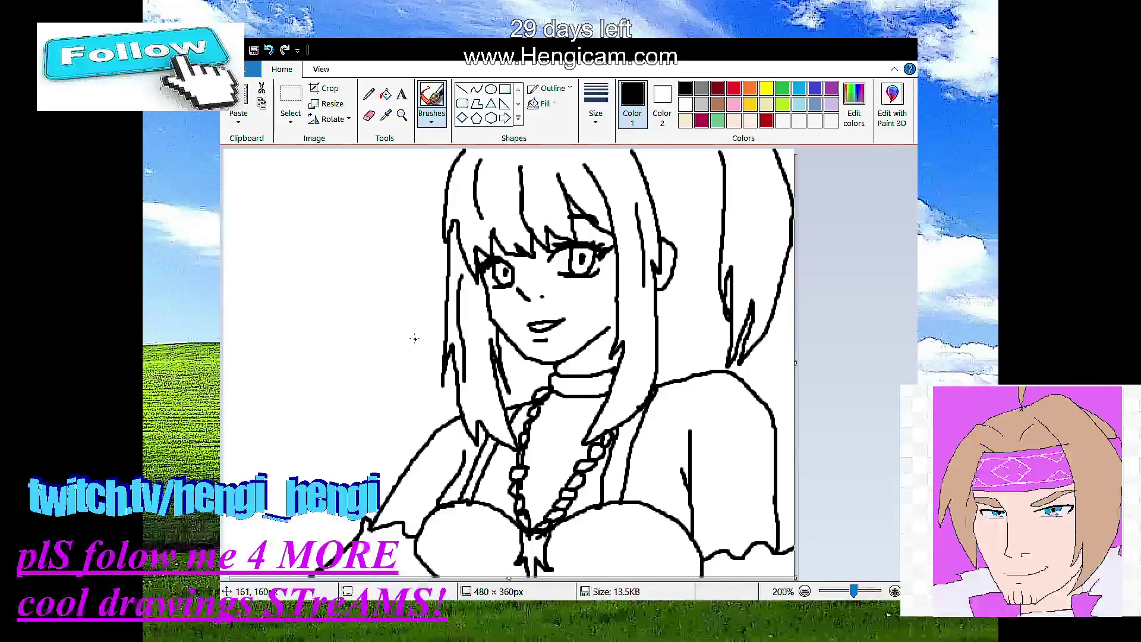
{"action": "mouse_move", "coordinate": [456, 155]}
{"action": "left_mouse_down"}
{"action": "mouse_move", "coordinate": [435, 156]}
{"action": "mouse_move", "coordinate": [395, 245]}
{"action": "left_mouse_up"}
{"action": "mouse_move", "coordinate": [392, 300]}
{"action": "left_mouse_down"}
{"action": "mouse_move", "coordinate": [410, 381]}
{"action": "mouse_move", "coordinate": [433, 417]}
{"action": "mouse_move", "coordinate": [441, 398]}
{"action": "mouse_move", "coordinate": [456, 417]}
{"action": "left_mouse_up"}
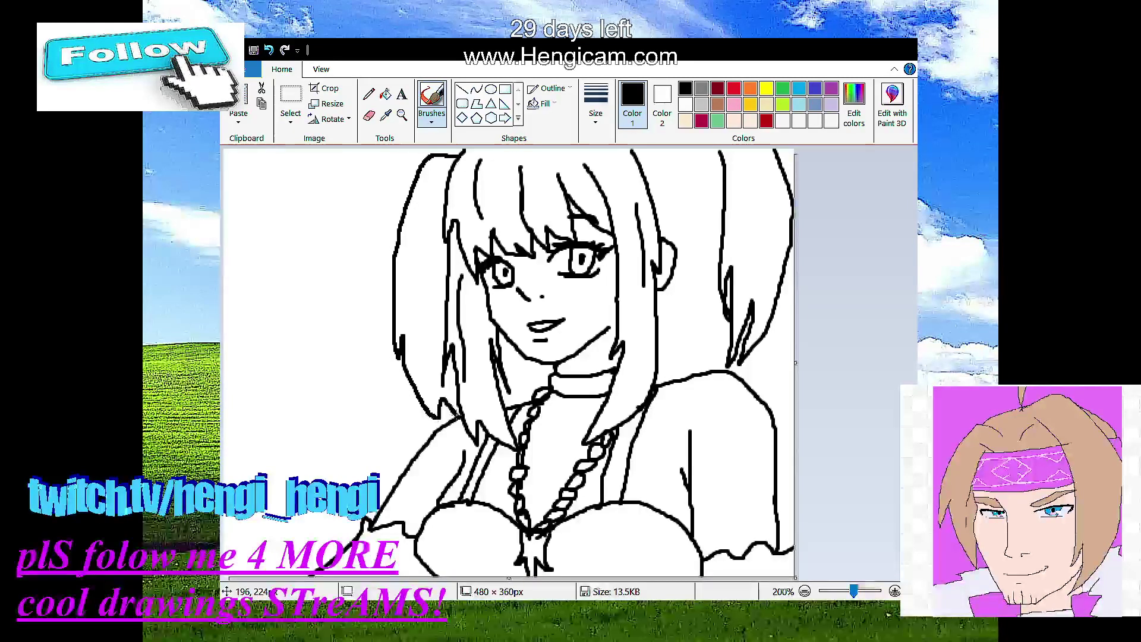
{"action": "left_click_drag", "start_coordinate": [425, 226], "coordinate": [443, 345]}
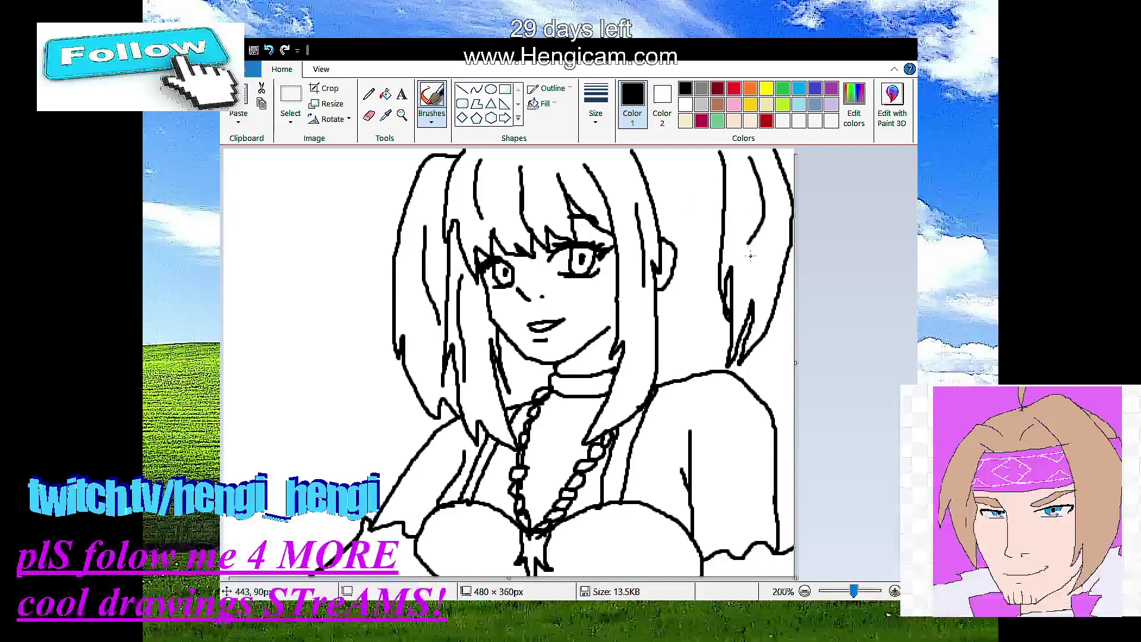
{"action": "mouse_move", "coordinate": [752, 173]}
{"action": "left_mouse_down"}
{"action": "mouse_move", "coordinate": [764, 206]}
{"action": "mouse_move", "coordinate": [746, 261]}
{"action": "left_mouse_up"}
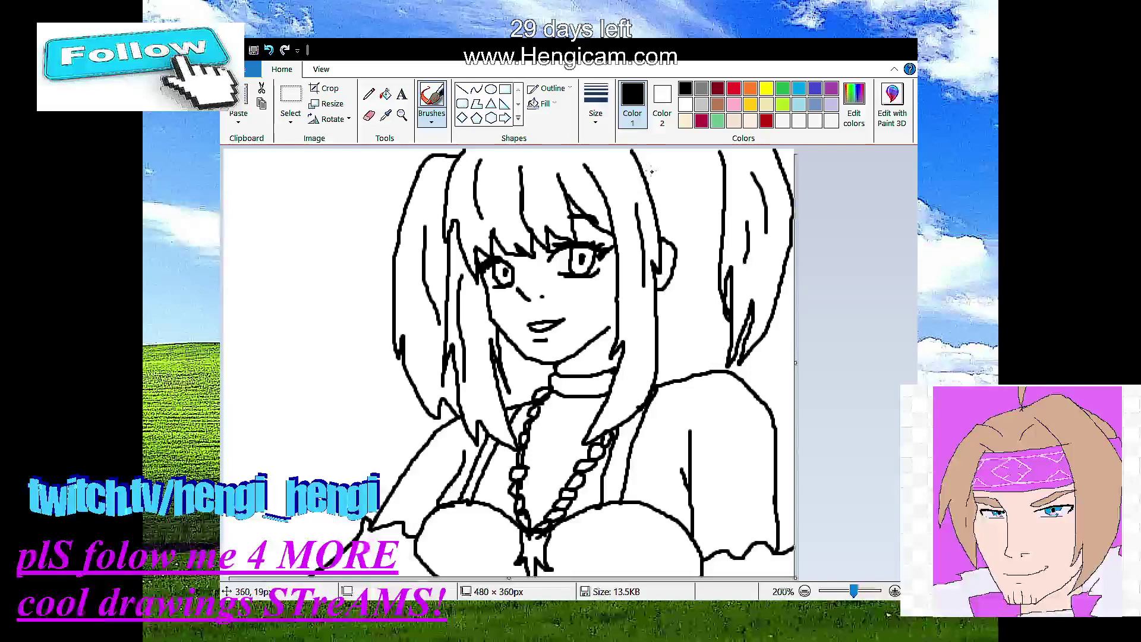
Step: Draw a small hair-tie curve beside the right pigtail, and add loose strands behind the ear, along the pigtail and down to the shoulder
{"action": "mouse_move", "coordinate": [661, 150]}
{"action": "left_mouse_down"}
{"action": "mouse_move", "coordinate": [680, 160]}
{"action": "mouse_move", "coordinate": [694, 152]}
{"action": "left_mouse_up"}
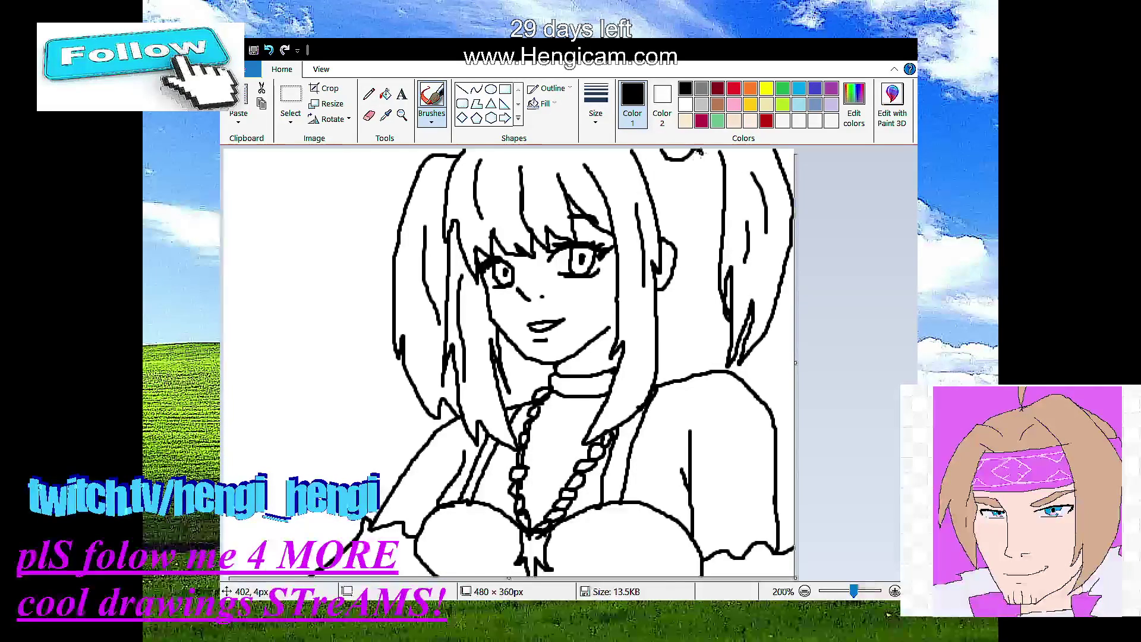
{"action": "left_click", "coordinate": [269, 50]}
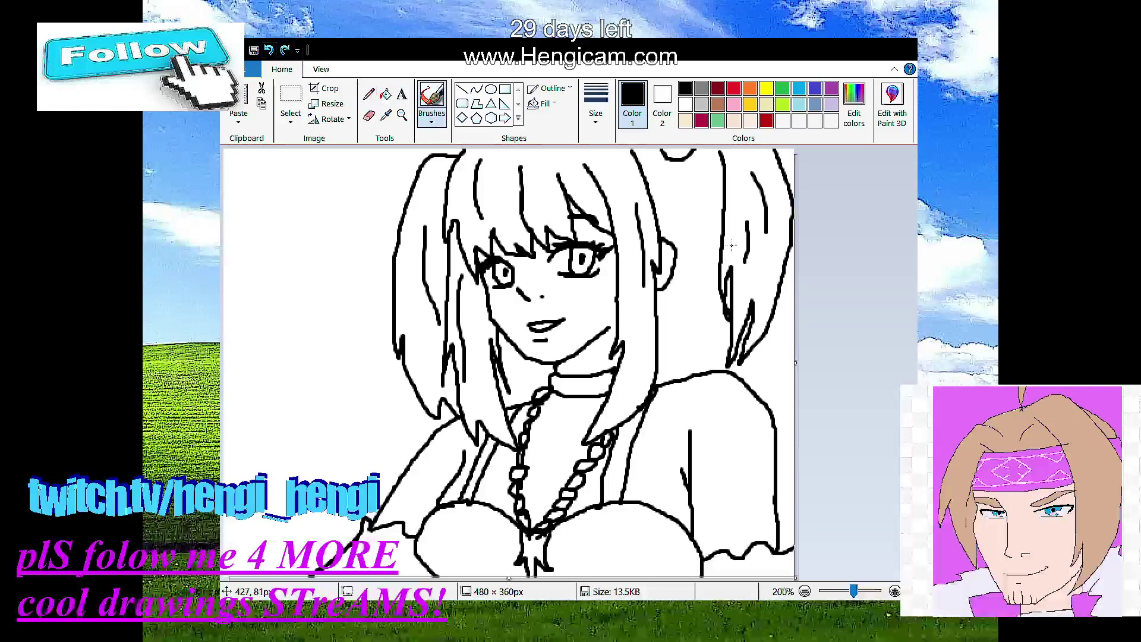
{"action": "left_click_drag", "start_coordinate": [686, 152], "coordinate": [710, 194]}
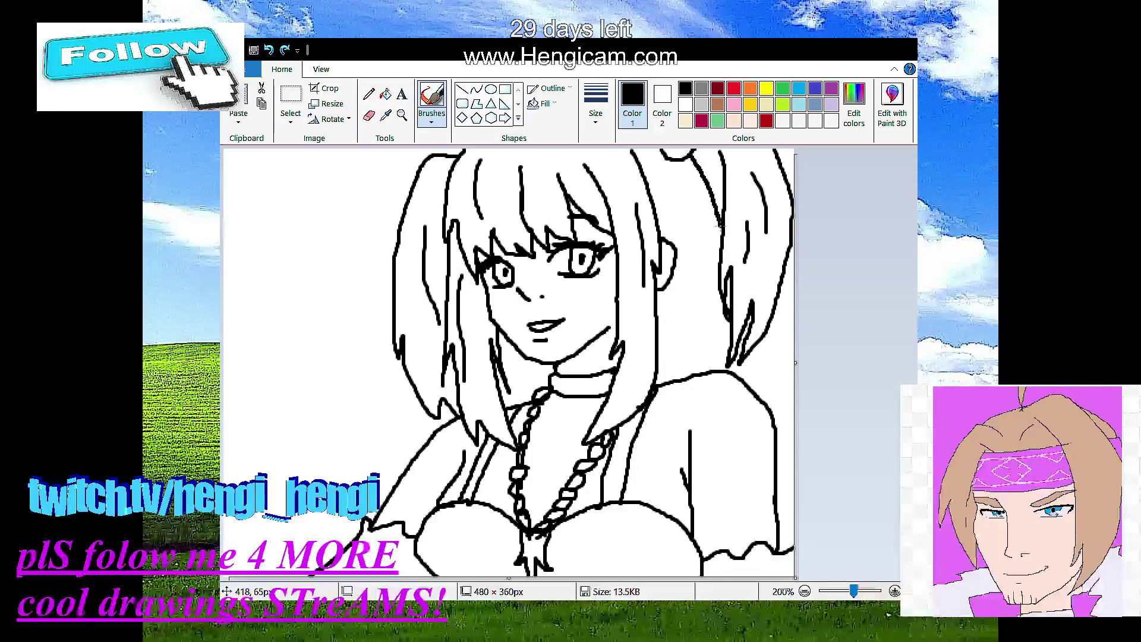
{"action": "key", "text": "ctrl+z"}
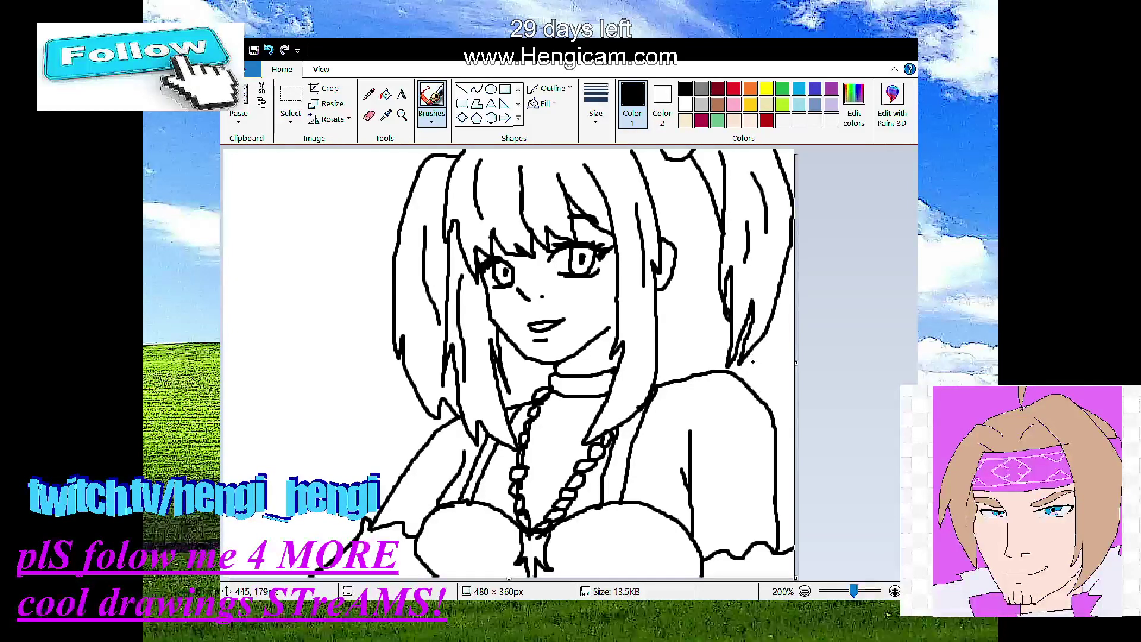
{"action": "left_click_drag", "start_coordinate": [750, 356], "coordinate": [762, 416]}
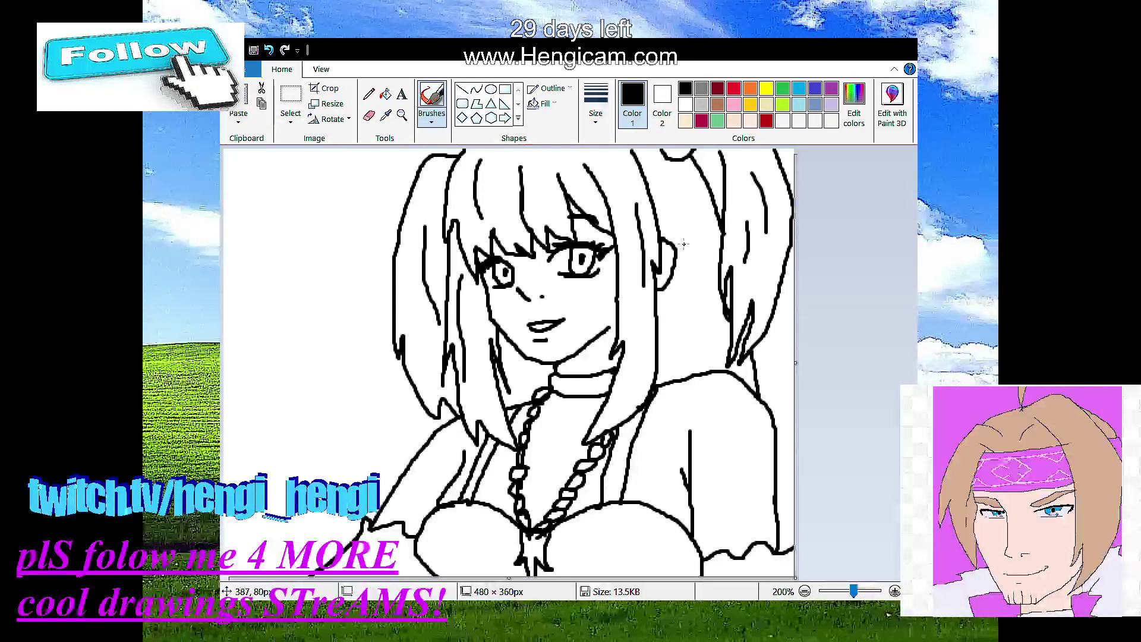
{"action": "mouse_move", "coordinate": [652, 182]}
{"action": "left_mouse_down"}
{"action": "mouse_move", "coordinate": [707, 325]}
{"action": "mouse_move", "coordinate": [706, 356]}
{"action": "left_mouse_up"}
{"action": "left_click_drag", "start_coordinate": [675, 296], "coordinate": [685, 341]}
Step: Thicken the upper lash lines of both eyes and reinforce the chin and jaw outline
{"action": "mouse_move", "coordinate": [501, 256]}
{"action": "left_mouse_down"}
{"action": "mouse_move", "coordinate": [477, 271]}
{"action": "mouse_move", "coordinate": [491, 253]}
{"action": "left_mouse_up"}
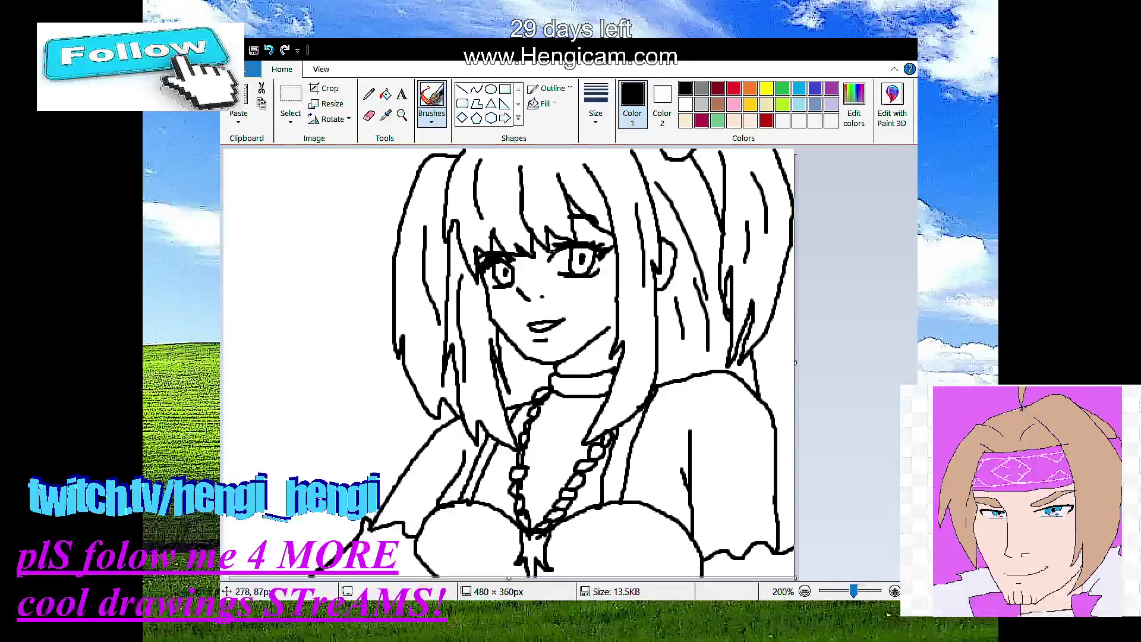
{"action": "mouse_move", "coordinate": [589, 241]}
{"action": "left_mouse_down"}
{"action": "mouse_move", "coordinate": [550, 249]}
{"action": "mouse_move", "coordinate": [602, 245]}
{"action": "left_mouse_up"}
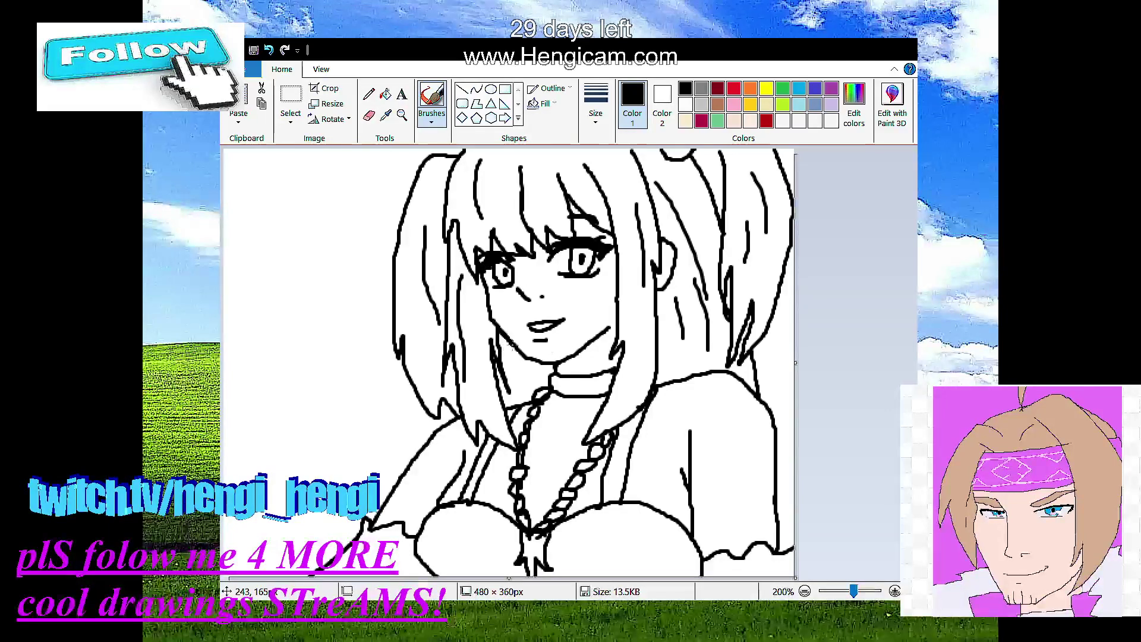
{"action": "left_click_drag", "start_coordinate": [548, 368], "coordinate": [569, 358]}
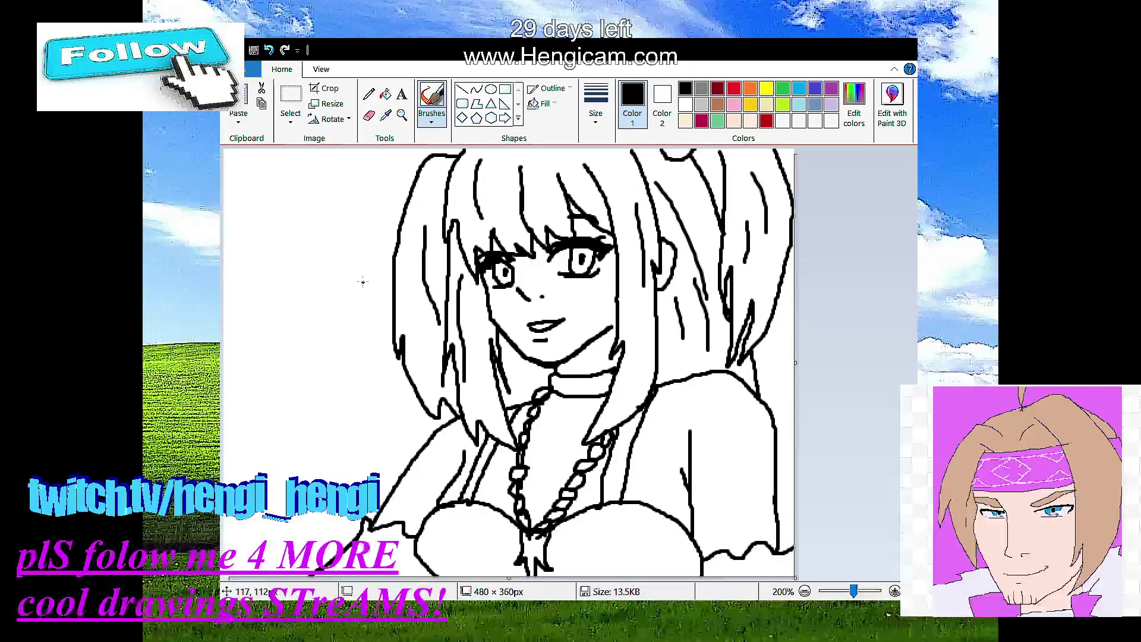
Step: Fill the face, neck, chest, both shoulders and arms with the pale pink skin colour
{"action": "left_click", "coordinate": [751, 122]}
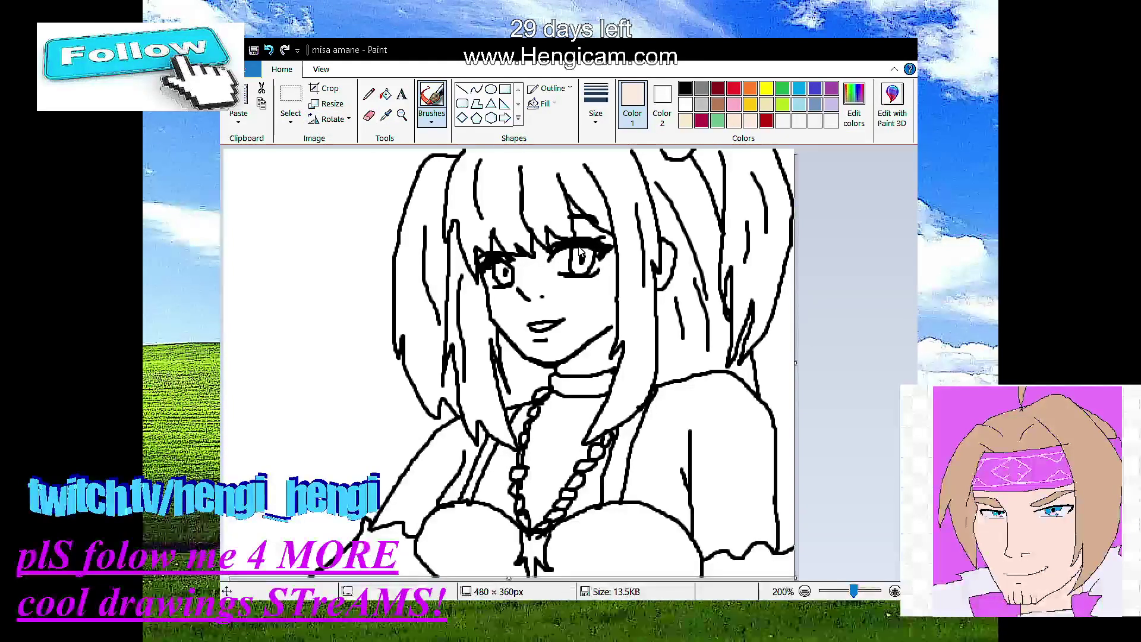
{"action": "left_click", "coordinate": [385, 94]}
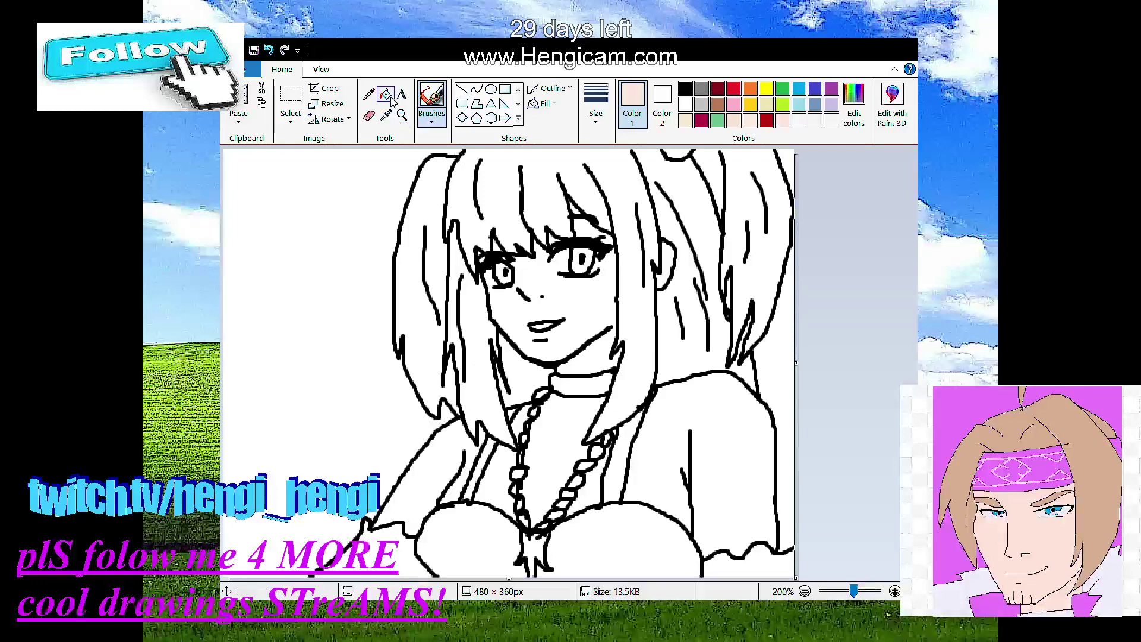
{"action": "left_click", "coordinate": [600, 310]}
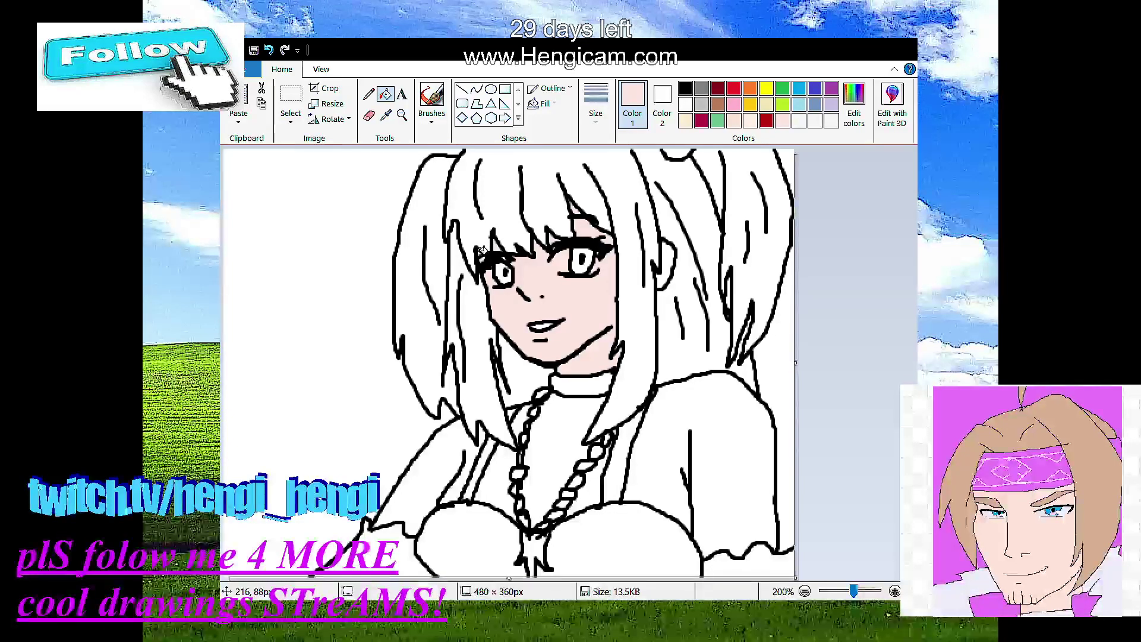
{"action": "left_click", "coordinate": [568, 431]}
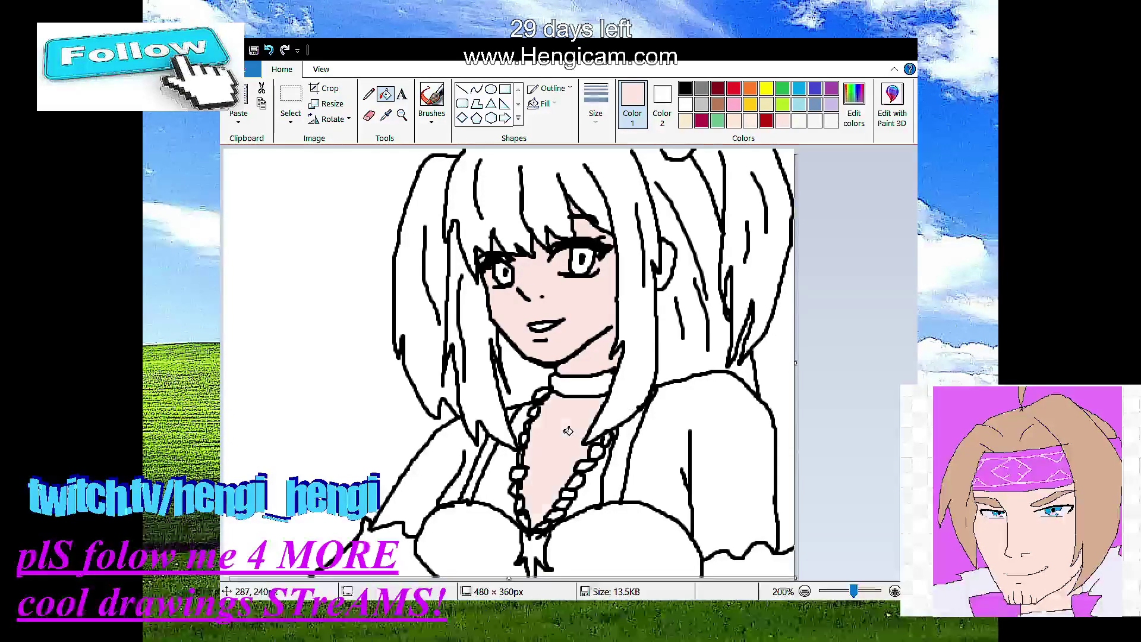
{"action": "left_click", "coordinate": [606, 479]}
{"action": "left_click", "coordinate": [726, 429]}
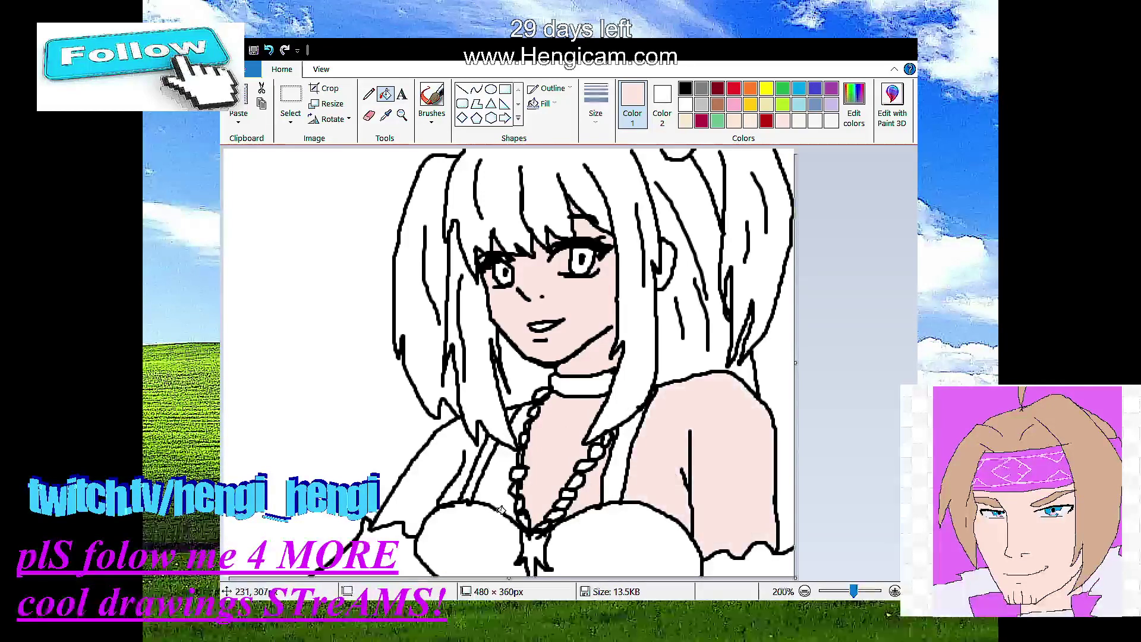
{"action": "left_click", "coordinate": [493, 475]}
{"action": "left_click", "coordinate": [455, 469]}
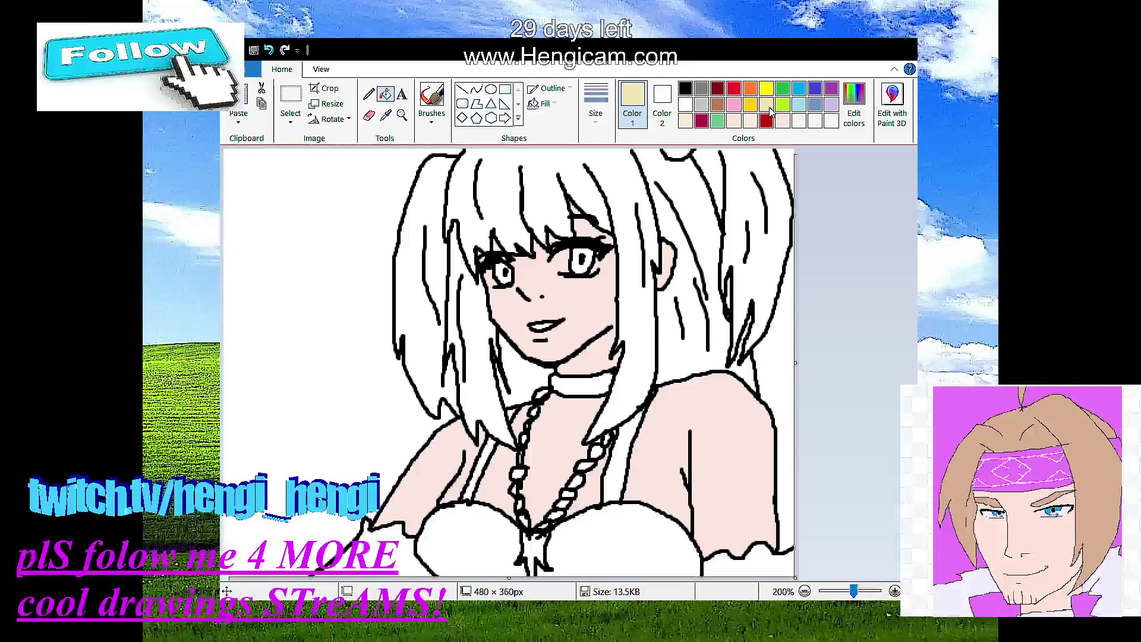
Step: Fill the fringe, side locks, both pigtails and the hair behind the neck with a pale blonde yellow
{"action": "left_click", "coordinate": [767, 107]}
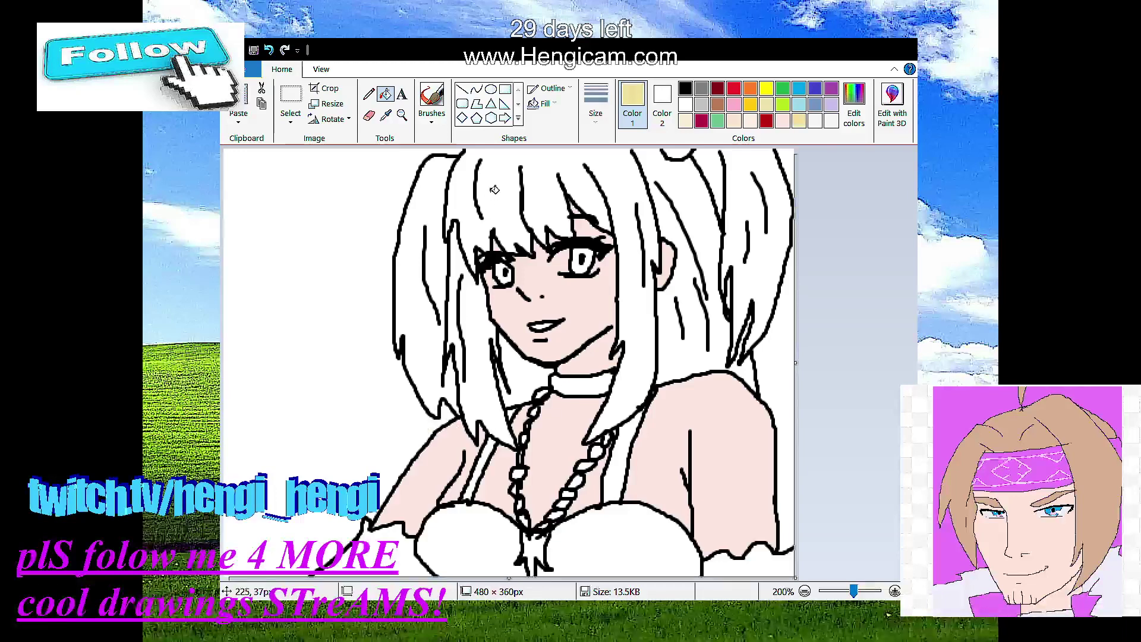
{"action": "left_click", "coordinate": [513, 183]}
{"action": "left_click", "coordinate": [491, 324]}
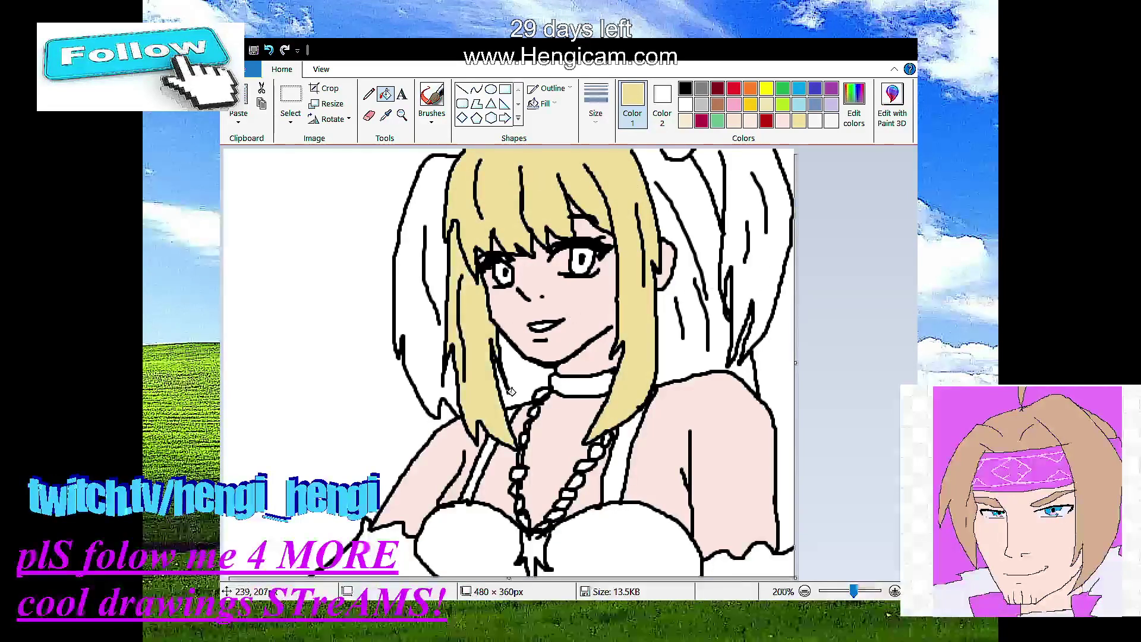
{"action": "left_click", "coordinate": [536, 401]}
{"action": "left_click", "coordinate": [442, 246]}
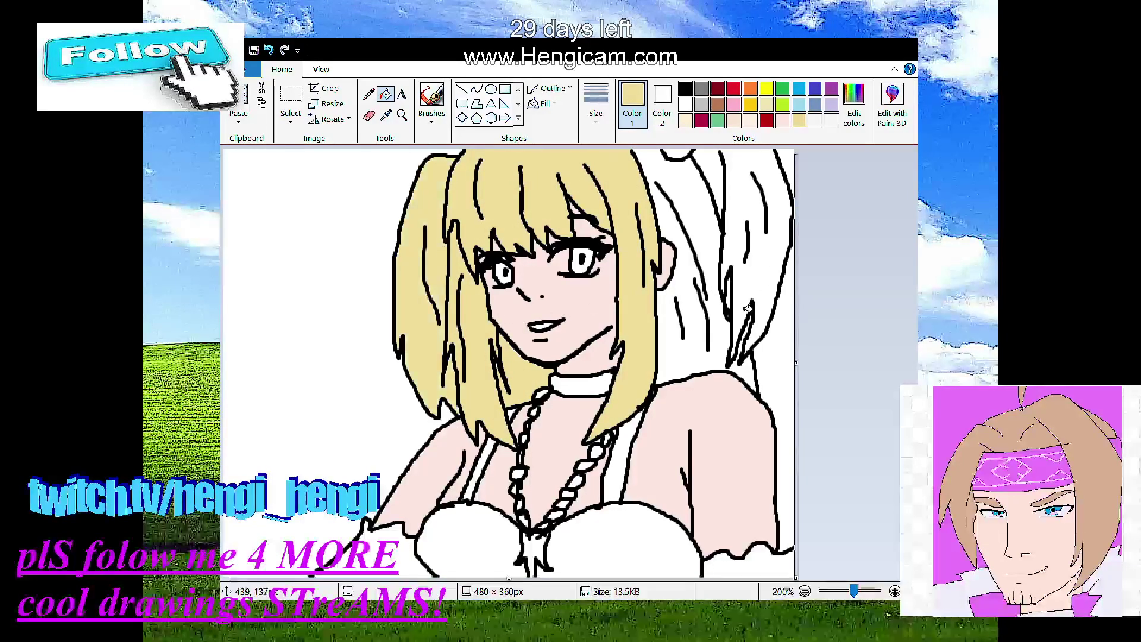
{"action": "left_click", "coordinate": [702, 347]}
{"action": "left_click", "coordinate": [761, 270]}
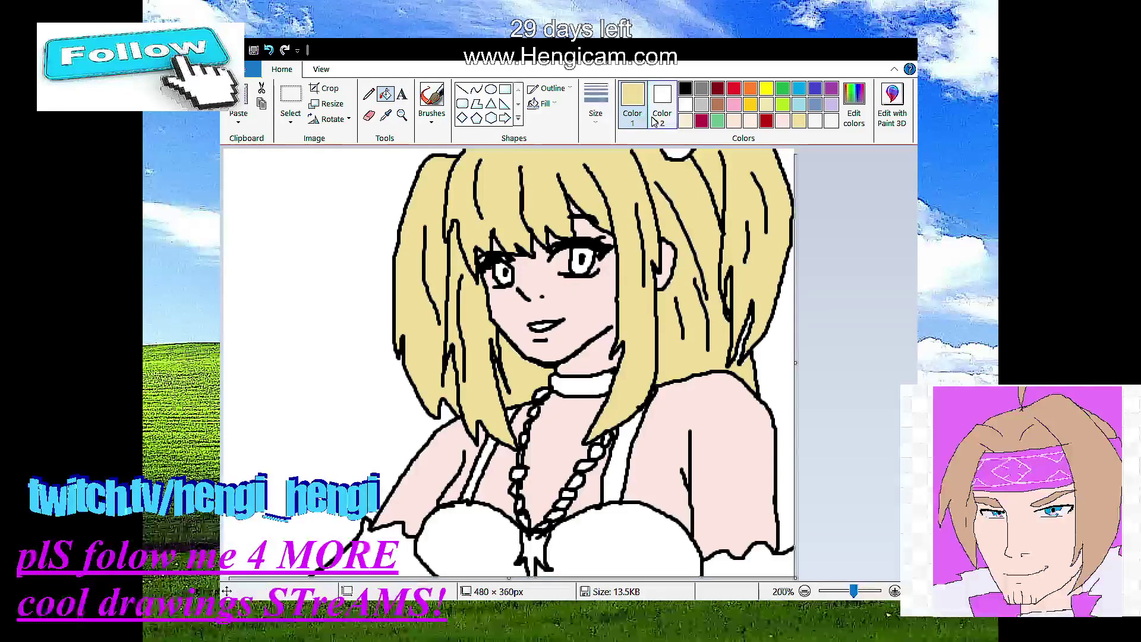
Step: Fill the hair tie and both irises with brown, and brush the whites of the eyes in white
{"action": "left_click", "coordinate": [718, 103]}
{"action": "left_click", "coordinate": [681, 150]}
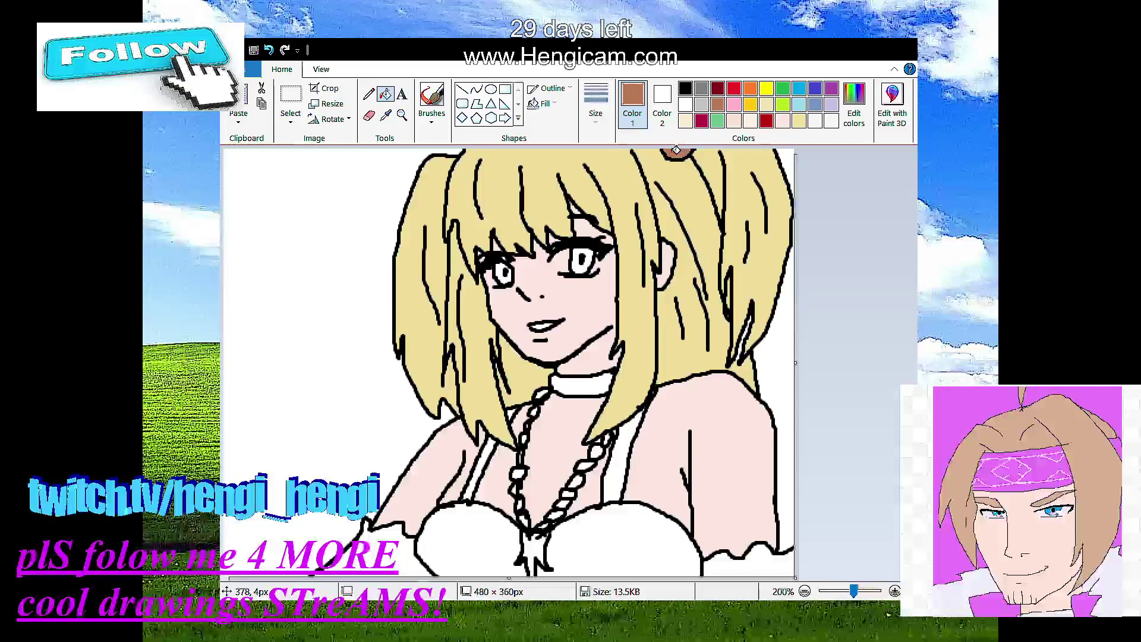
{"action": "left_click", "coordinate": [590, 267]}
{"action": "left_click", "coordinate": [578, 262]}
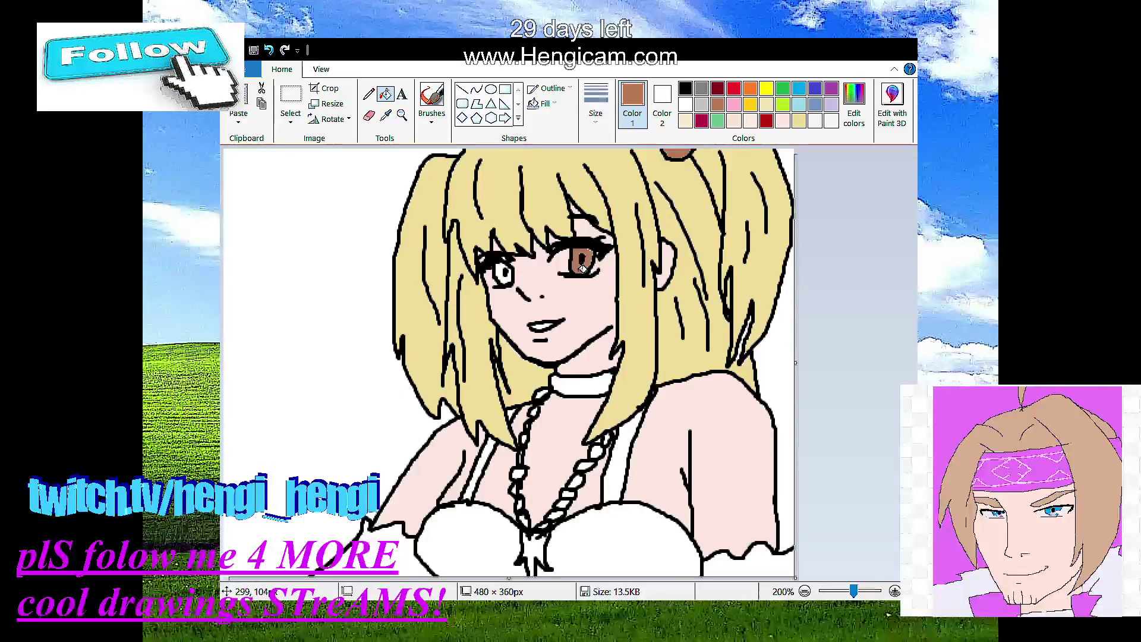
{"action": "left_click", "coordinate": [504, 274]}
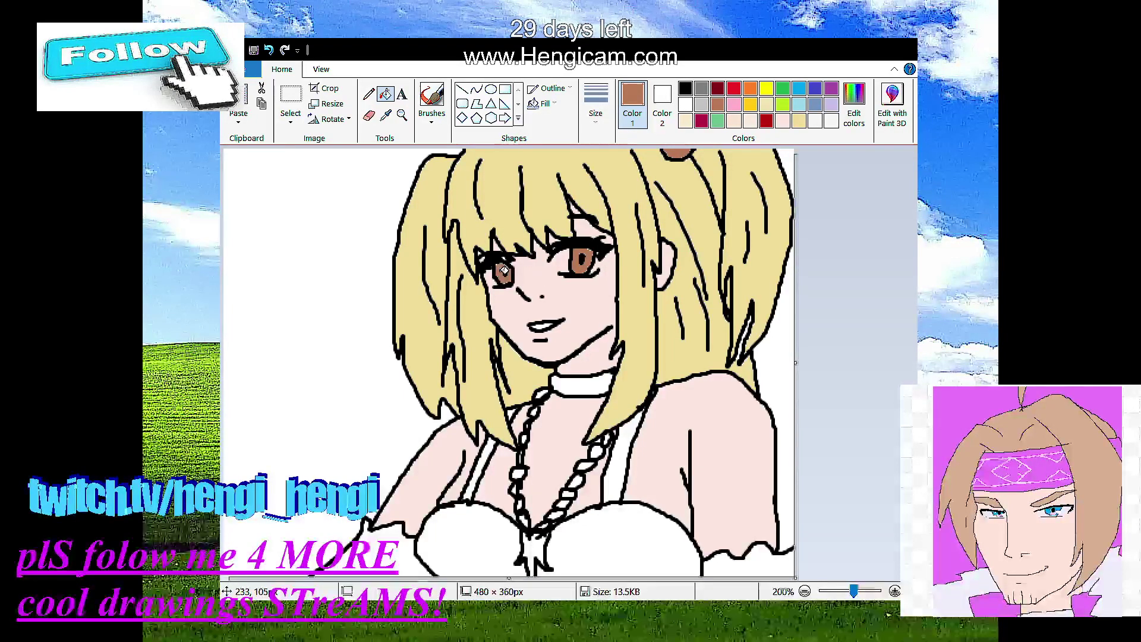
{"action": "left_click", "coordinate": [685, 104]}
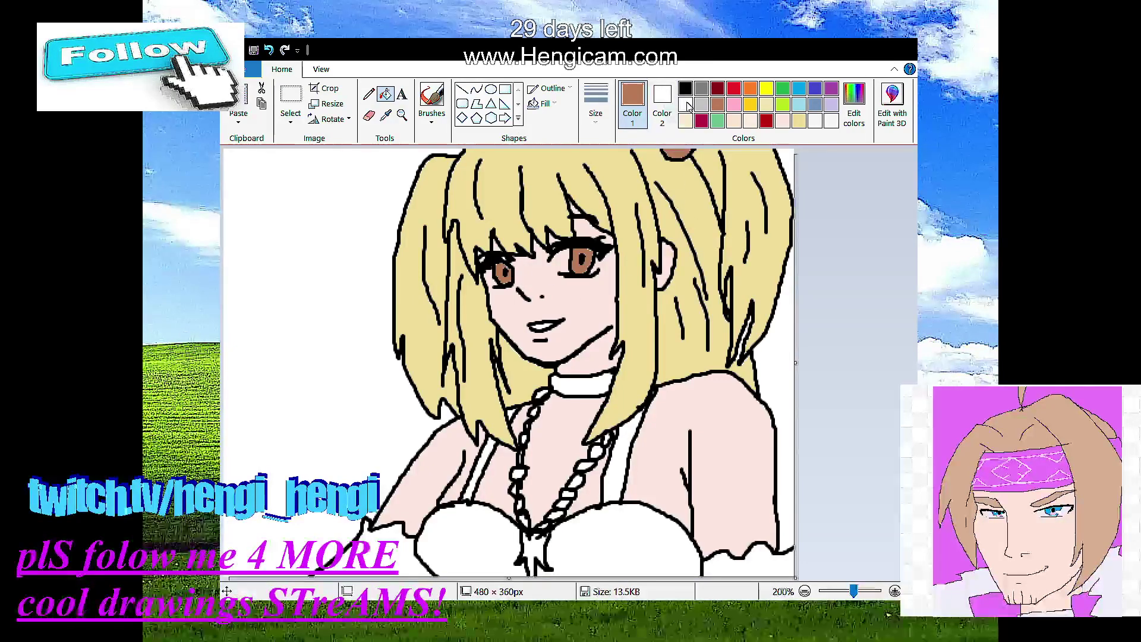
{"action": "left_click", "coordinate": [430, 96]}
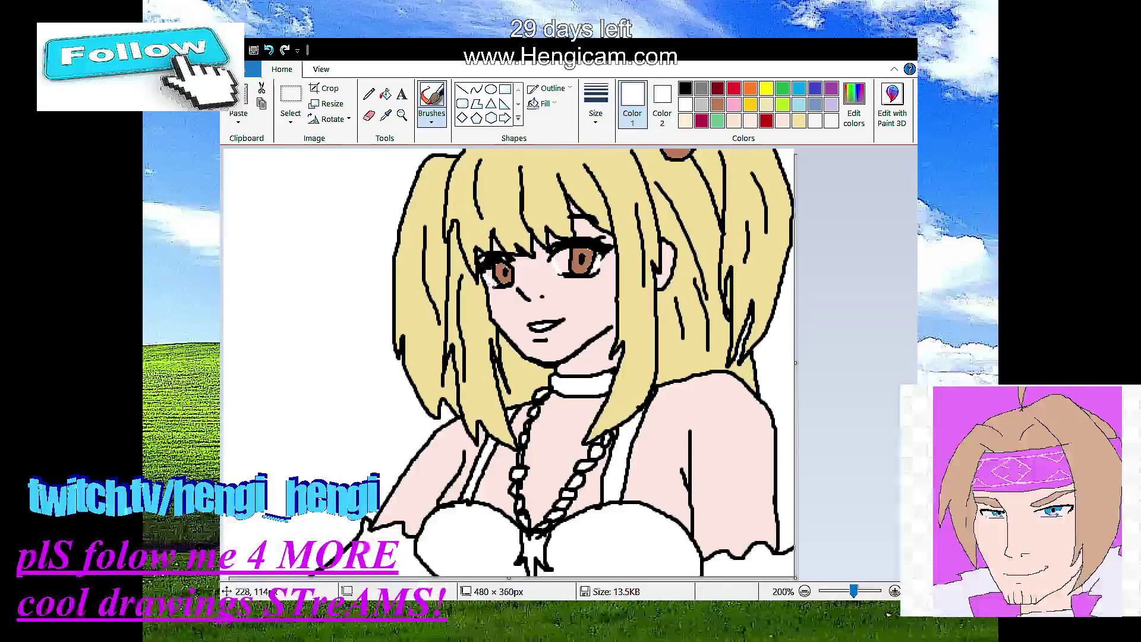
Step: Mix a custom medium pink and brush it over the upper and lower lips
{"action": "left_click", "coordinate": [385, 93]}
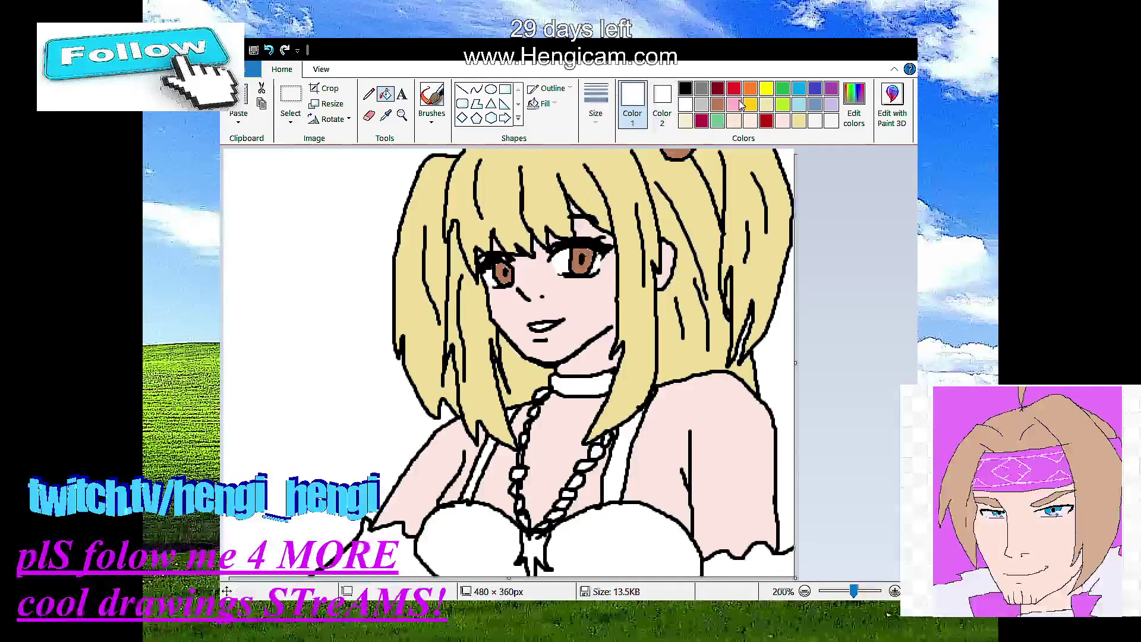
{"action": "left_click", "coordinate": [766, 121]}
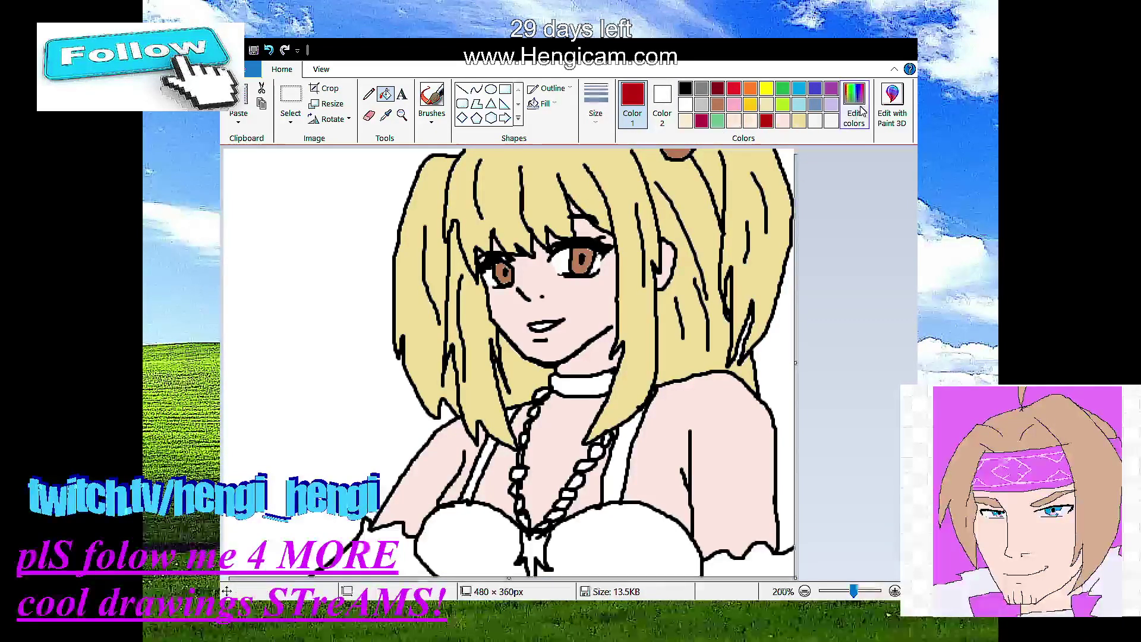
{"action": "left_click", "coordinate": [703, 122]}
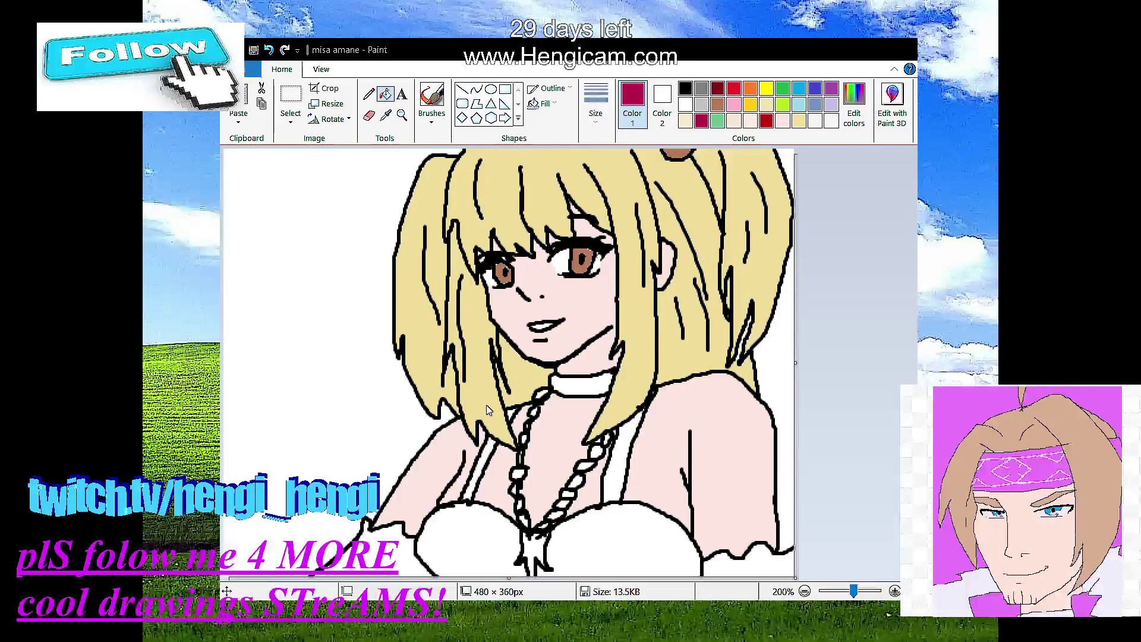
{"action": "left_click", "coordinate": [422, 424]}
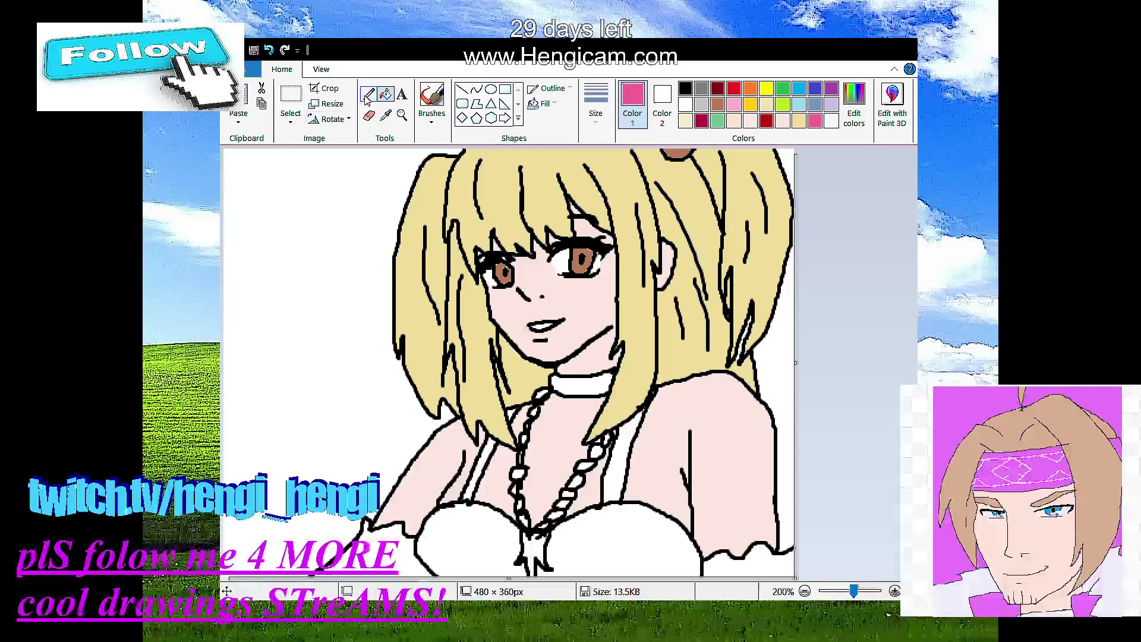
{"action": "left_click", "coordinate": [432, 98]}
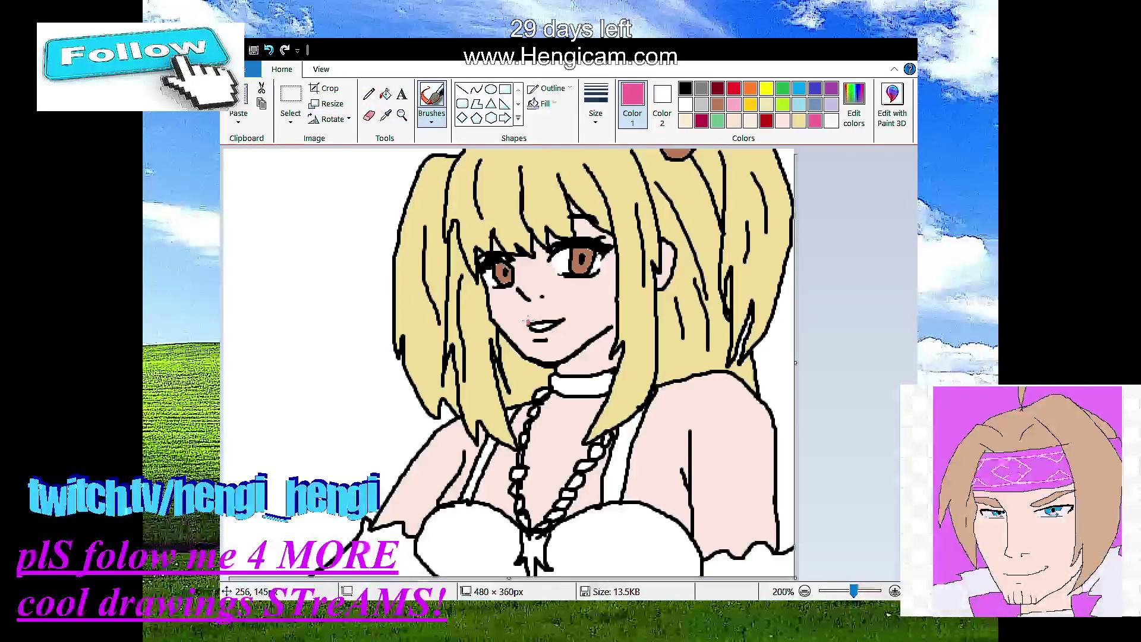
{"action": "left_click_drag", "start_coordinate": [526, 321], "coordinate": [542, 316]}
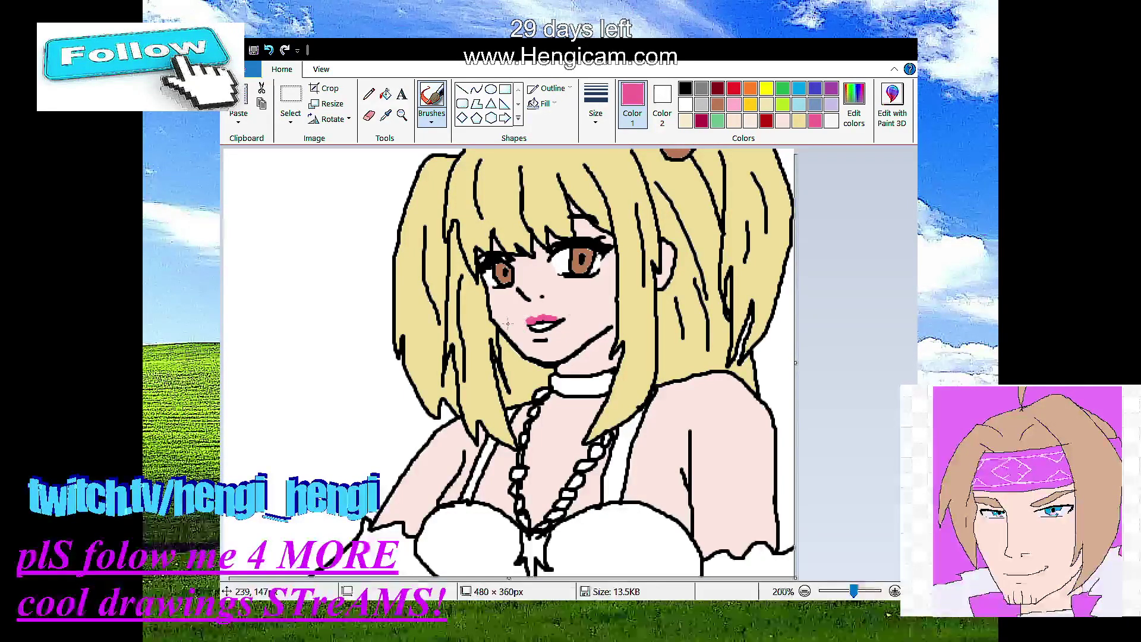
{"action": "left_click_drag", "start_coordinate": [530, 334], "coordinate": [549, 332]}
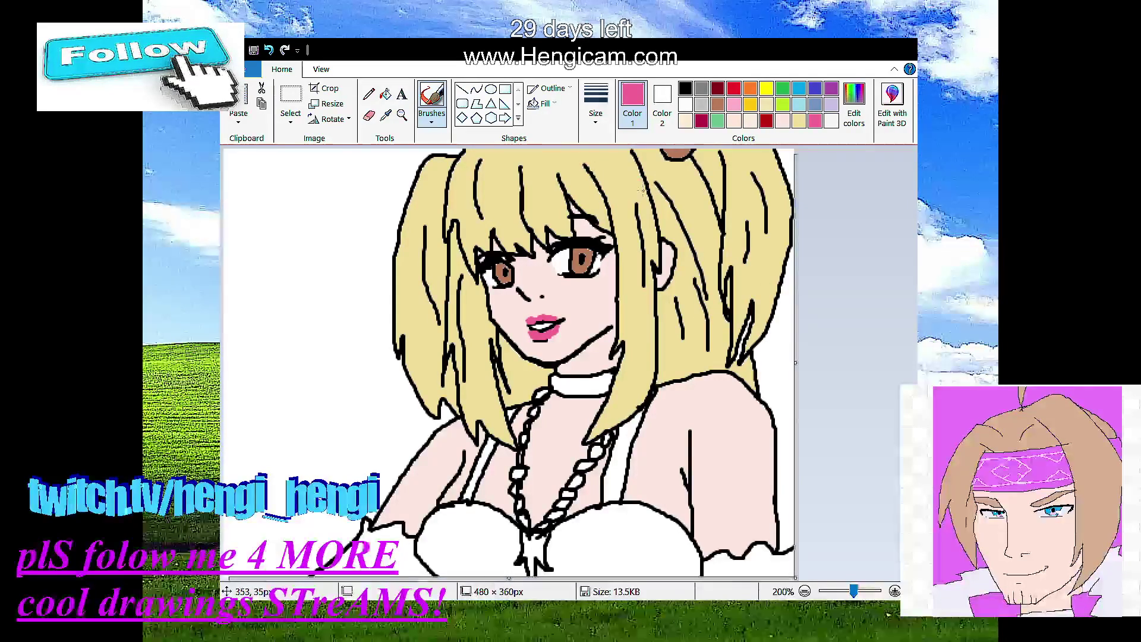
Step: Fill the bust of the top, its shoulder straps, the choker and the ruffled sleeves with a custom dark navy
{"action": "left_click", "coordinate": [815, 105]}
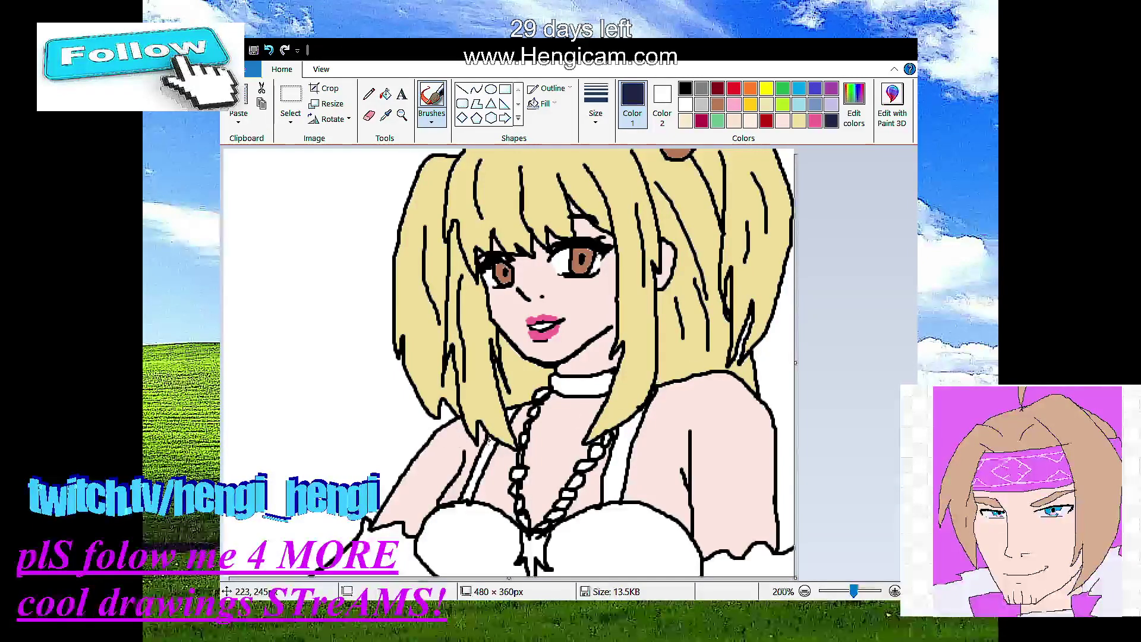
{"action": "left_click", "coordinate": [385, 94]}
{"action": "left_click", "coordinate": [436, 562]}
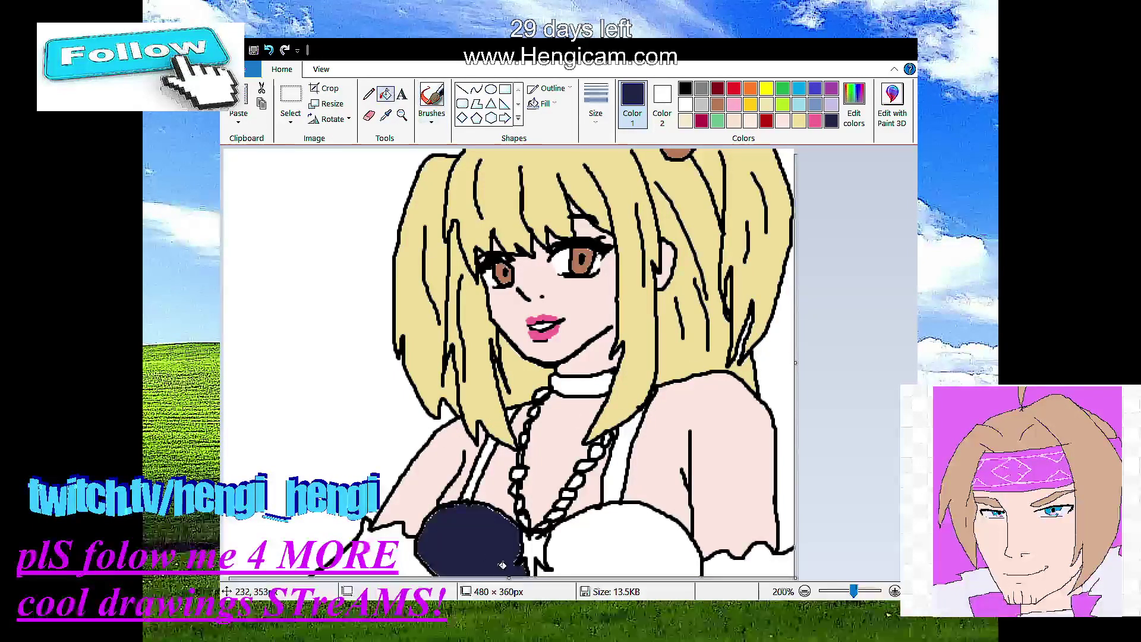
{"action": "left_click", "coordinate": [632, 543]}
{"action": "left_click", "coordinate": [623, 459]}
{"action": "left_click", "coordinate": [484, 467]}
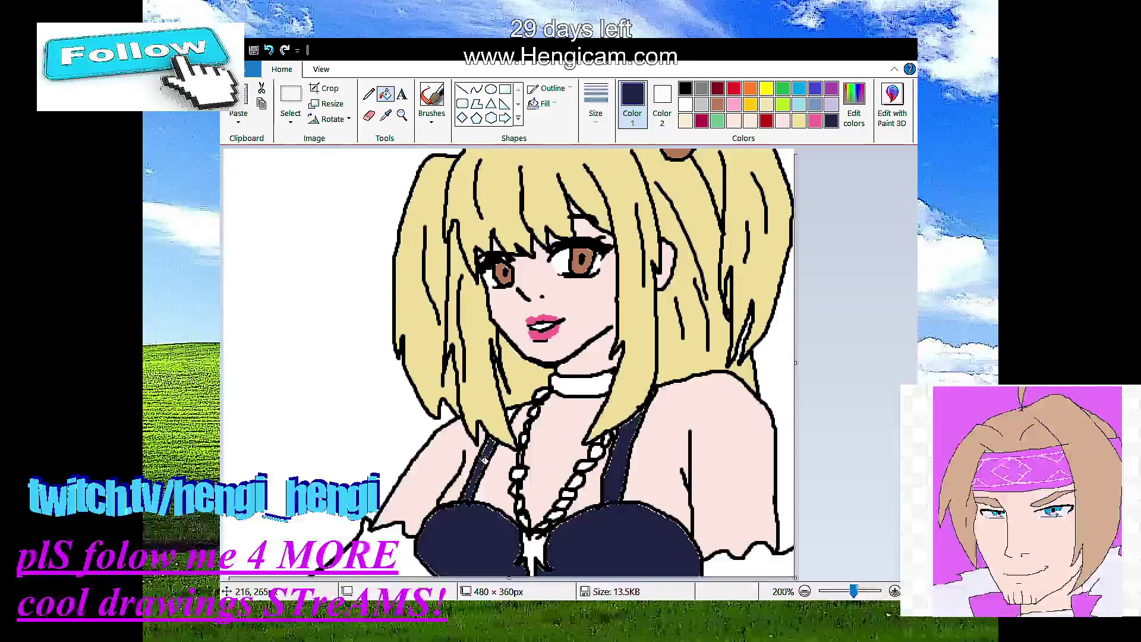
{"action": "left_click", "coordinate": [604, 382]}
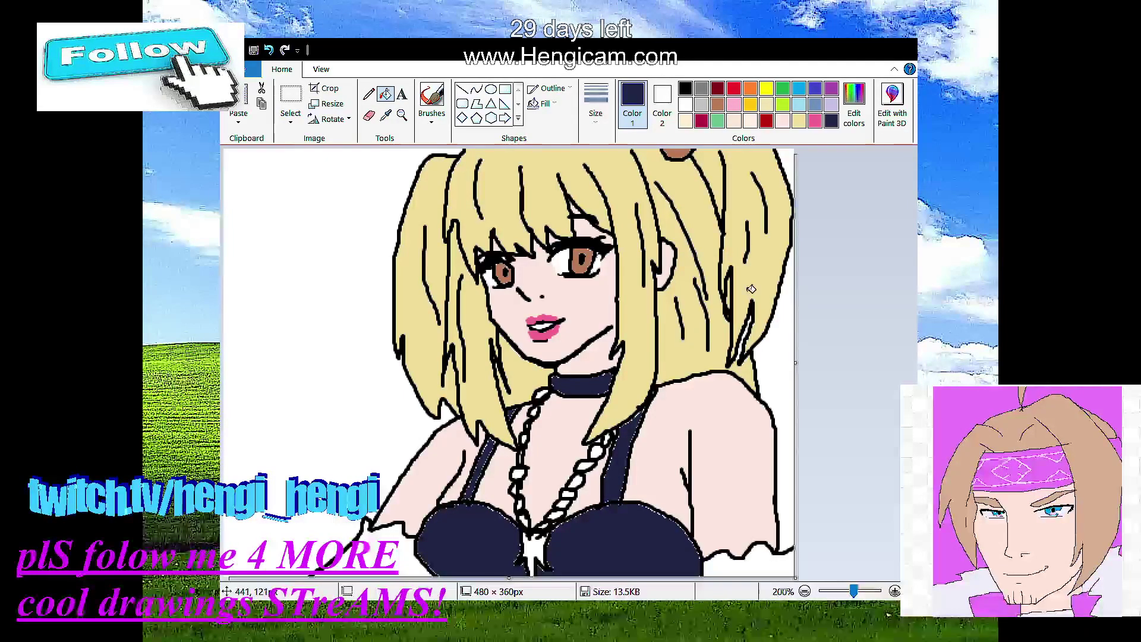
{"action": "left_click", "coordinate": [751, 564]}
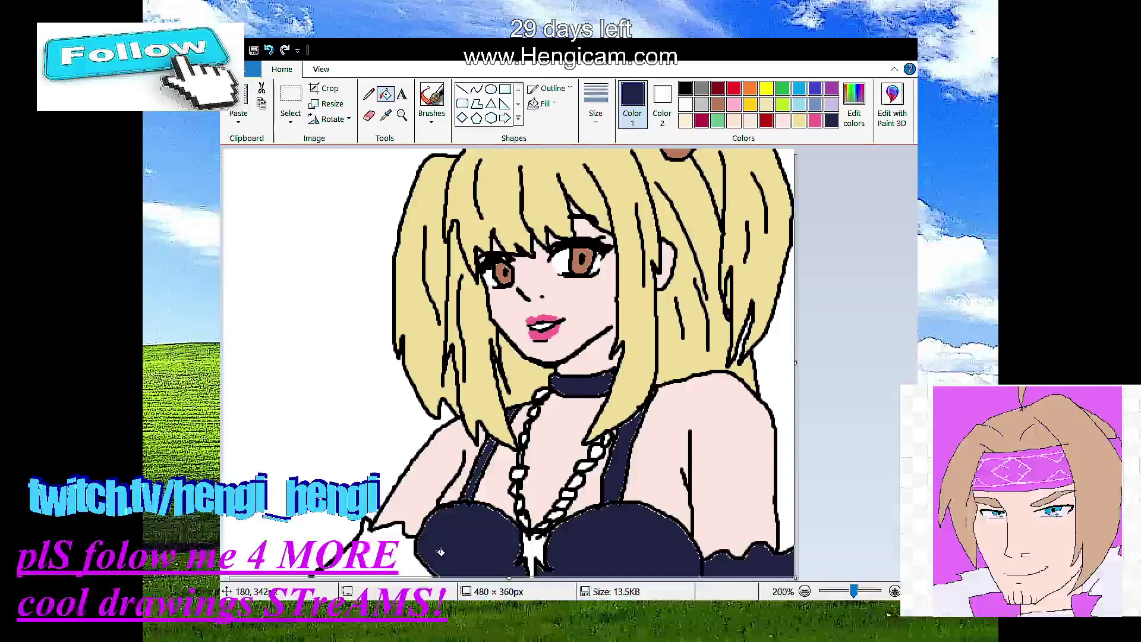
Step: Fill the pendant at the end of the necklace with light yellow
{"action": "left_click", "coordinate": [767, 104]}
{"action": "left_click", "coordinate": [541, 545]}
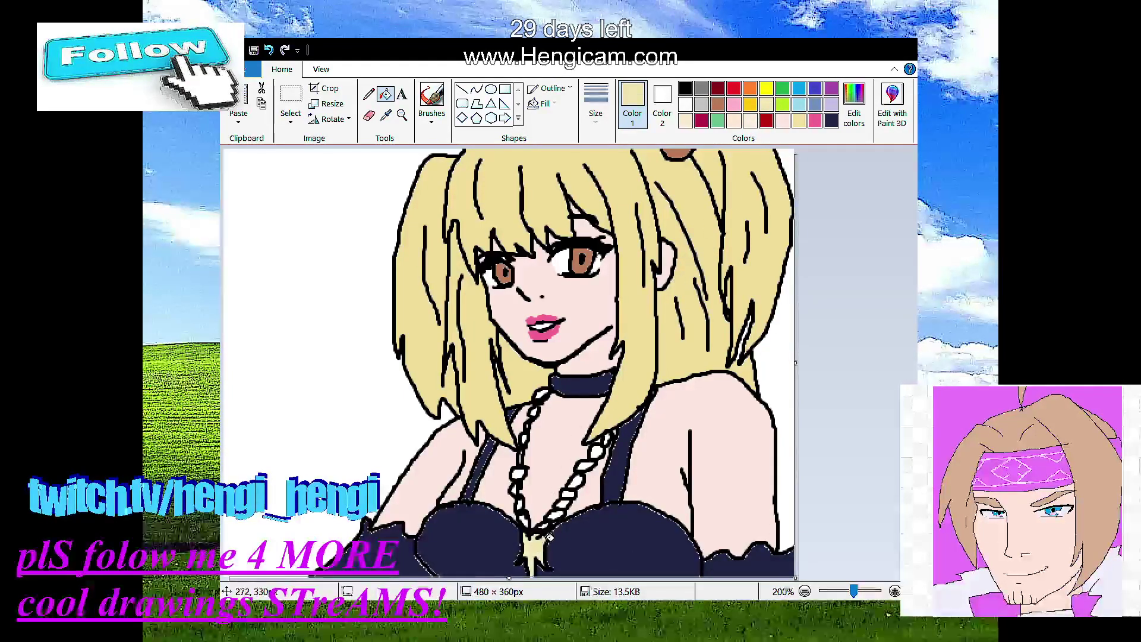
{"action": "left_click", "coordinate": [564, 502]}
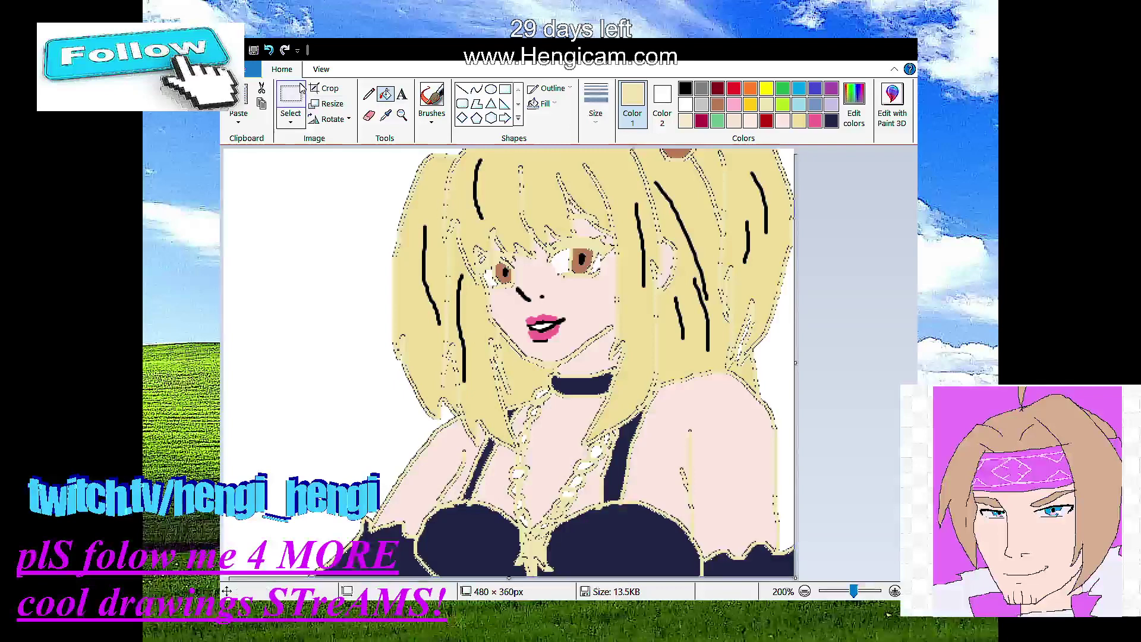
{"action": "left_click", "coordinate": [267, 51]}
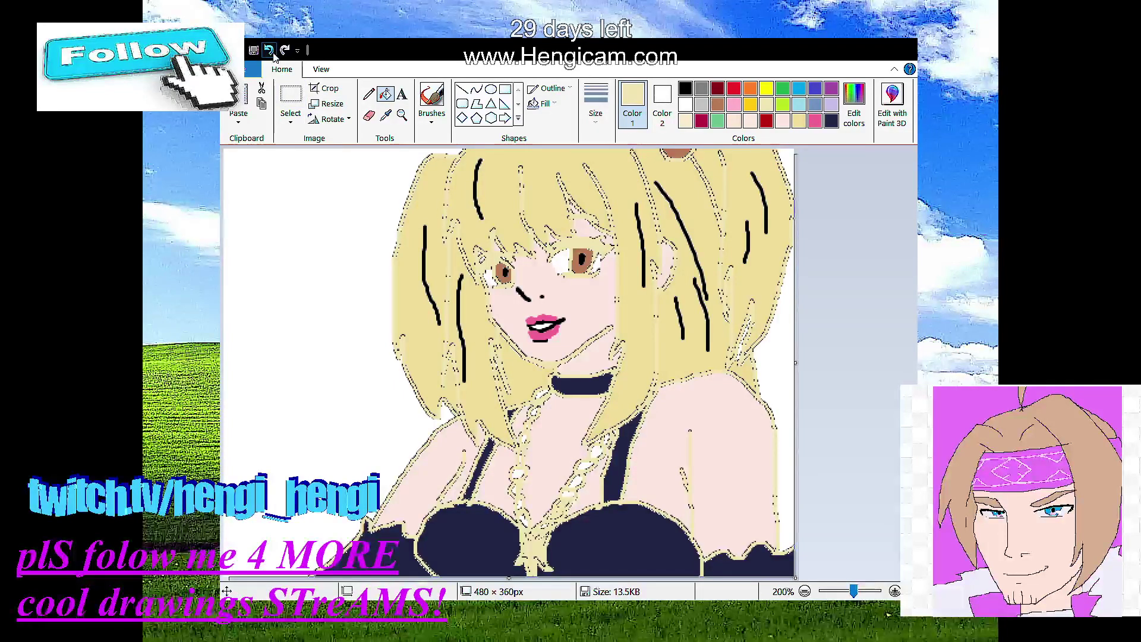
{"action": "left_click", "coordinate": [268, 52]}
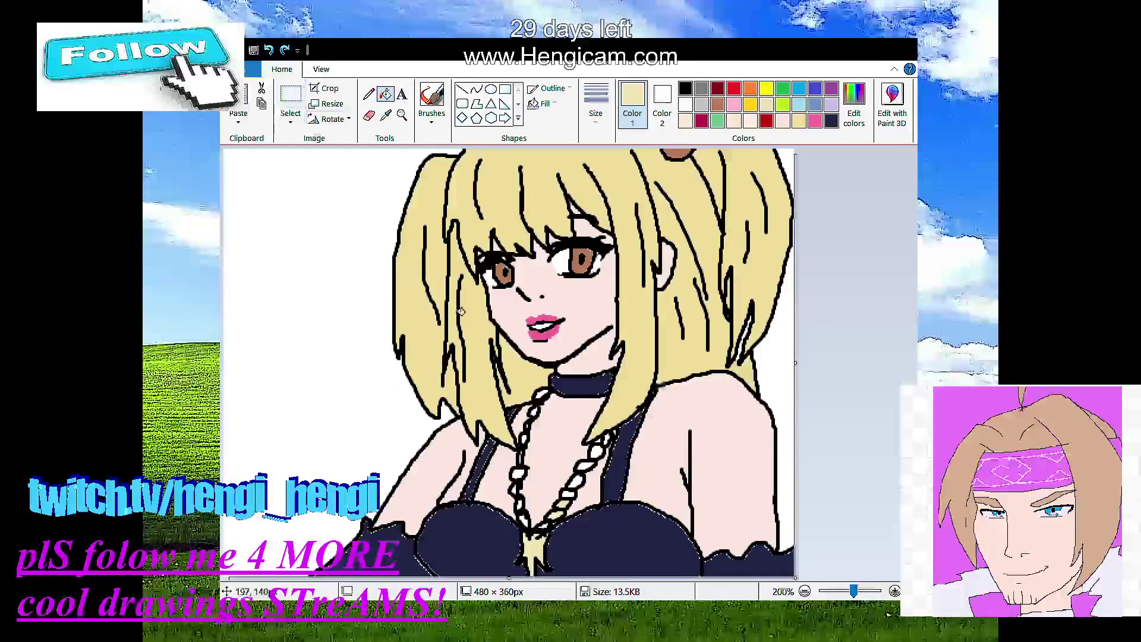
Step: Fill the individual chain links along the necklace's right strand with light yellow
{"action": "left_click", "coordinate": [572, 489]}
{"action": "left_click", "coordinate": [583, 474]}
{"action": "left_click", "coordinate": [592, 463]}
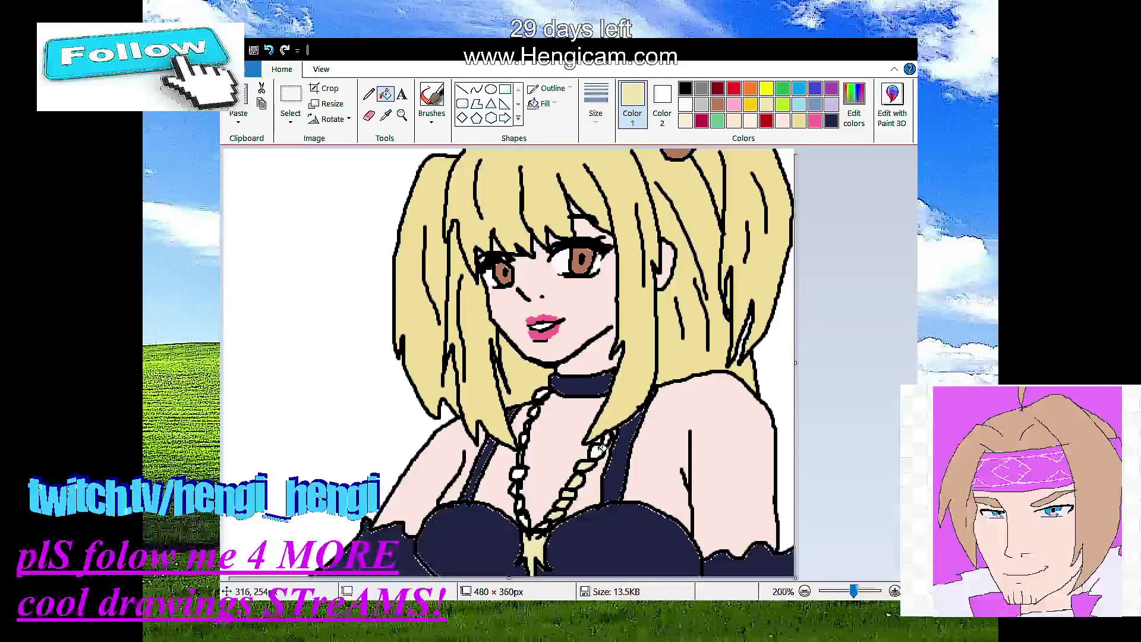
{"action": "left_click", "coordinate": [600, 449]}
{"action": "left_click", "coordinate": [612, 438]}
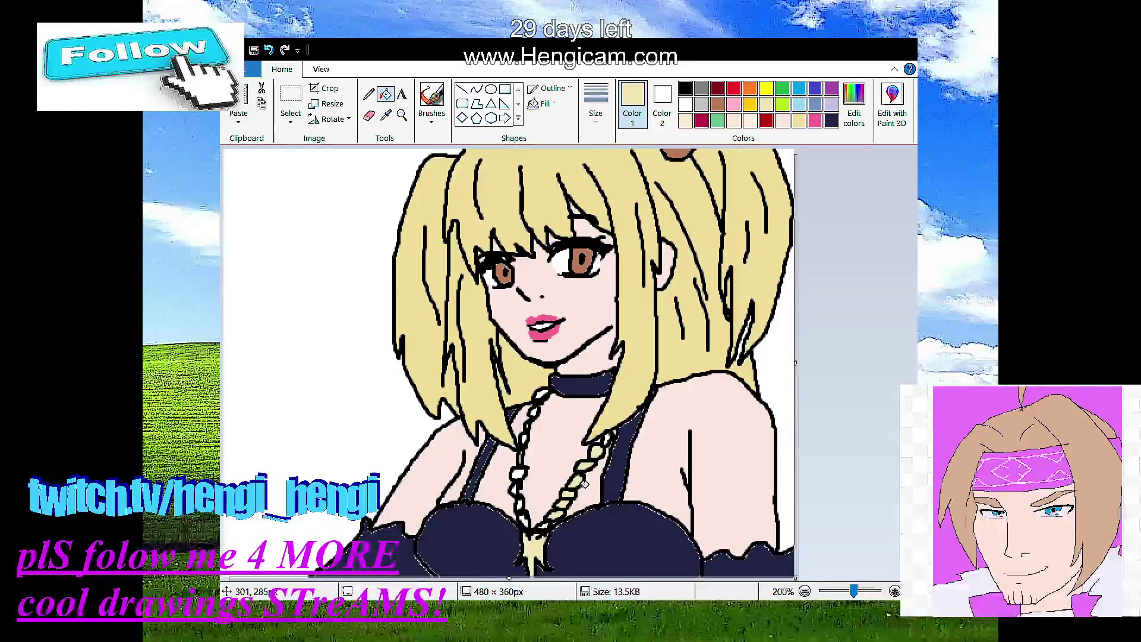